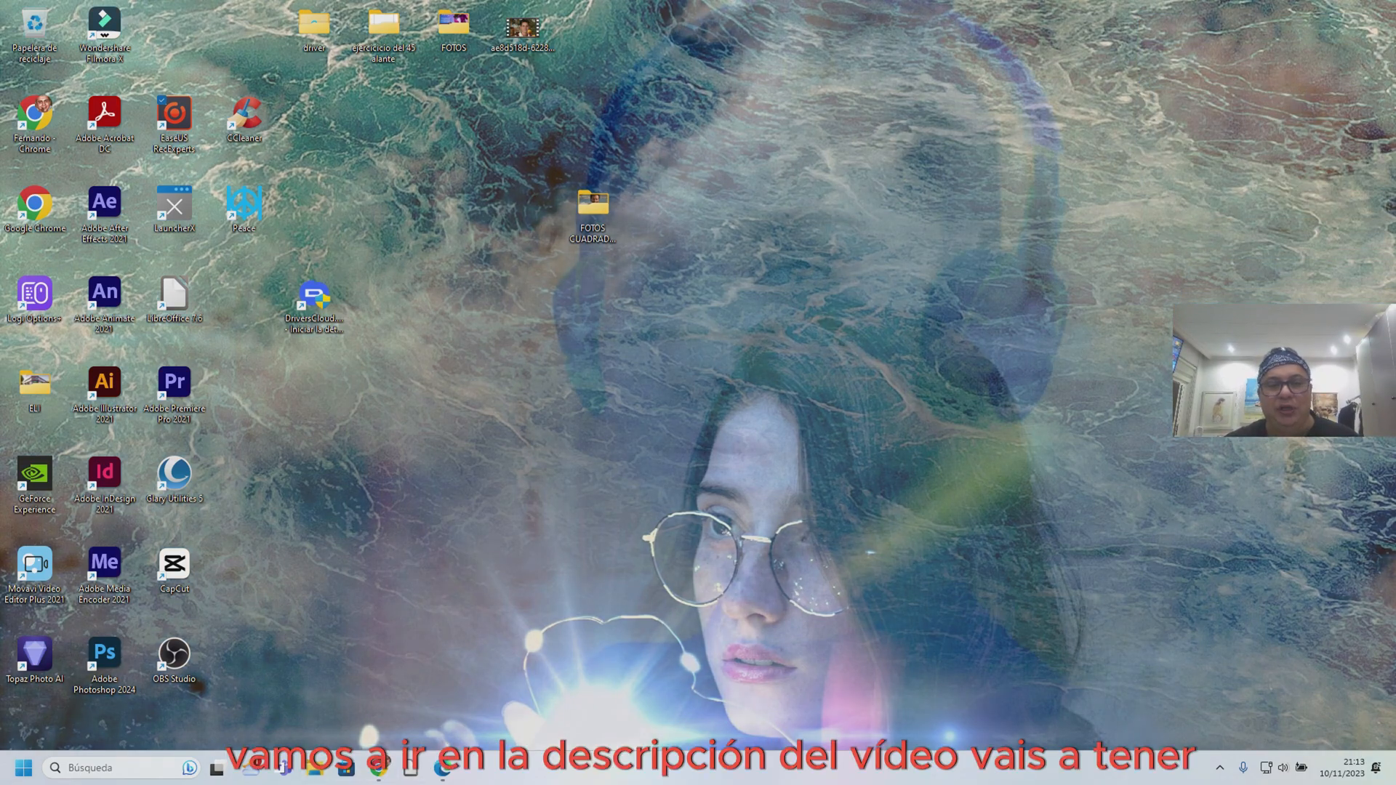
- Open C02_L05_ADJ_01_niño.jpg from the folder EJERCICIO 56 USO DE MODOS DE FUSION FOTOGRAFIA on drive C in Adobe Photoshop 2024
key("super+e")
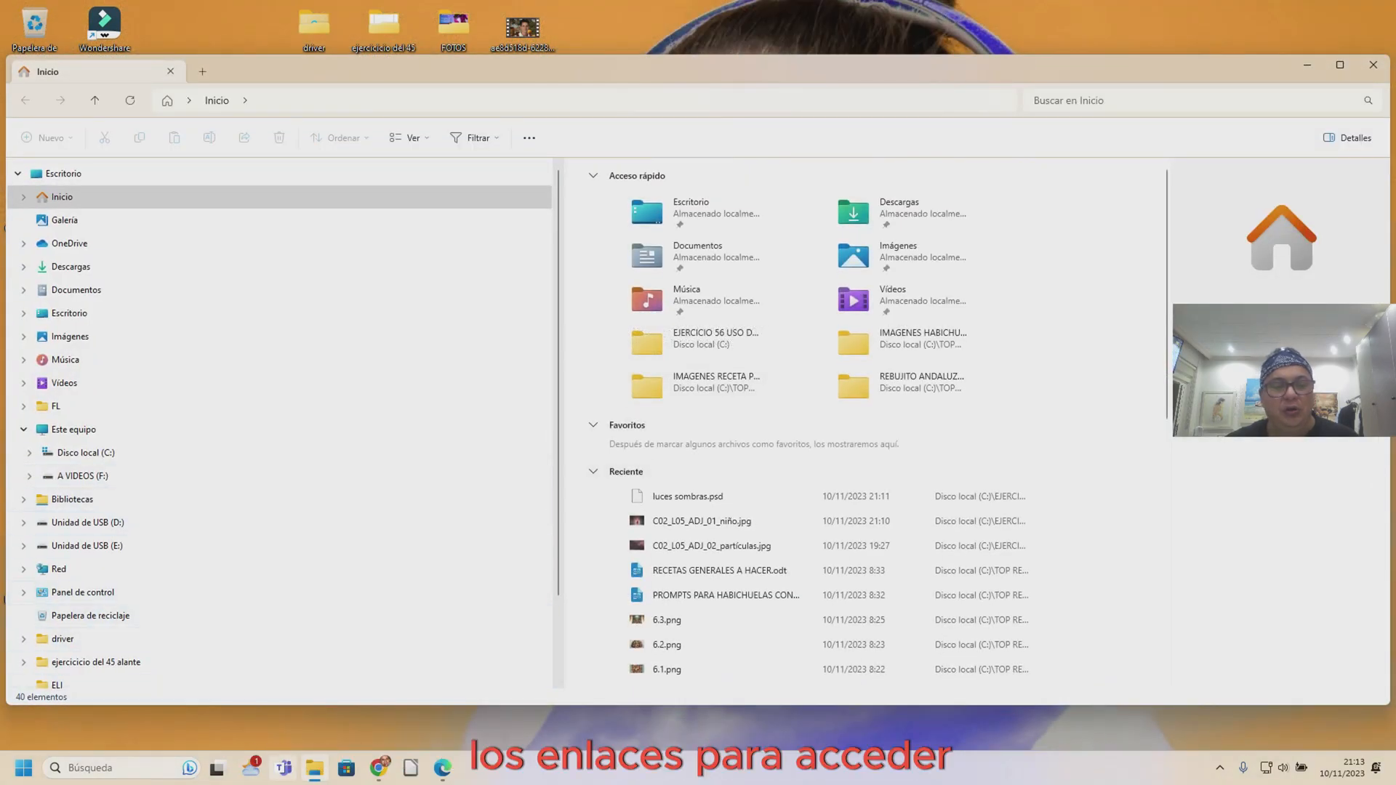
left_click(80, 452)
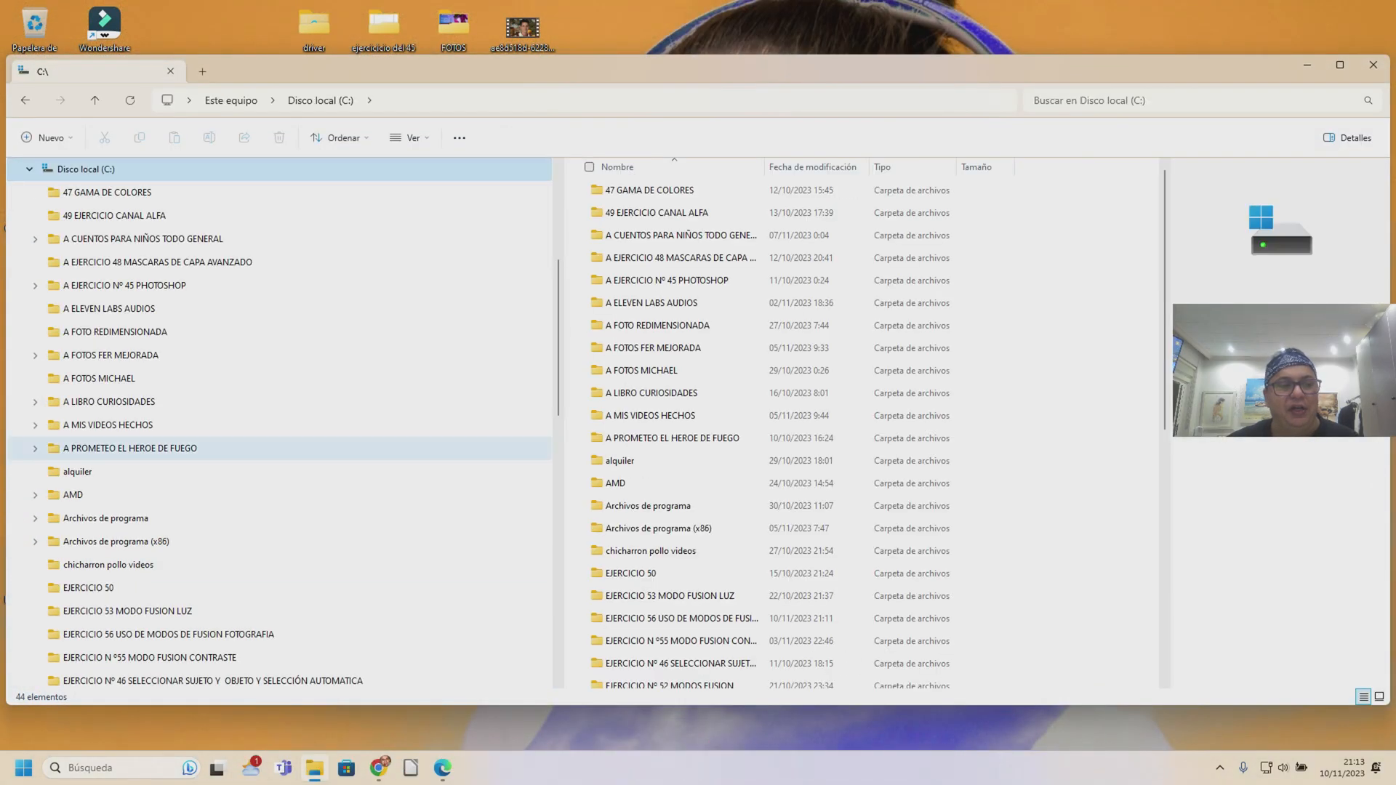
scroll(218, 542, "down", 2)
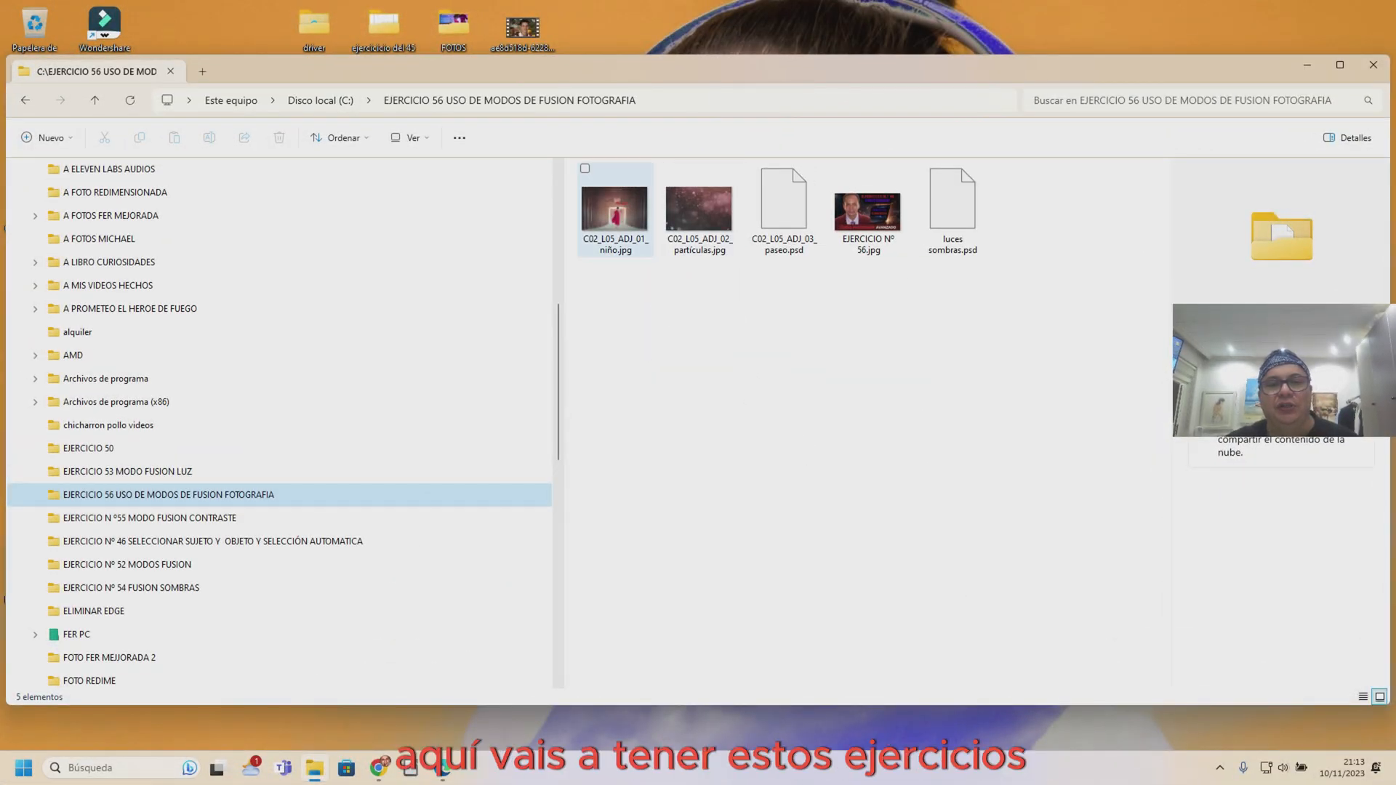
right_click(625, 226)
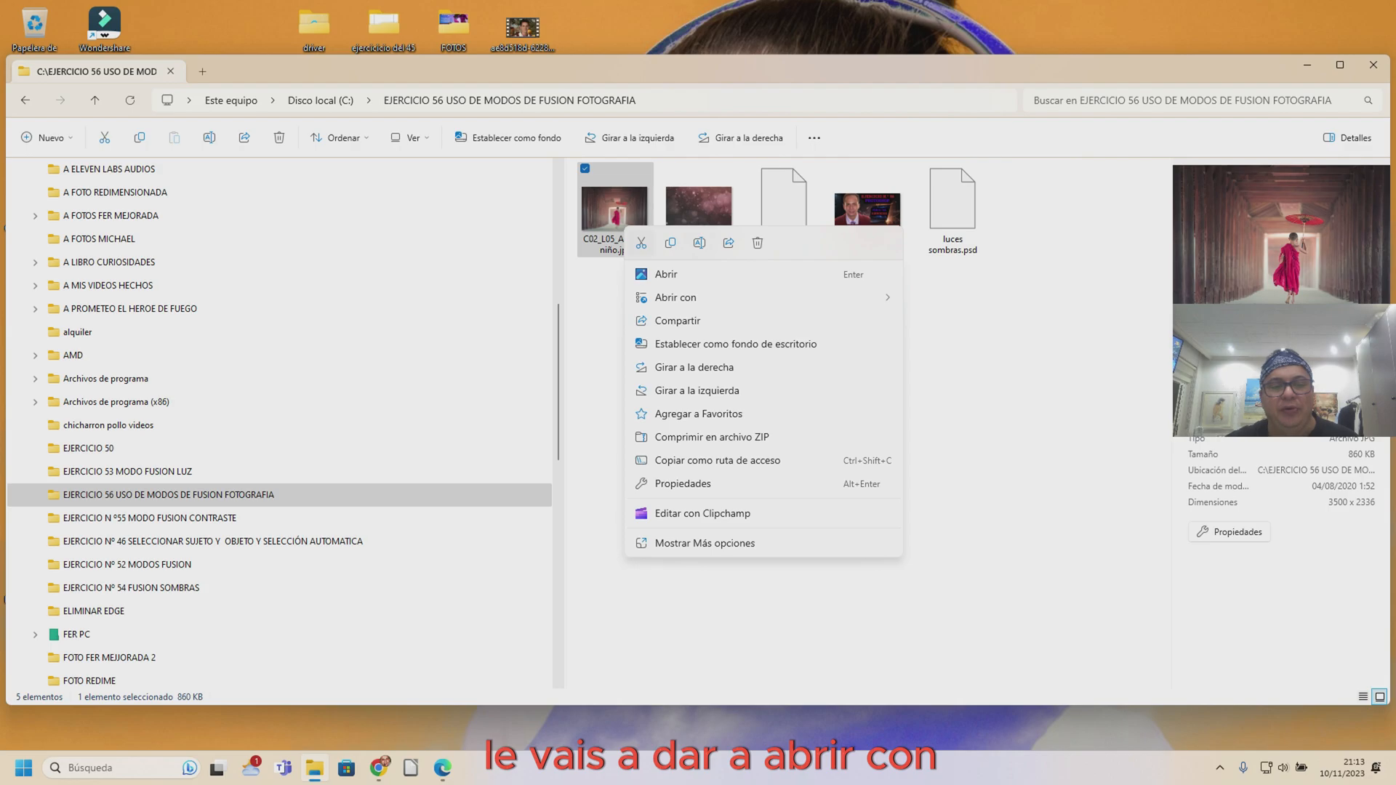
mouse_move(676, 297)
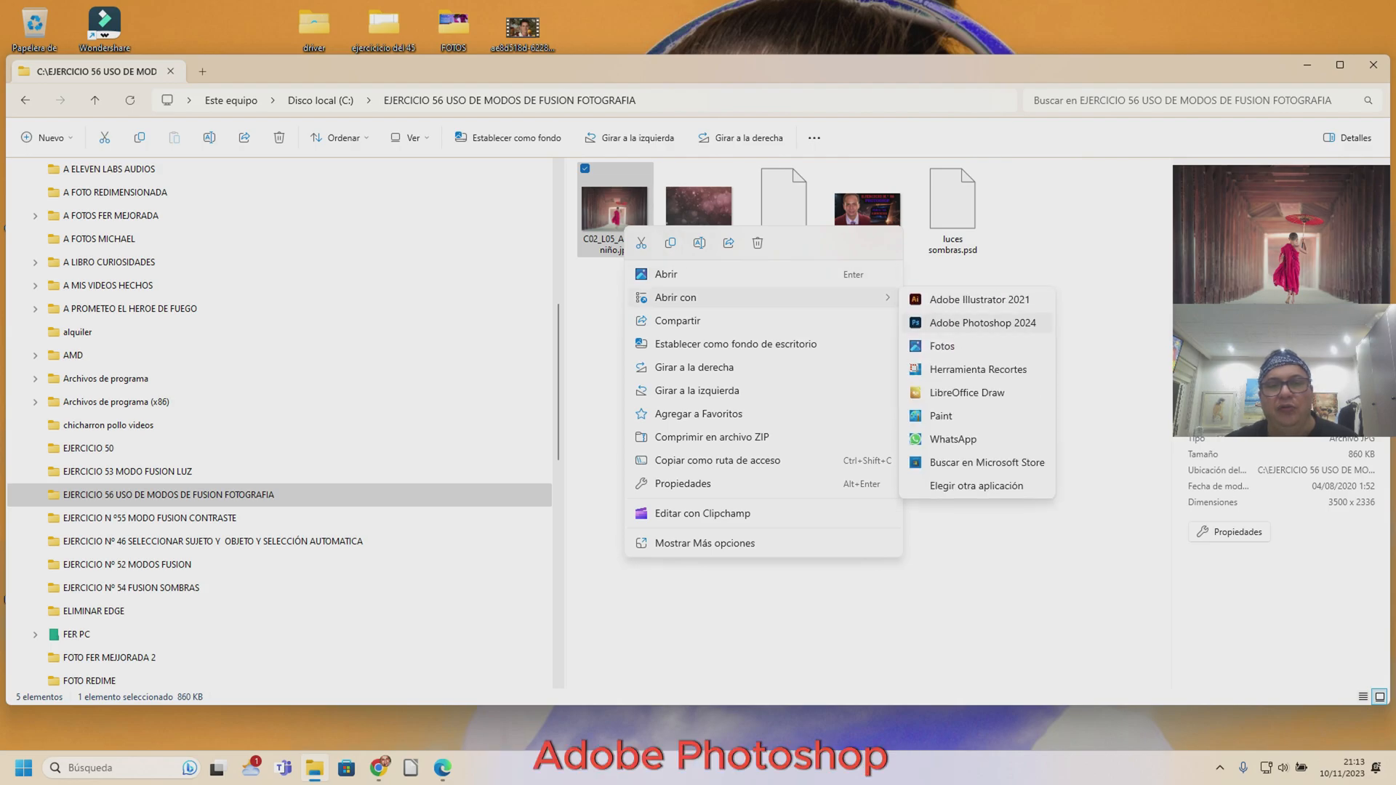
left_click(982, 323)
- Open C02_L05_ADJ_02_partículas.jpg in Adobe Photoshop 2024 as well, accepting the default color profile handling for both images
left_click(699, 211)
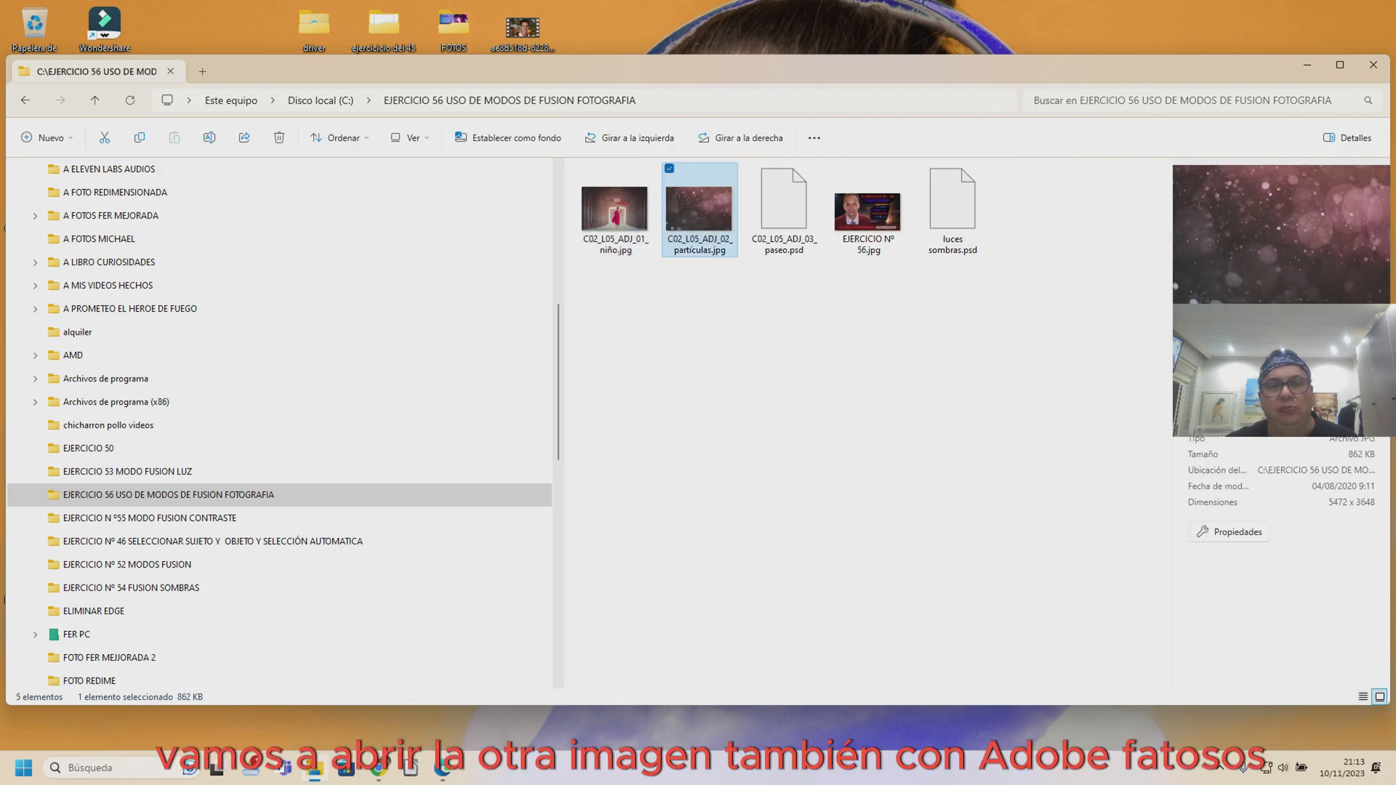
right_click(702, 221)
mouse_move(784, 297)
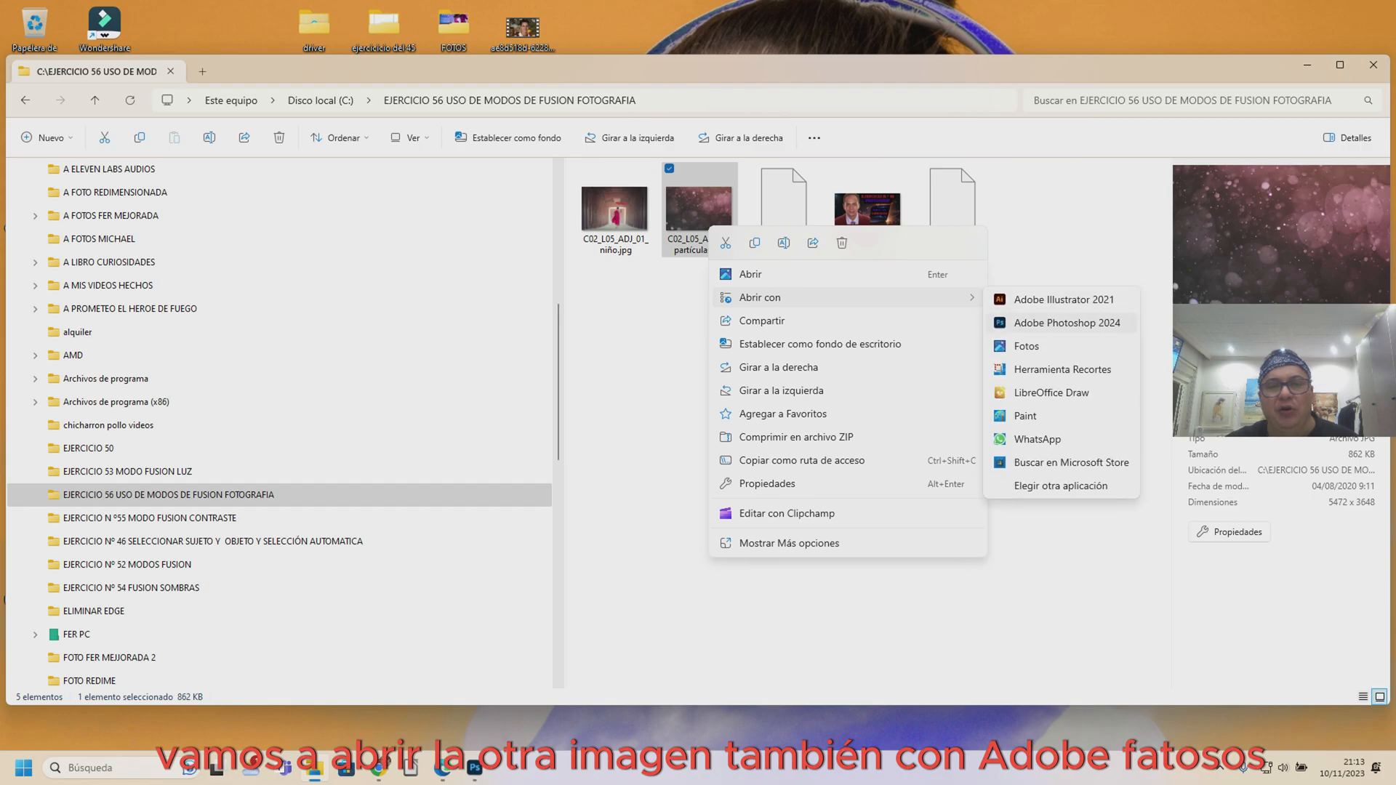
left_click(1066, 323)
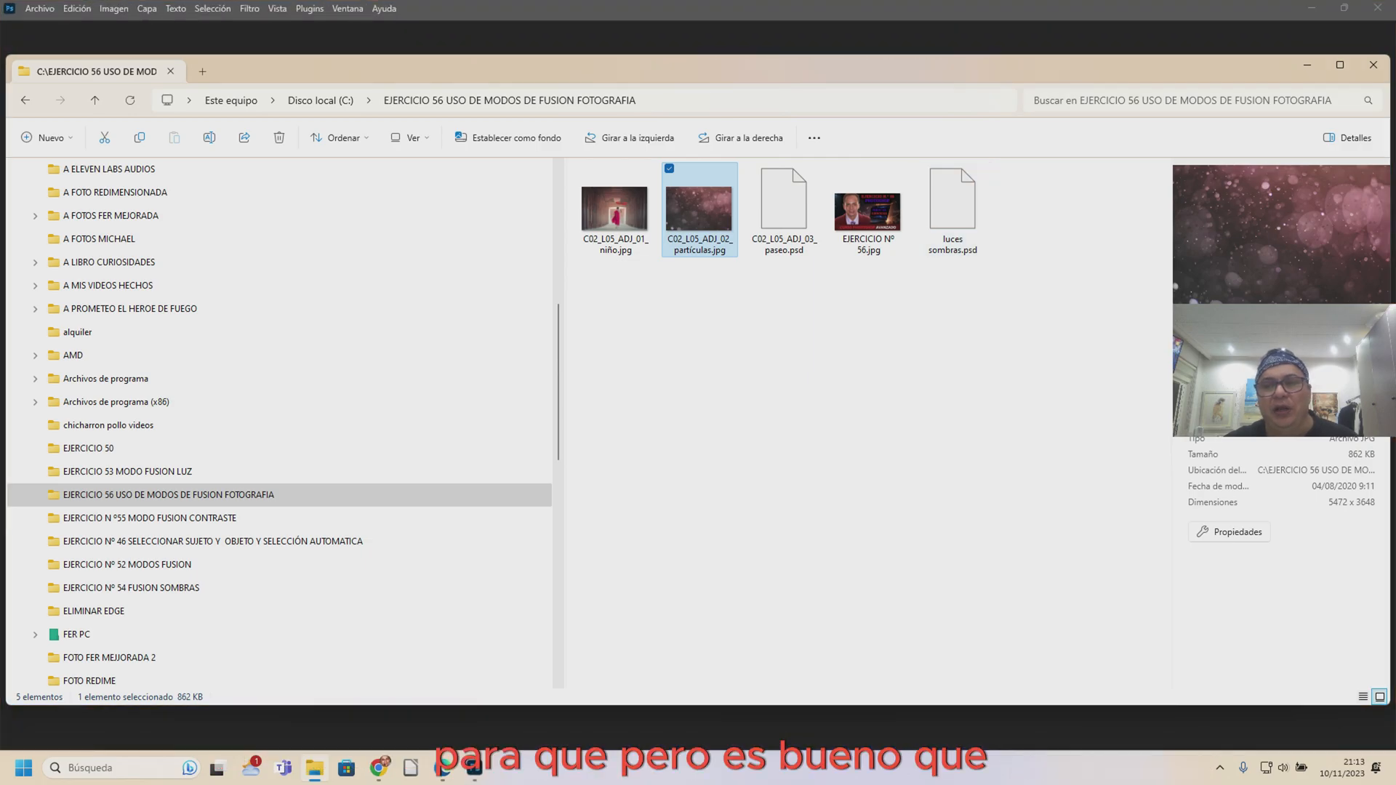
key("Return")
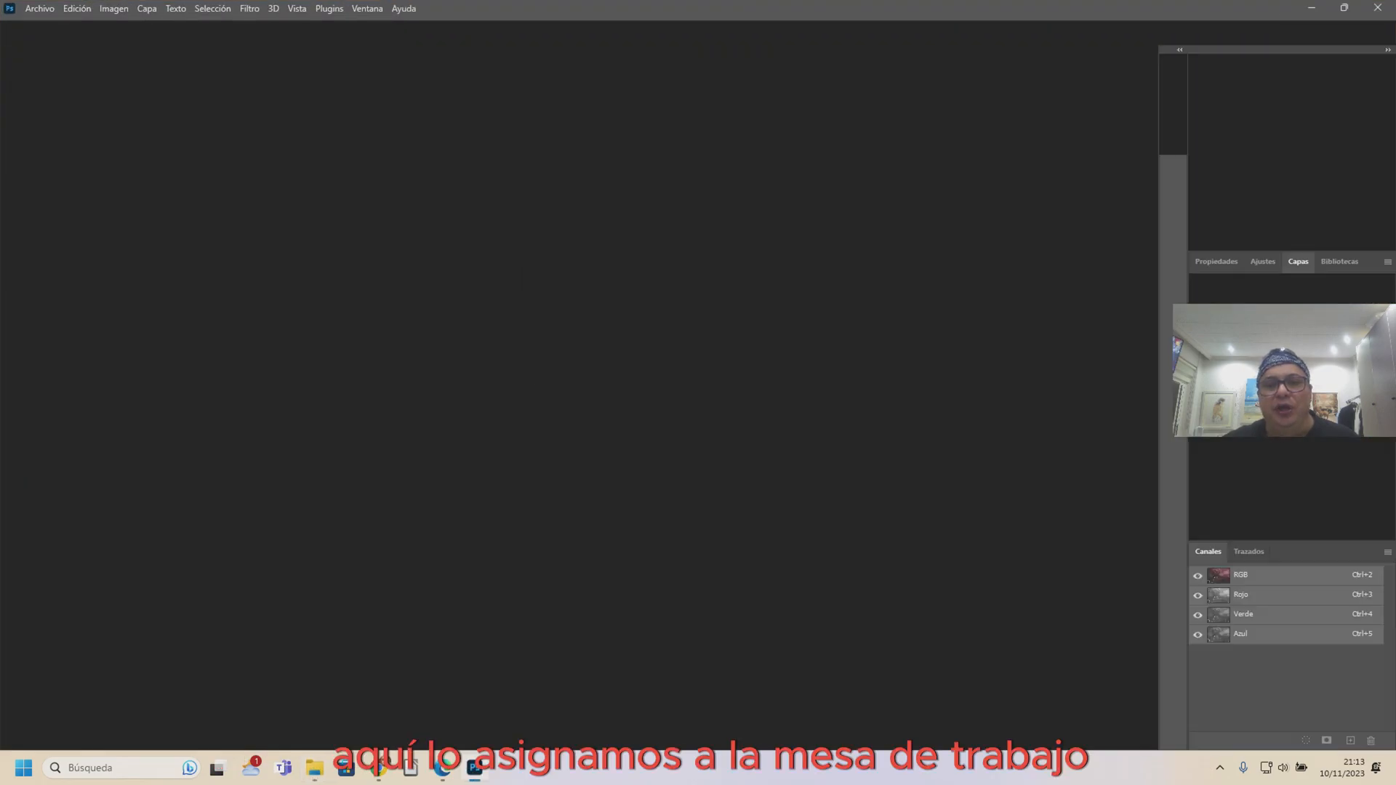
key("Return")
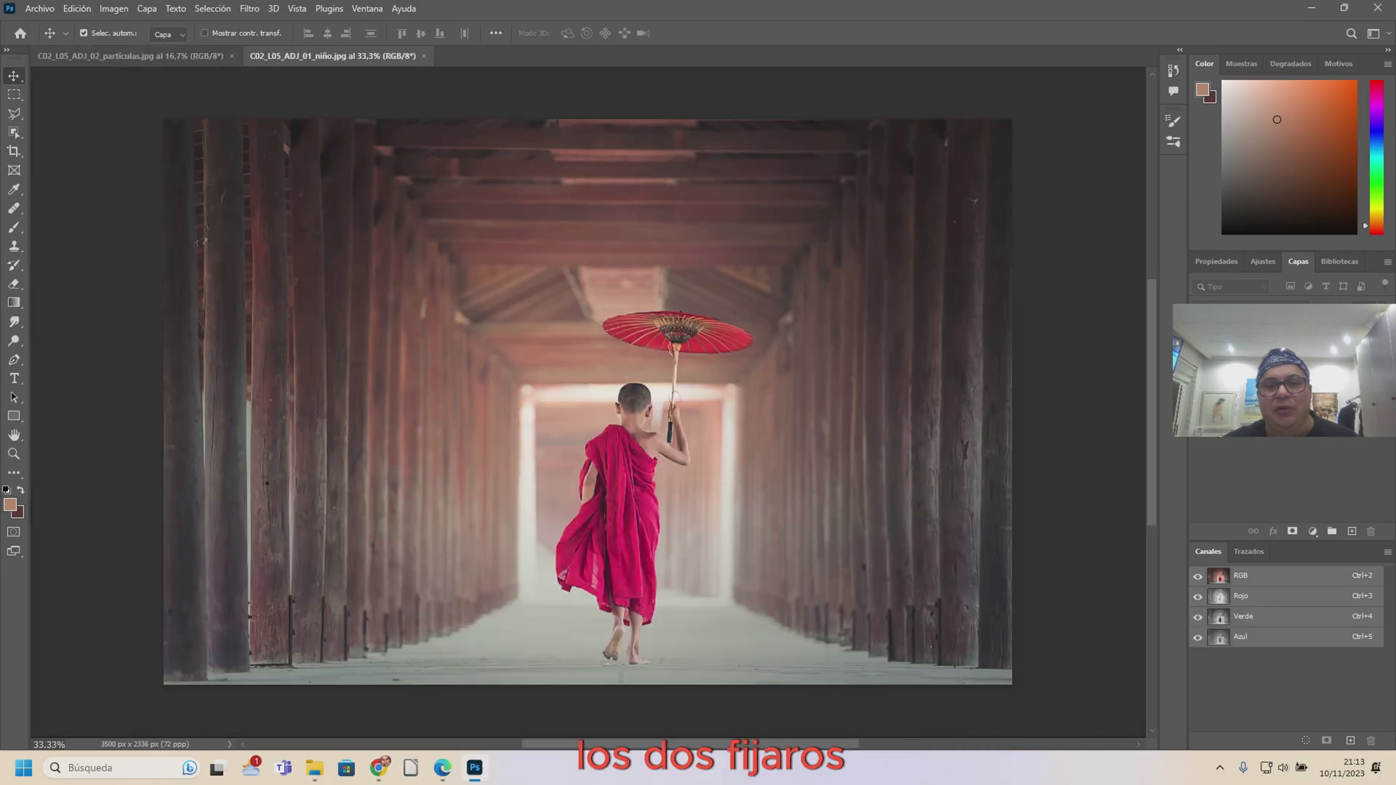
- Glance at the particles image, return to the niño photo and duplicate its Fondo layer once
key("ctrl+Tab")
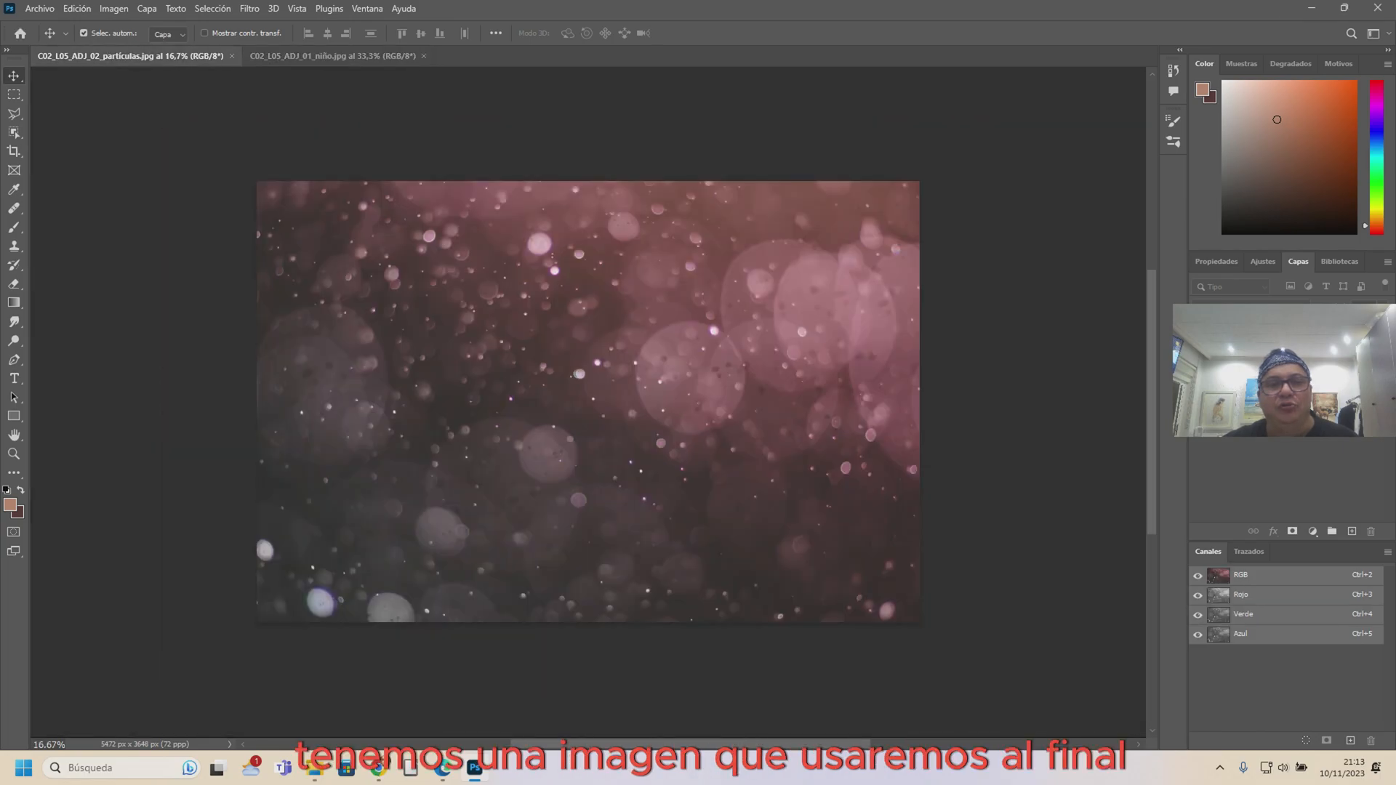
key("ctrl+Tab")
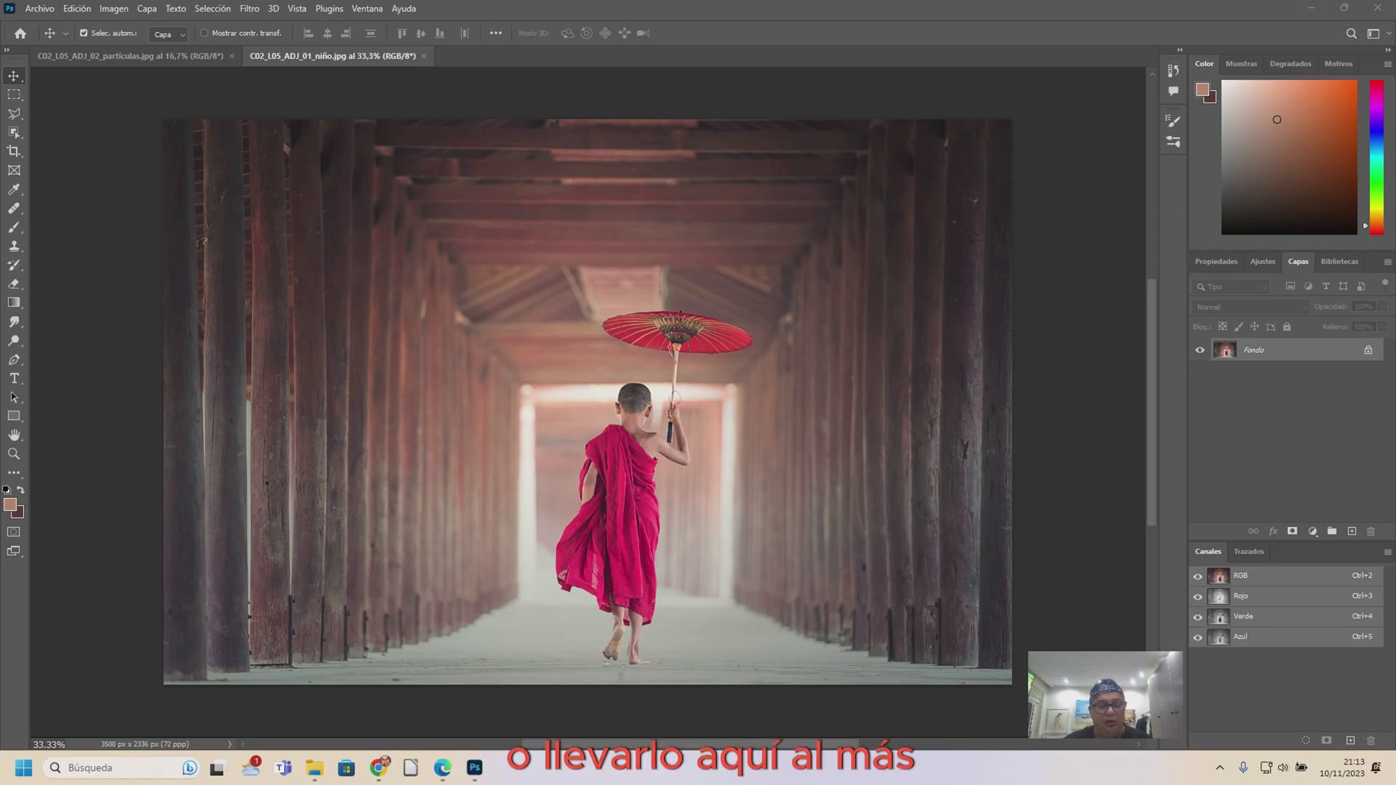
left_click_drag(1253, 350, 1351, 529)
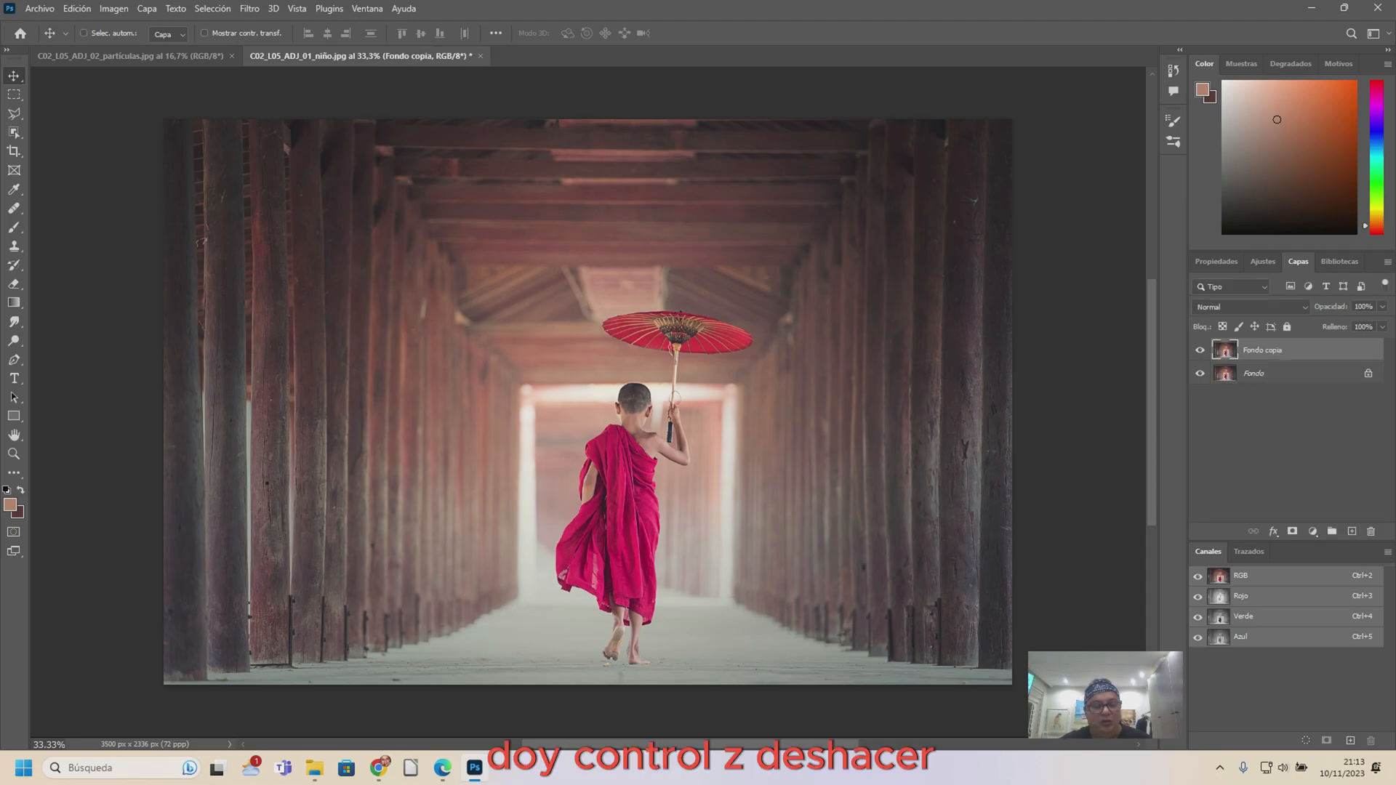
key("ctrl+z")
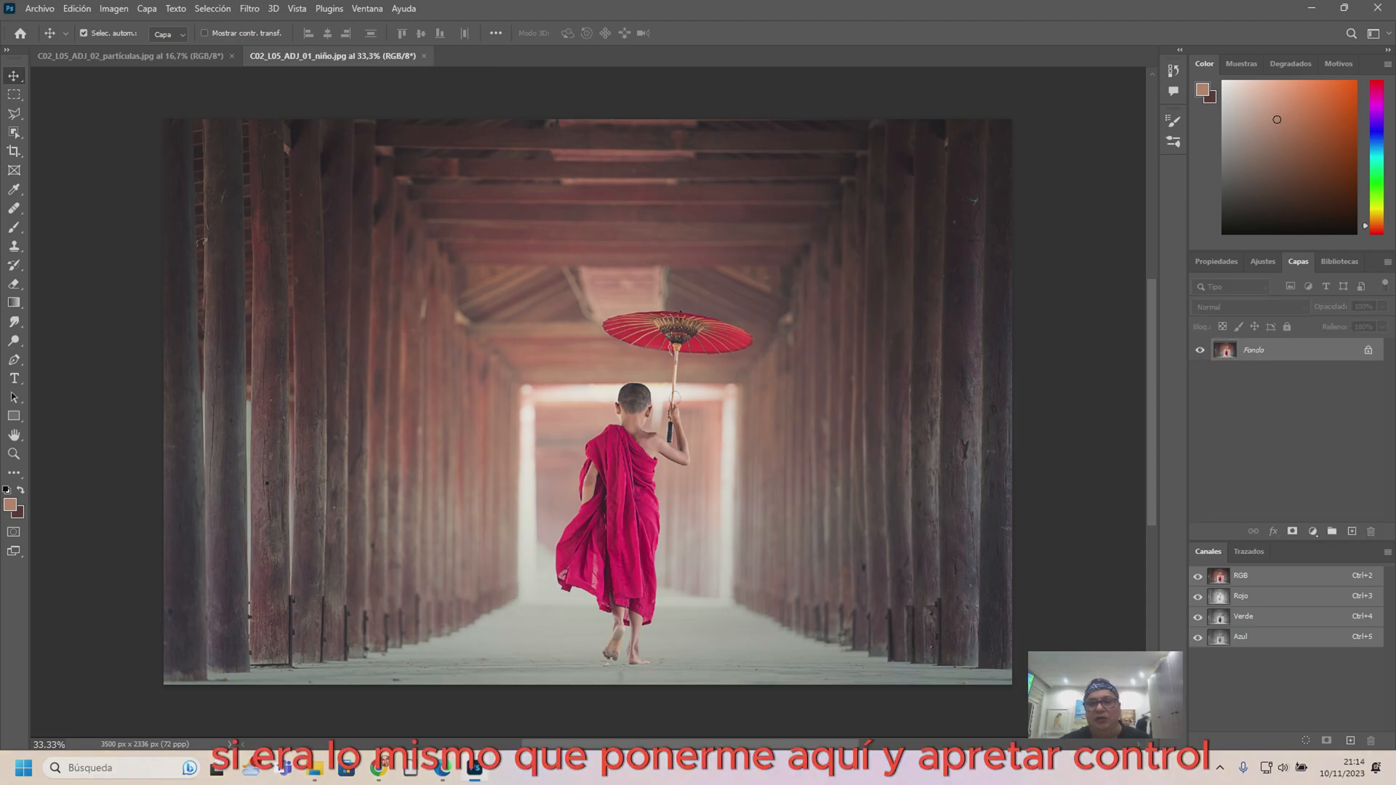
key("ctrl")
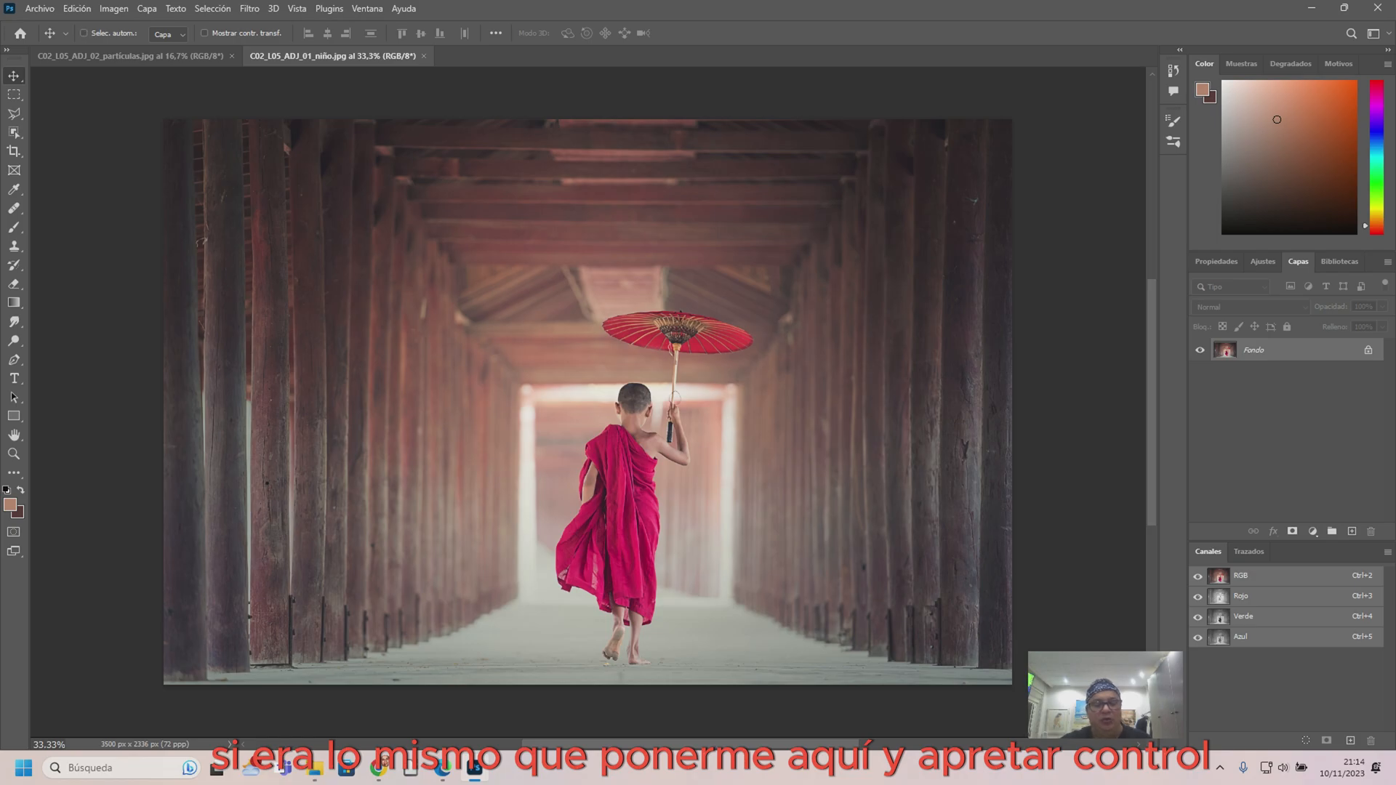
key("ctrl+j")
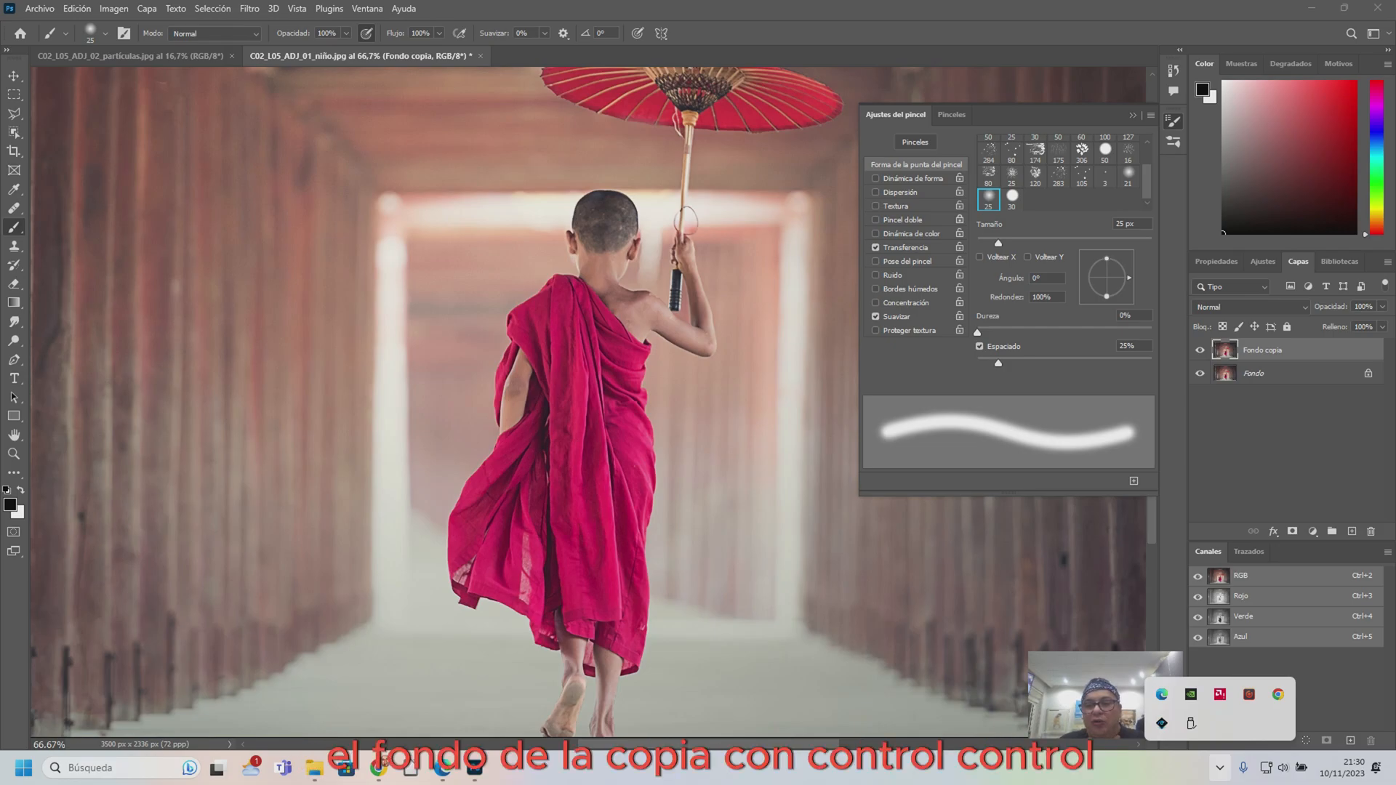
left_click(1272, 373)
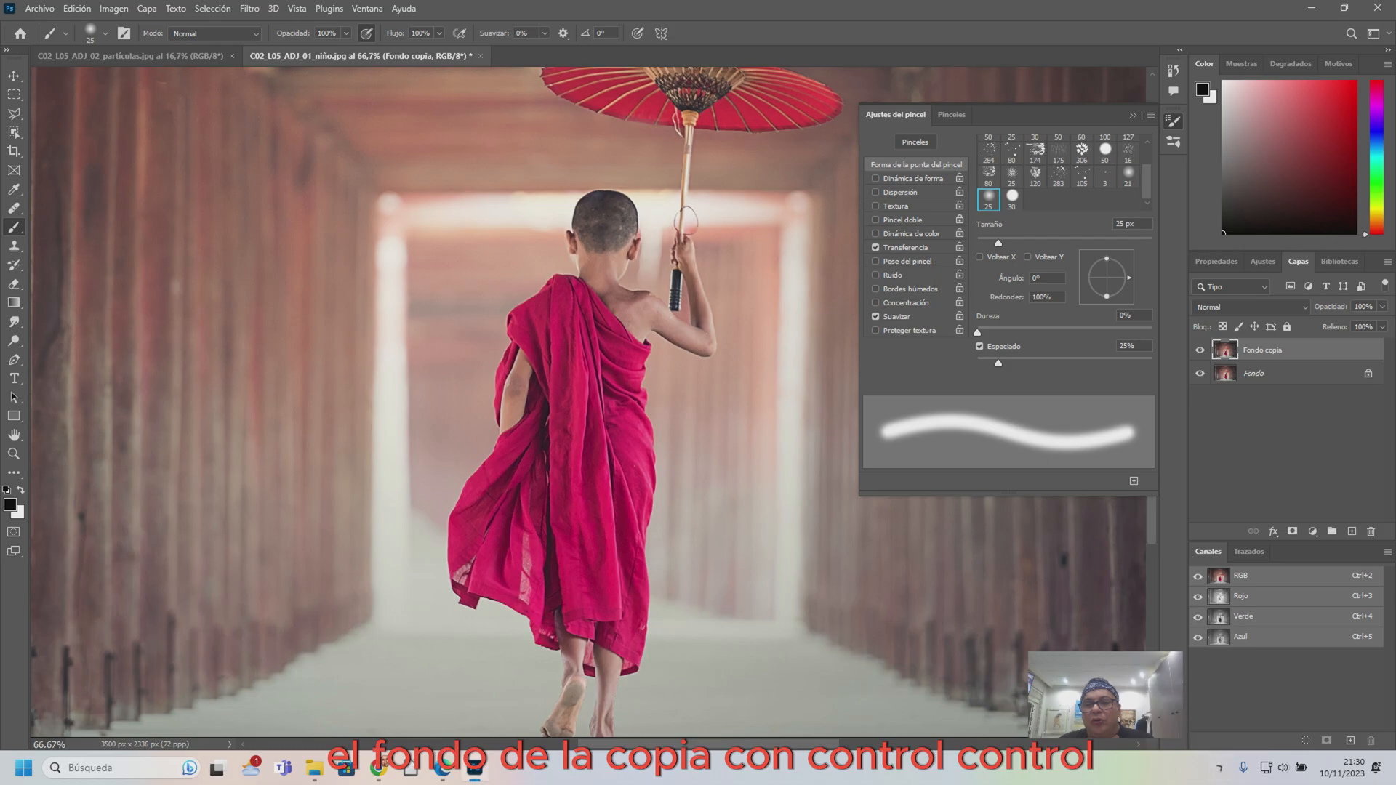
left_click(1272, 350)
double_click(1324, 350)
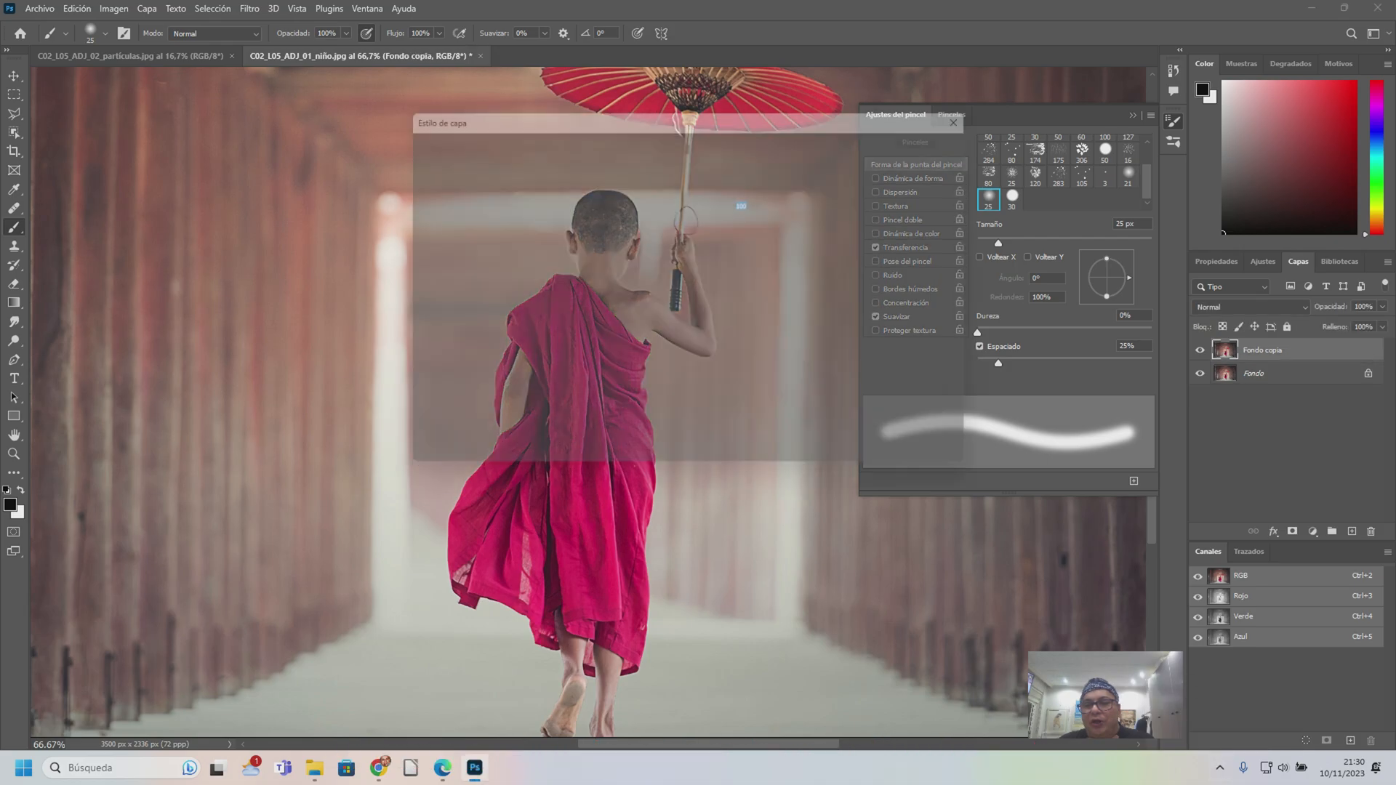
key("Escape")
key("b")
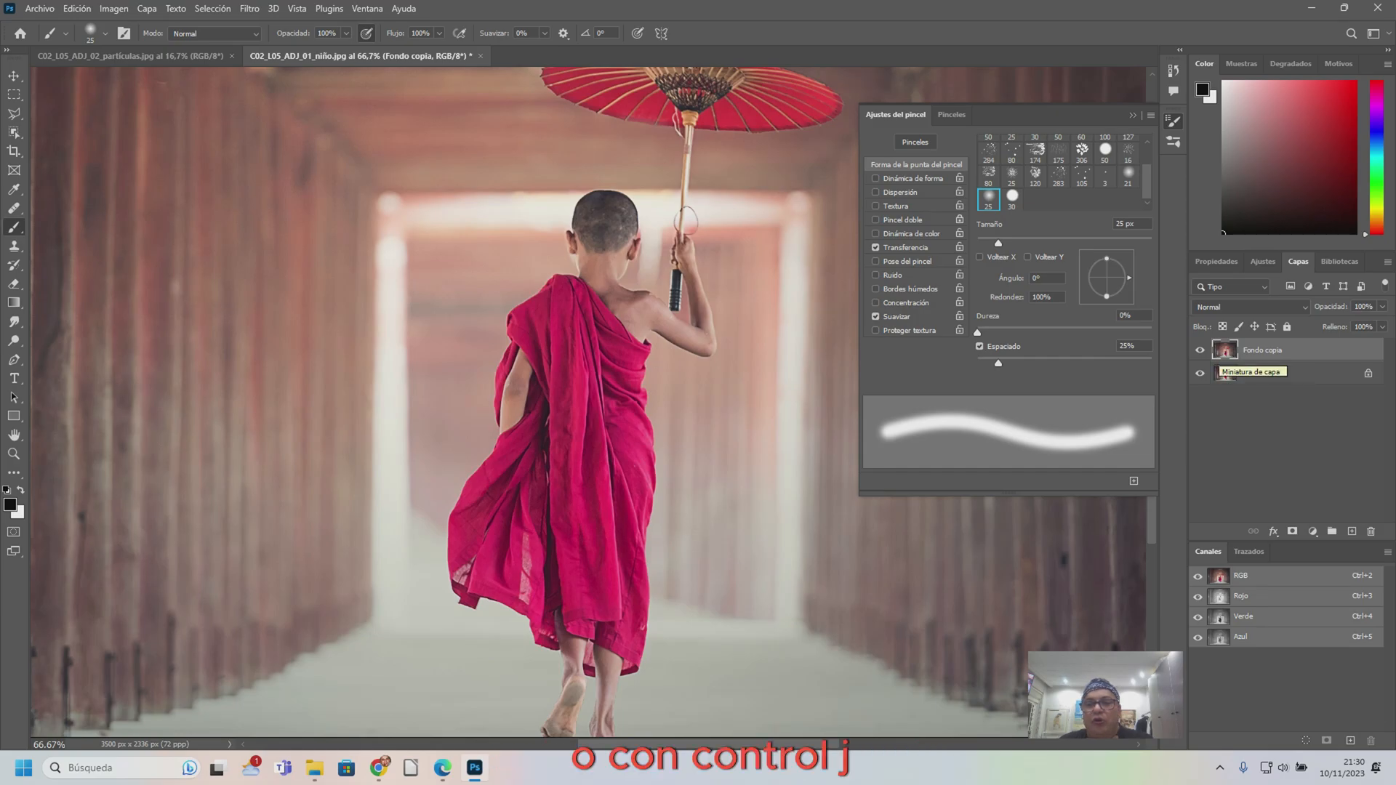
- Try the Superponer blend mode on the Fondo copia layer with the whole image in view and the brush settings closed
left_click(1249, 307)
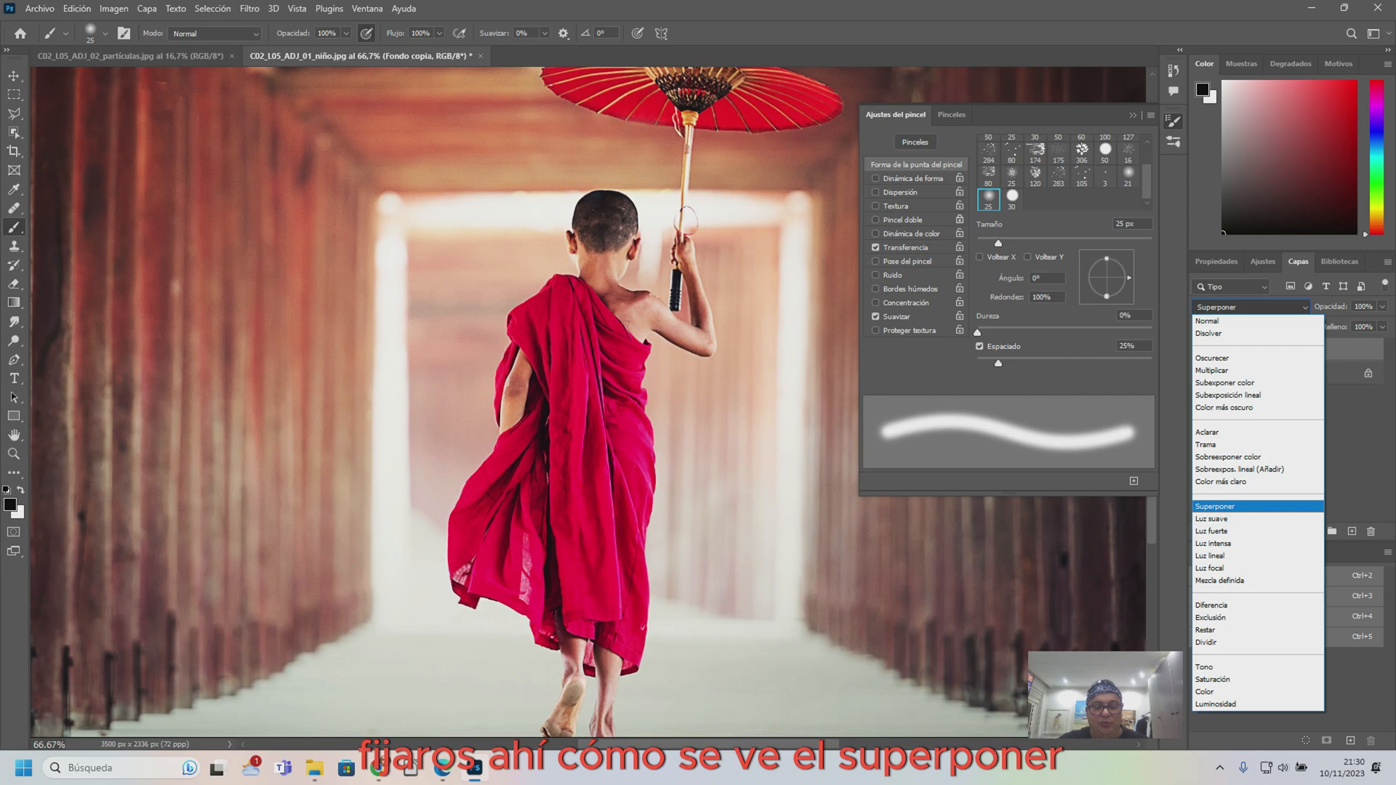
left_click(1214, 506)
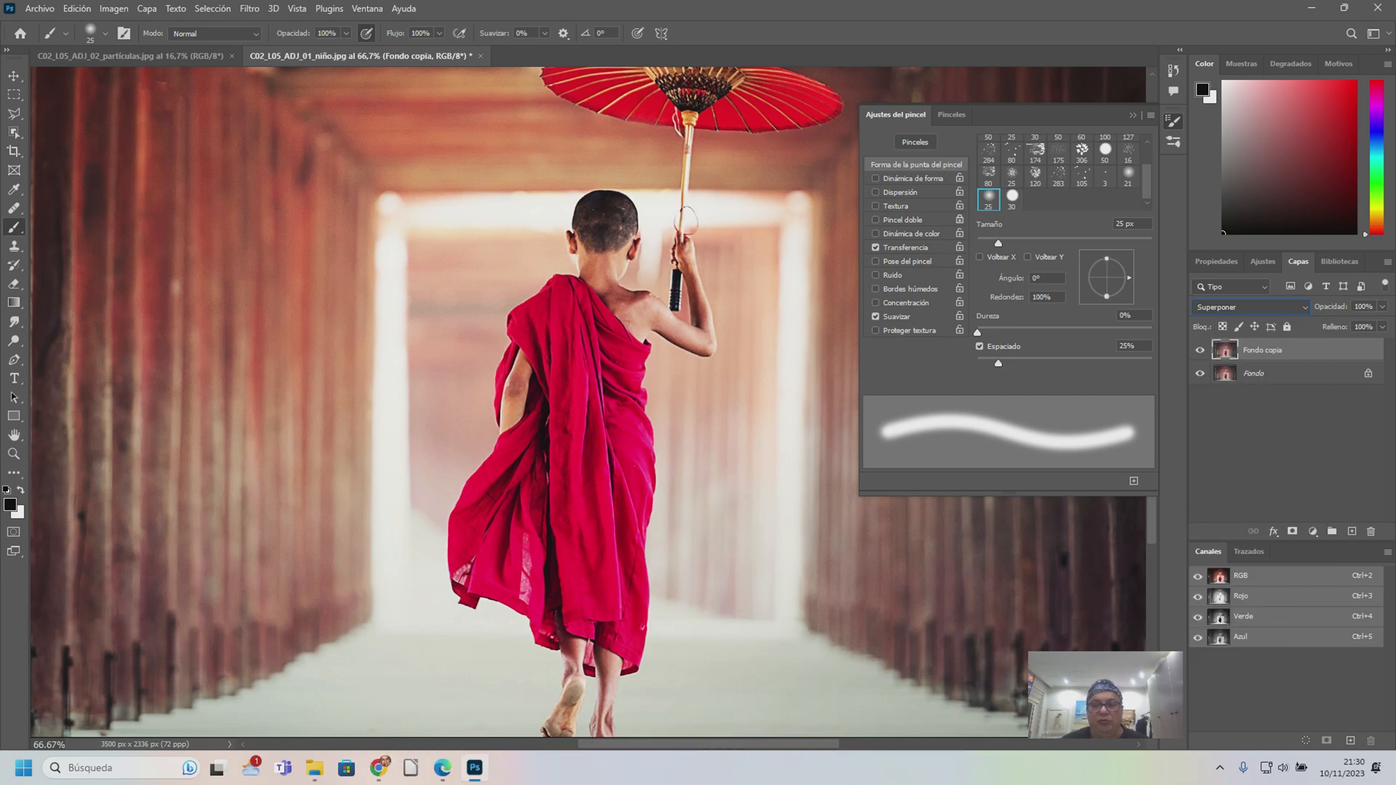
key("ctrl+0")
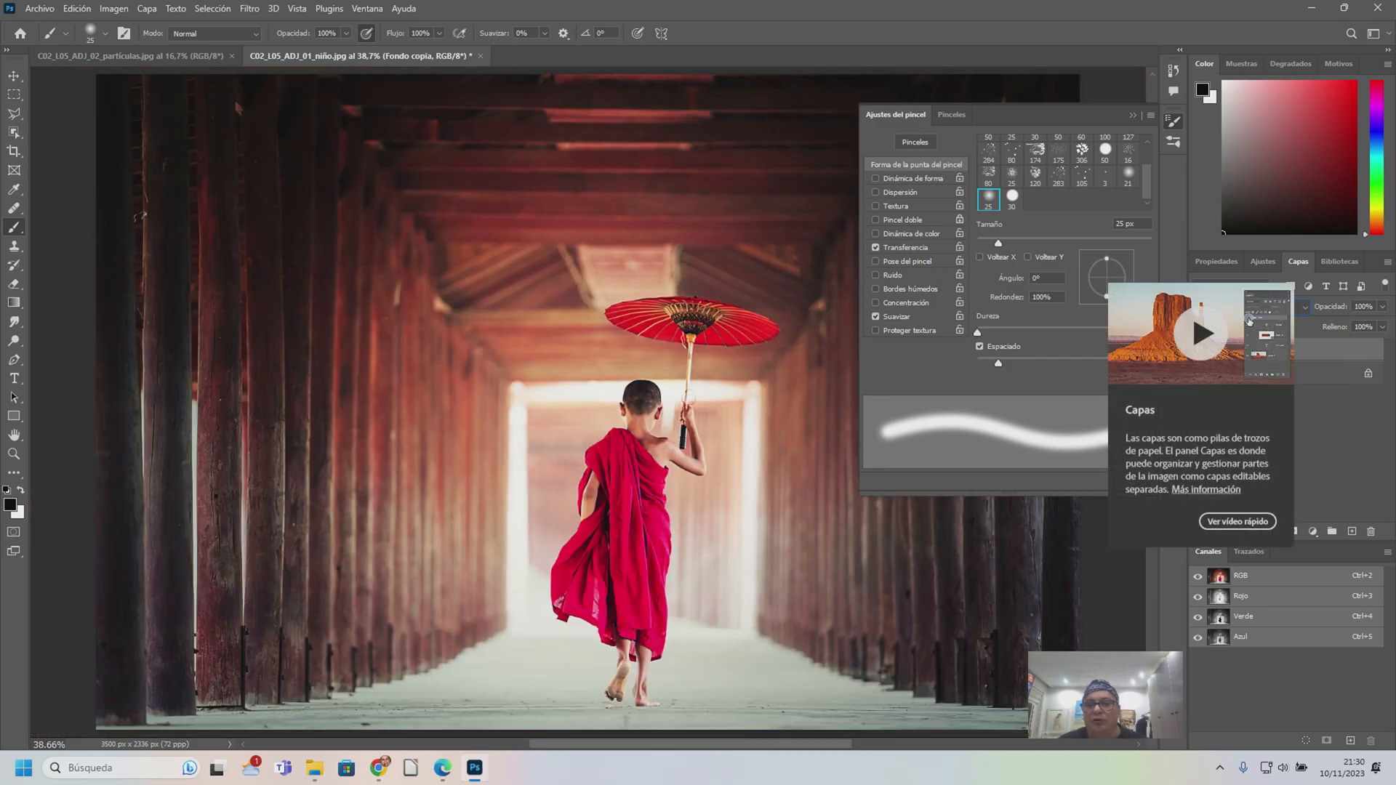
left_click(1173, 120)
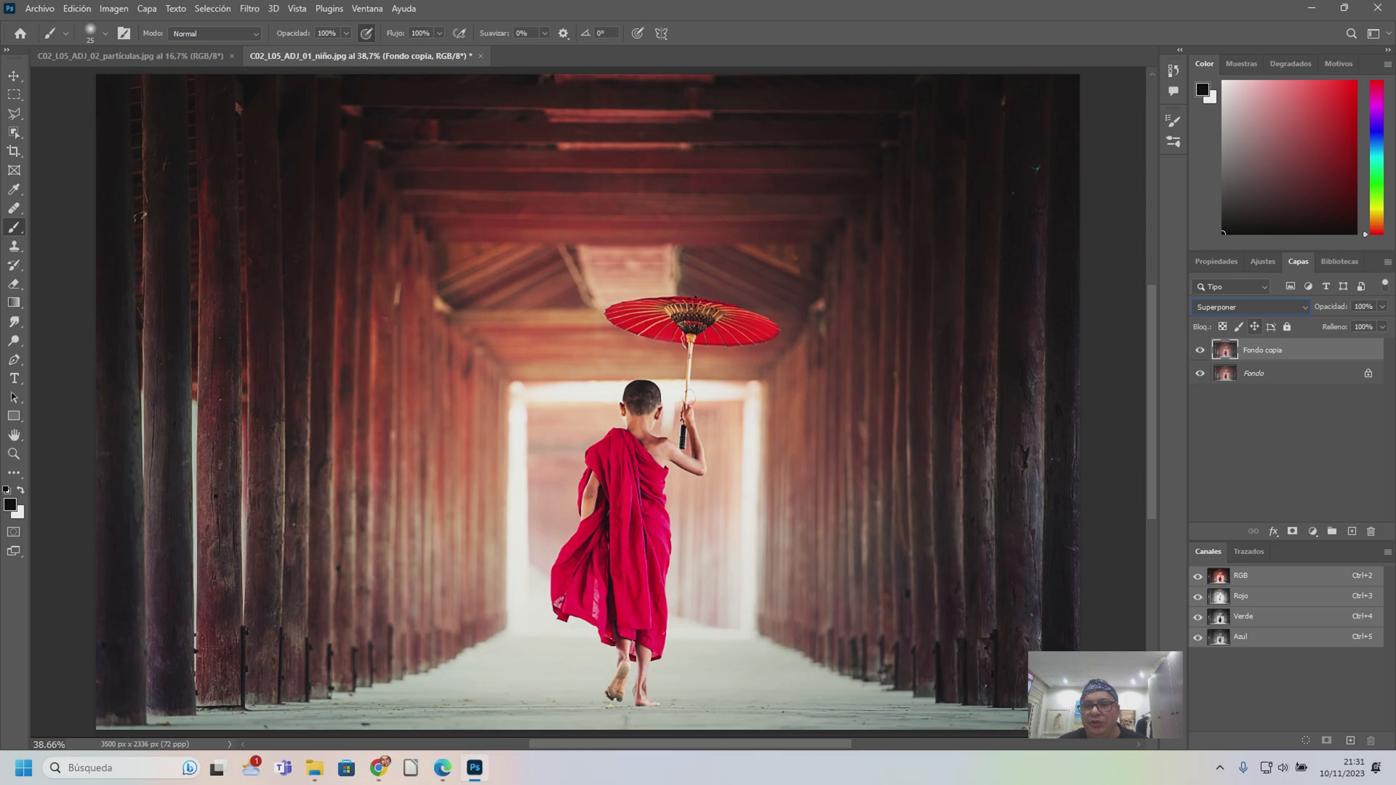
- Set the Fondo copia layer's blend mode to Luz suave and compare the image with the layer hidden and shown
left_click(1249, 307)
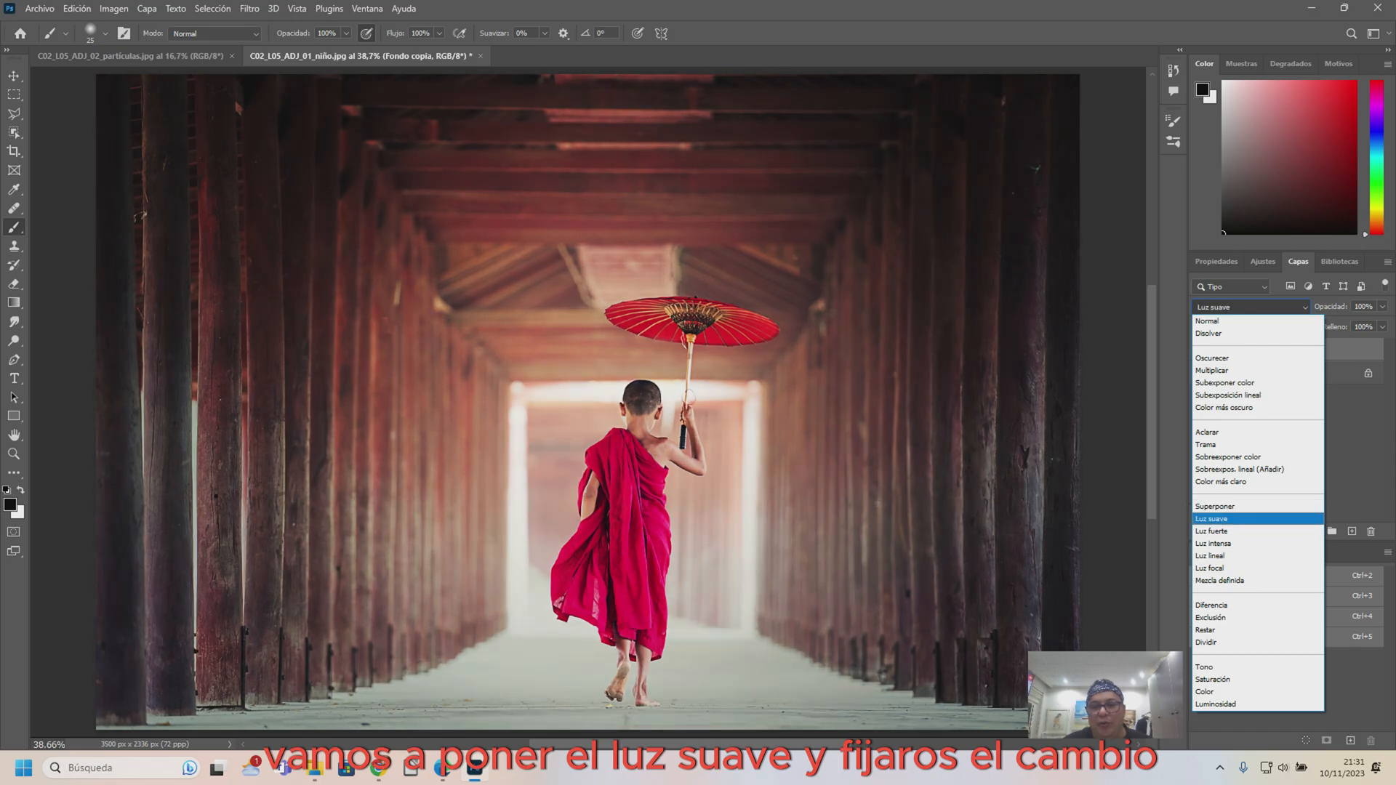
left_click(1212, 519)
left_click(1199, 350)
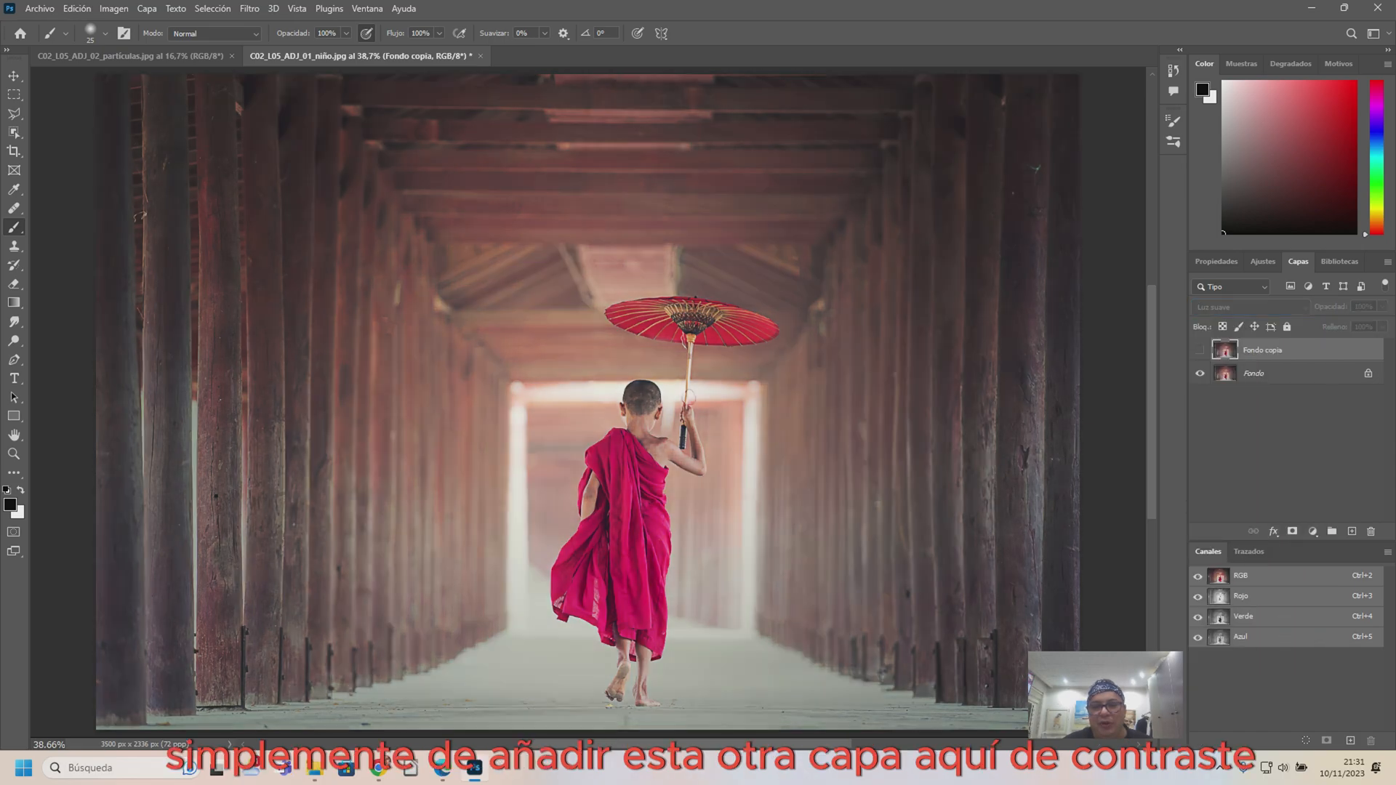
left_click(1199, 350)
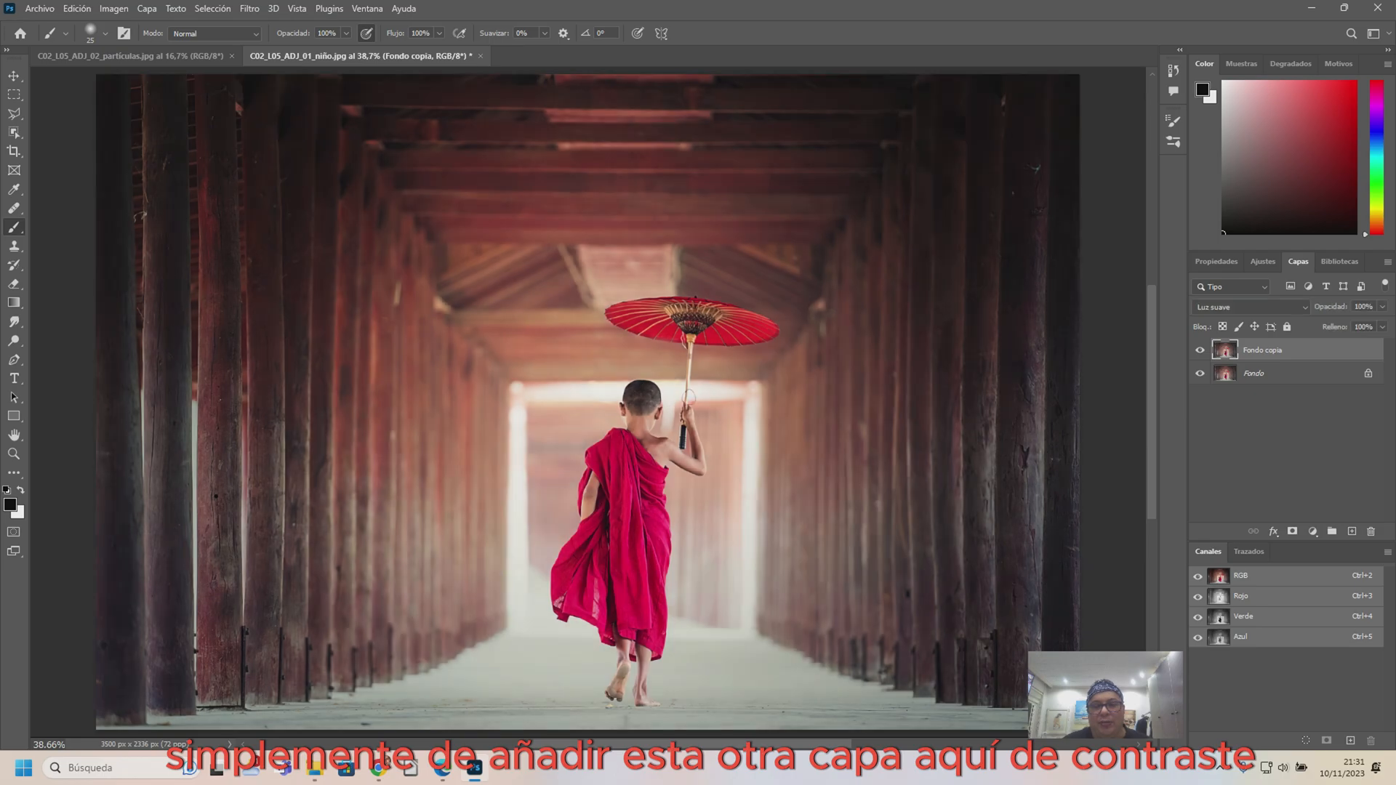
left_click(1200, 350)
left_click(1199, 350)
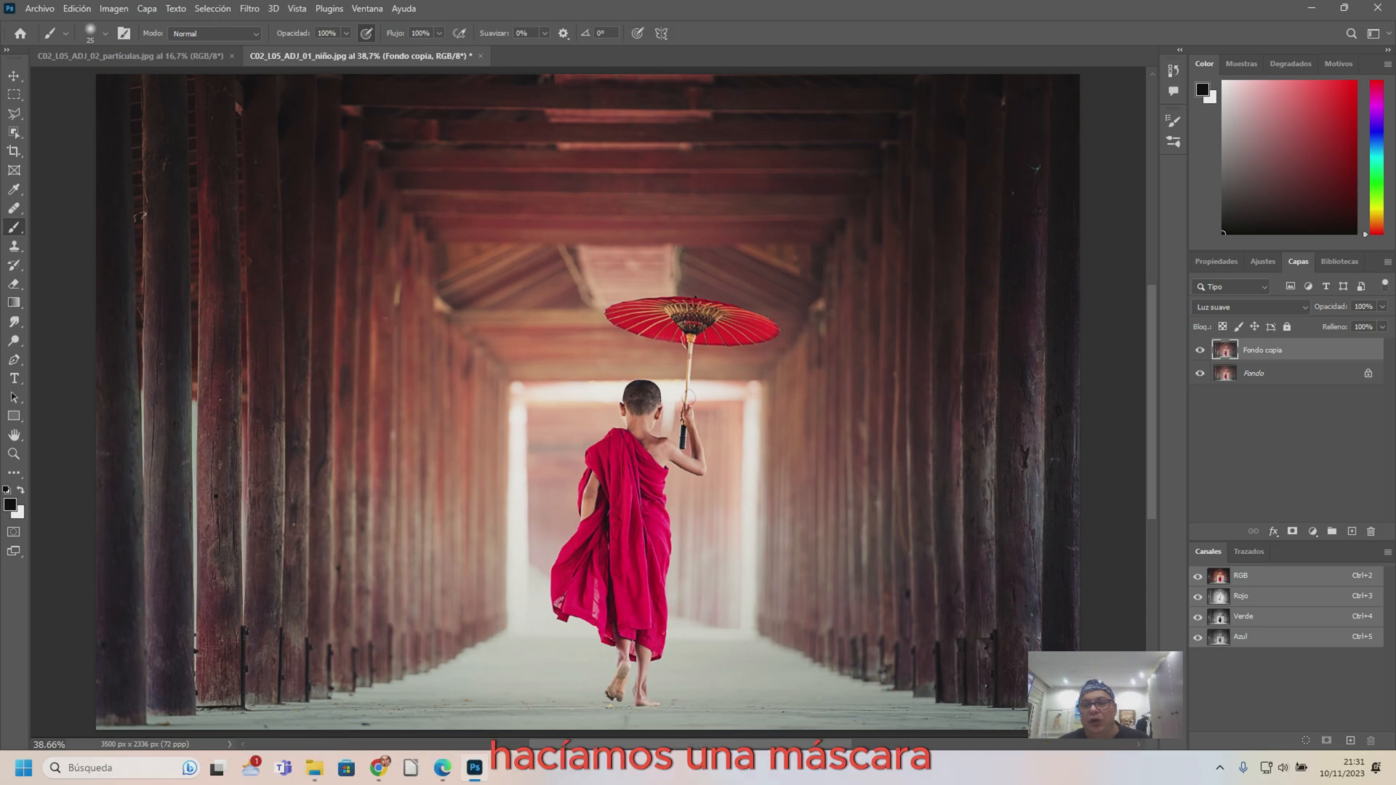
- Add a layer mask to the Fondo copia layer and make black the foreground color
left_click(1291, 531)
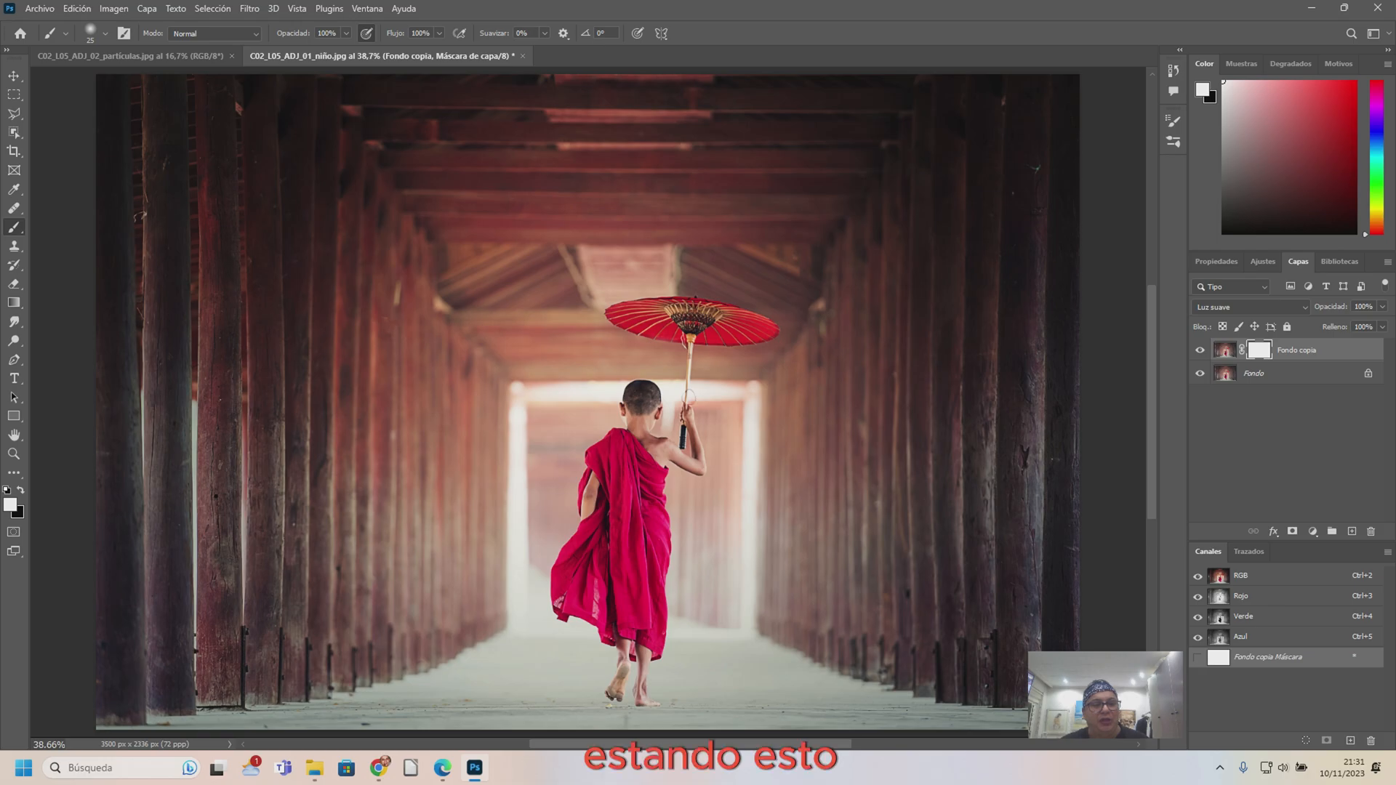
key("x")
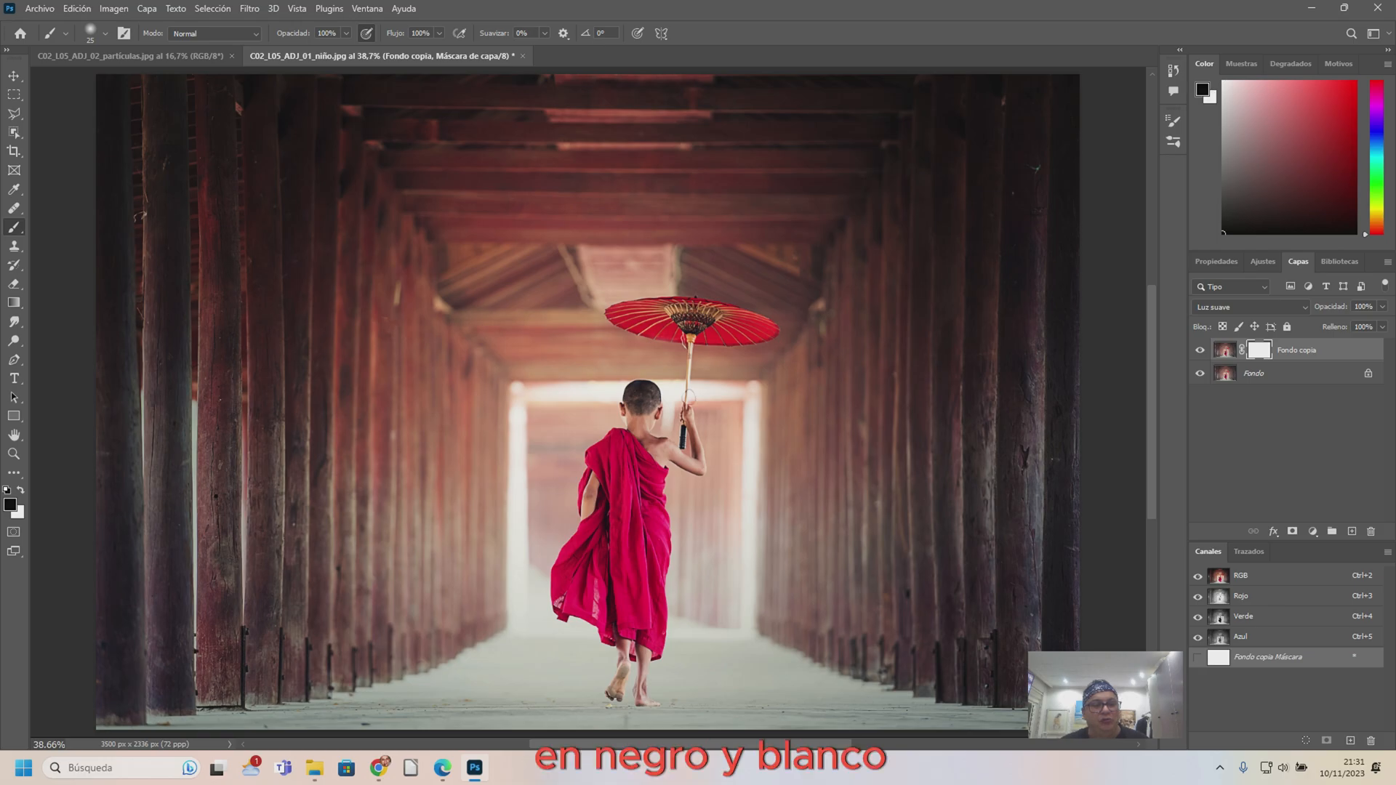
key("x")
key("x")
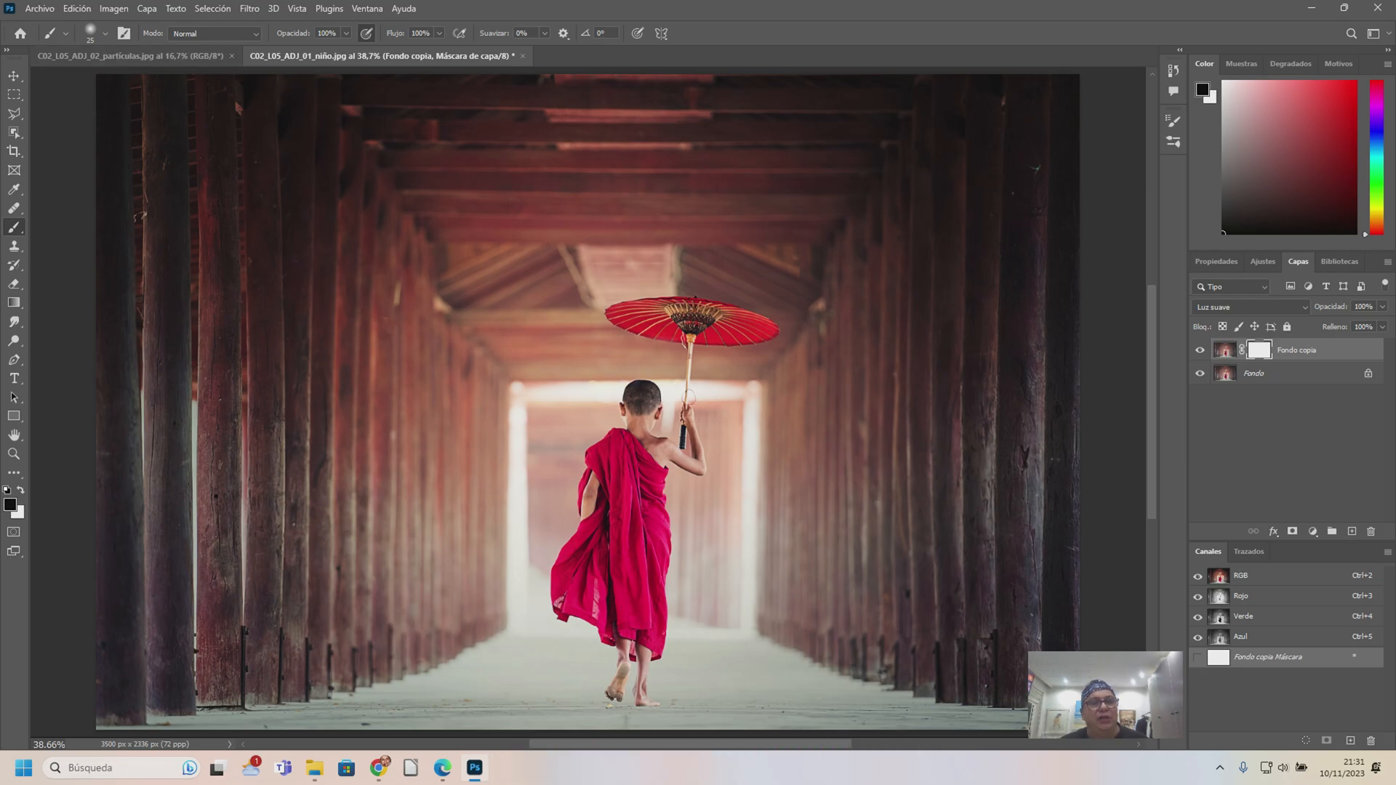
- Choose the soft round 25 px brush, enlarge it to 100 px and paint black over the boy's robe on the mask
left_click_drag(304, 513, 342, 513)
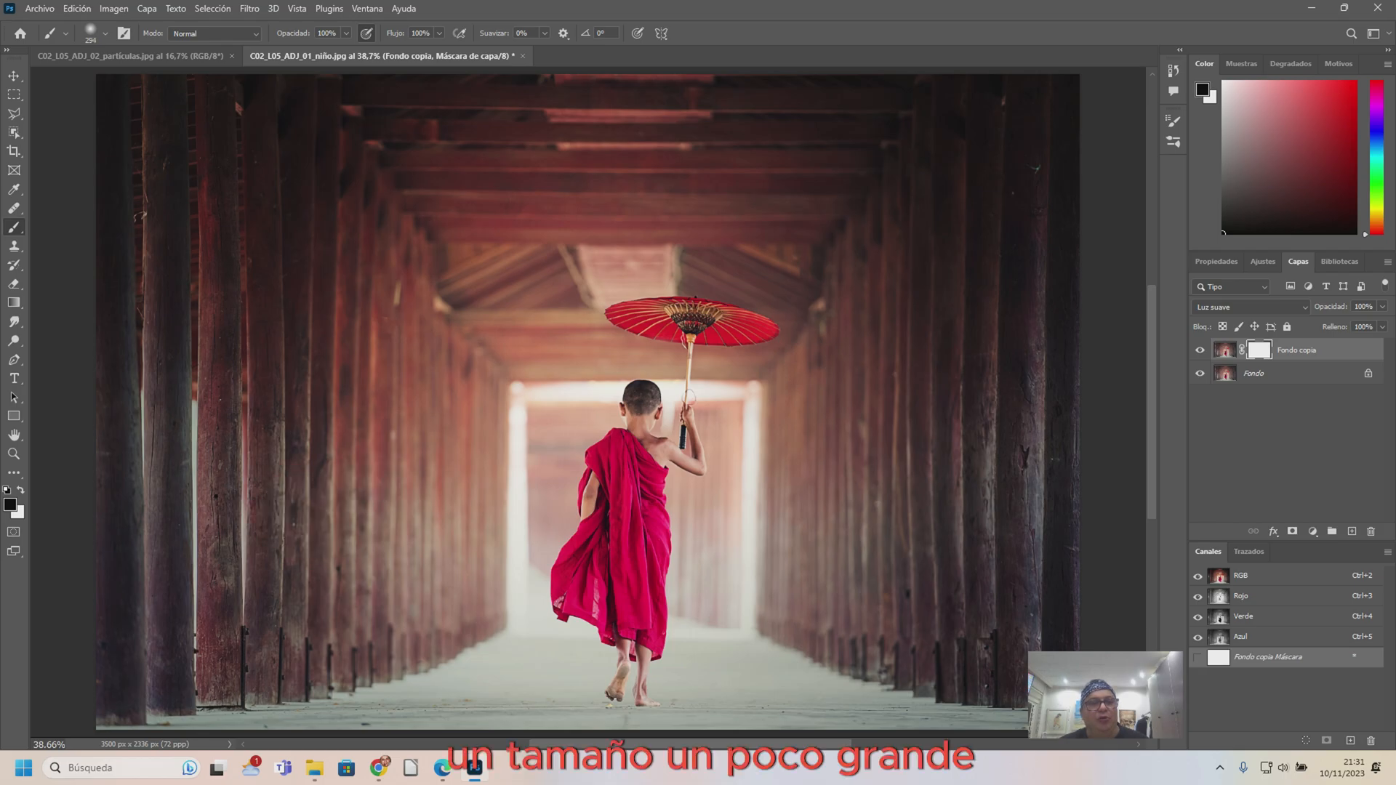
key("F5")
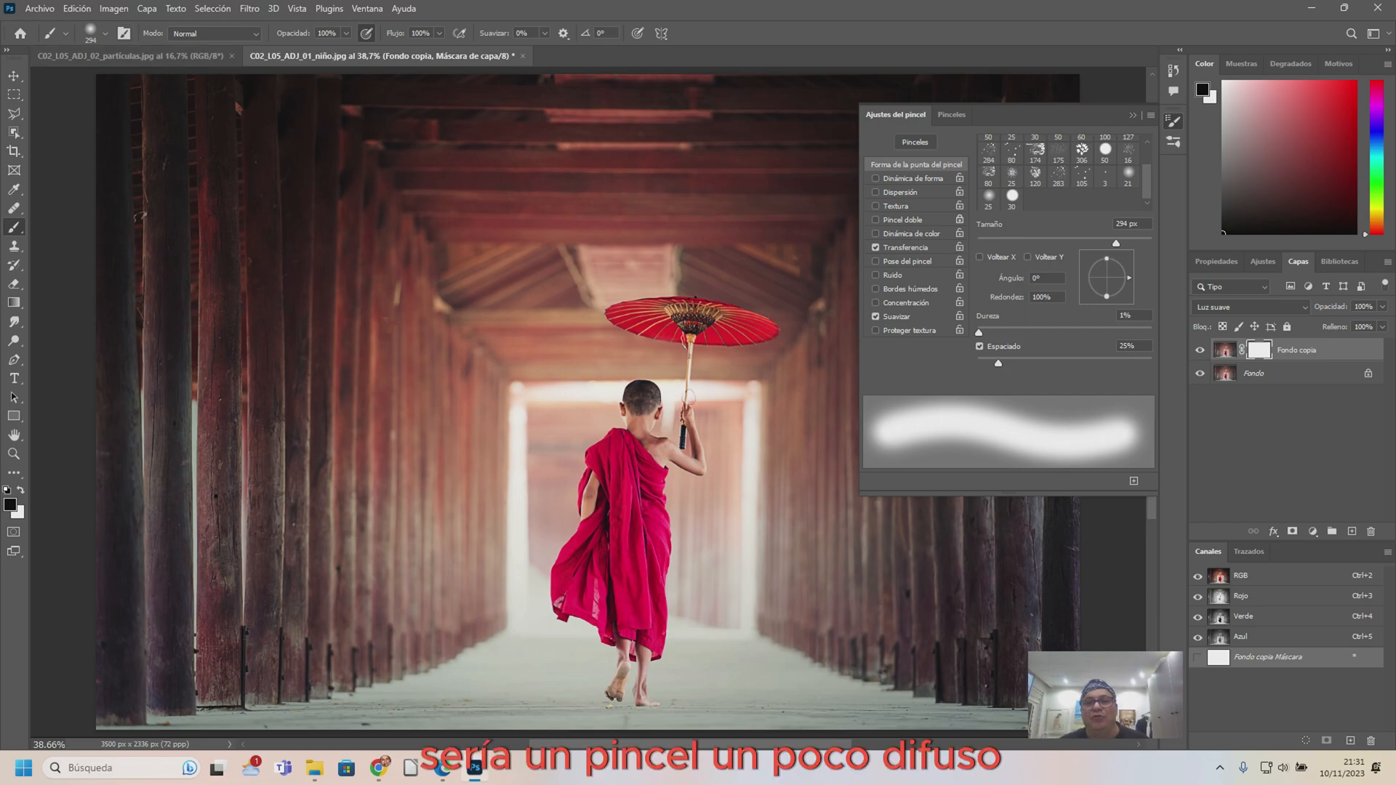
left_click(988, 199)
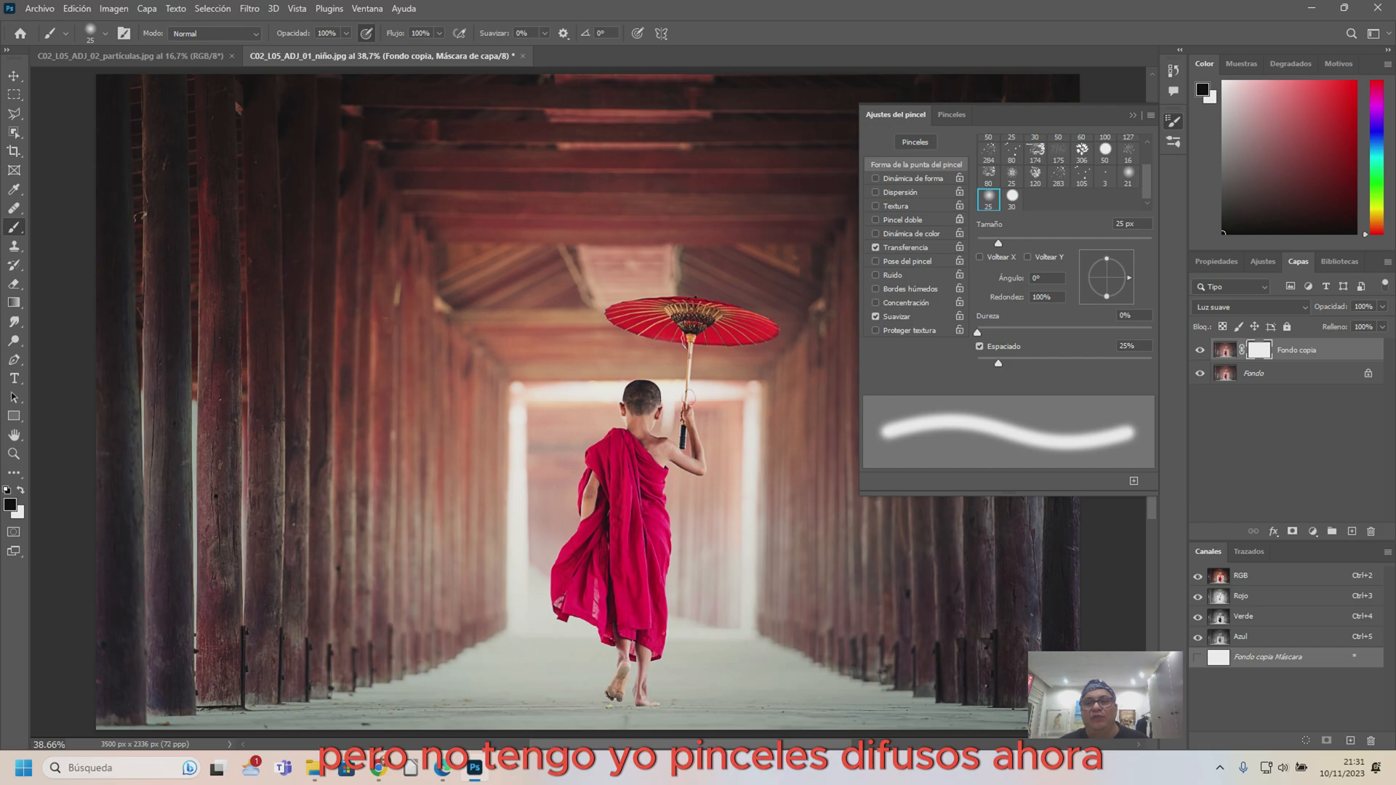
key("F5")
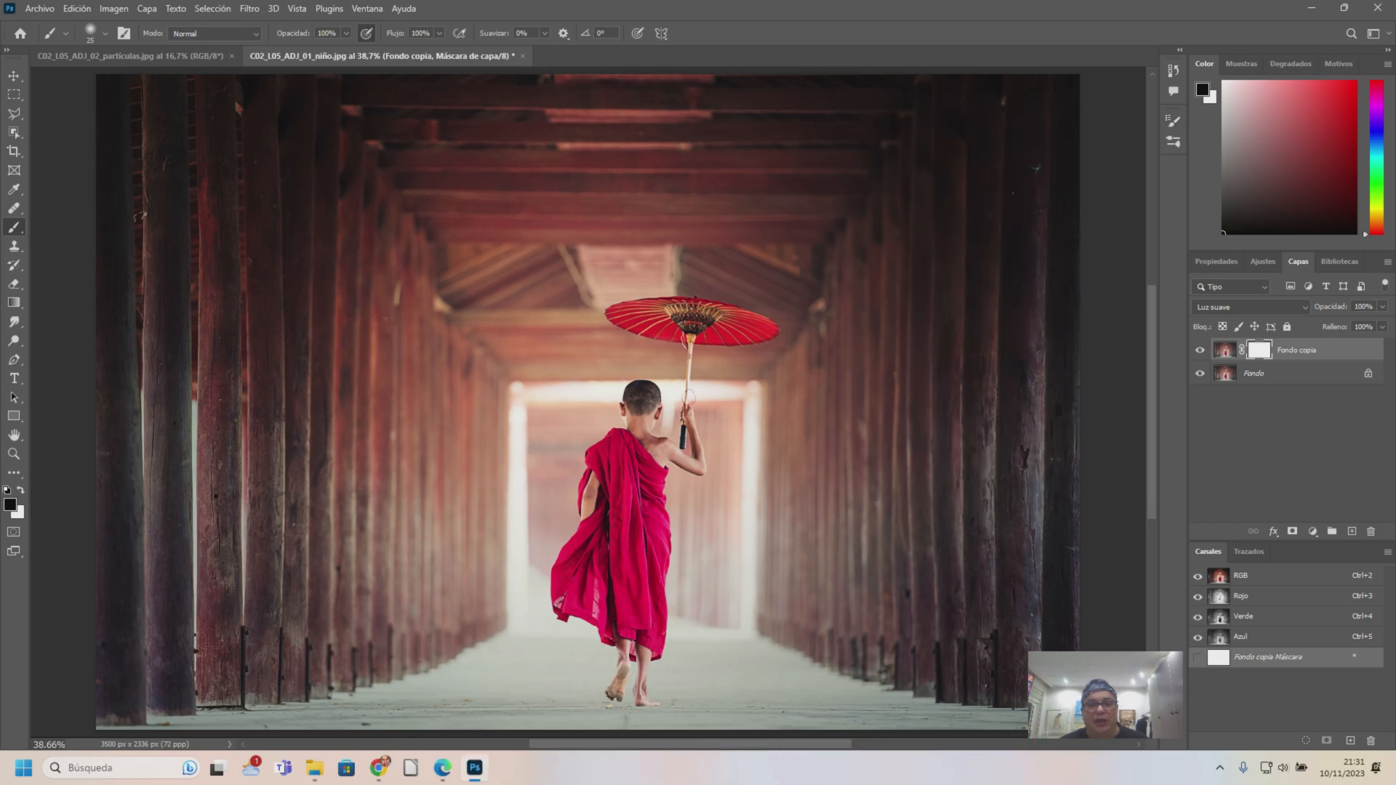
left_click_drag(626, 539, 654, 539)
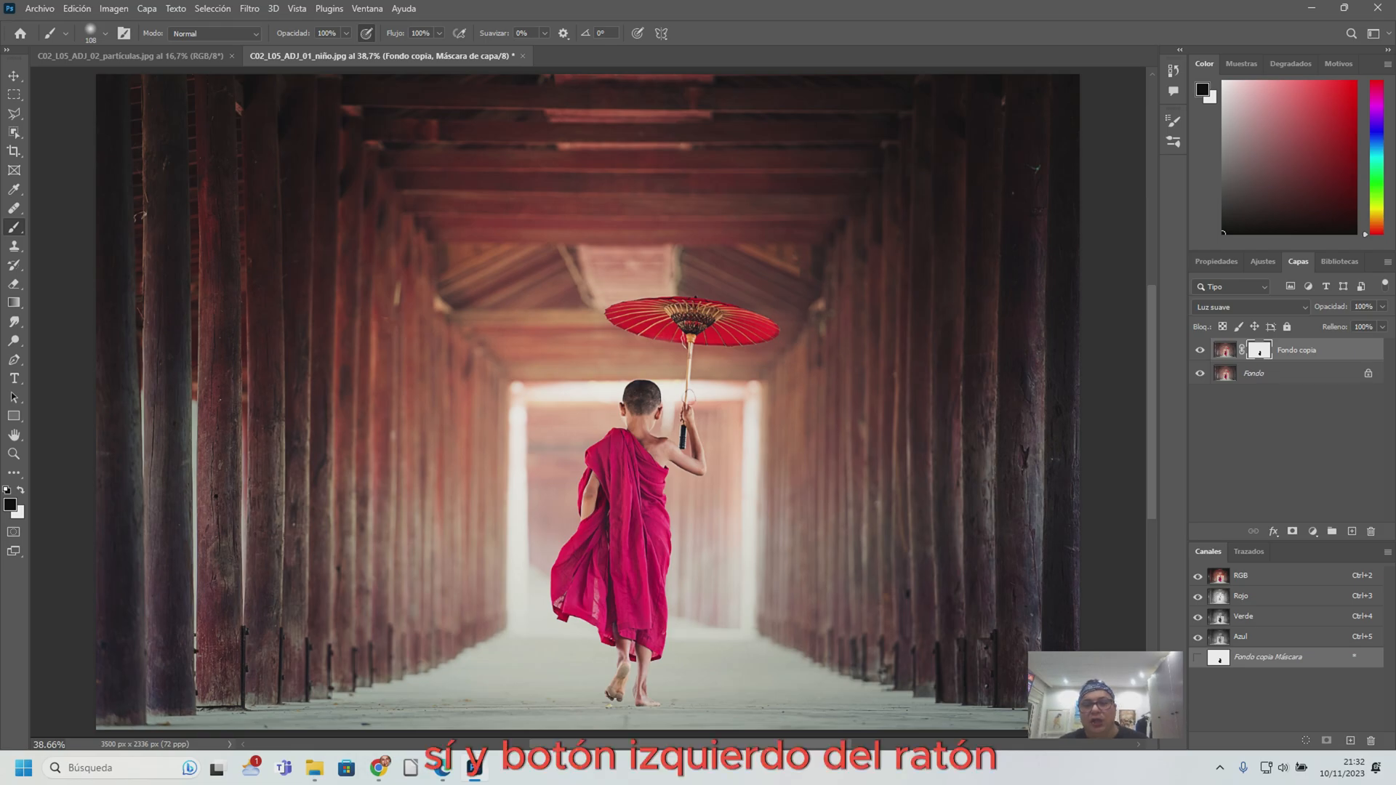
- Disable and re-enable the Fondo copia layer mask several times to compare the robe with and without it
left_click(1259, 349, "shift")
left_click(1259, 350, "shift")
left_click(1259, 350, "shift")
left_click(1259, 349, "shift")
left_click(1259, 350, "shift")
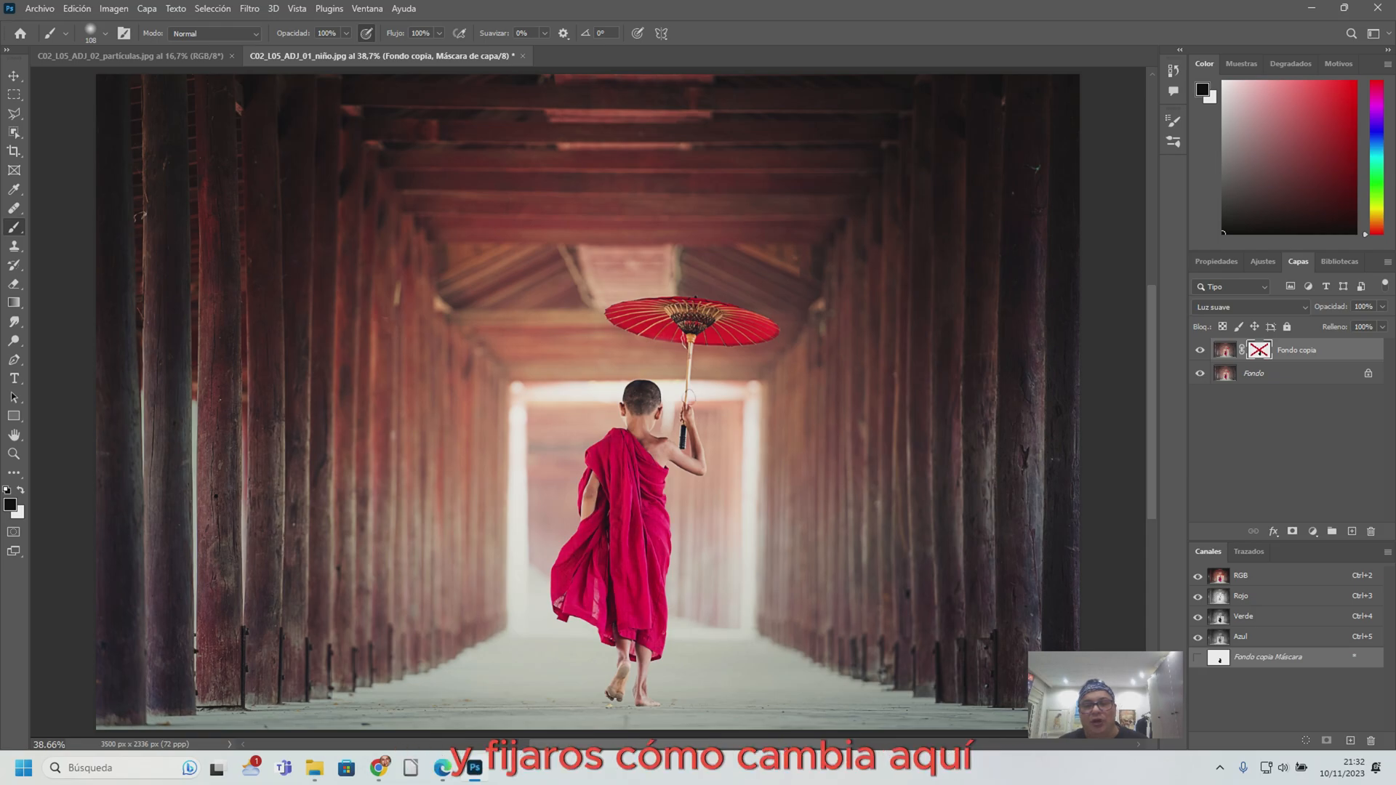
left_click(1259, 350, "shift")
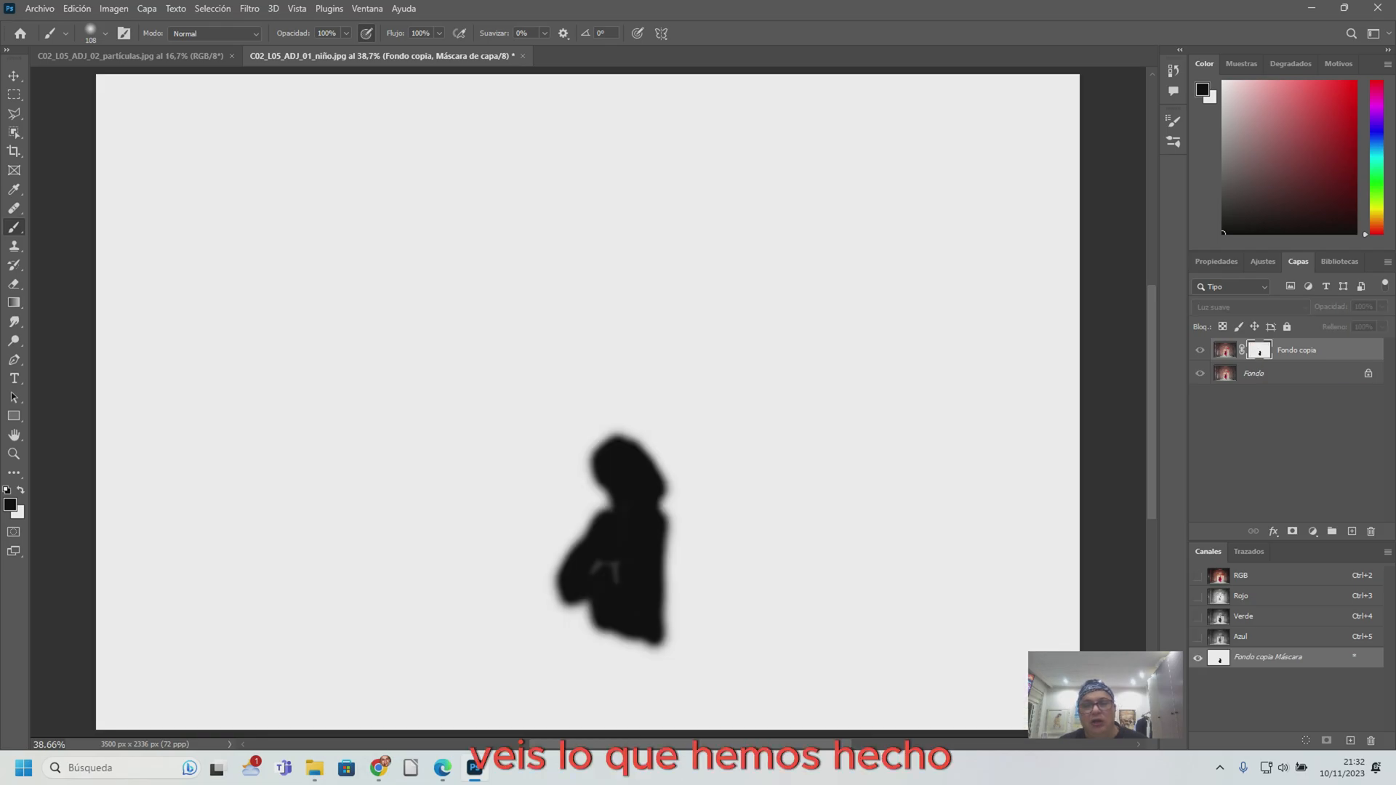
- View the Fondo copia layer mask alone on the canvas, and return to the full-color image
key("ctrl+2")
key("ctrl+backslash")
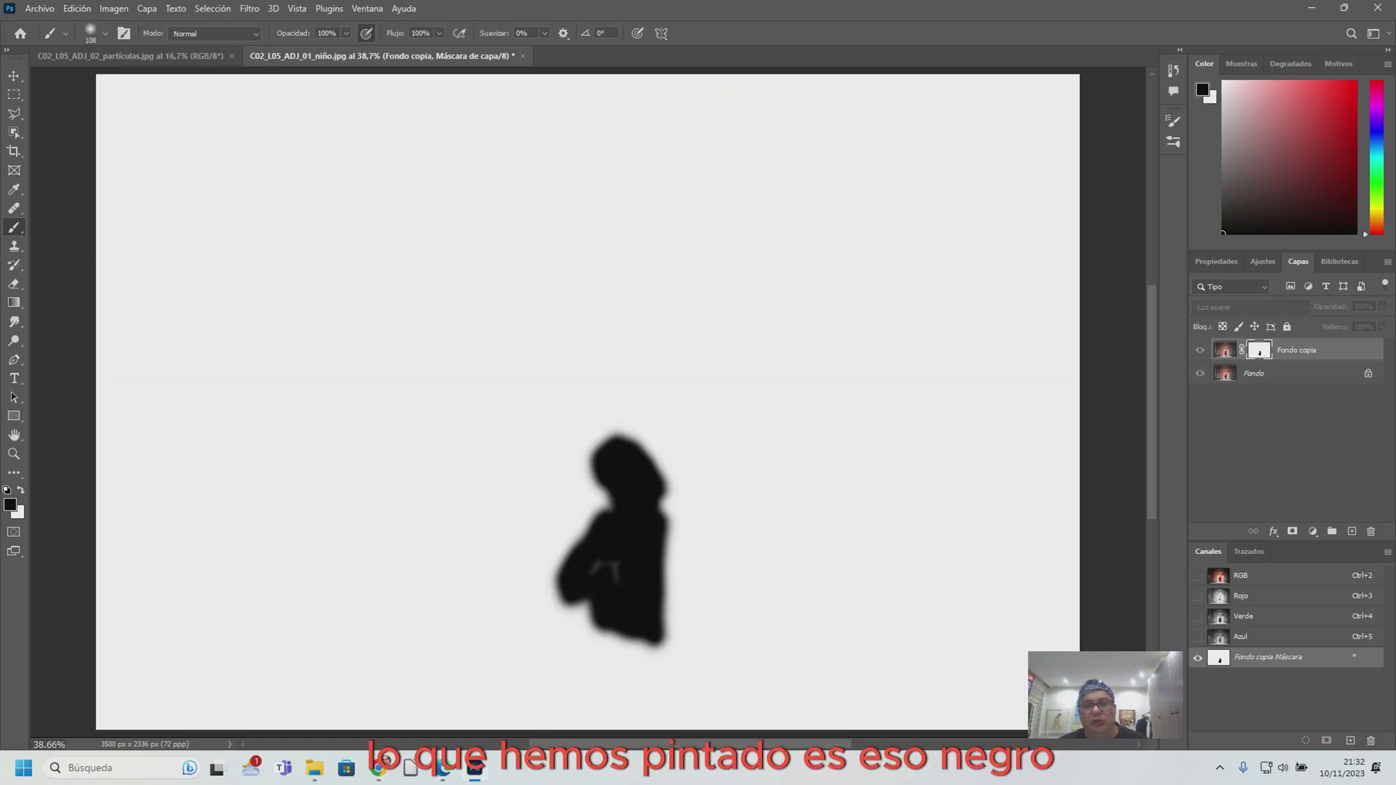
key("ctrl+2")
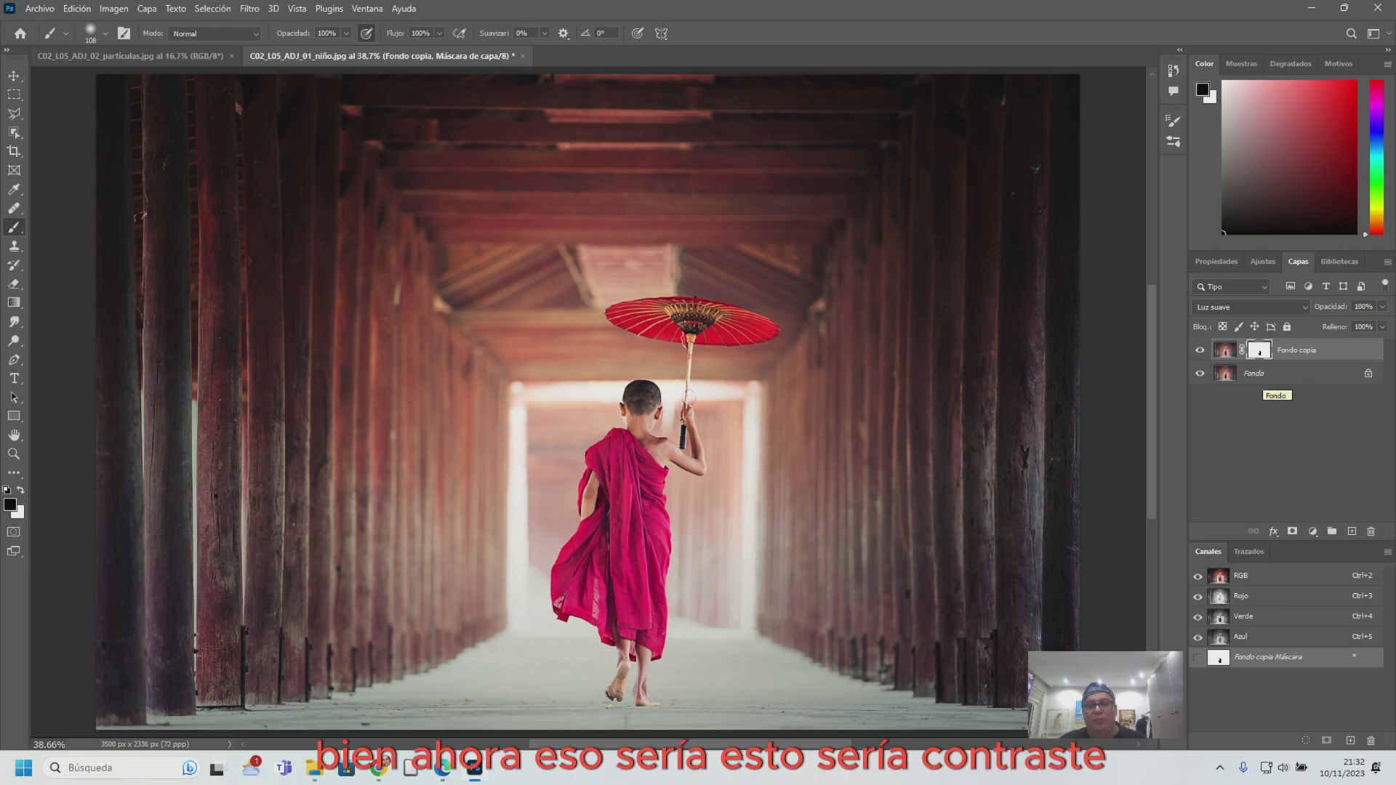
- Rename the Fondo copia layer as contraste
double_click(1298, 350)
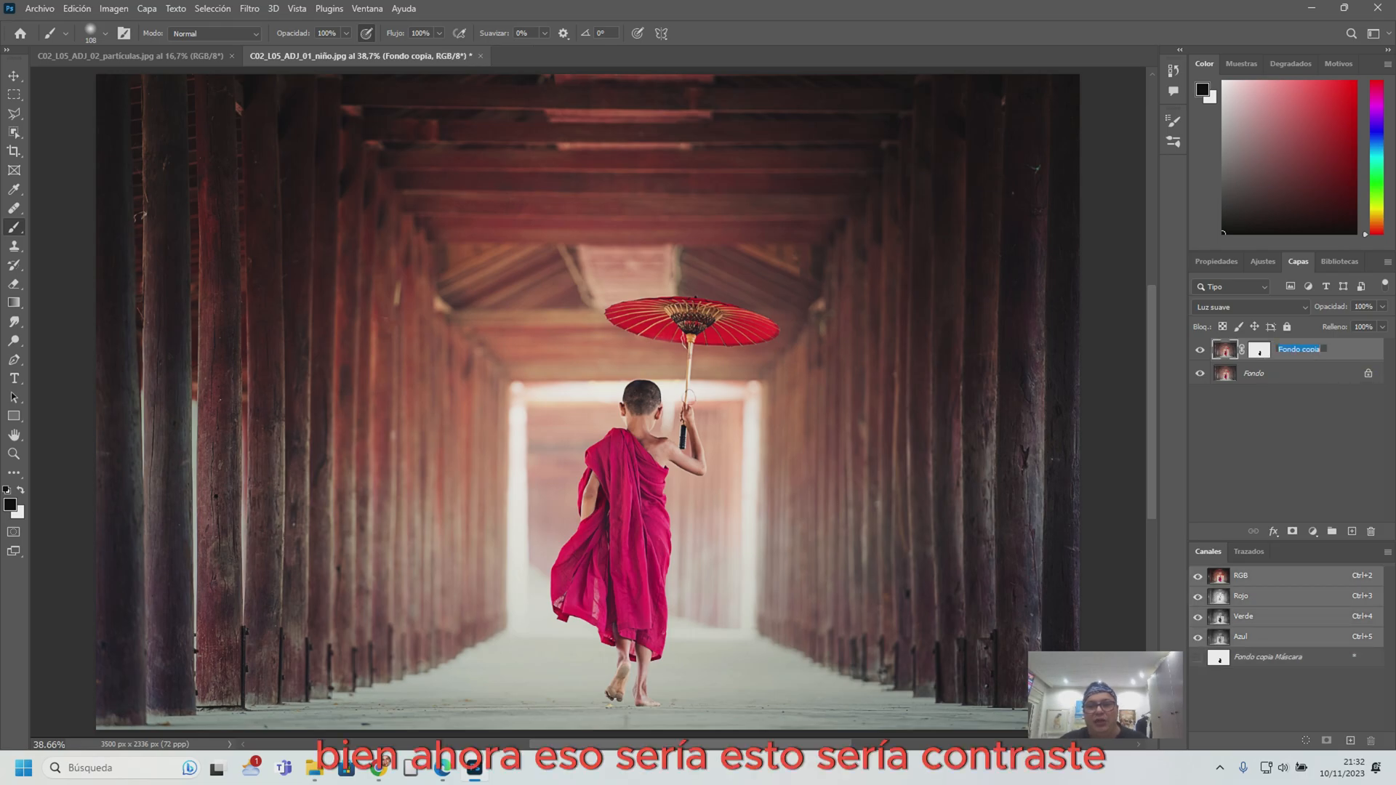
type("contra")
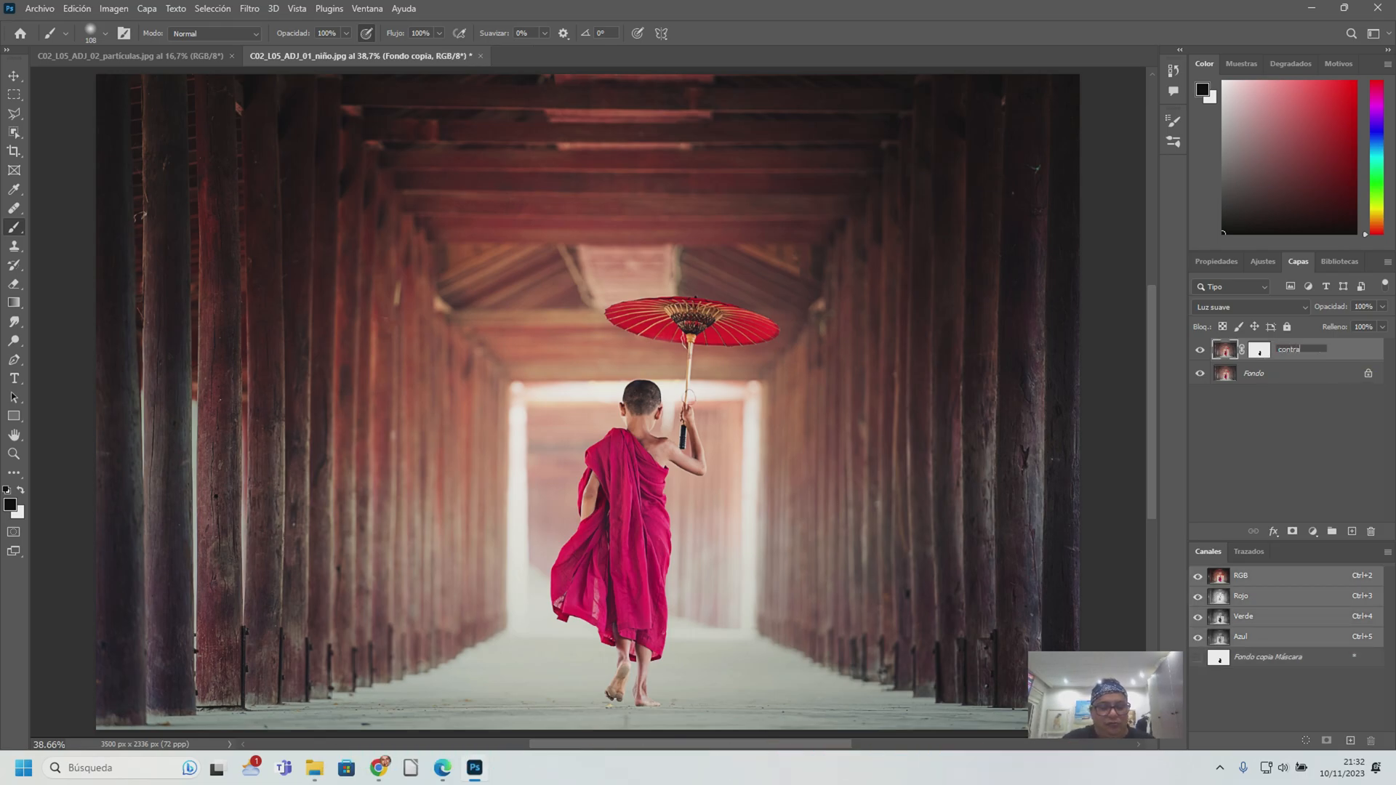
type("ste")
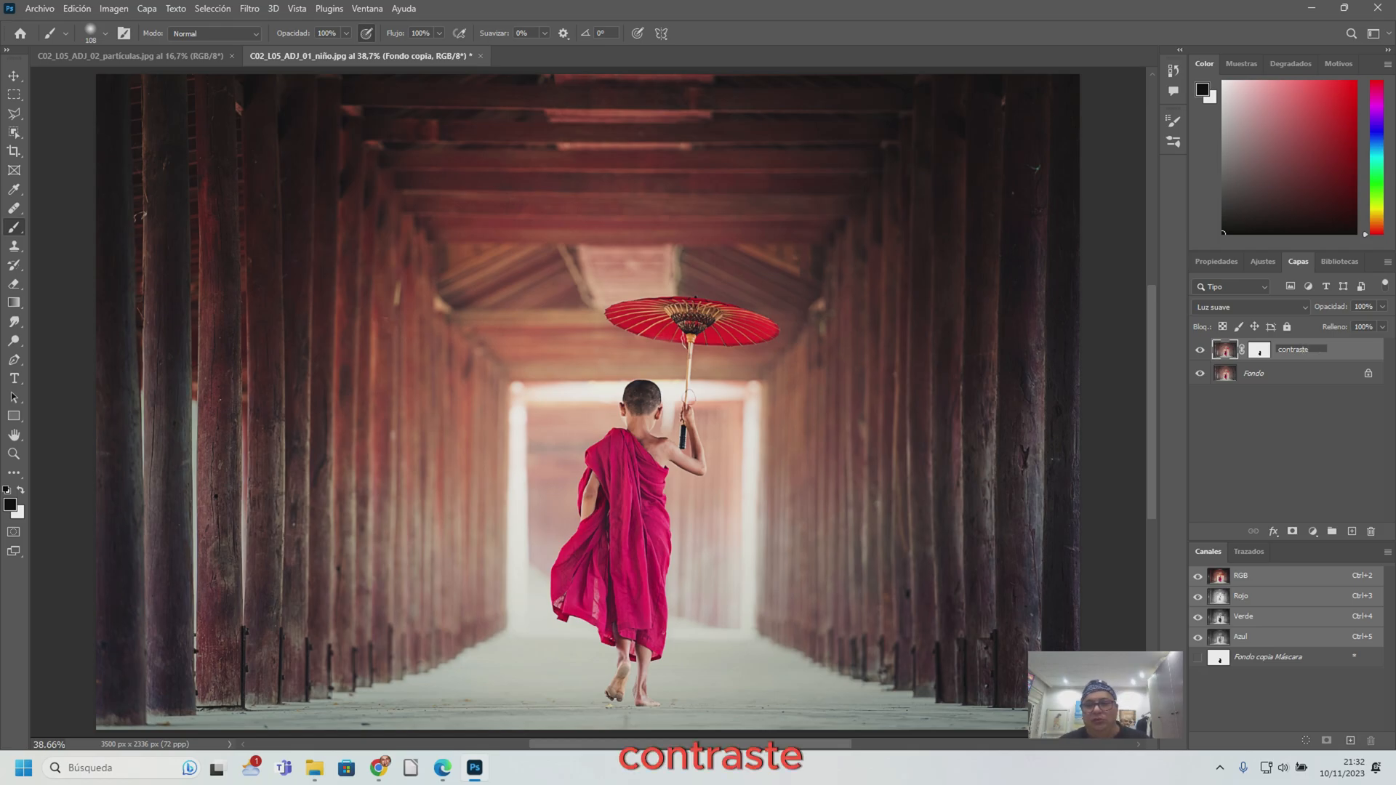
key("Return")
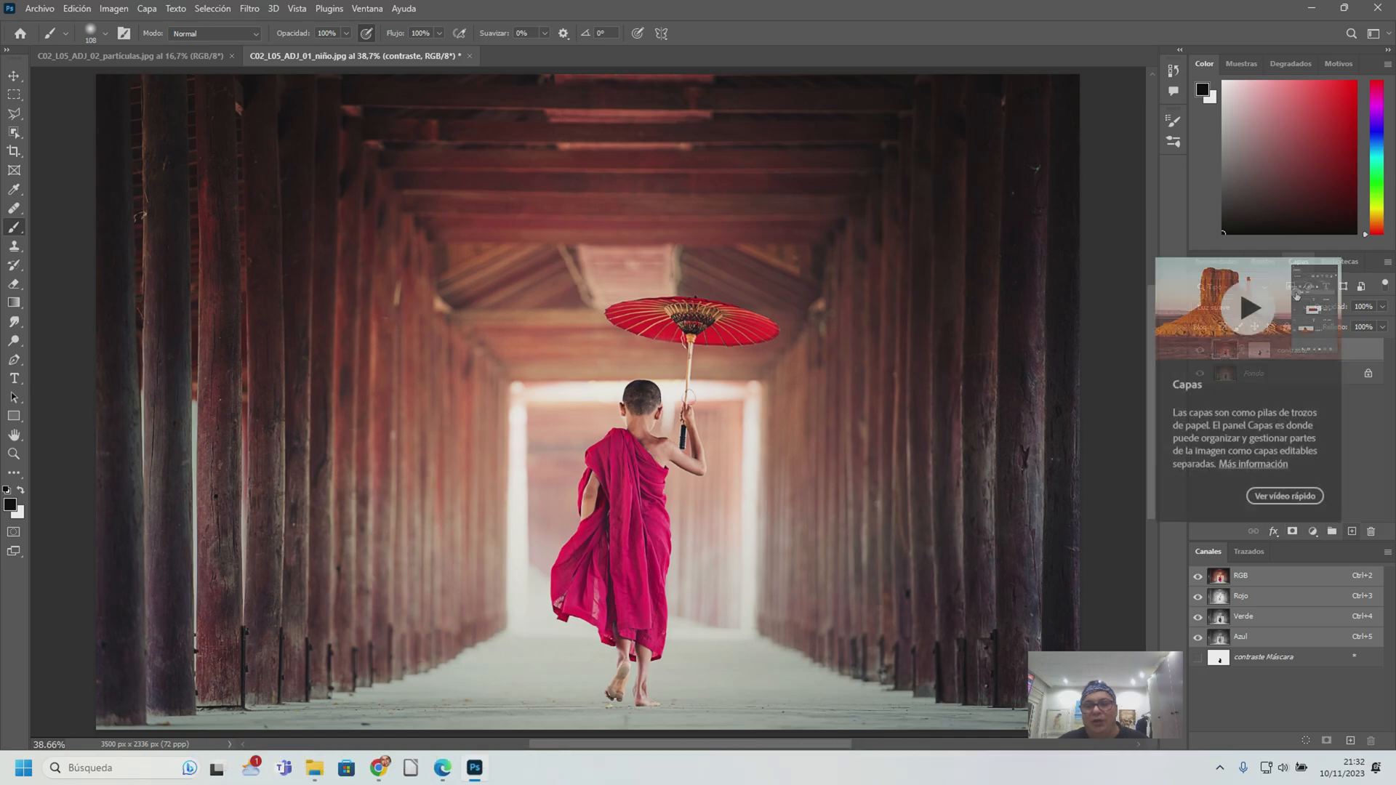
- Add a new empty layer above contraste and name it sombras
left_click(1351, 531)
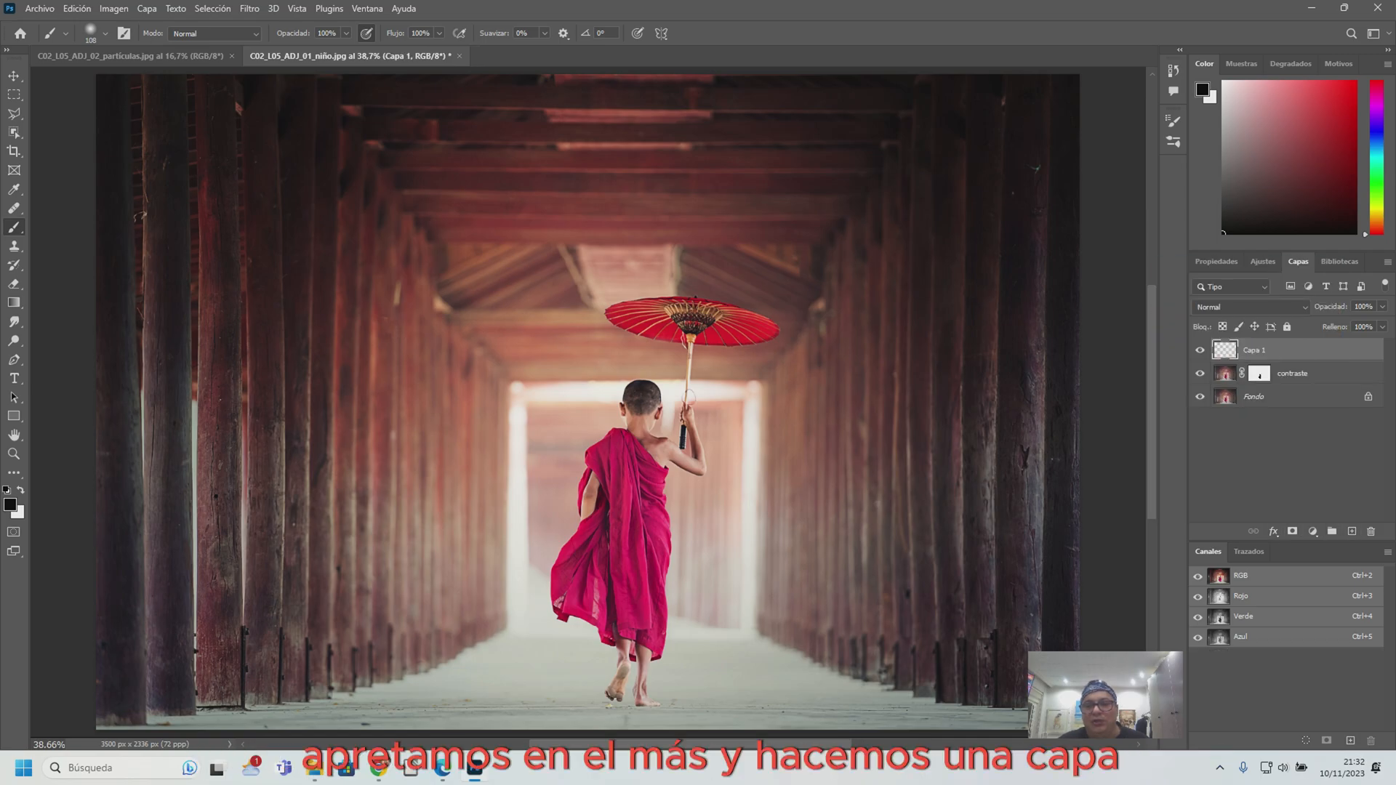
double_click(1253, 350)
type("sombras")
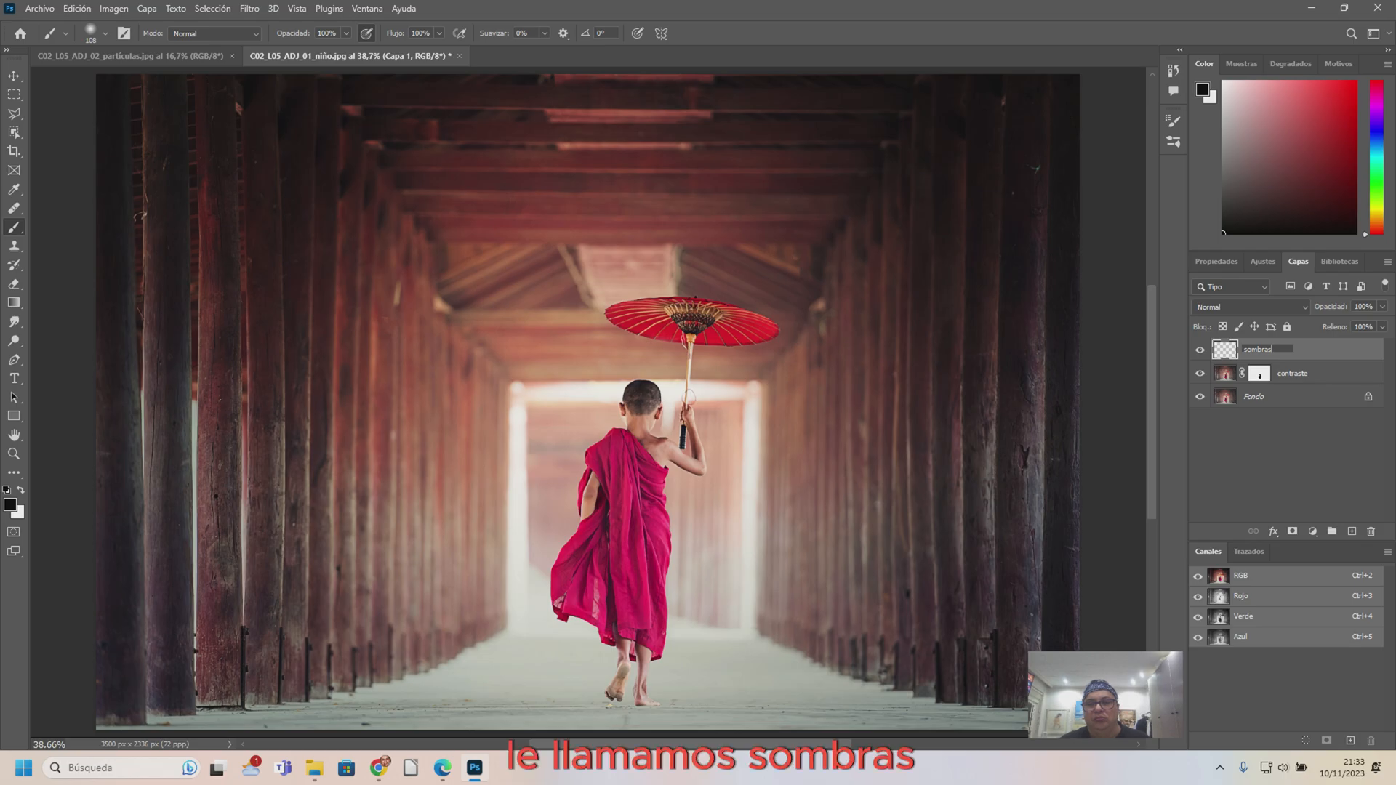
key("Return")
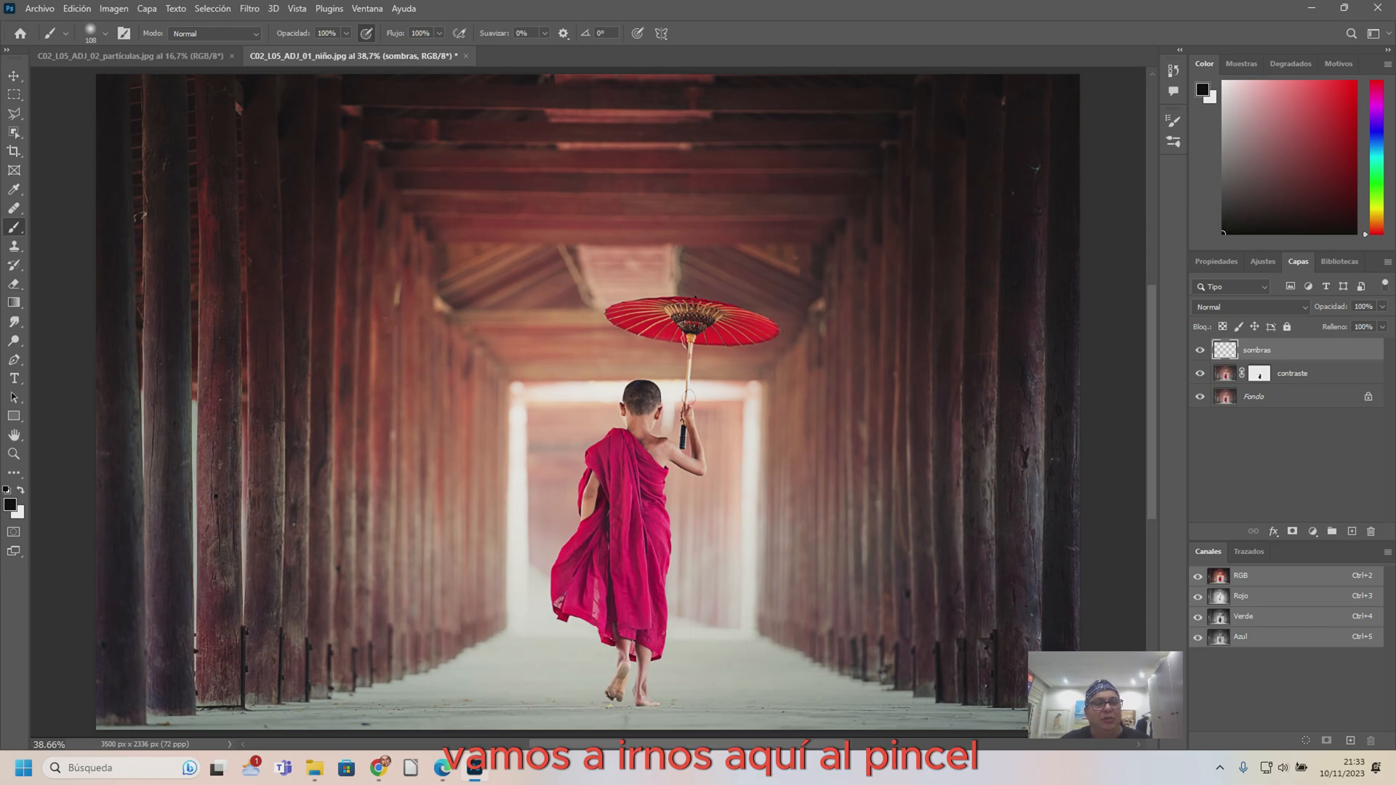
- Choose the regular Brush tool and set the sombras layer's blend mode to Multiplicar
right_click(14, 226)
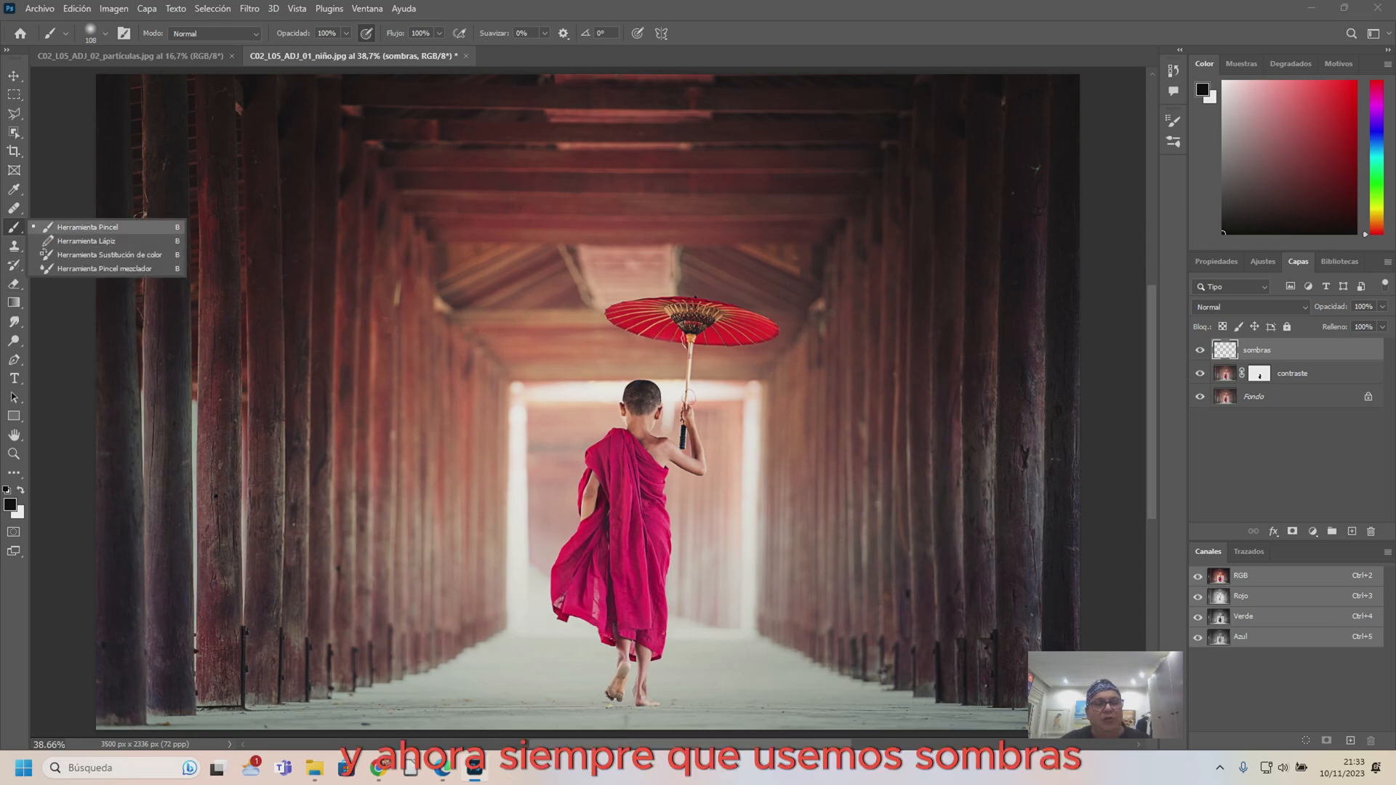
left_click(88, 227)
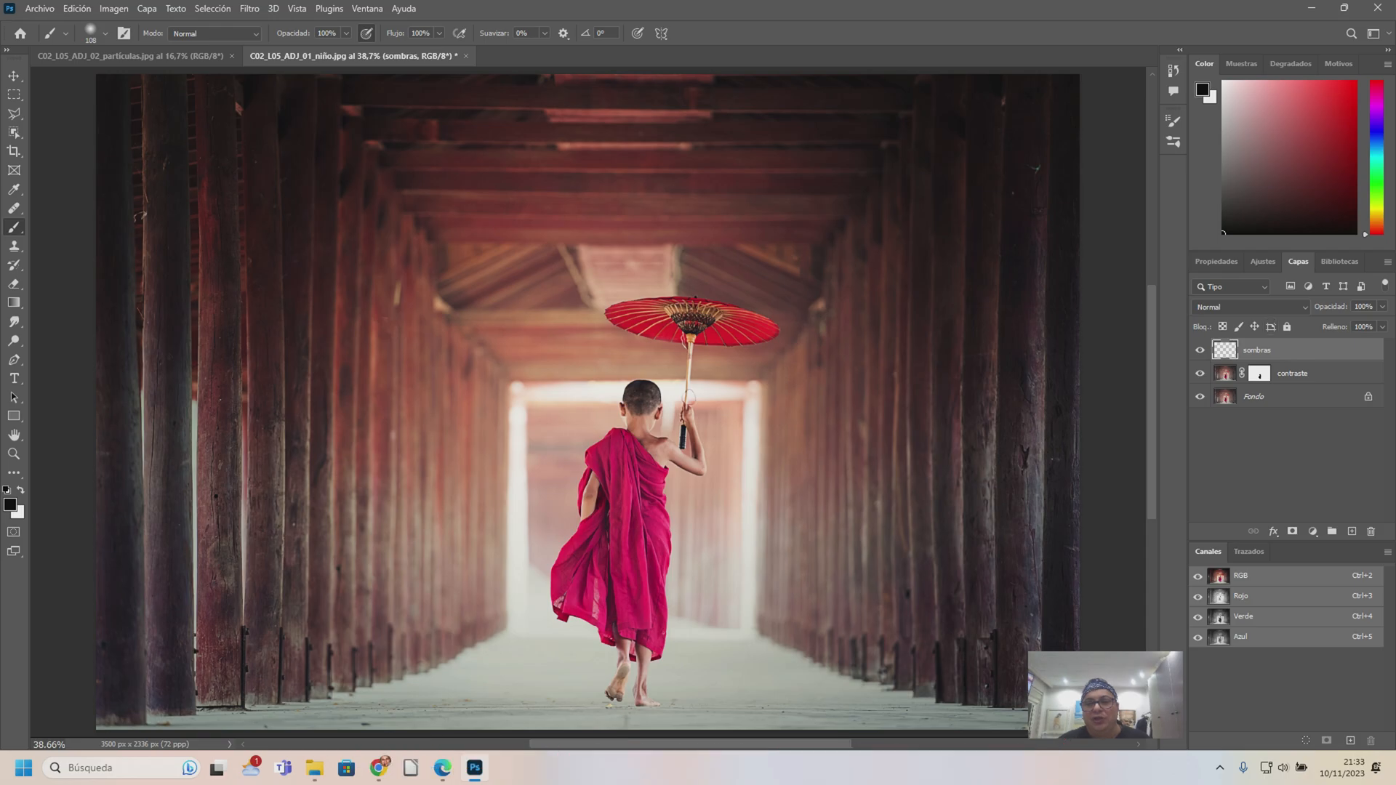
left_click(1250, 306)
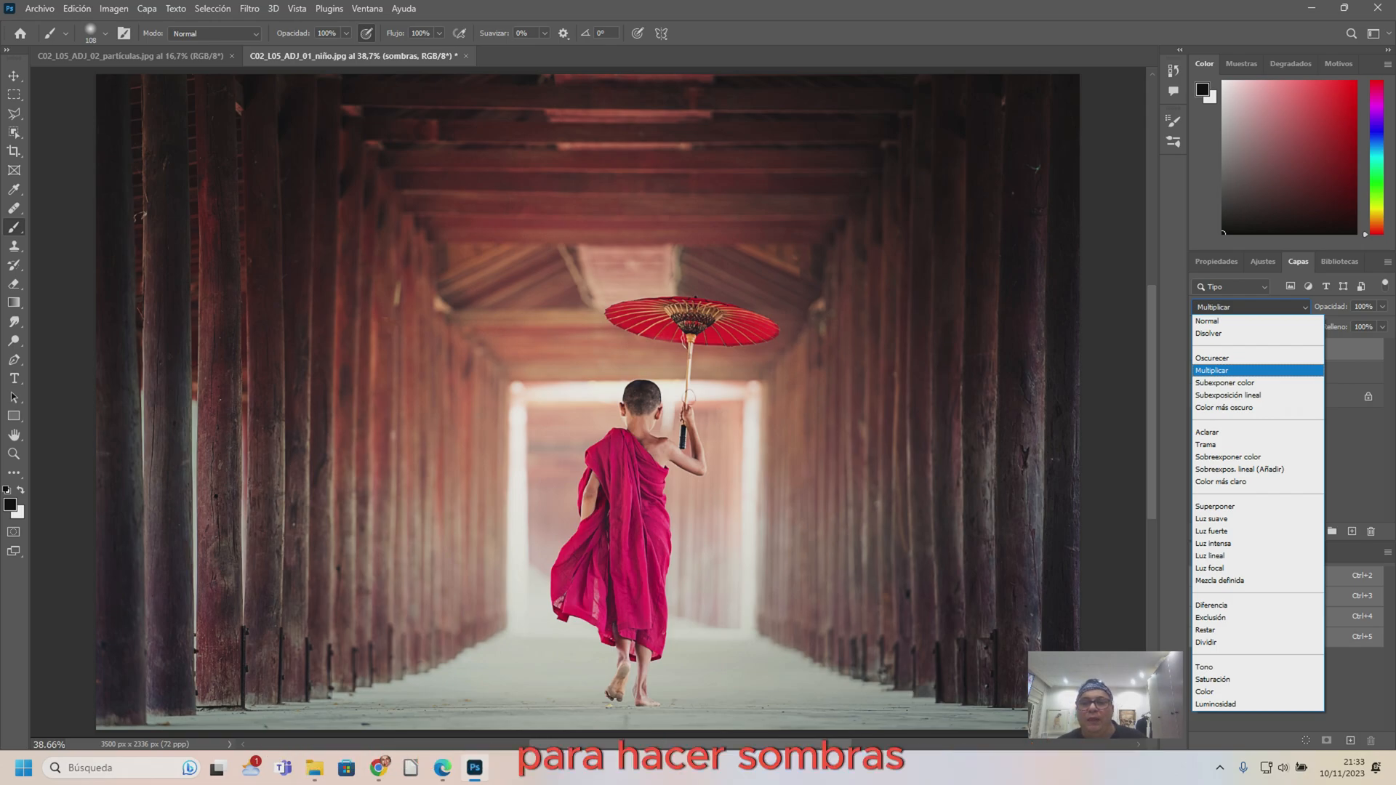
key("Return")
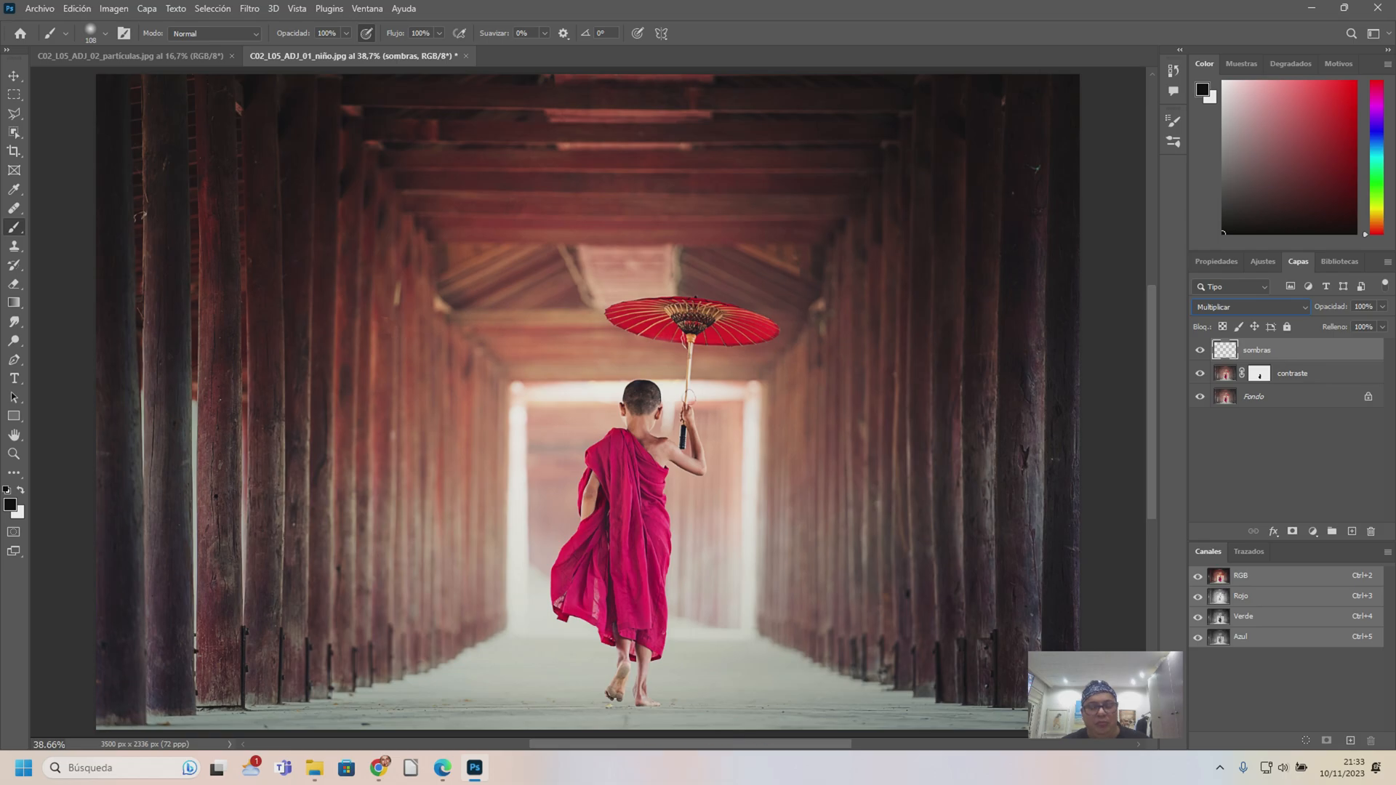
- Try a shadow stroke at the base of the left-hand columns with a sampled dark wood color, and undo it
left_click(862, 364, "alt")
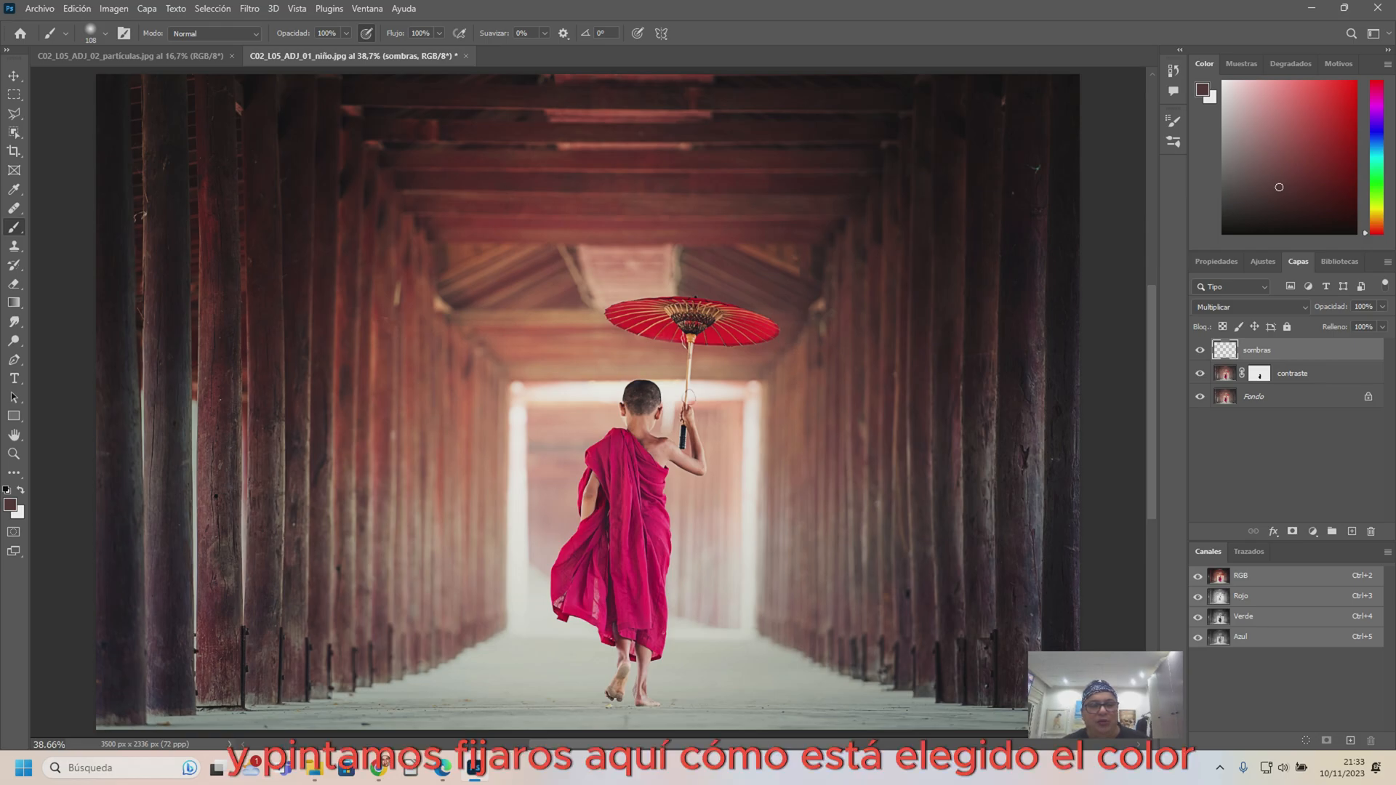
left_click_drag(290, 665, 270, 658)
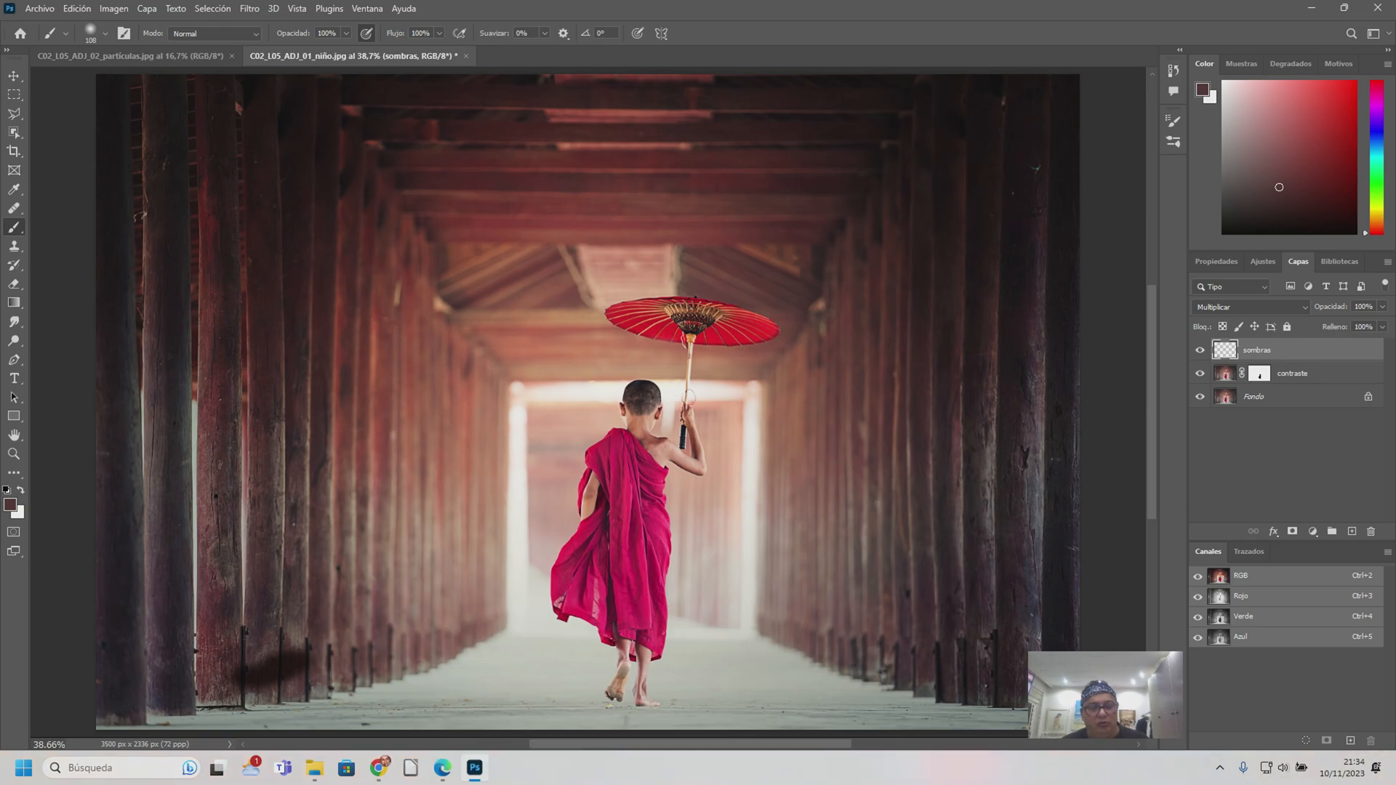
key("ctrl+z")
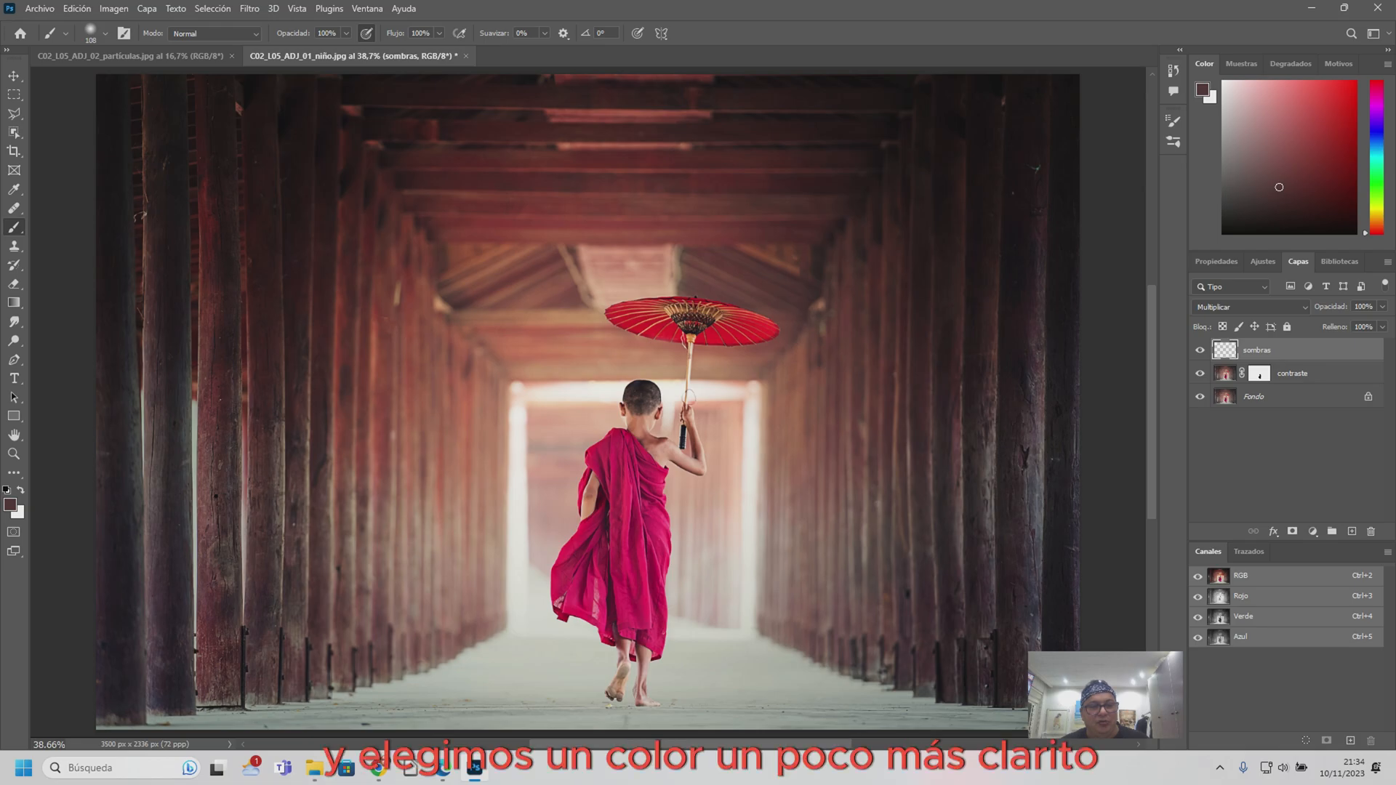
- Sample a lighter reddish wood color and darken the lower columns and floor edges on both sides with a soft 434 px brush
left_click(443, 523, "alt")
mouse_move(199, 673)
left_mouse_down()
mouse_move(245, 673)
mouse_move(205, 676)
mouse_move(218, 695)
mouse_move(173, 720)
mouse_move(191, 726)
mouse_move(270, 679)
left_mouse_up()
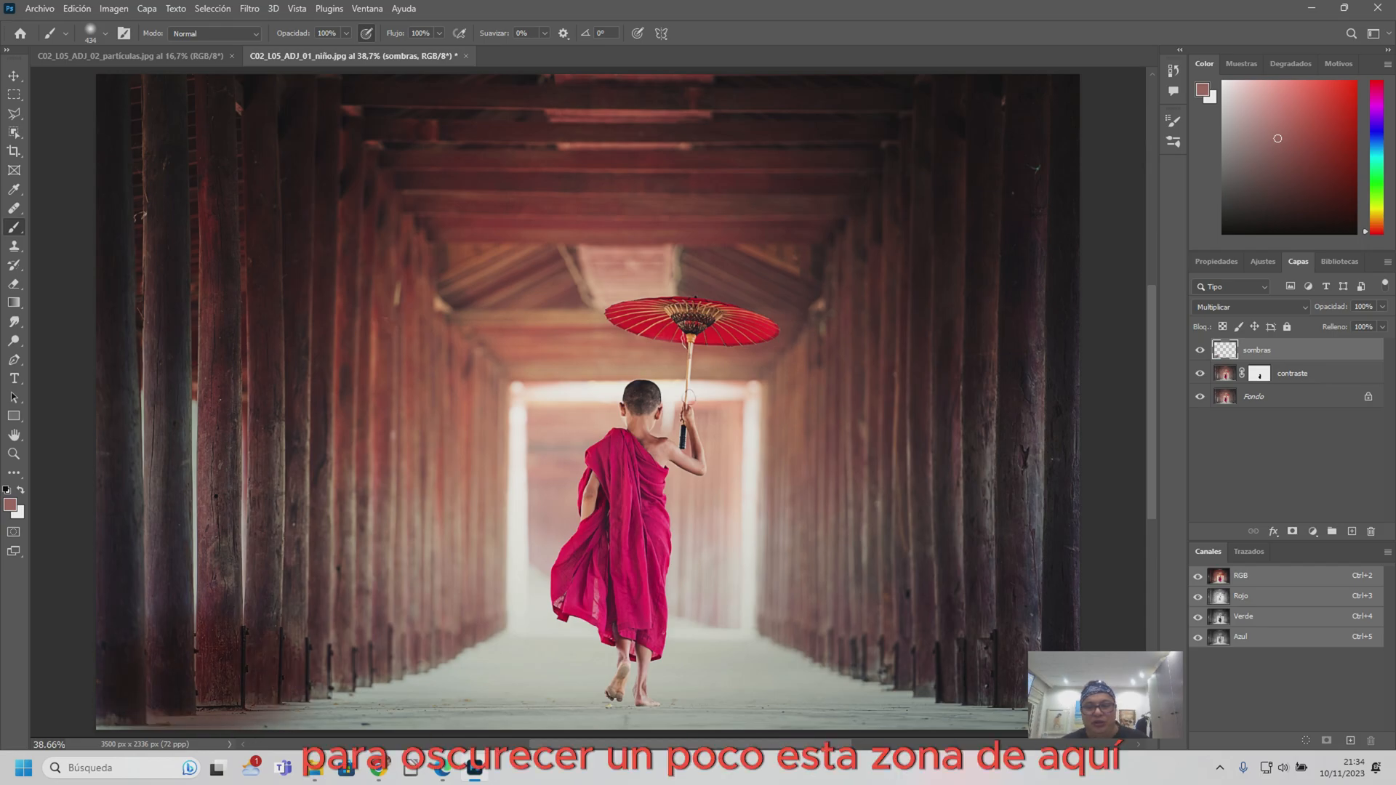
mouse_move(875, 667)
left_mouse_down()
mouse_move(1025, 658)
mouse_move(1037, 551)
left_mouse_up()
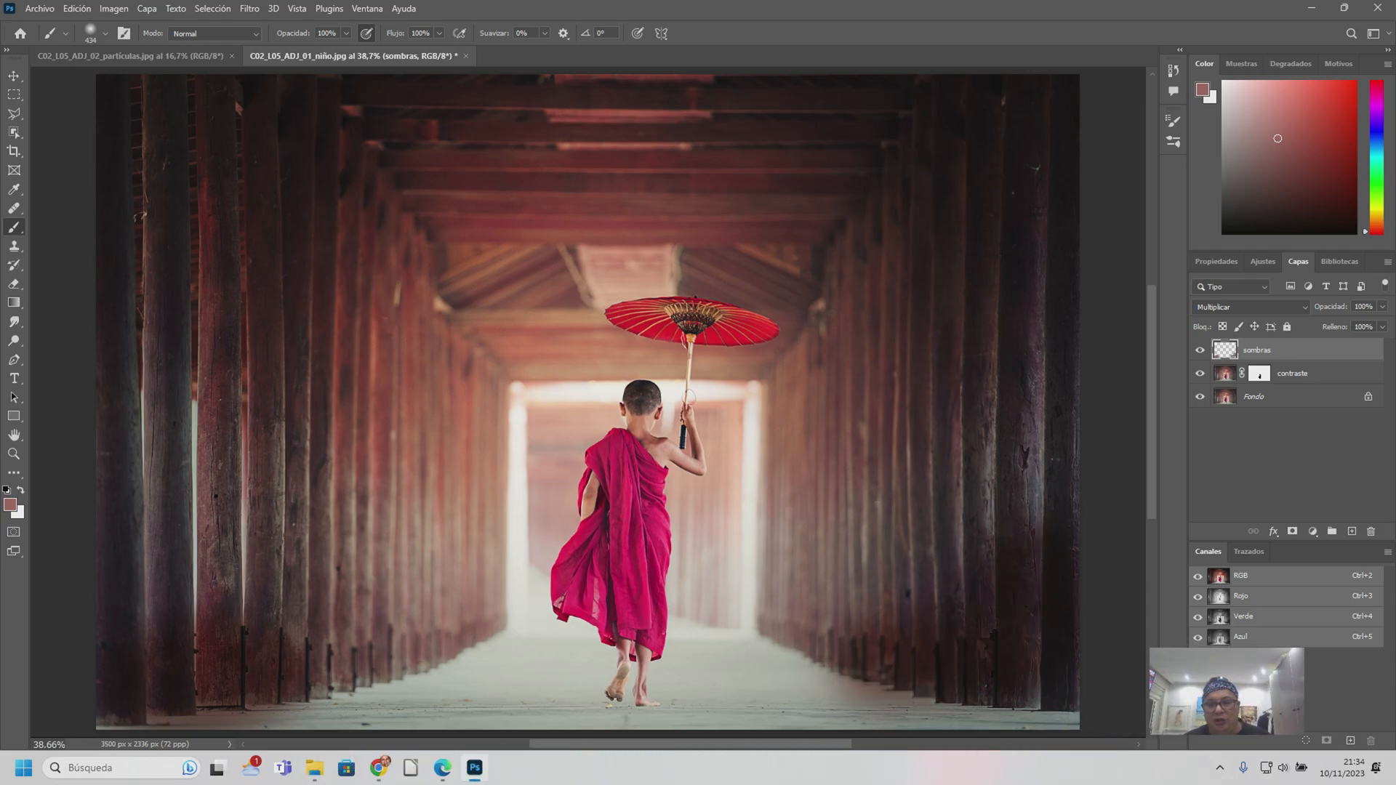
left_click_drag(151, 612, 151, 539)
mouse_move(211, 625)
left_mouse_down()
mouse_move(222, 599)
mouse_move(265, 607)
mouse_move(309, 643)
mouse_move(374, 647)
left_mouse_up()
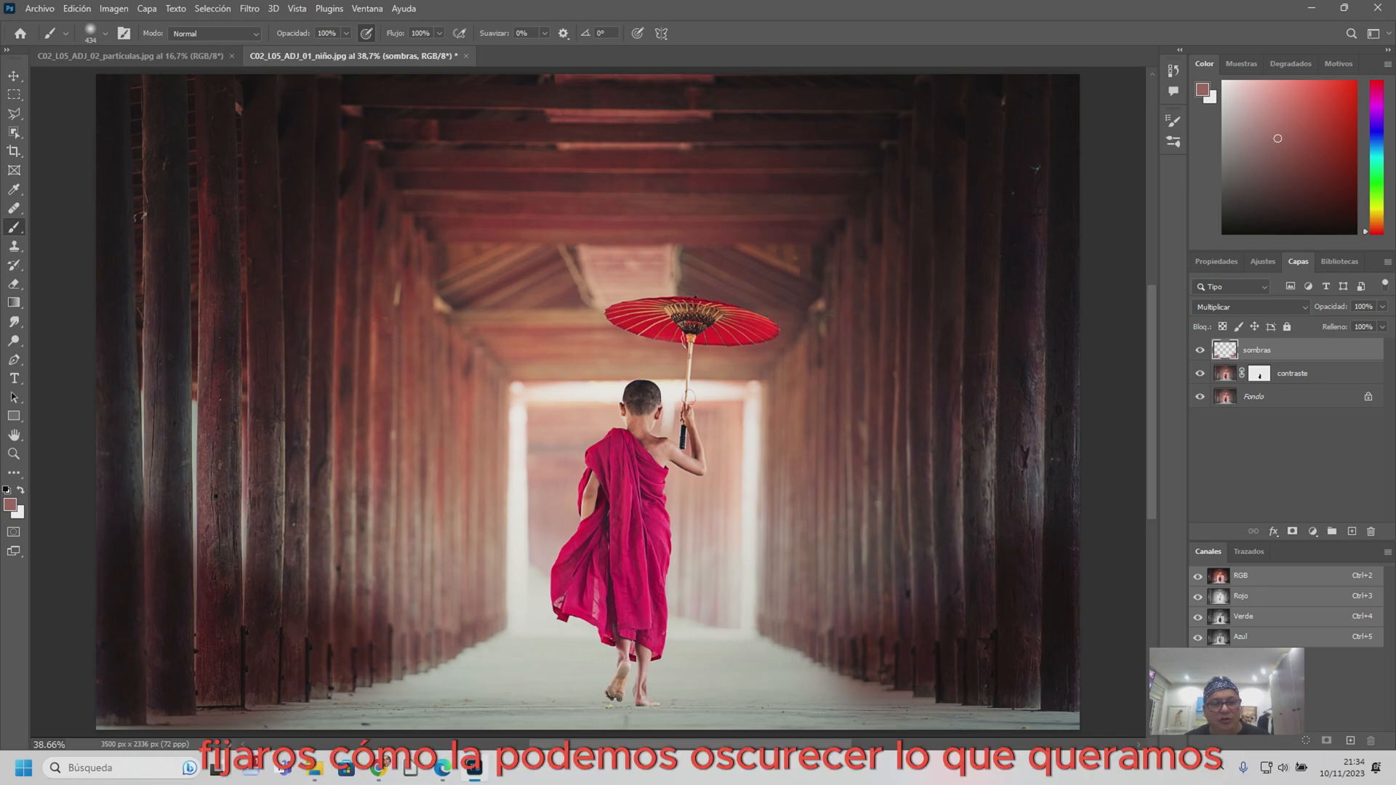
mouse_move(857, 614)
left_mouse_down()
mouse_move(934, 592)
mouse_move(988, 527)
mouse_move(1028, 534)
mouse_move(1043, 516)
left_mouse_up()
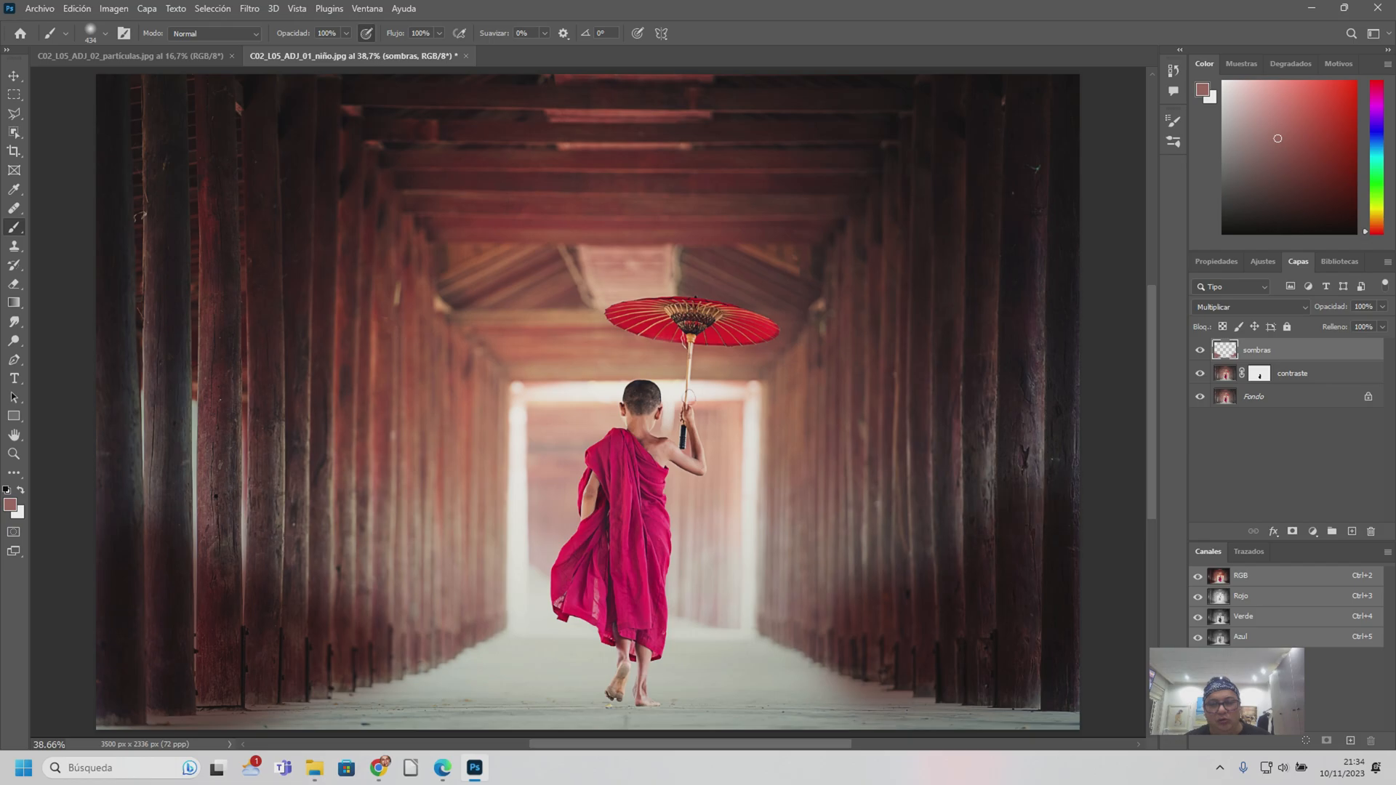
left_click_drag(999, 709, 1043, 705)
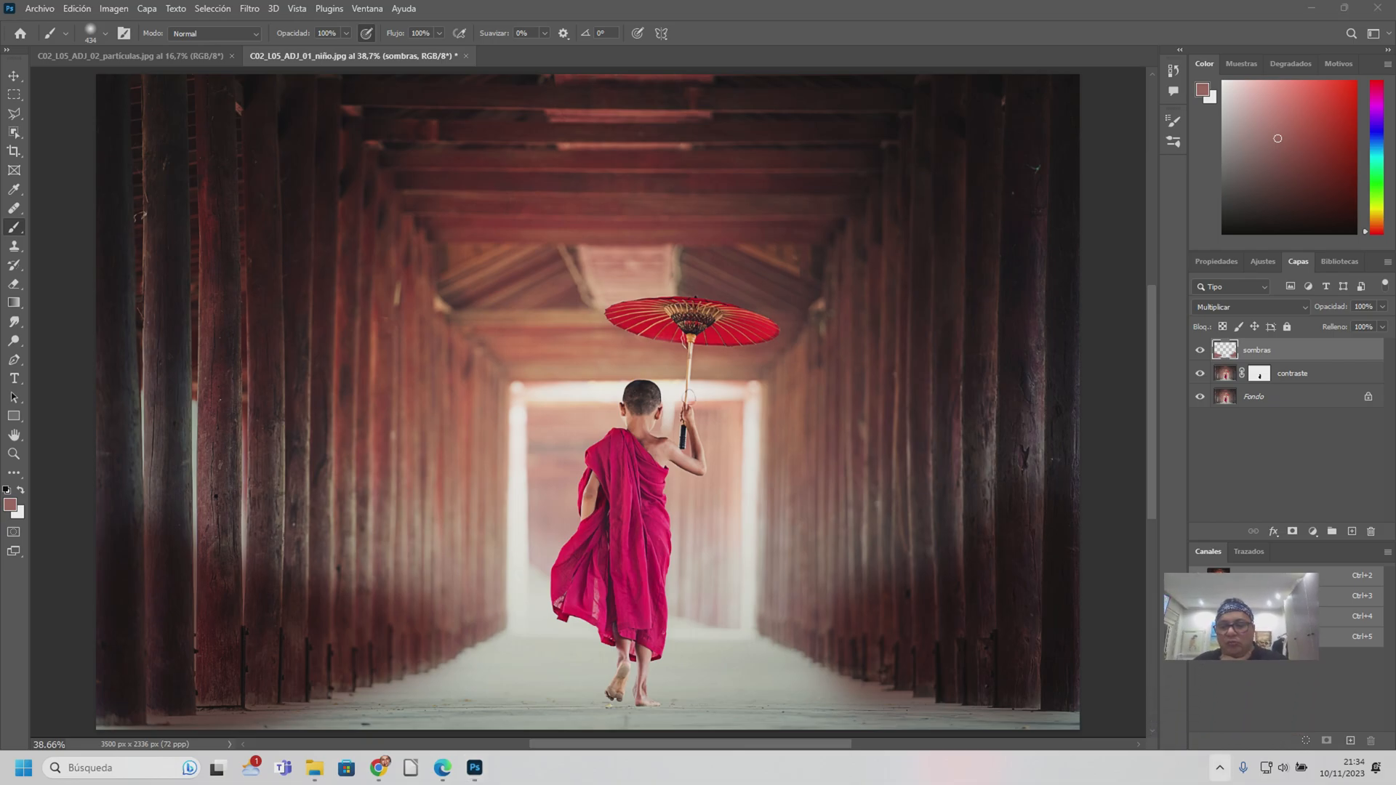
left_click(1219, 768)
right_click(1249, 695)
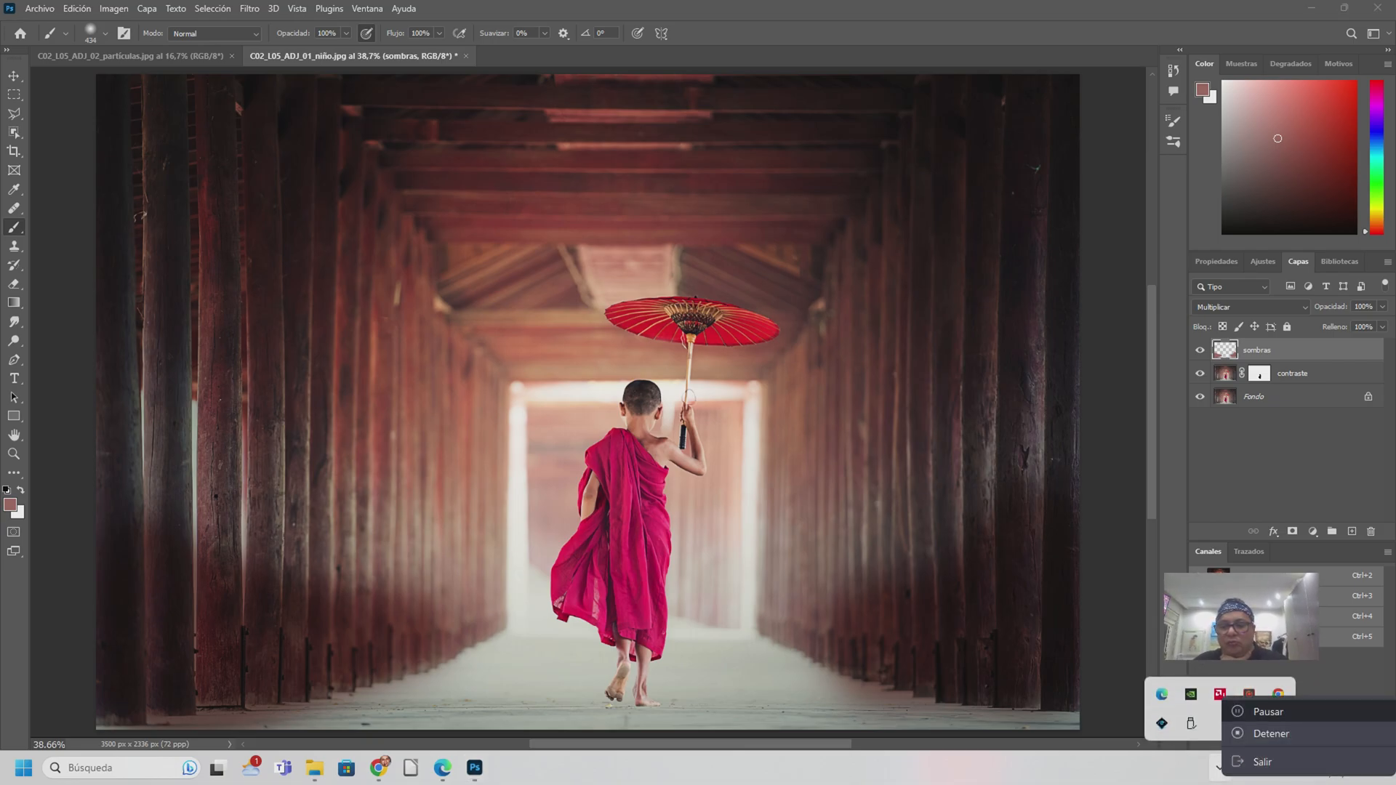
left_click(1268, 711)
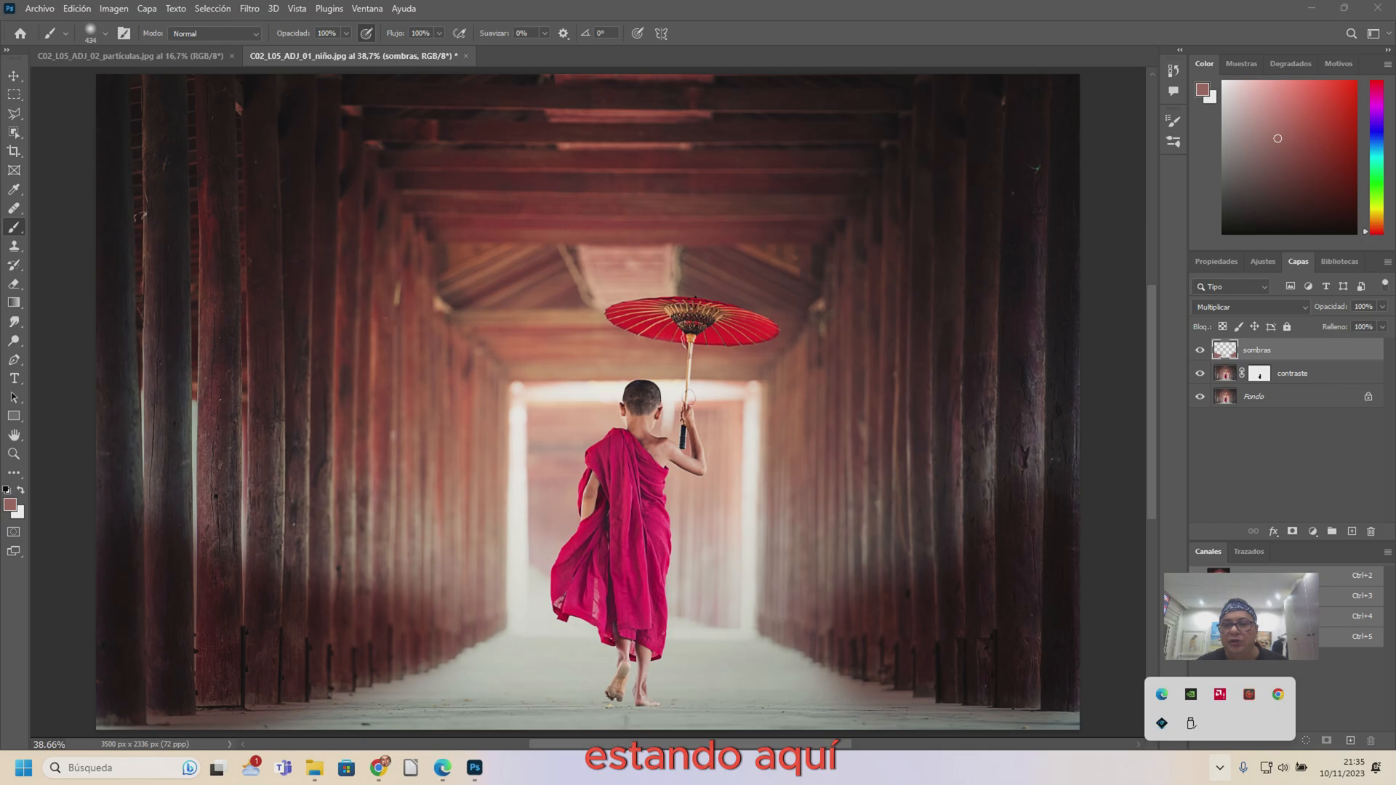
key("Escape")
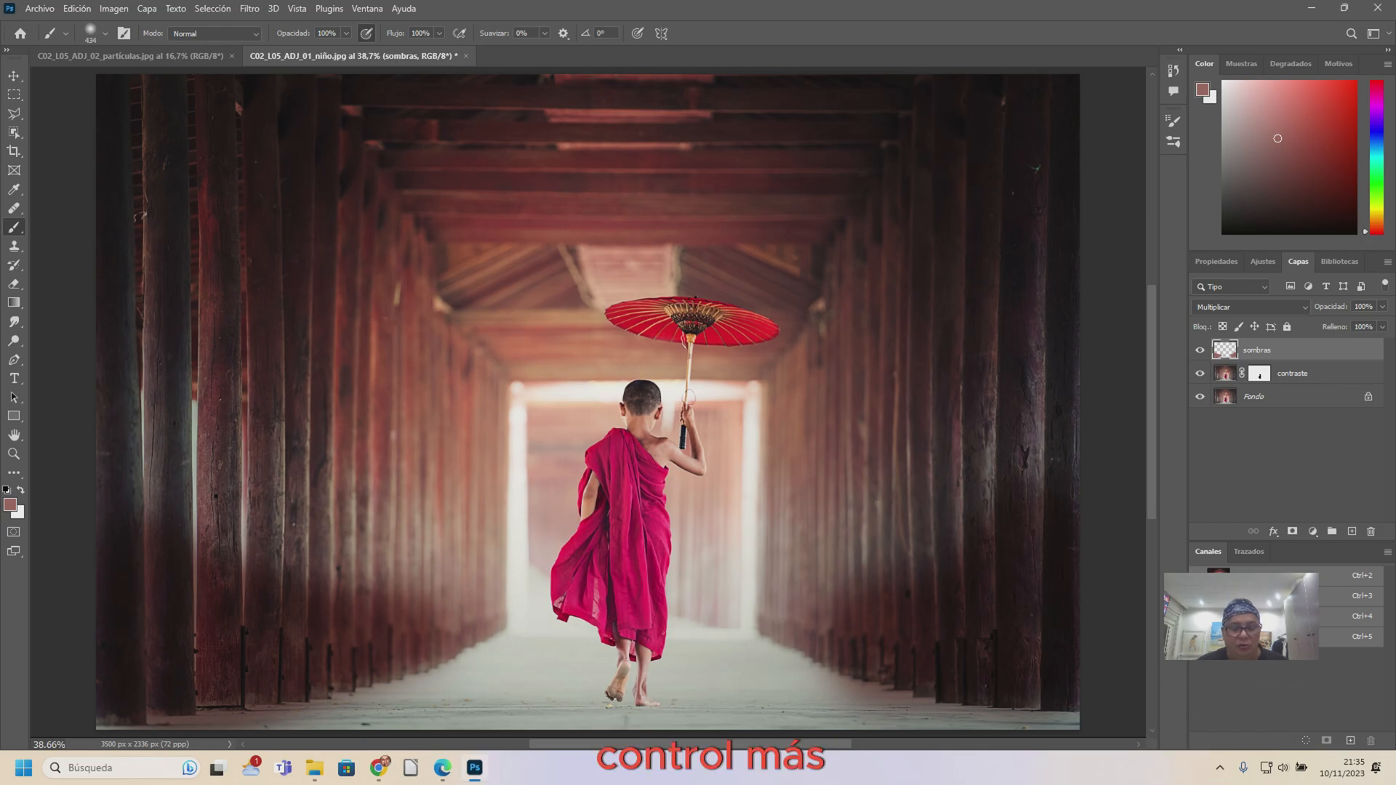
- Sample the robe's magenta and paint shadows along its folds on the sombras layer with the brush reduced to 50 px
key("ctrl+plus")
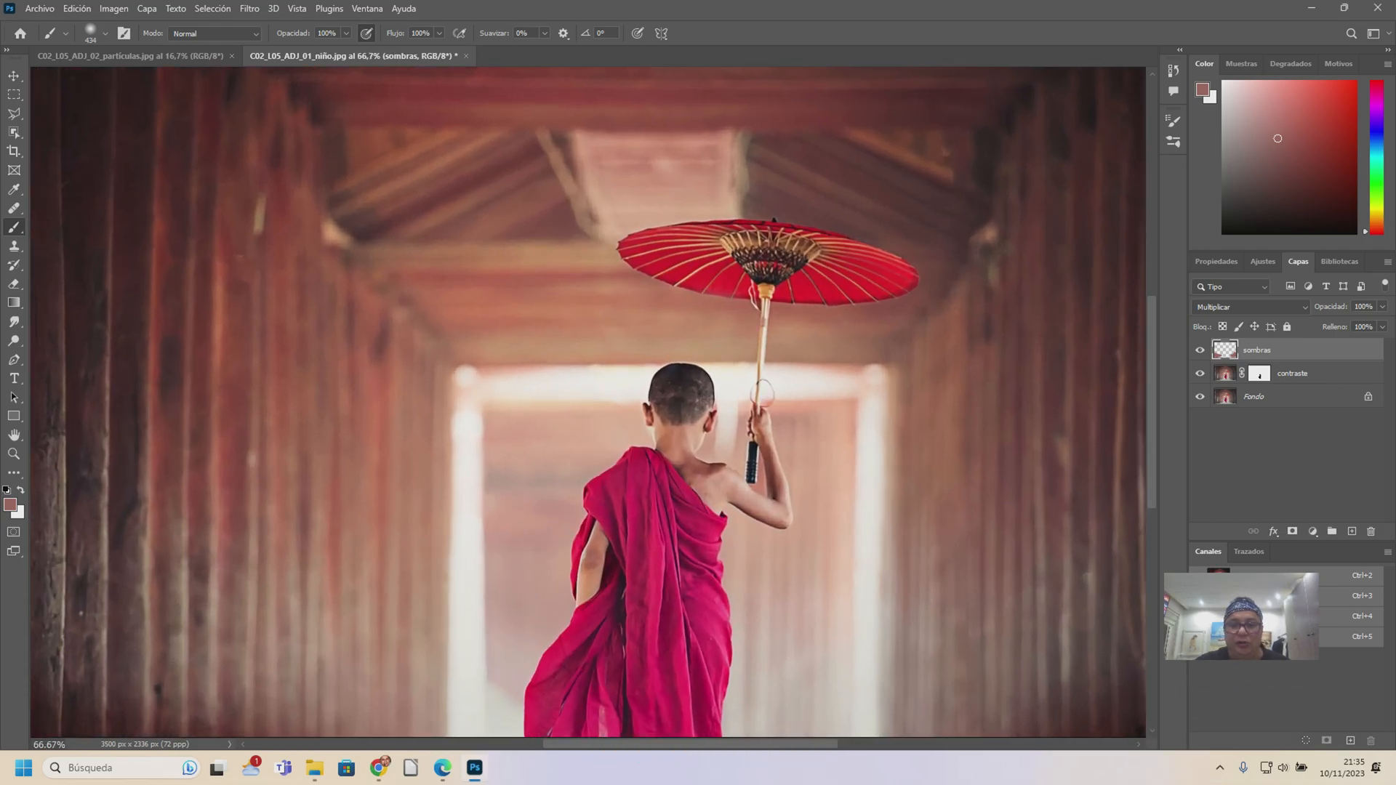
key("ctrl+plus")
left_click_drag(716, 240, 720, 163)
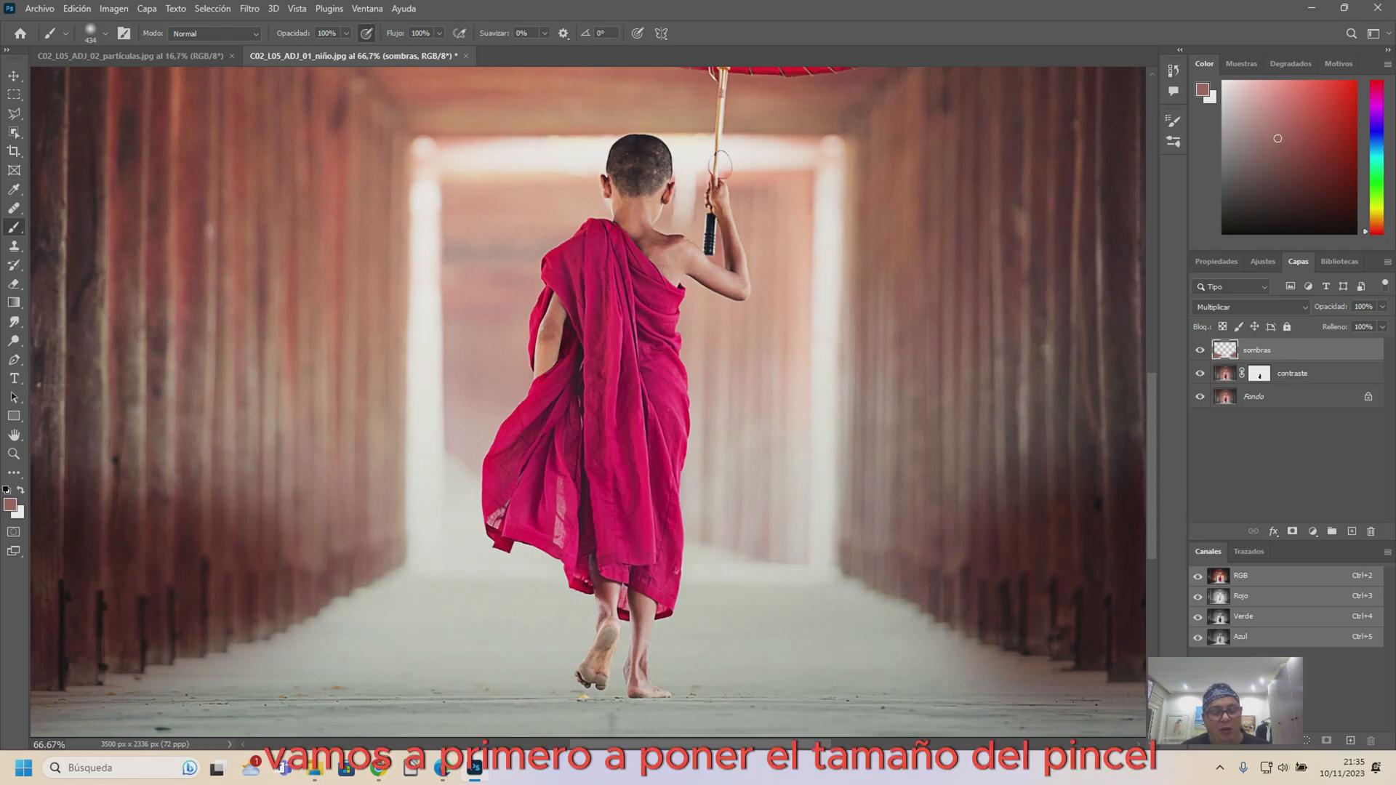
mouse_move(610, 339)
left_mouse_down()
mouse_move(528, 339)
mouse_move(611, 338)
left_mouse_up()
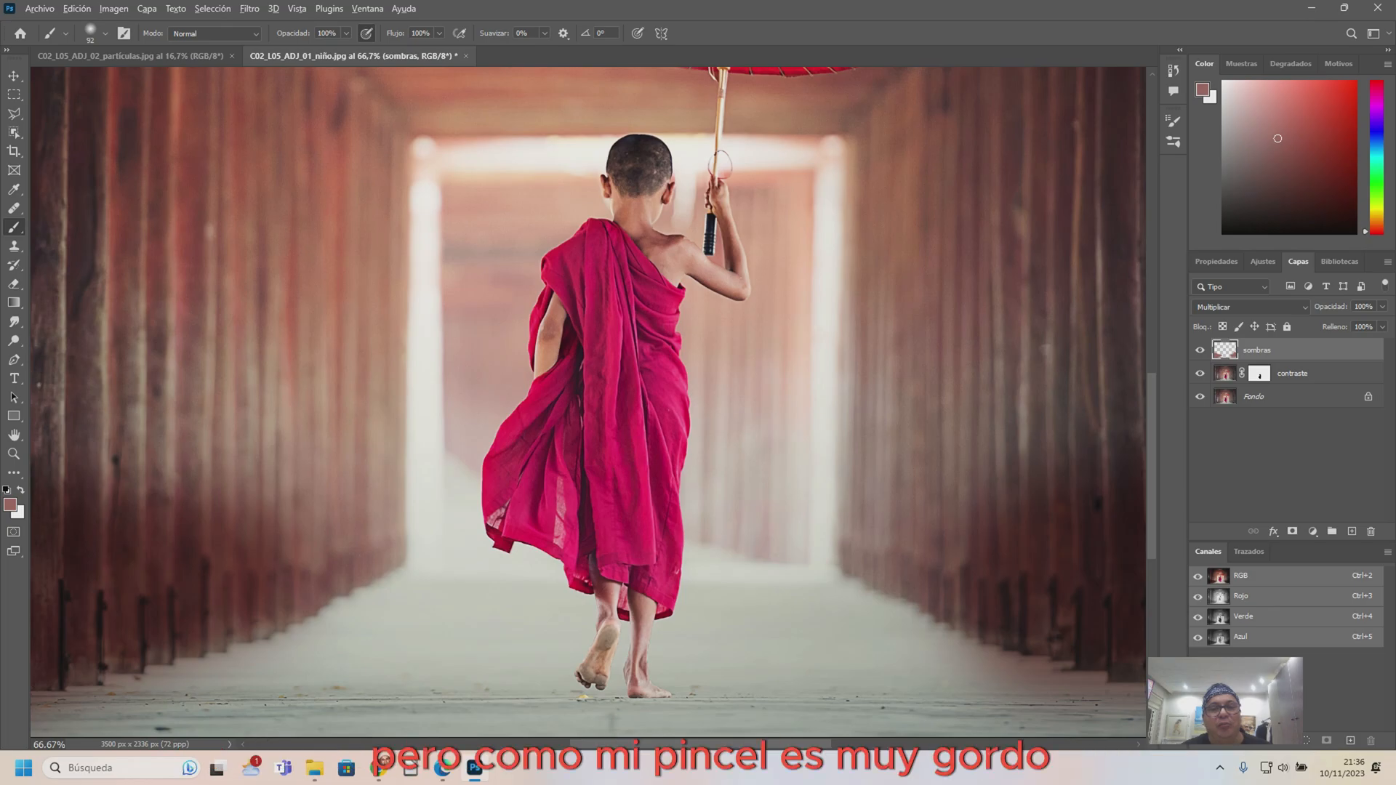
left_click(659, 297, "alt")
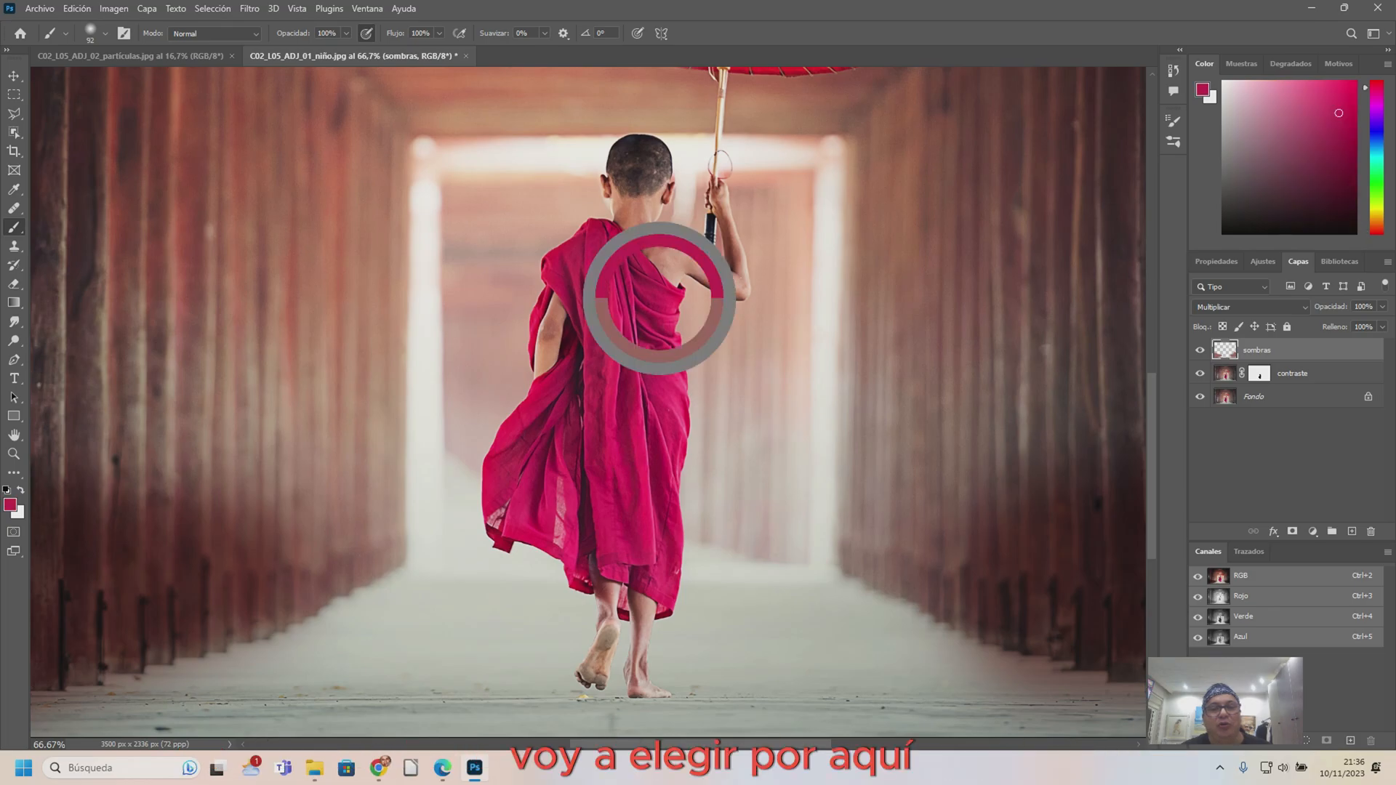
left_click_drag(635, 299, 615, 300)
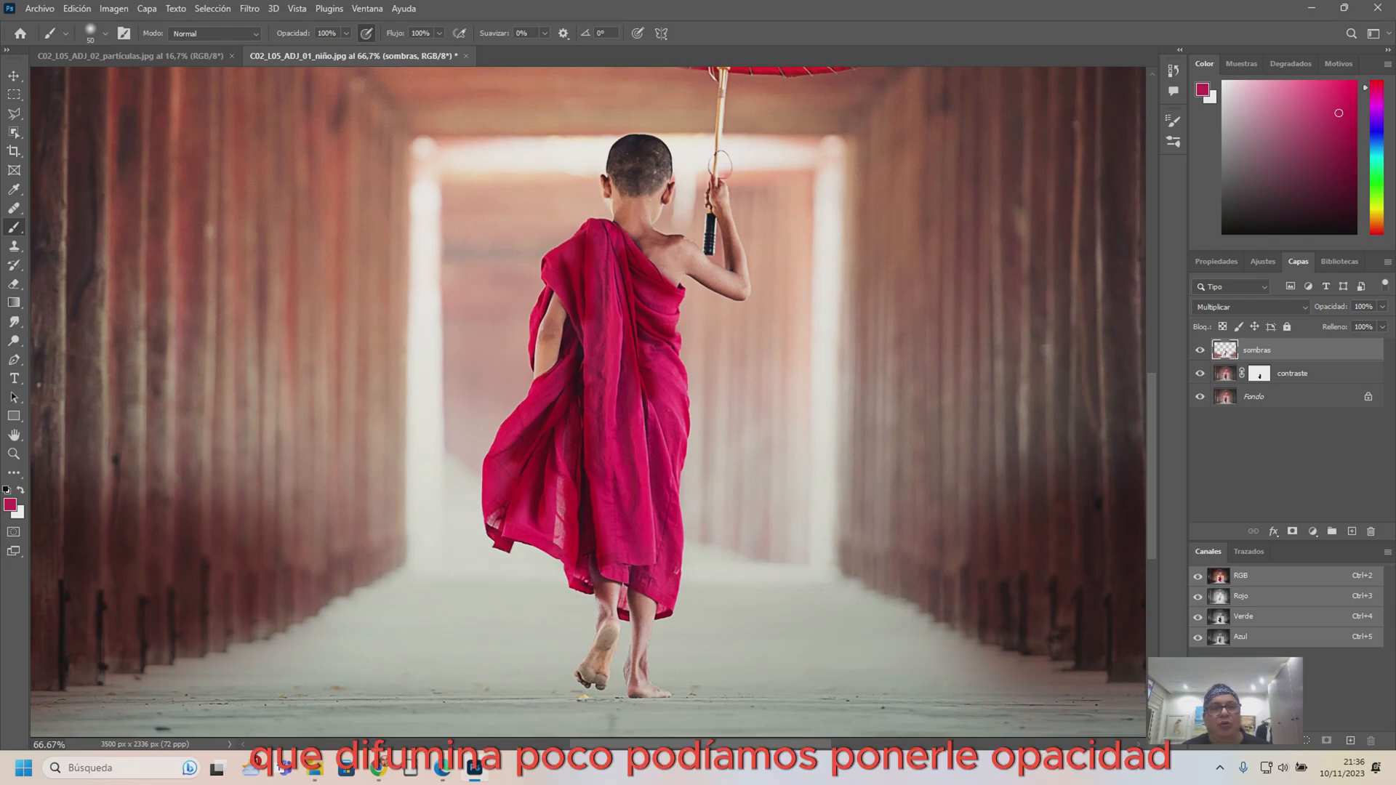
- Lower the brush opacity, trying 63% and settling on 89%, with the contraste layer selected
left_click(346, 33)
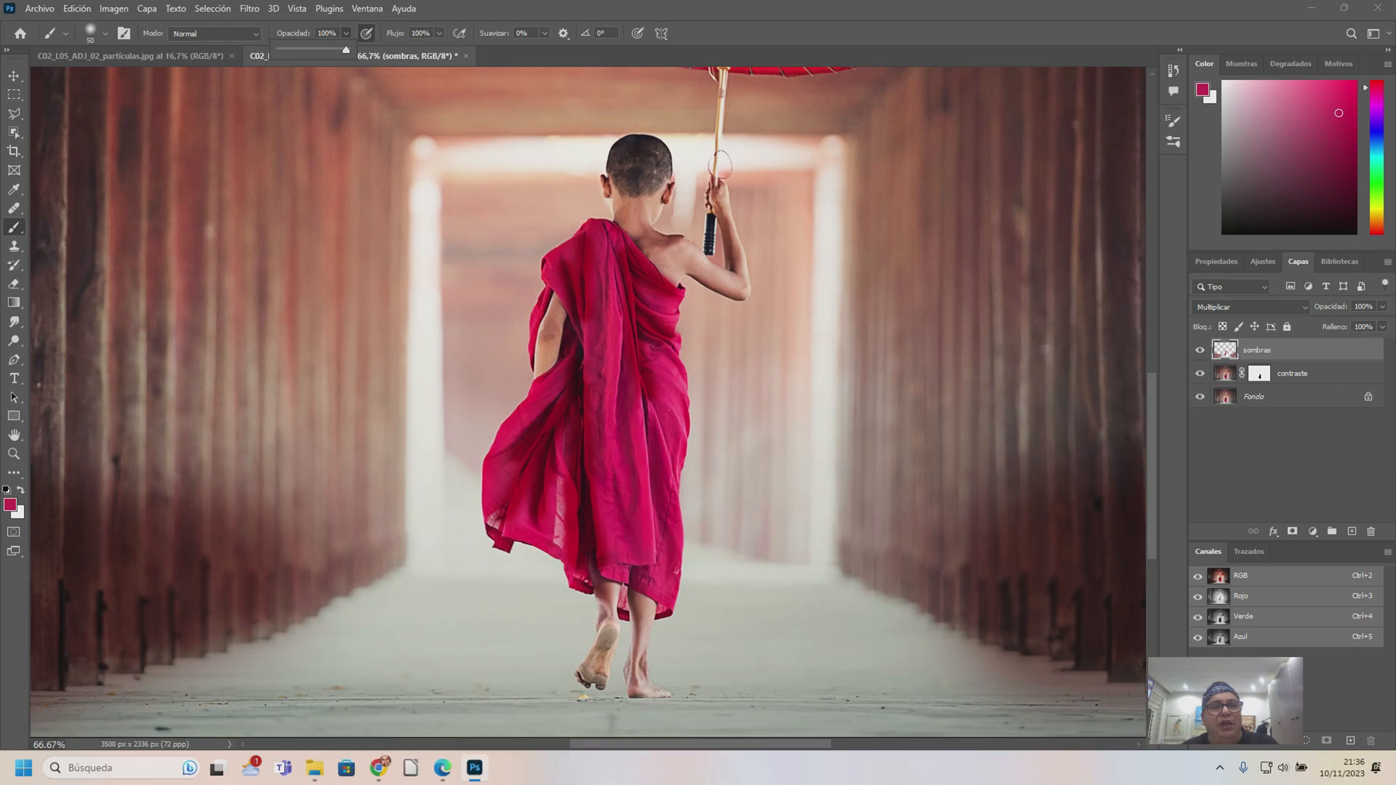
left_click_drag(346, 49, 321, 50)
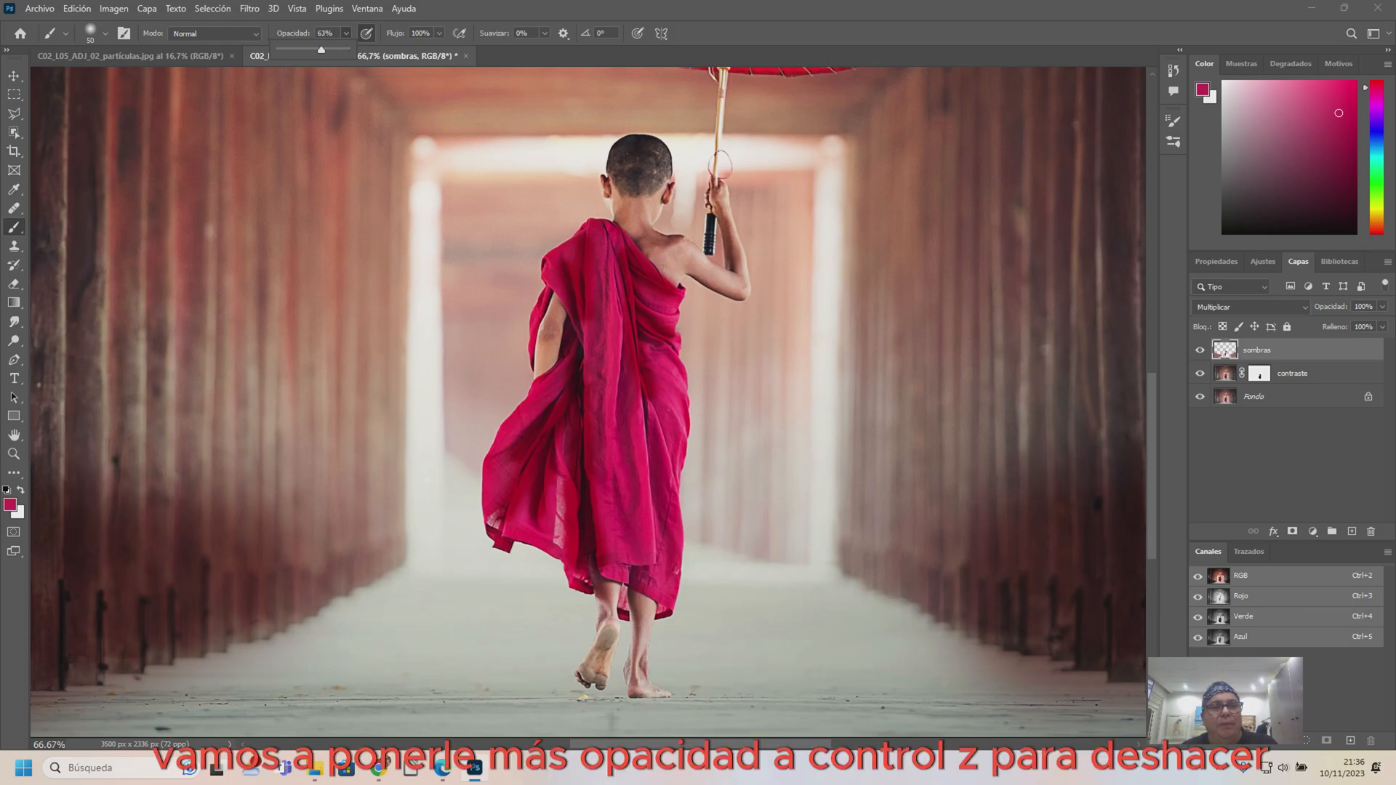
key("alt+bracketleft")
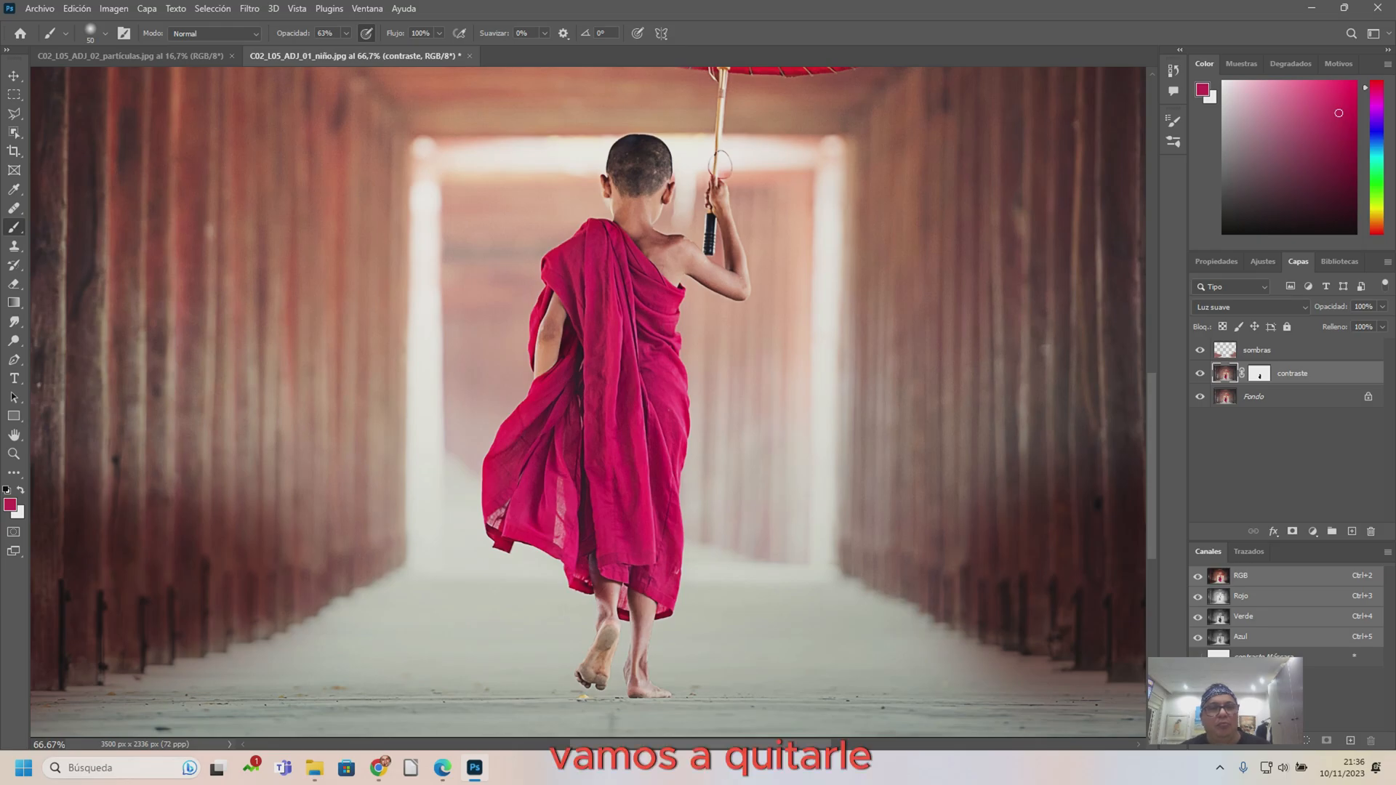
left_click(346, 32)
left_click_drag(346, 50, 363, 50)
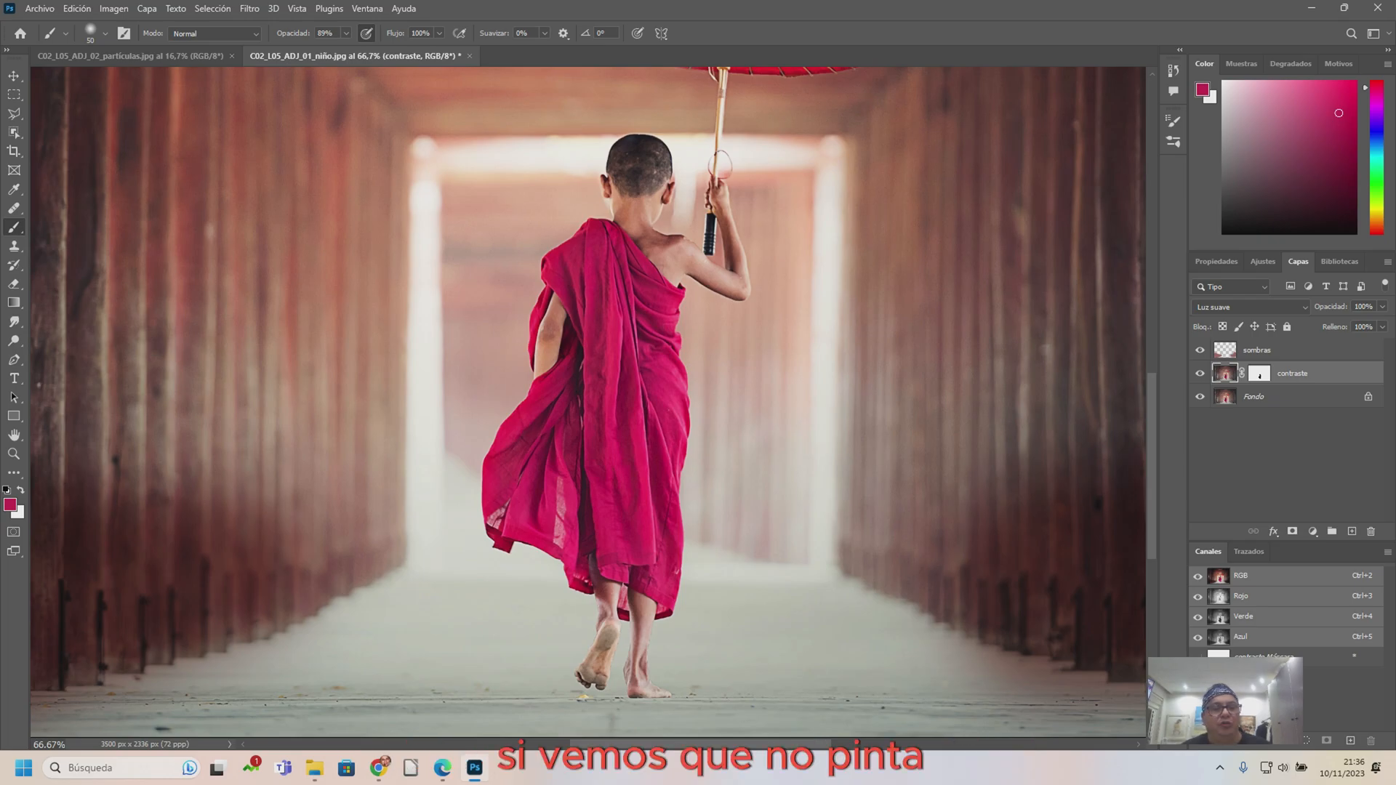
- Raise the brush opacity to 100% and make the sombras layer active
left_click(346, 33)
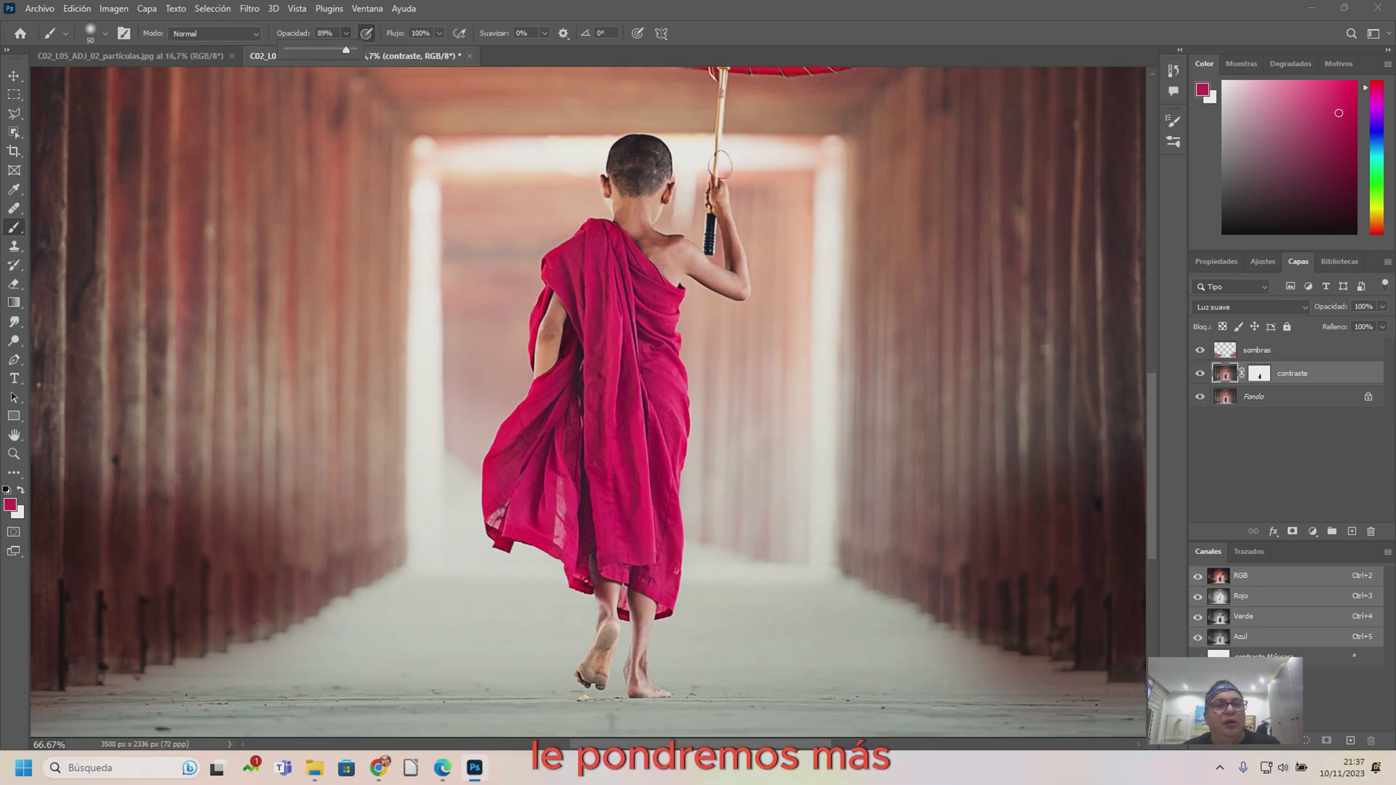
left_click_drag(346, 50, 353, 49)
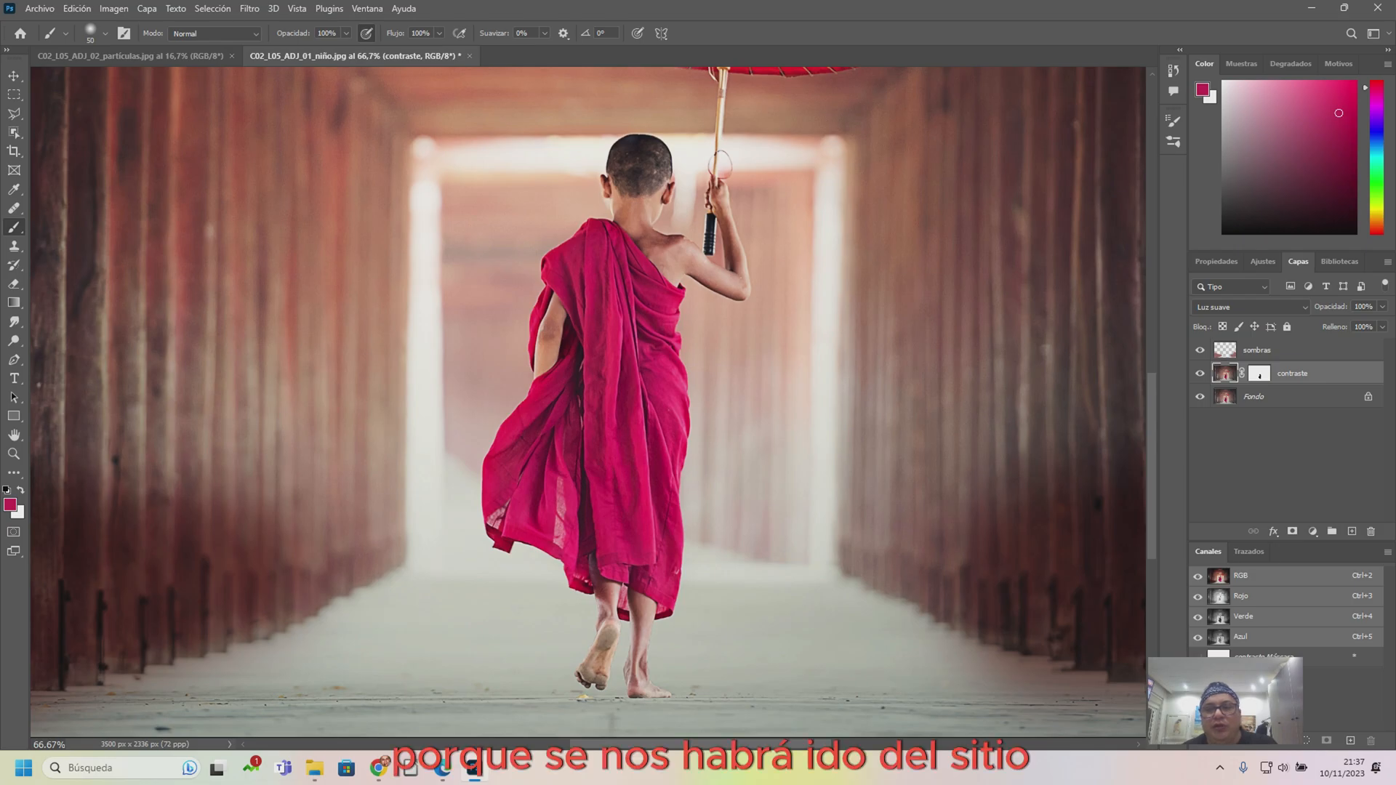
key("alt+bracketright")
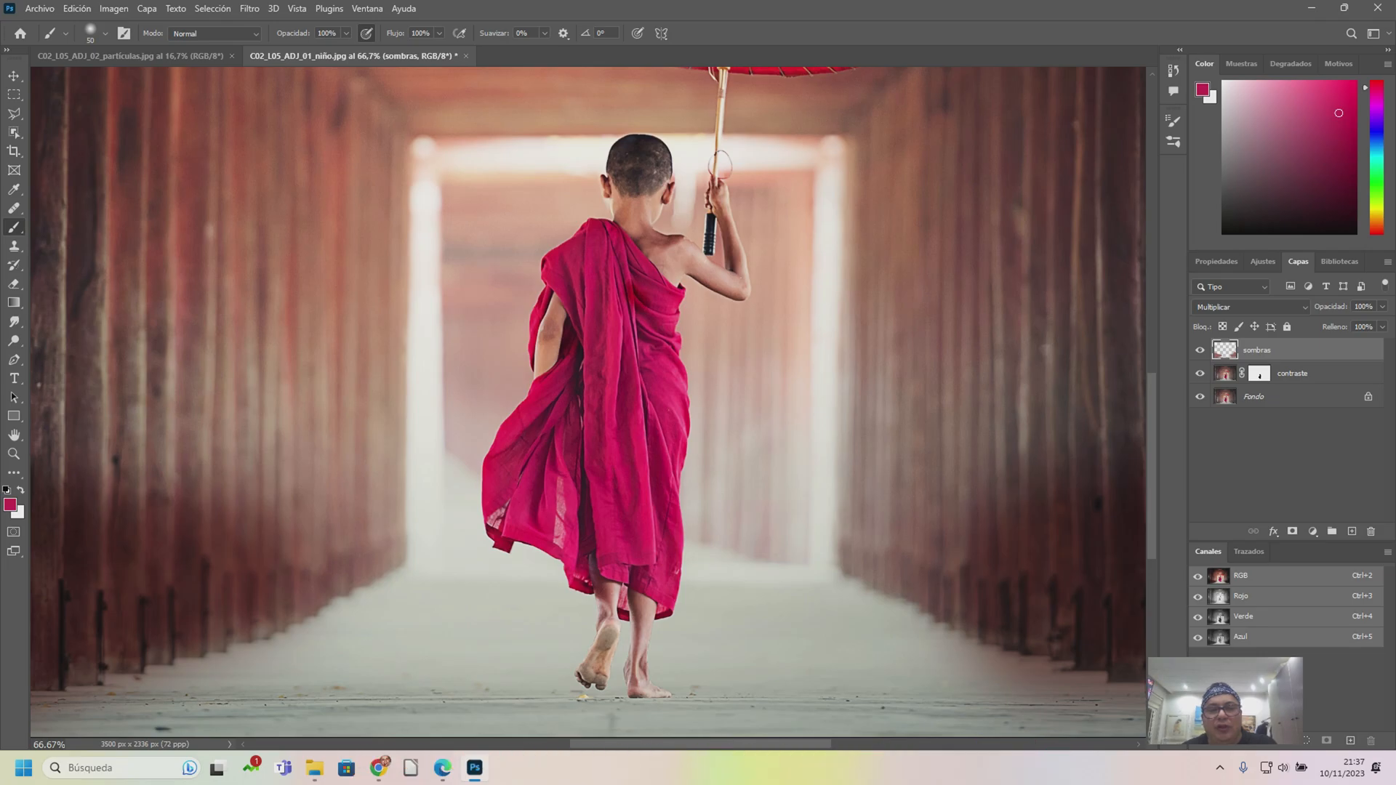
- Lower the brush opacity to 50% for shading the robe on the sombras layer, and undo the last stray stroke
left_click(346, 33)
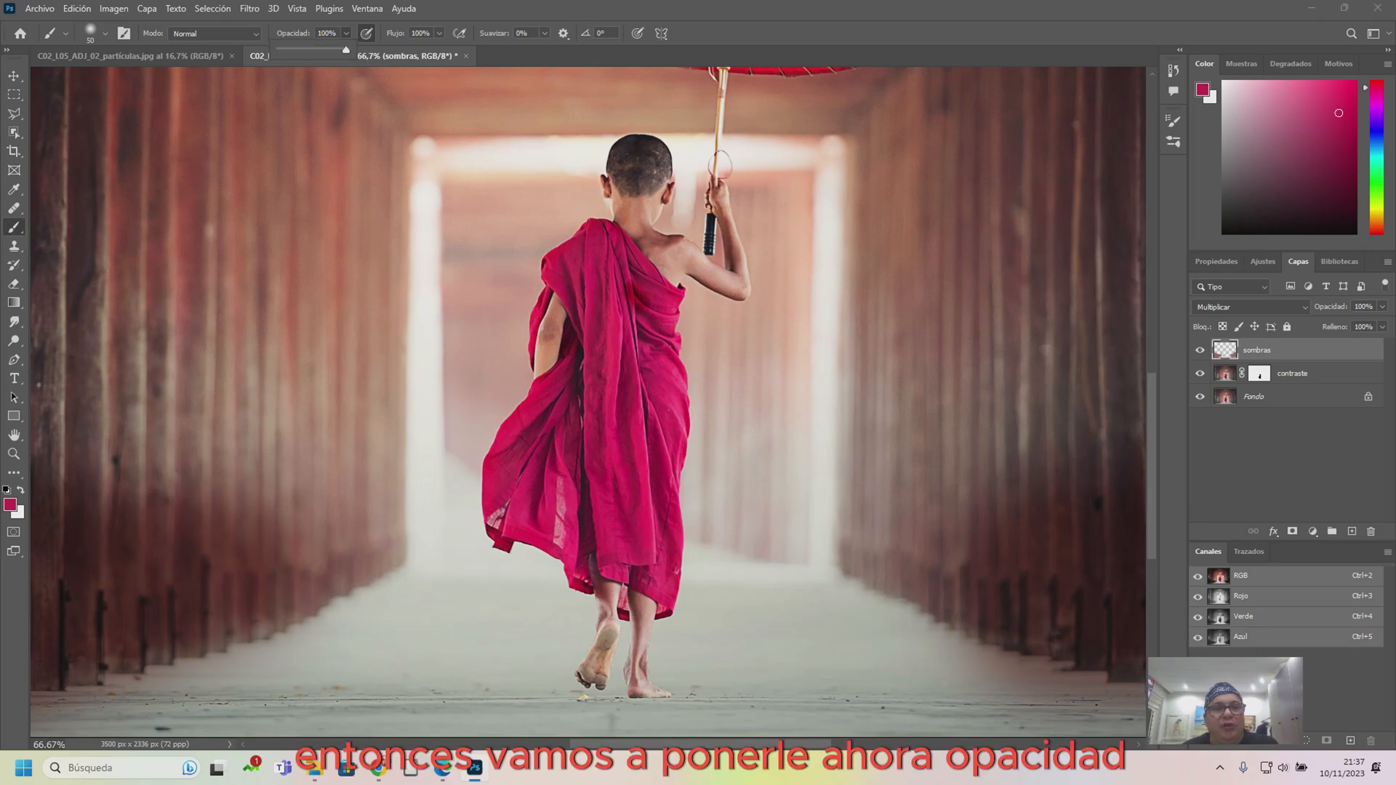
left_click_drag(346, 50, 327, 50)
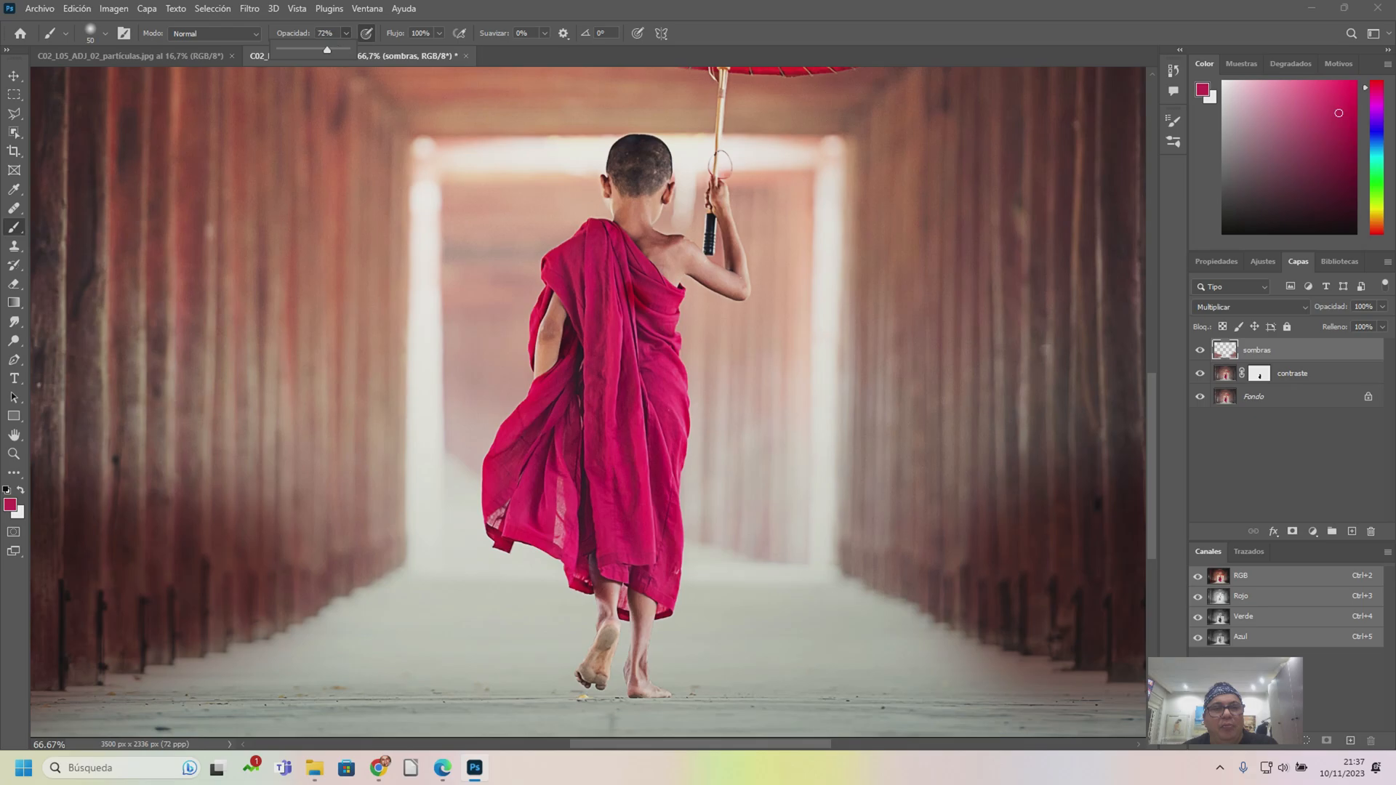
left_click(719, 164)
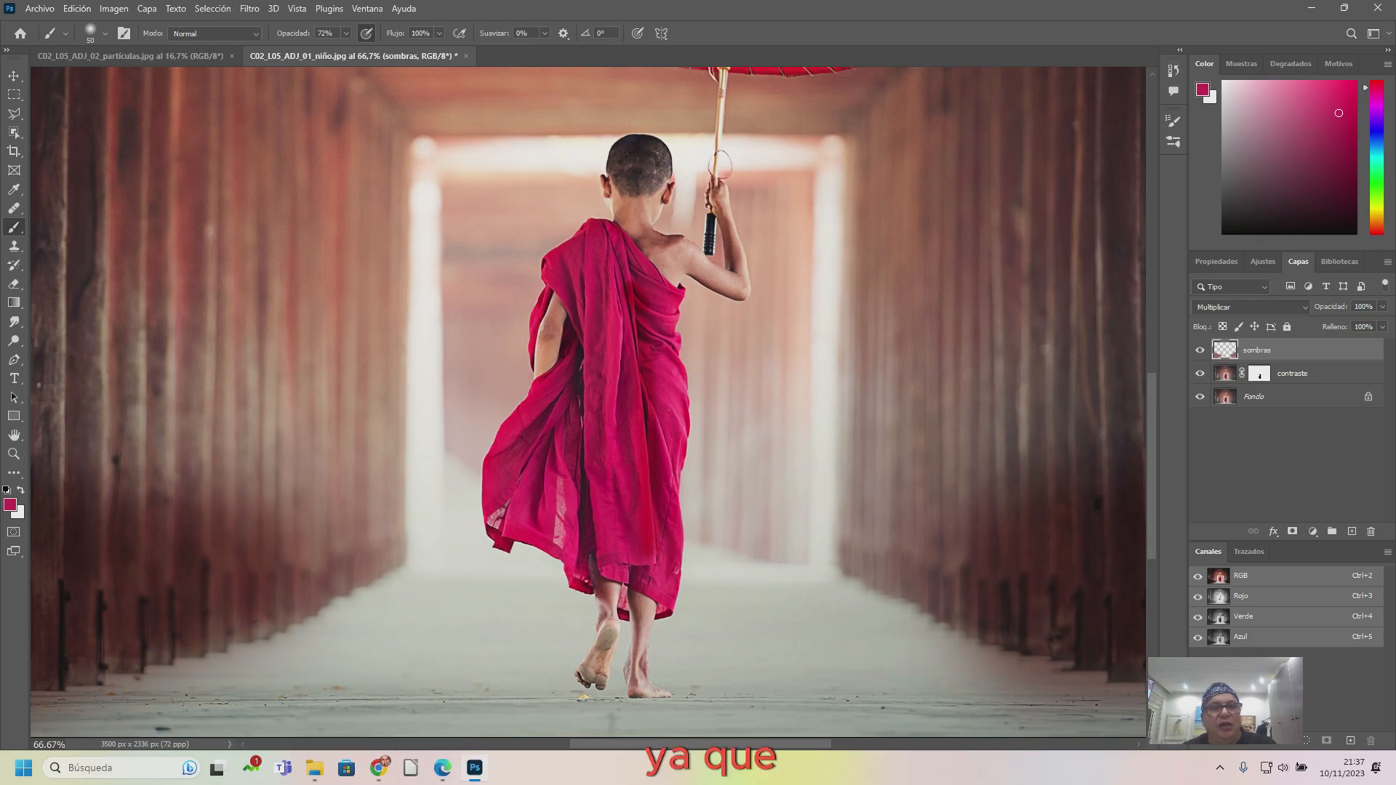
left_click(346, 33)
left_click_drag(334, 50, 330, 49)
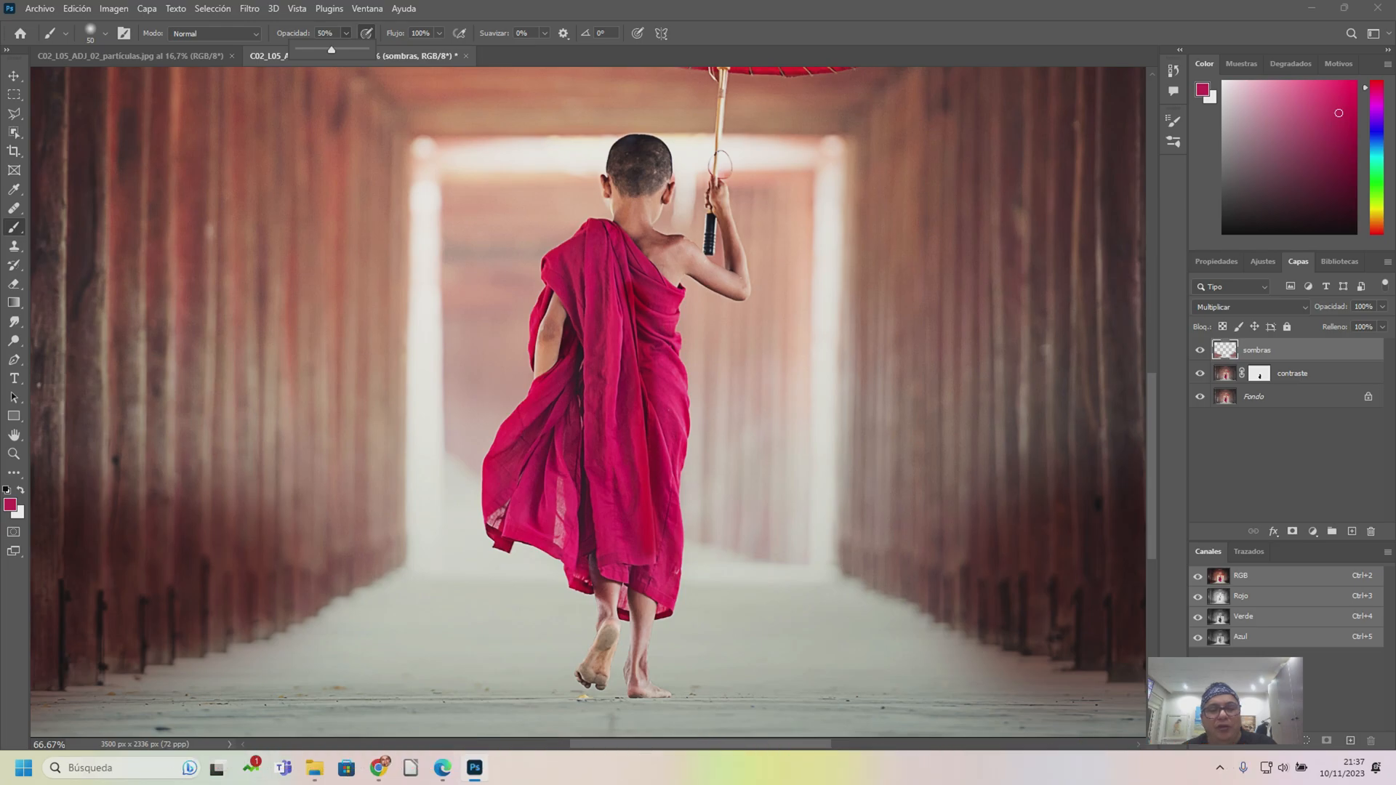
key("Return")
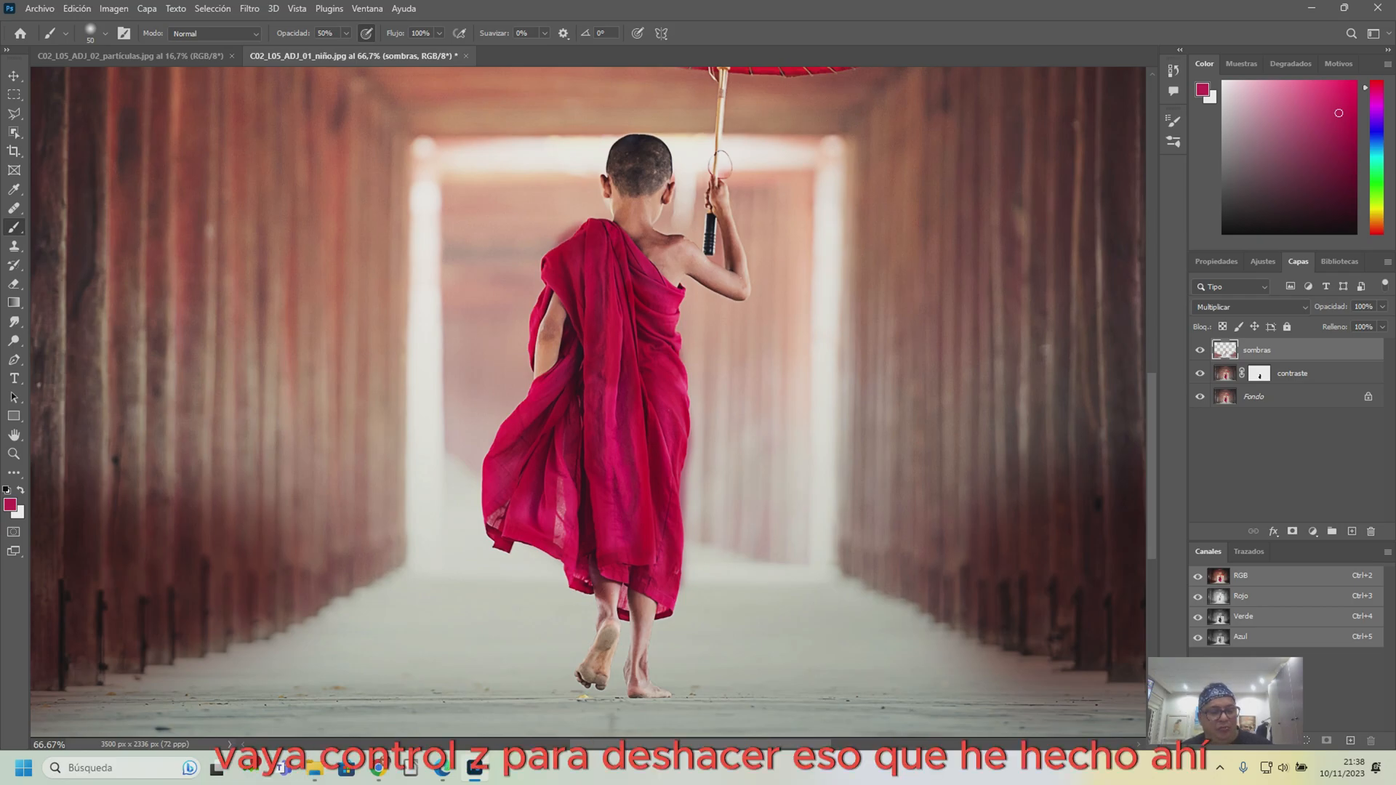
key("ctrl+z")
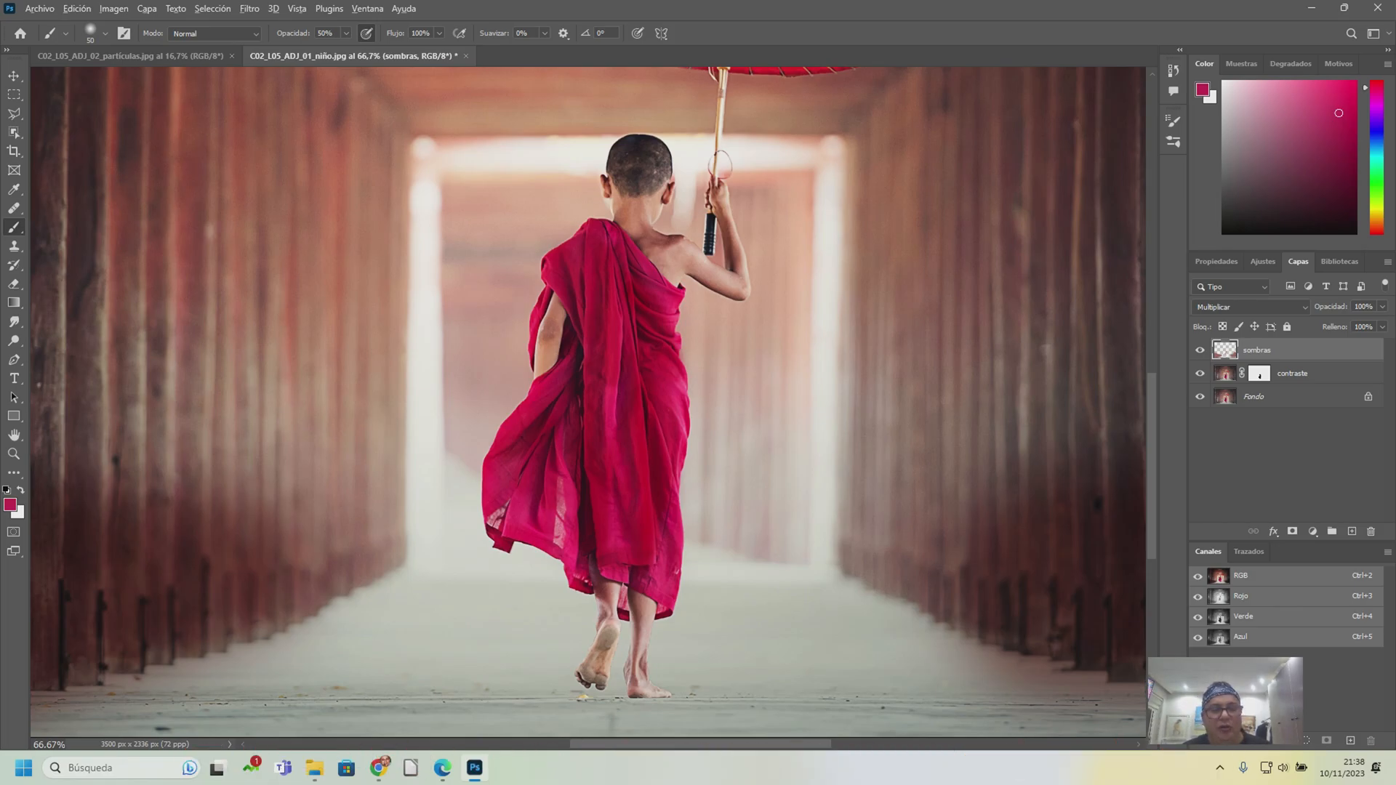
- Sample the boy's skin tone and shade his shoulder and raised arm with a 32 px brush at 50% opacity
left_click(656, 260, "alt")
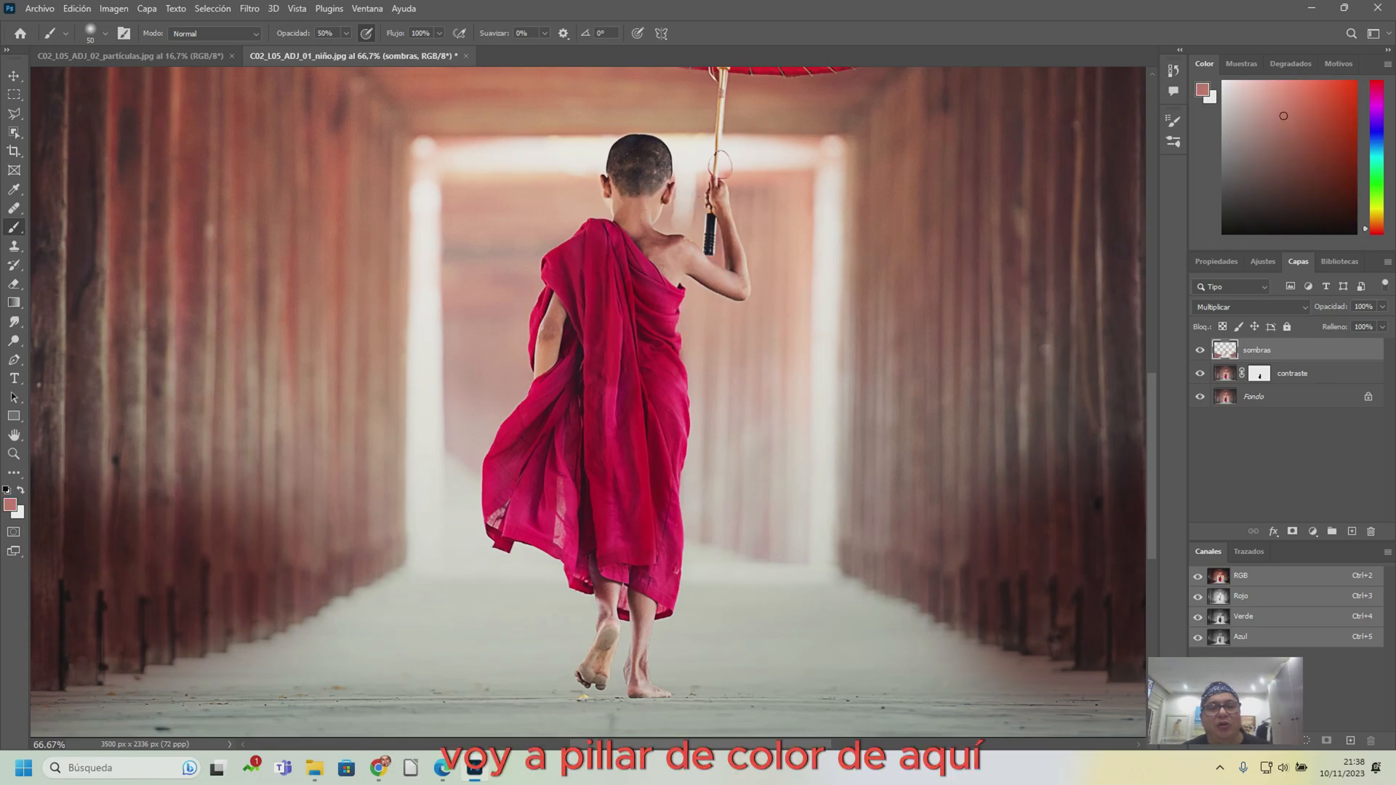
left_click_drag(658, 262, 650, 262)
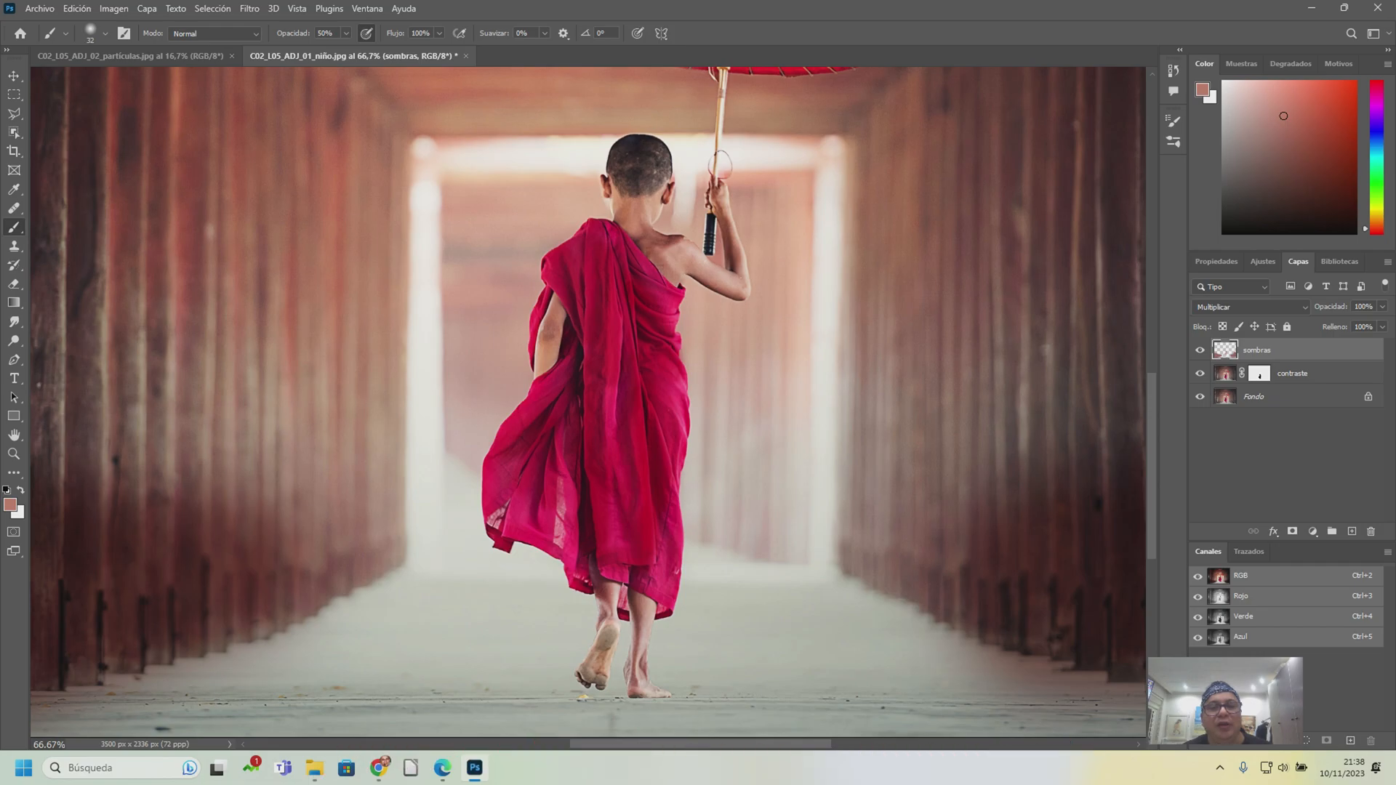
mouse_move(681, 241)
left_mouse_down()
mouse_move(726, 280)
mouse_move(698, 275)
mouse_move(740, 293)
mouse_move(726, 216)
left_mouse_up()
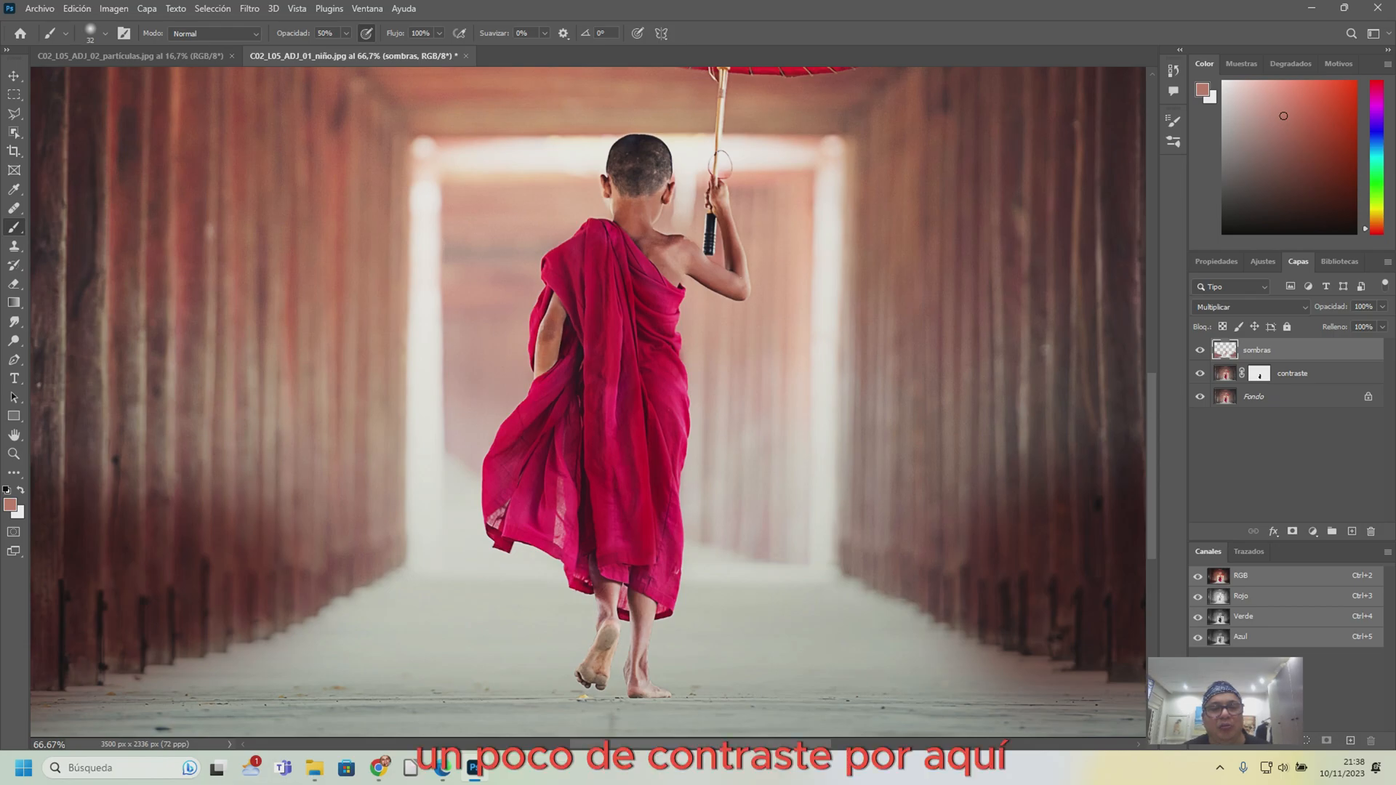
- Darken both of the boy's legs and feet with the sampled skin tone on the sombras layer
scroll(719, 165, "down", 5)
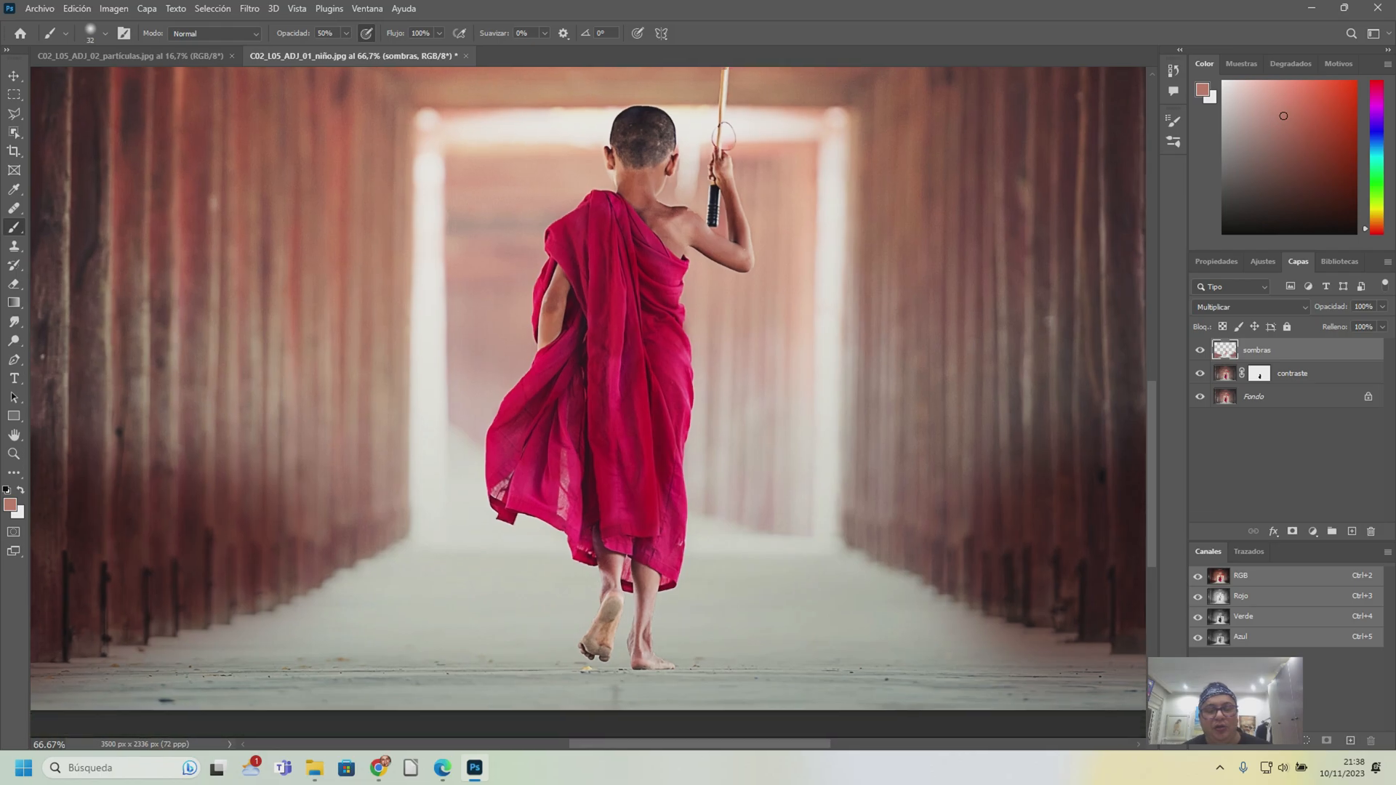
key("ctrl+plus")
key("ctrl+plus")
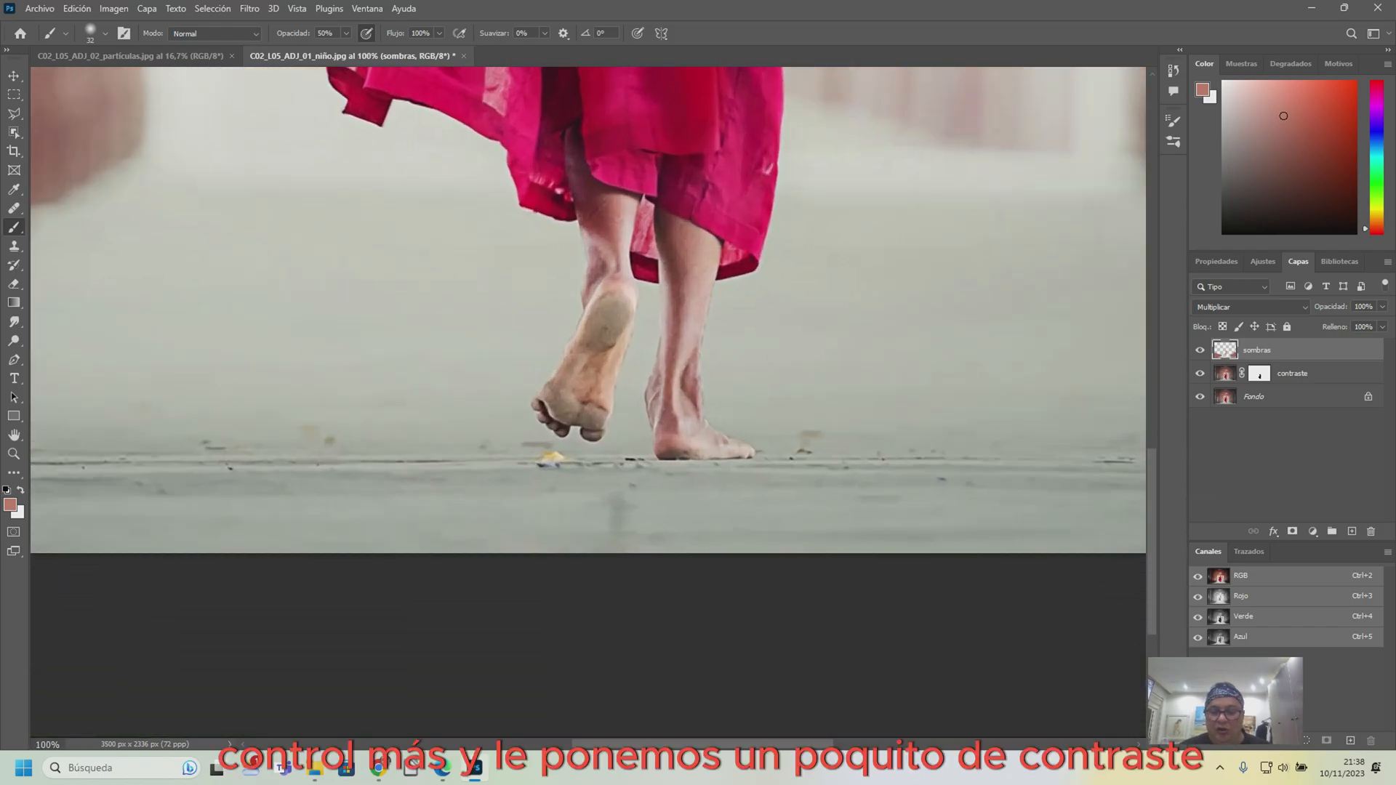
mouse_move(722, 360)
left_mouse_down()
mouse_move(719, 430)
mouse_move(735, 441)
mouse_move(696, 445)
mouse_move(681, 363)
left_mouse_up()
mouse_move(685, 196)
left_mouse_down()
mouse_move(711, 219)
mouse_move(707, 302)
left_mouse_up()
mouse_move(595, 195)
left_mouse_down()
mouse_move(613, 225)
mouse_move(599, 245)
mouse_move(624, 278)
mouse_move(596, 318)
mouse_move(626, 309)
left_mouse_up()
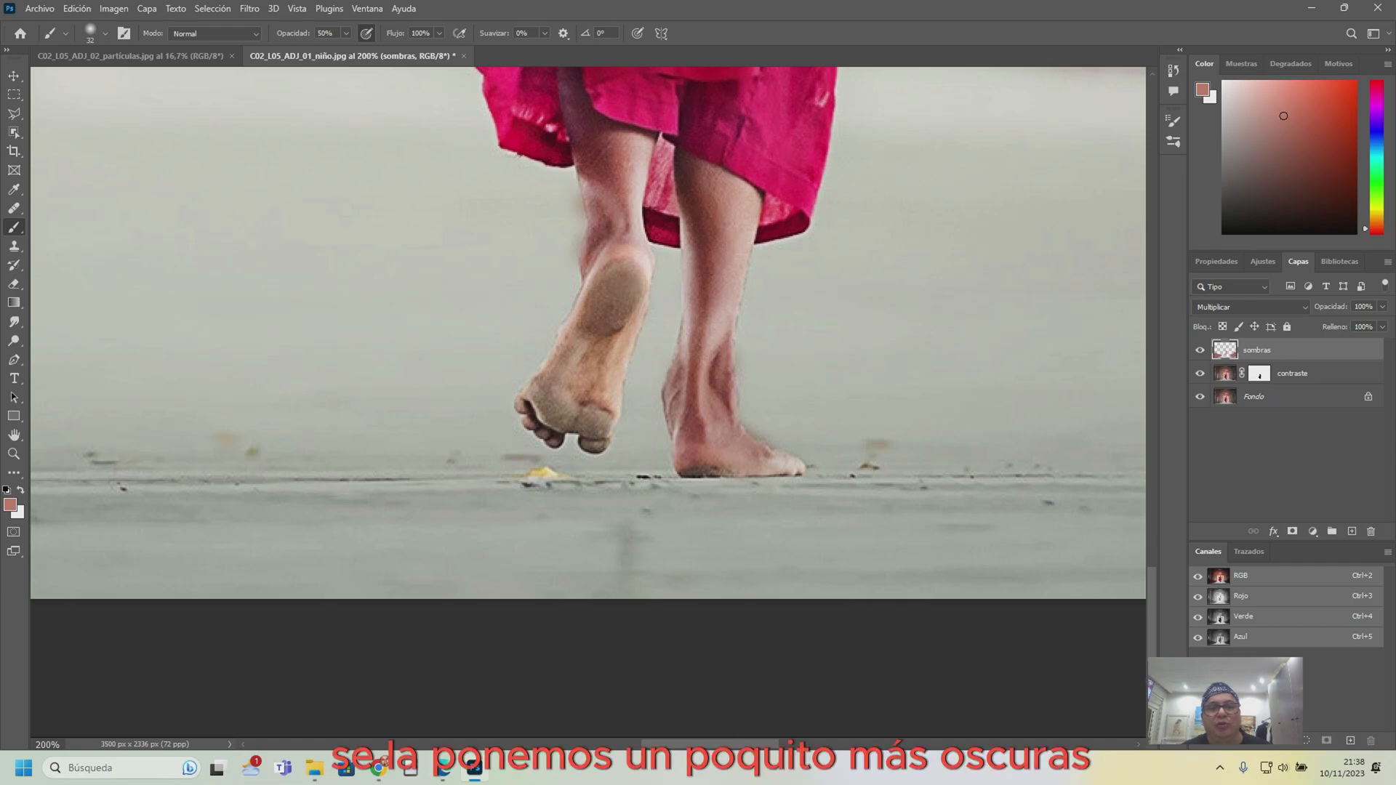
mouse_move(556, 413)
left_mouse_down()
mouse_move(593, 427)
mouse_move(604, 408)
left_mouse_up()
mouse_move(629, 220)
left_mouse_down()
mouse_move(632, 154)
mouse_move(619, 147)
left_mouse_up()
left_click_drag(705, 188, 728, 208)
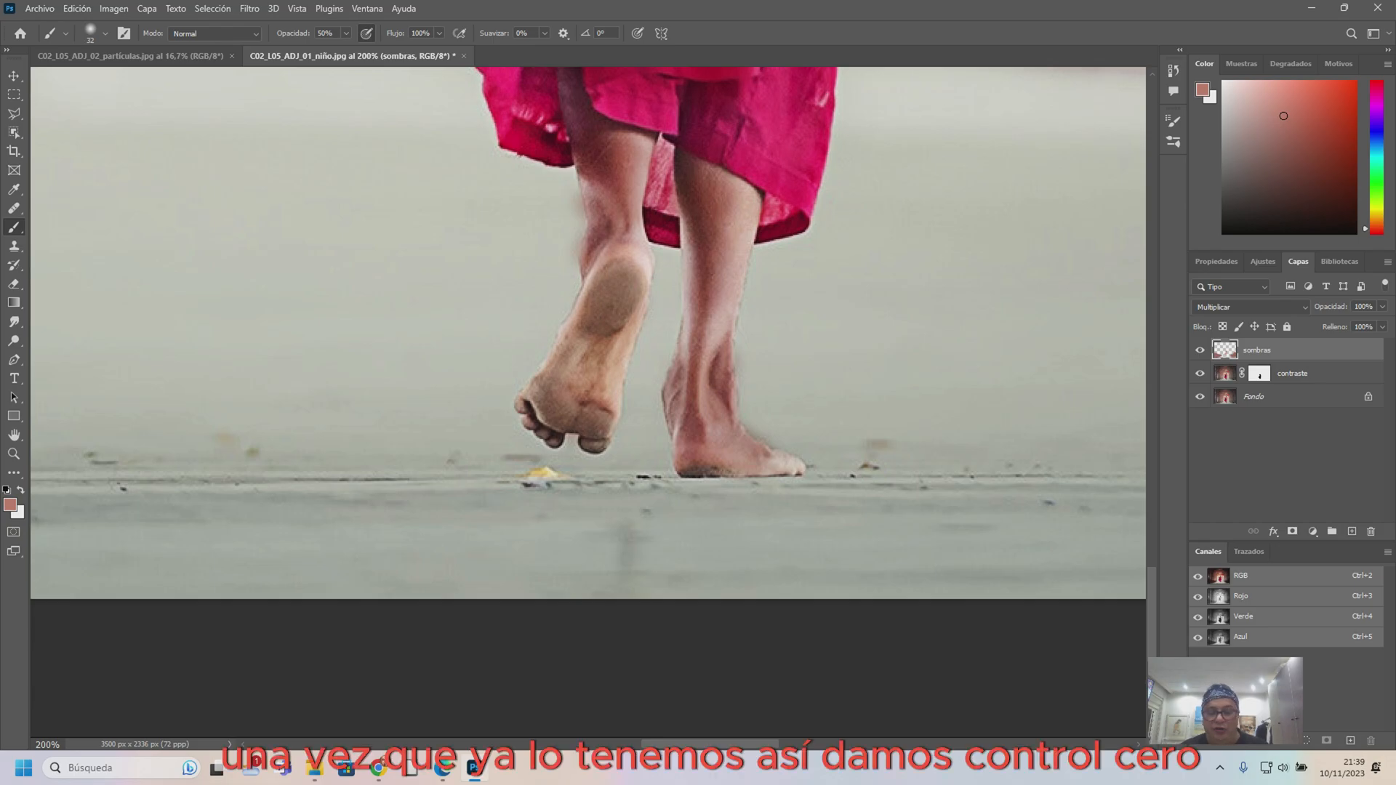
key("ctrl+0")
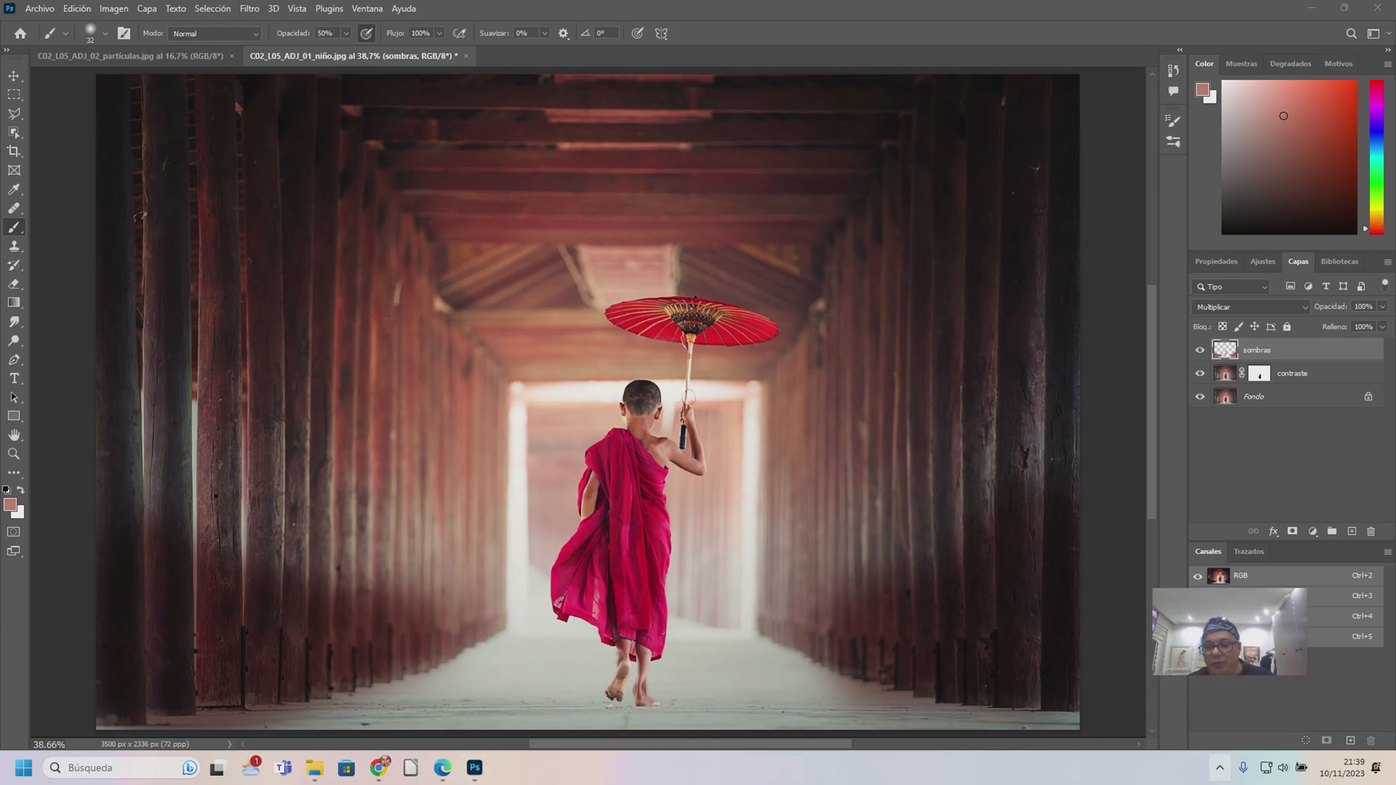
left_click(1219, 767)
right_click(1249, 694)
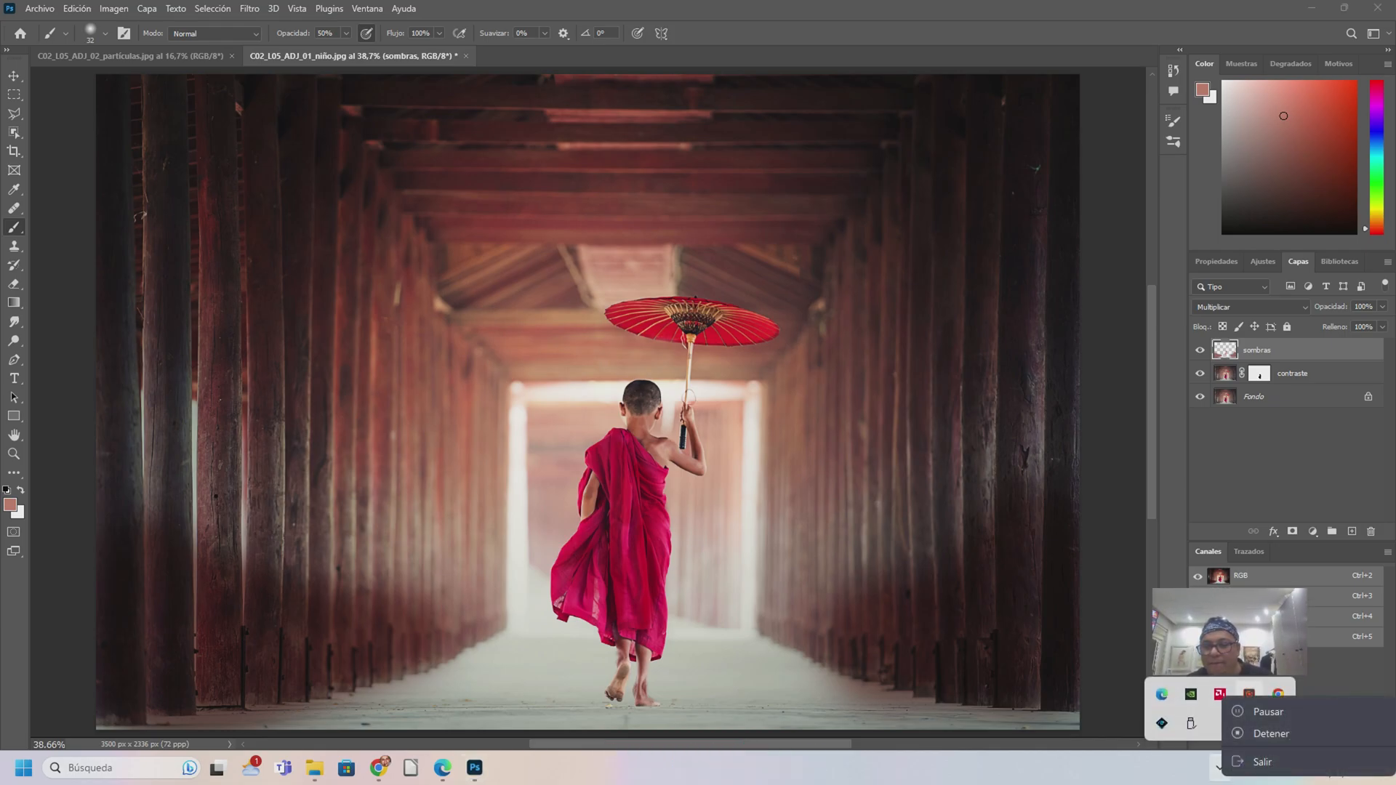
left_click(1268, 712)
- Review the blend modes of the contraste and sombras layers, keeping Luz suave and Multiplicar
left_click(1292, 373)
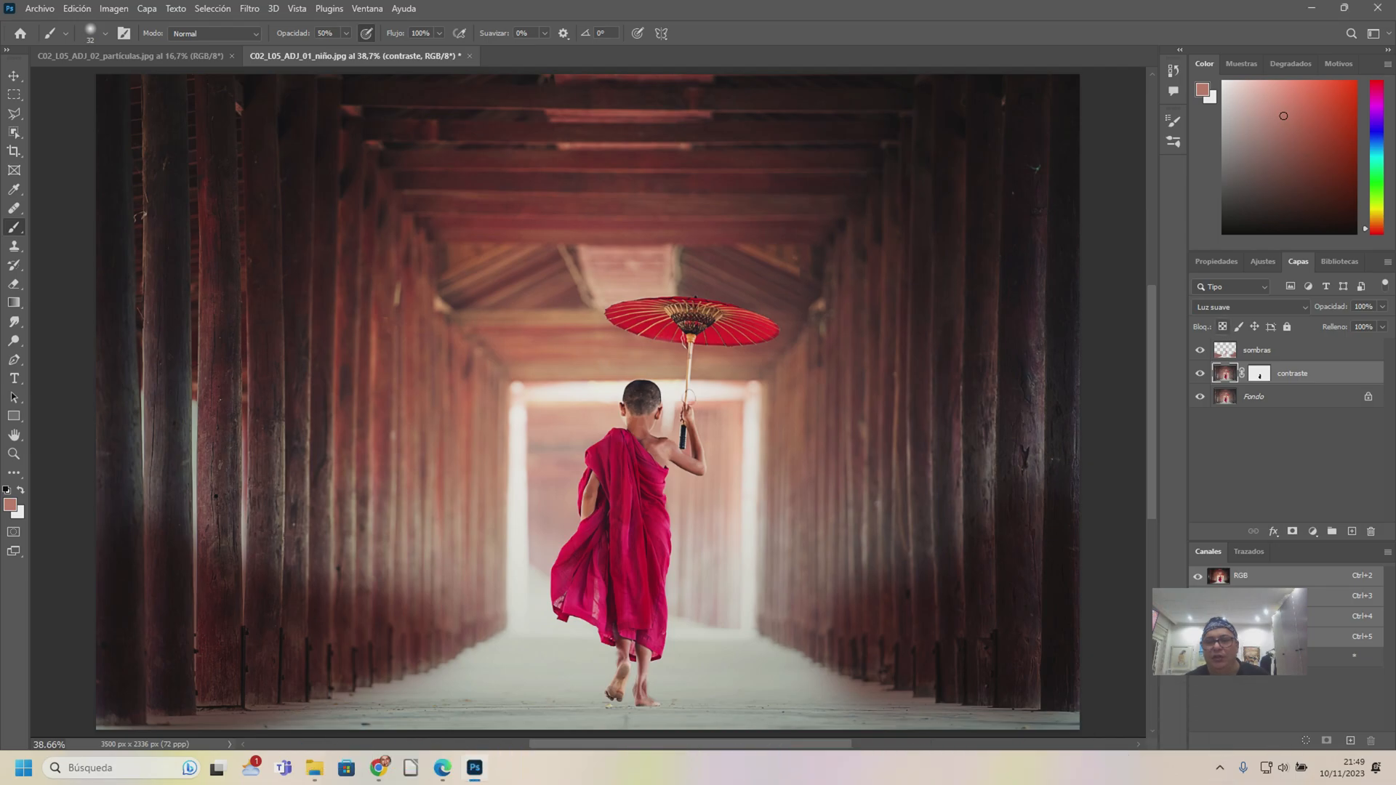
left_click(1236, 306)
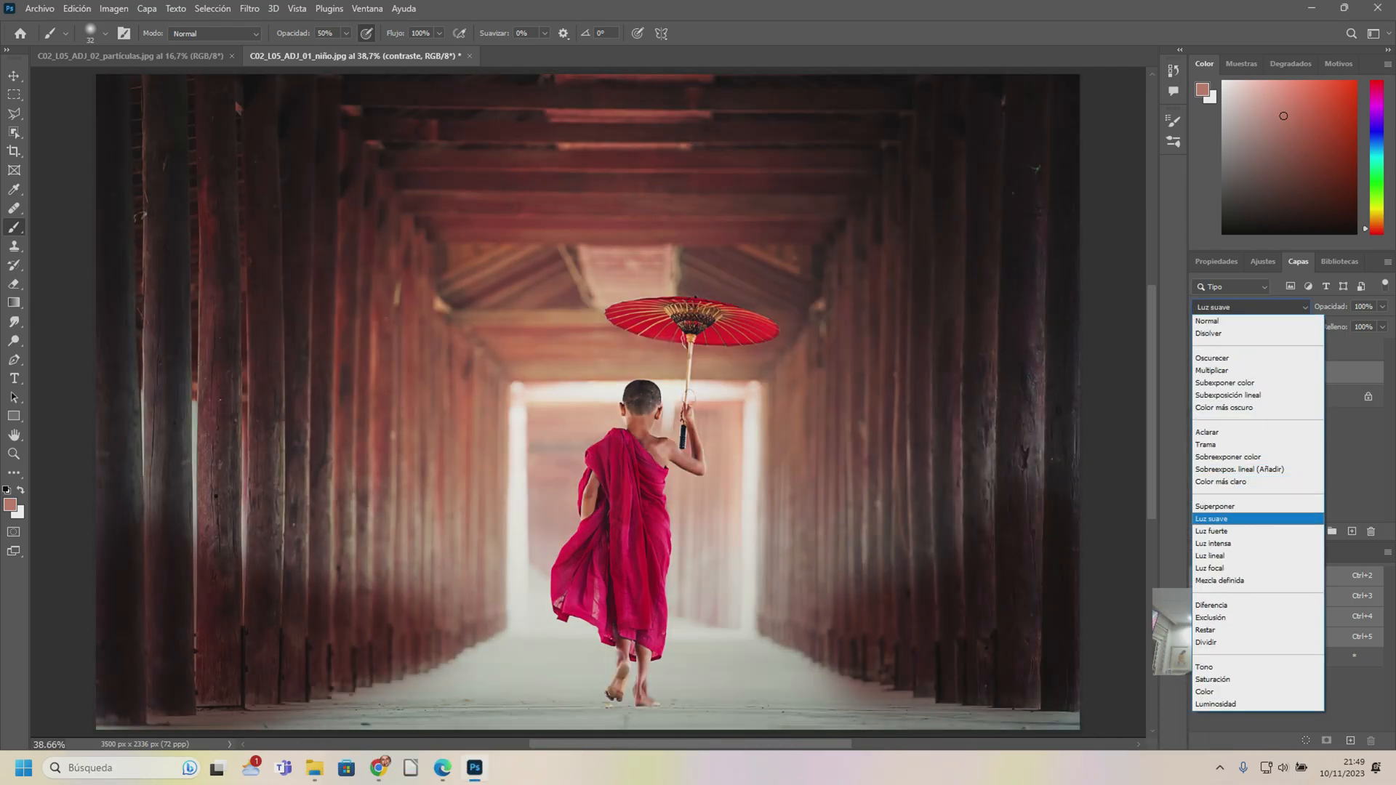
left_click(1229, 519)
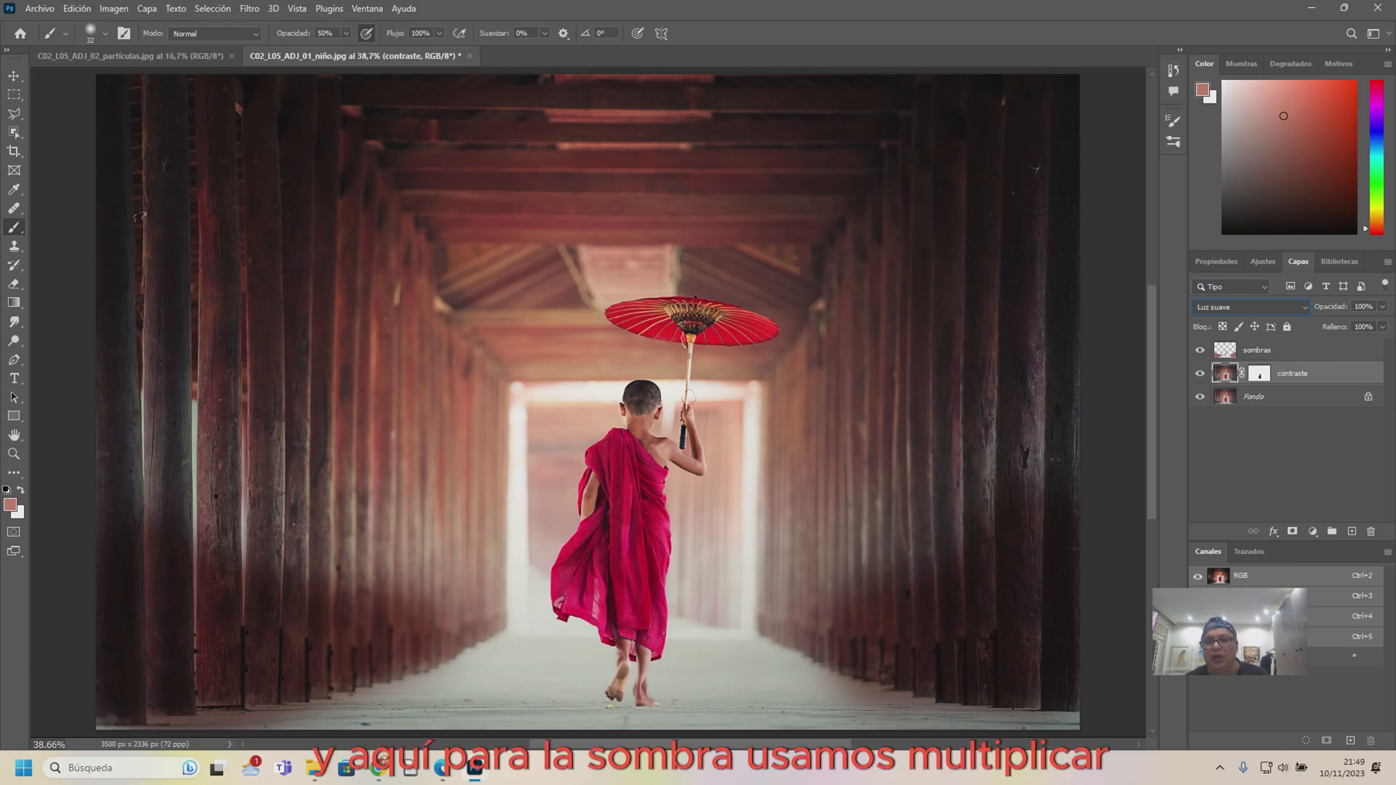
key("alt+bracketright")
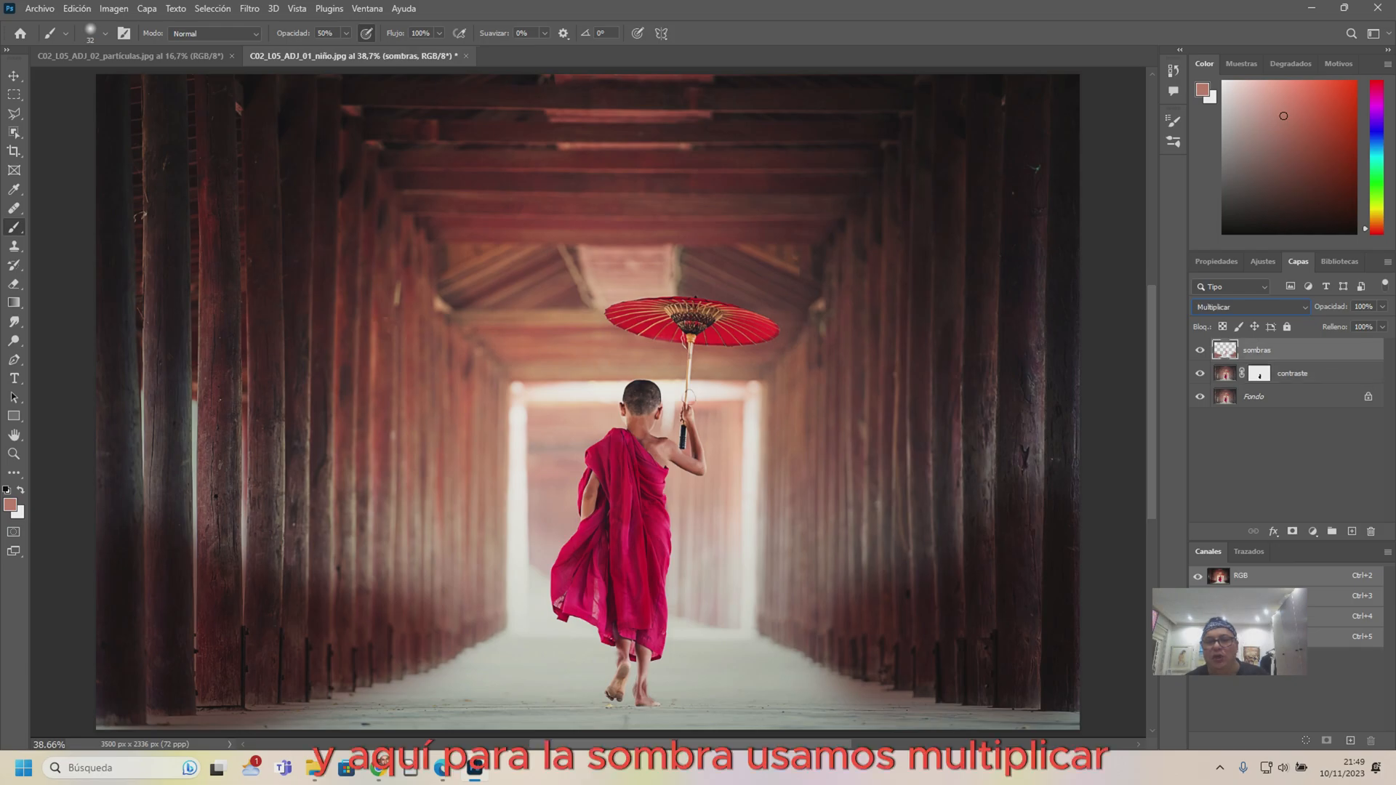
left_click(1249, 307)
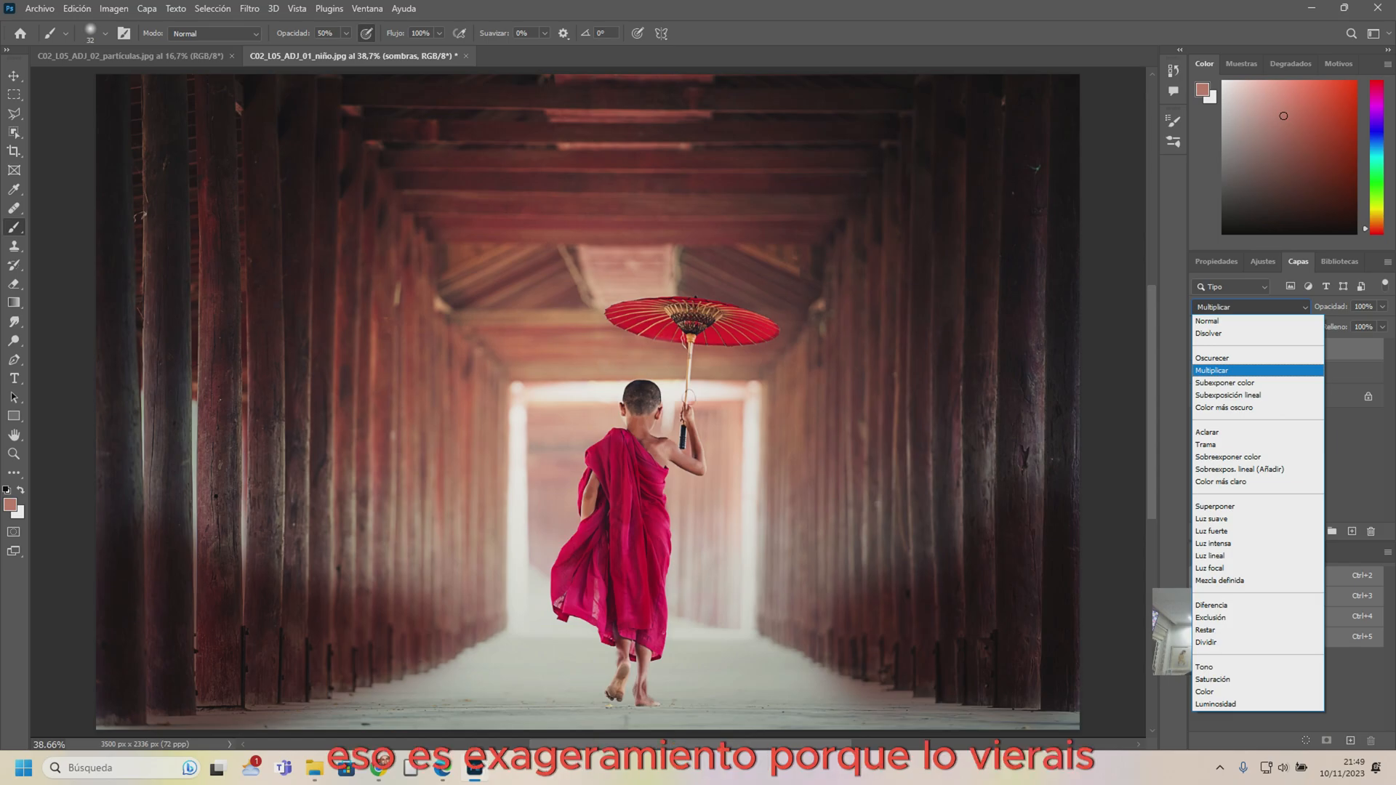
key("Return")
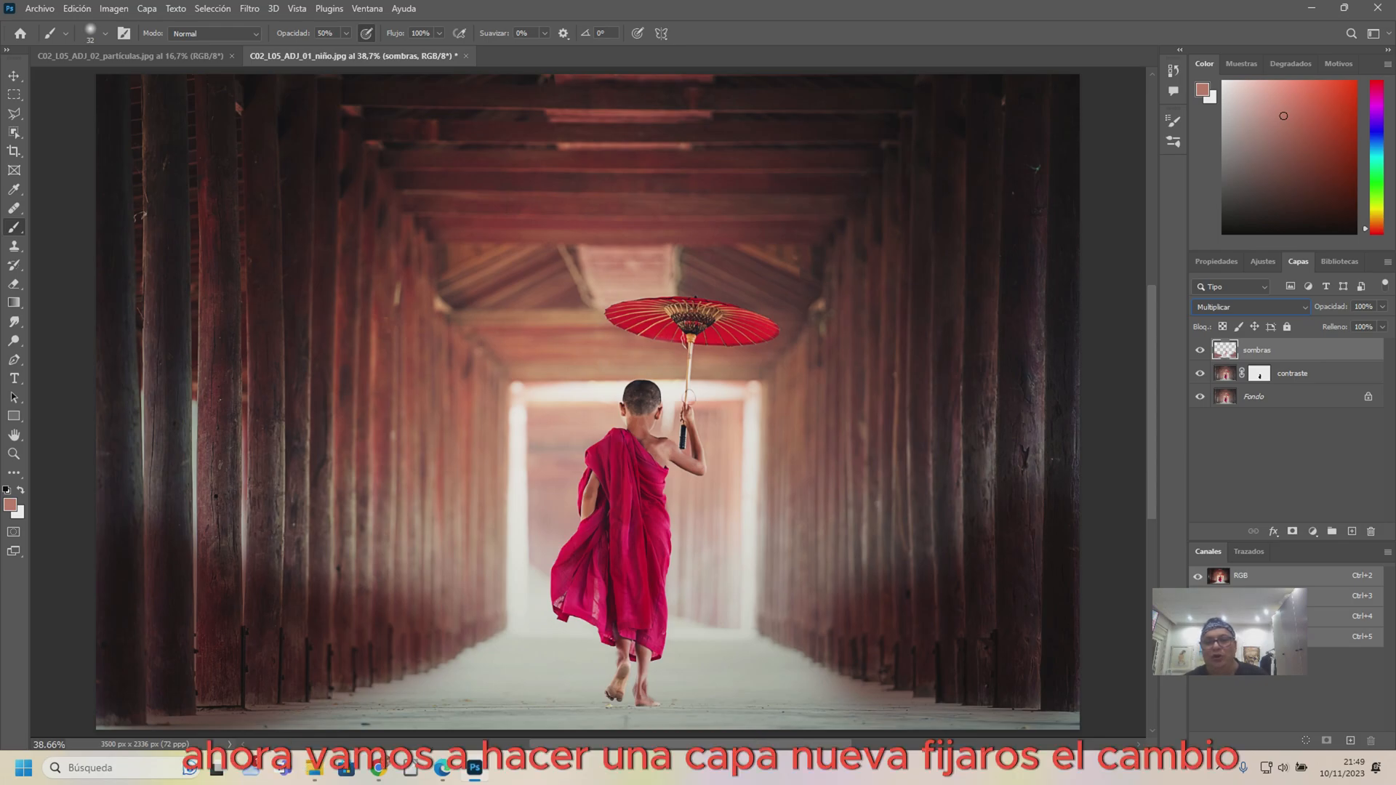
- Hide and show the sombras layer repeatedly to compare the photo with and without the painted shadows
left_click(1200, 350)
left_click(1199, 349)
left_click(1200, 349)
left_click(1199, 349)
left_click(1199, 350)
left_click(1199, 350)
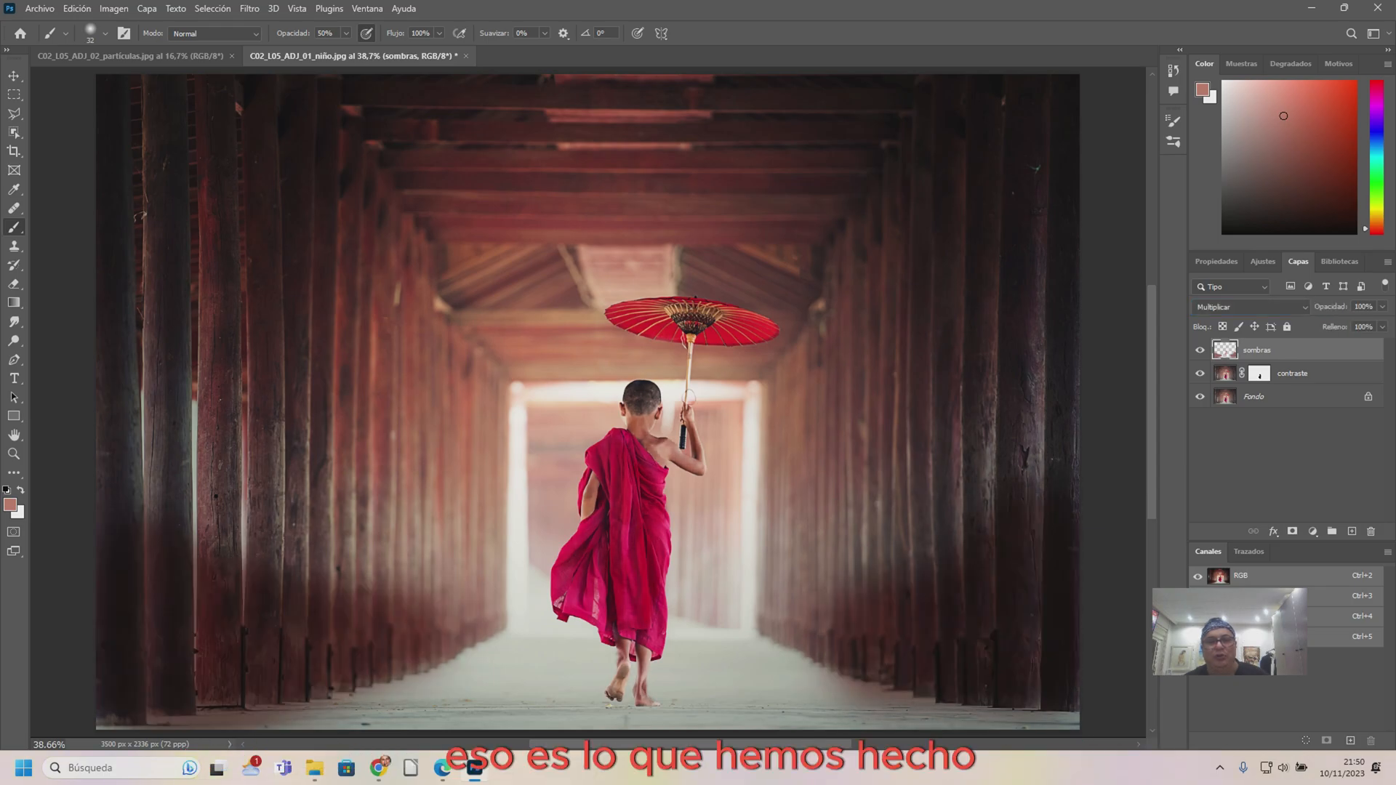
left_click(1200, 350)
left_click(1199, 350)
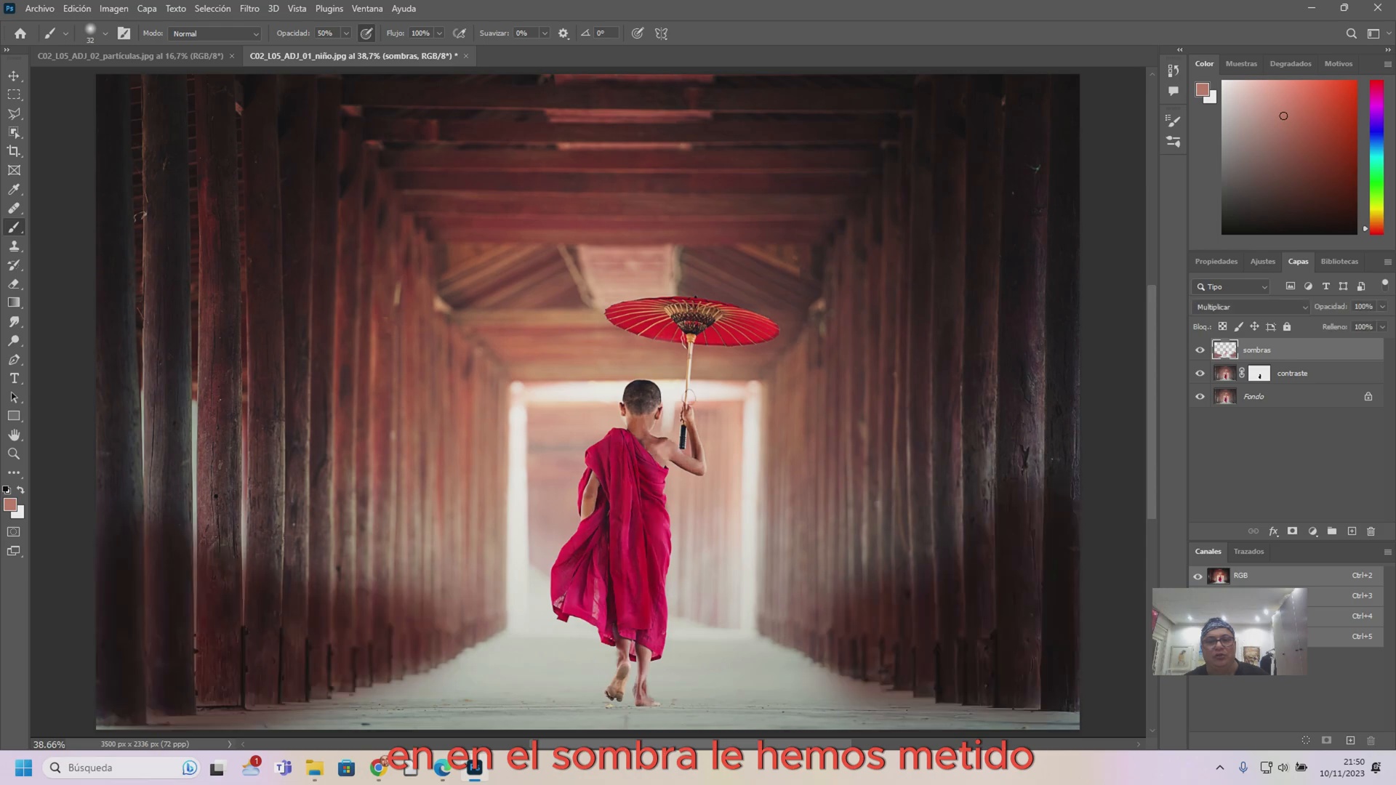
left_click(1200, 350)
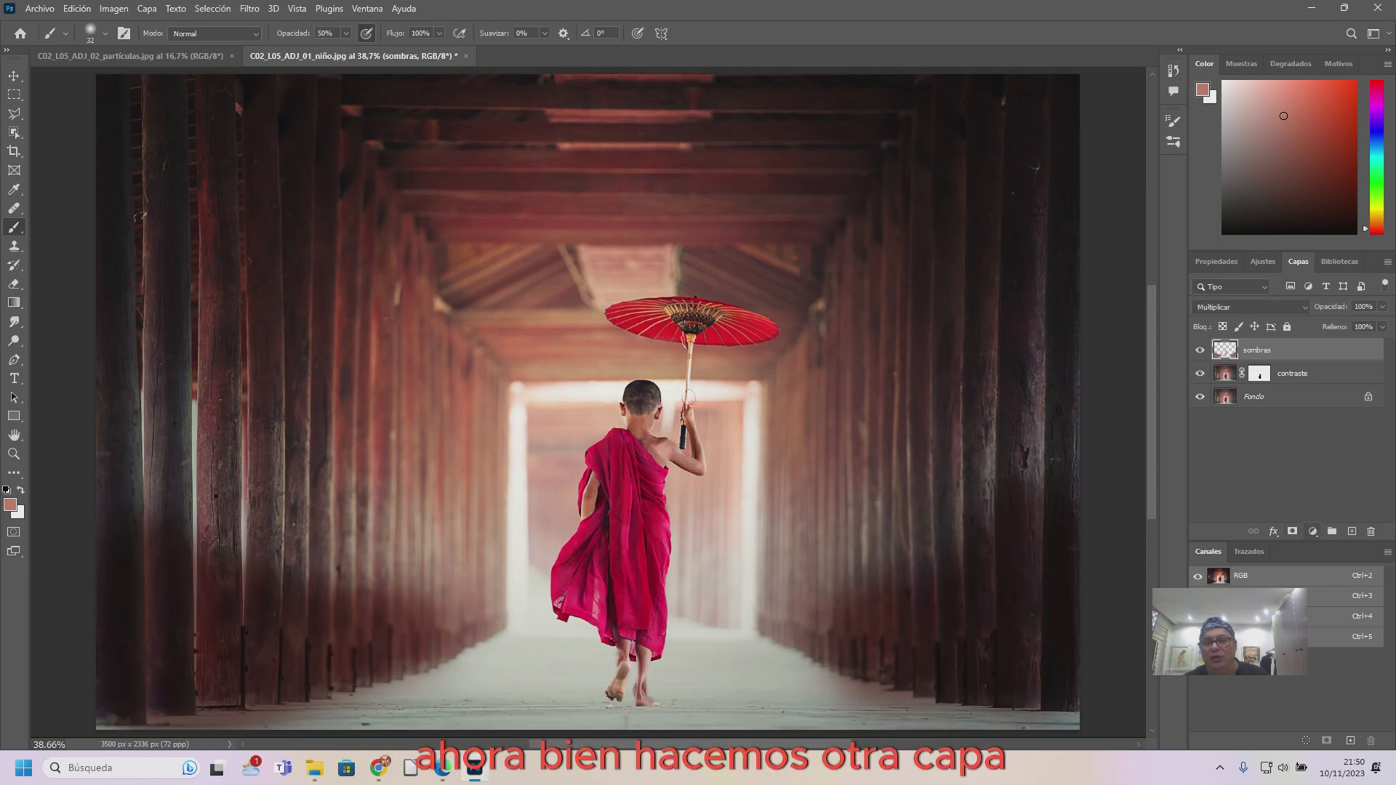
- Add a new layer above sombras and name it luces
left_click(1351, 531)
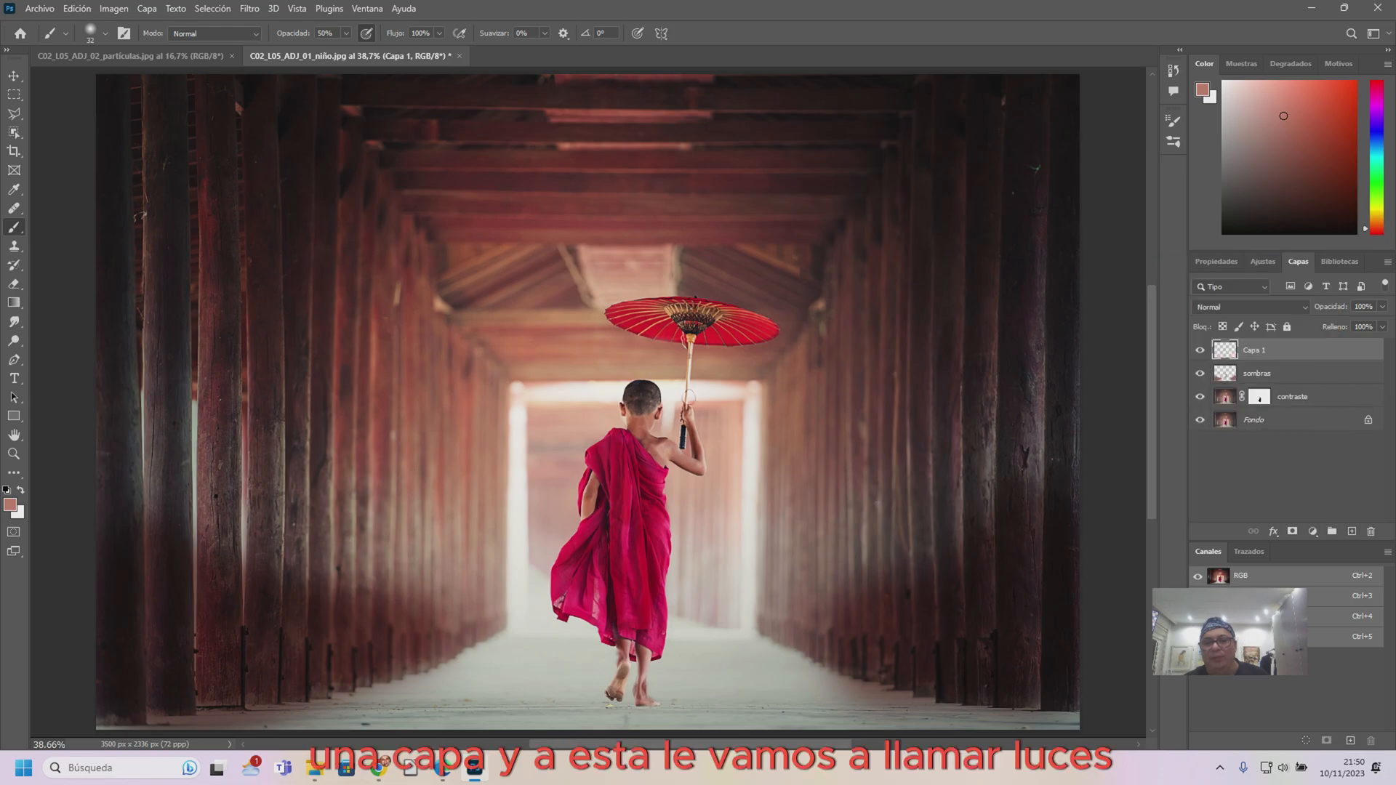
double_click(1253, 350)
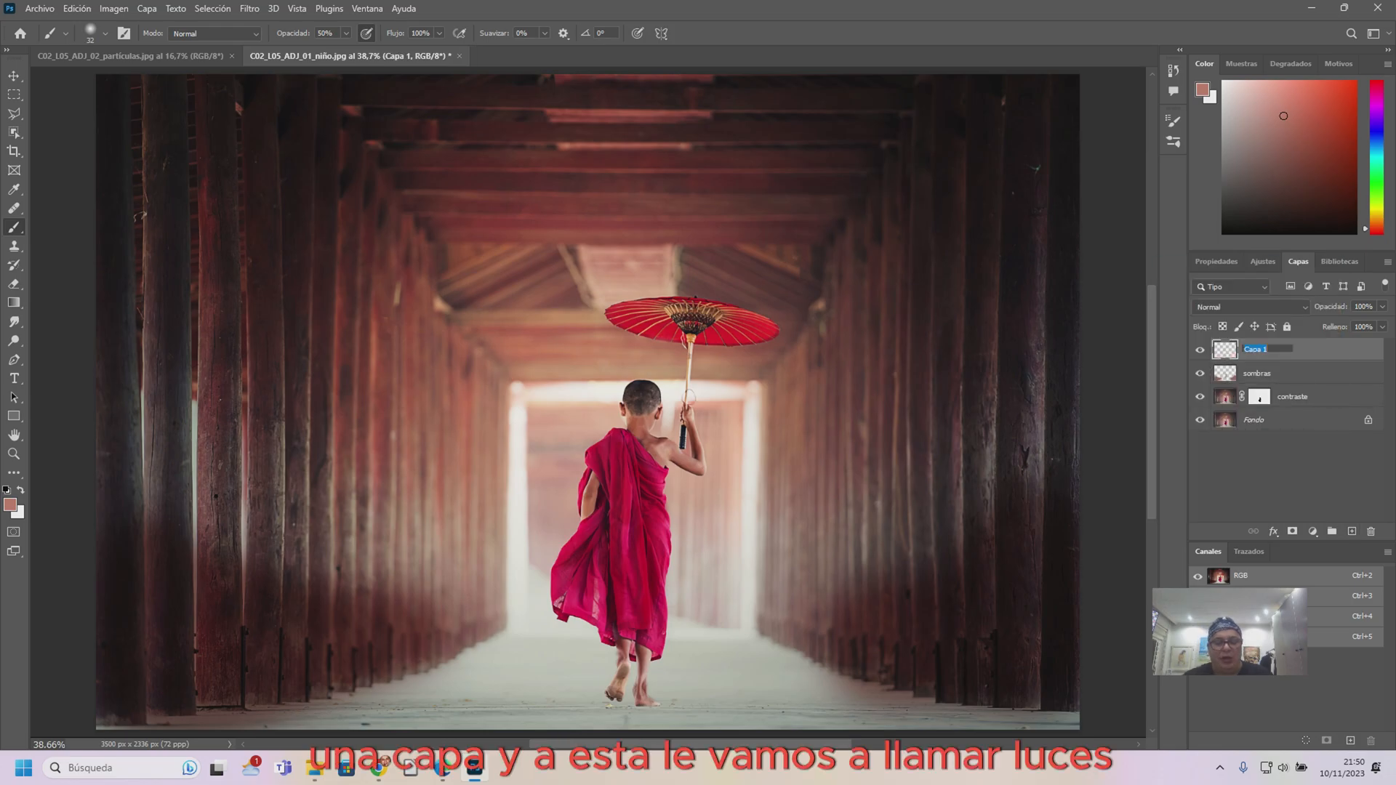
type("lu")
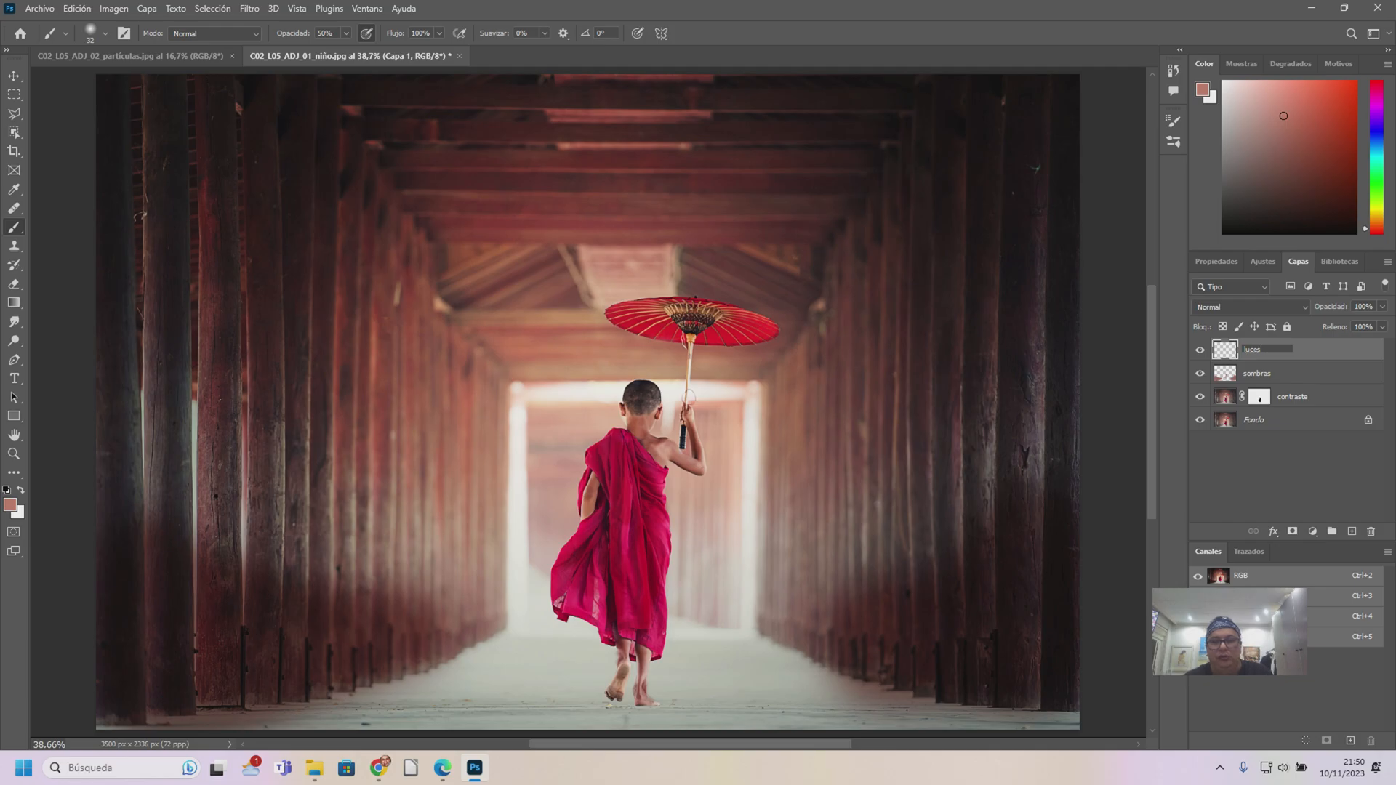
type("ces")
key("Return")
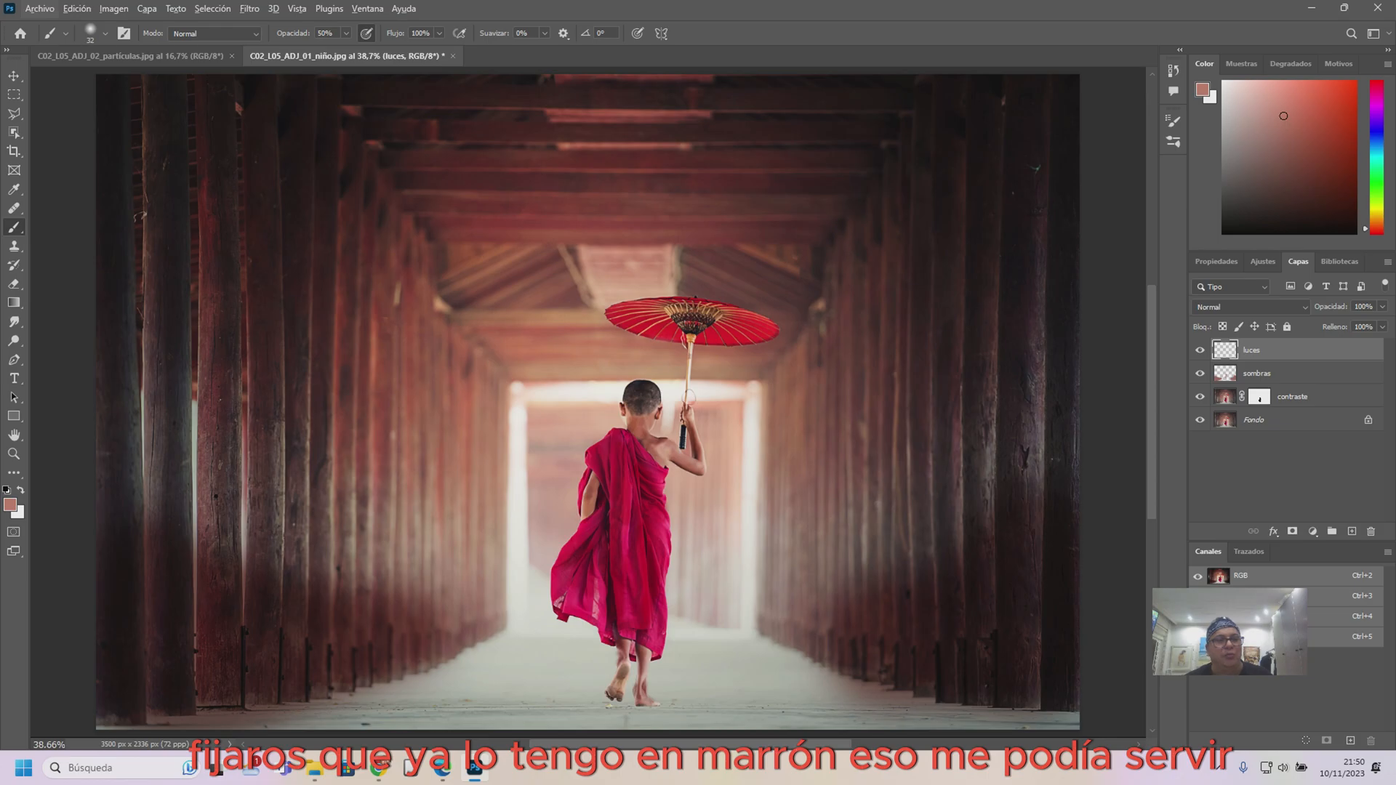
- Raise the brush opacity to 100% and set the luces layer's blend mode to Sobreexpos. lineal (Añadir)
left_click(346, 33)
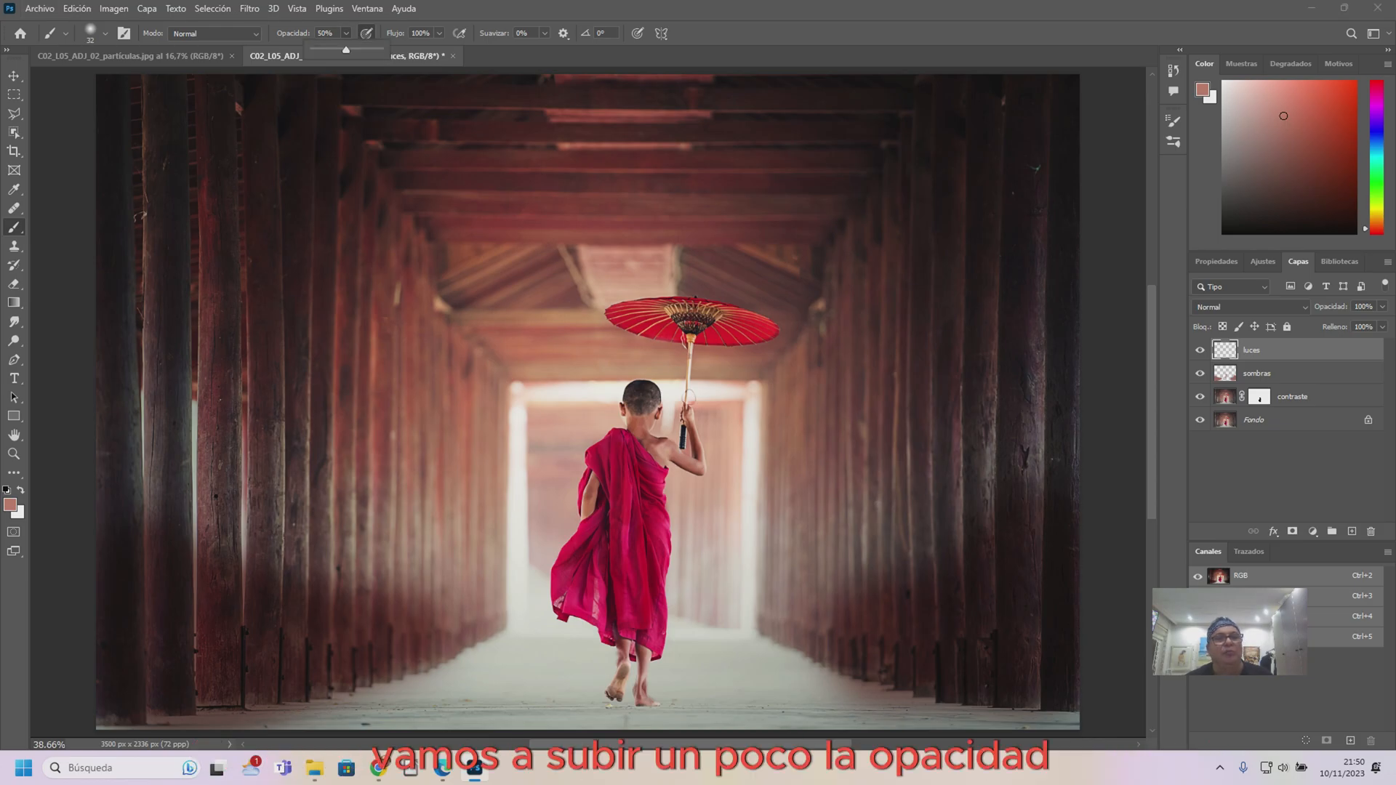
left_click_drag(346, 49, 378, 48)
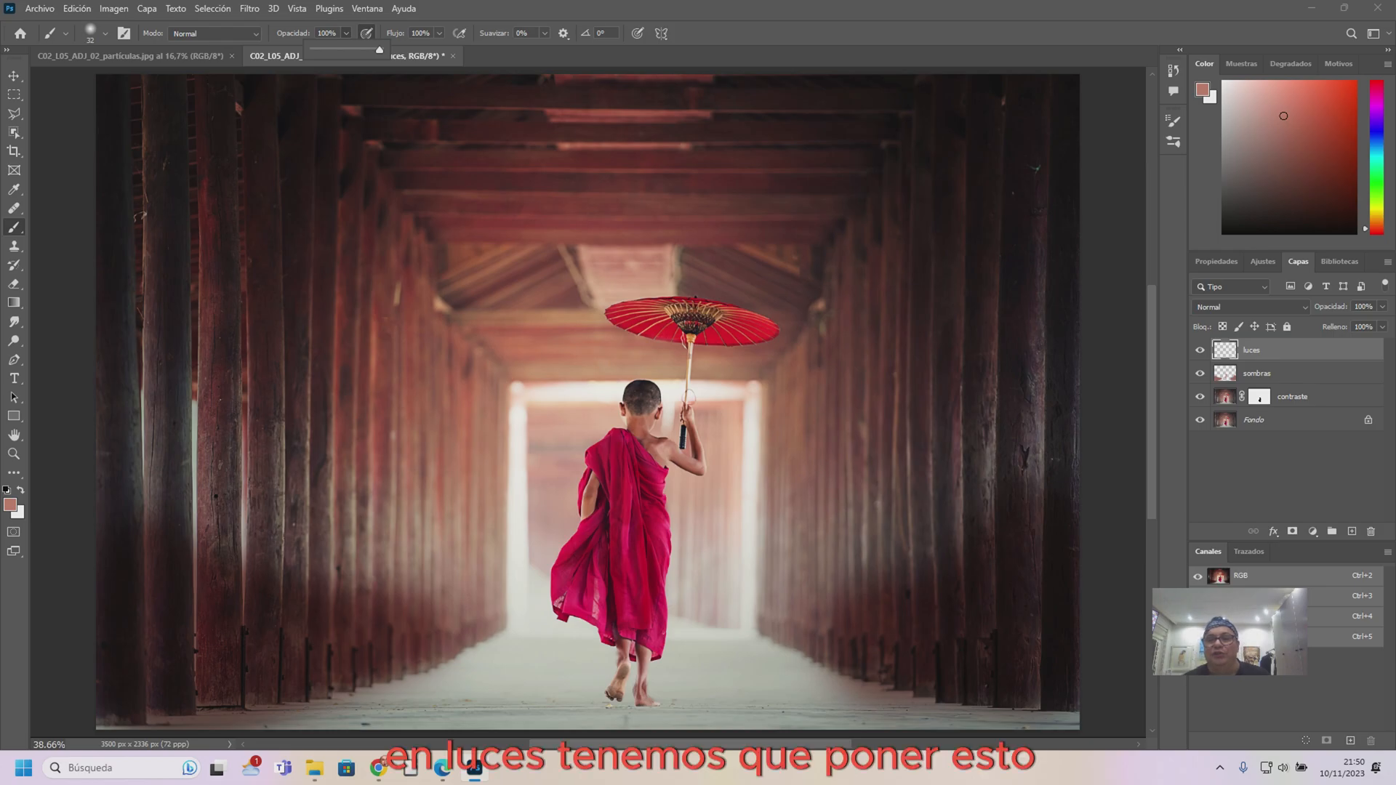
left_click(1248, 306)
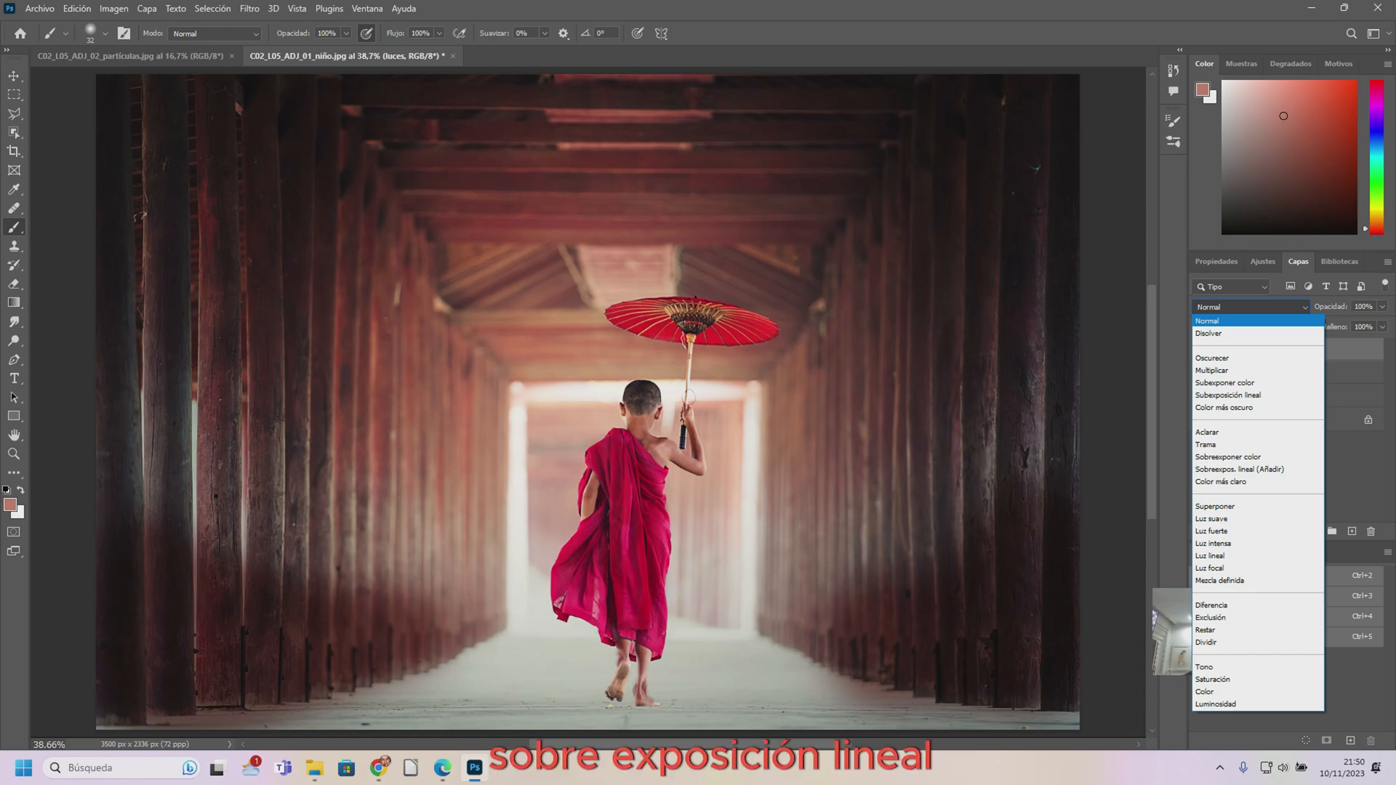
key("Down")
key("Down")
key("Down")
key("Down")
key("Down")
key("Down")
key("Down")
key("Down")
key("Down")
key("Down")
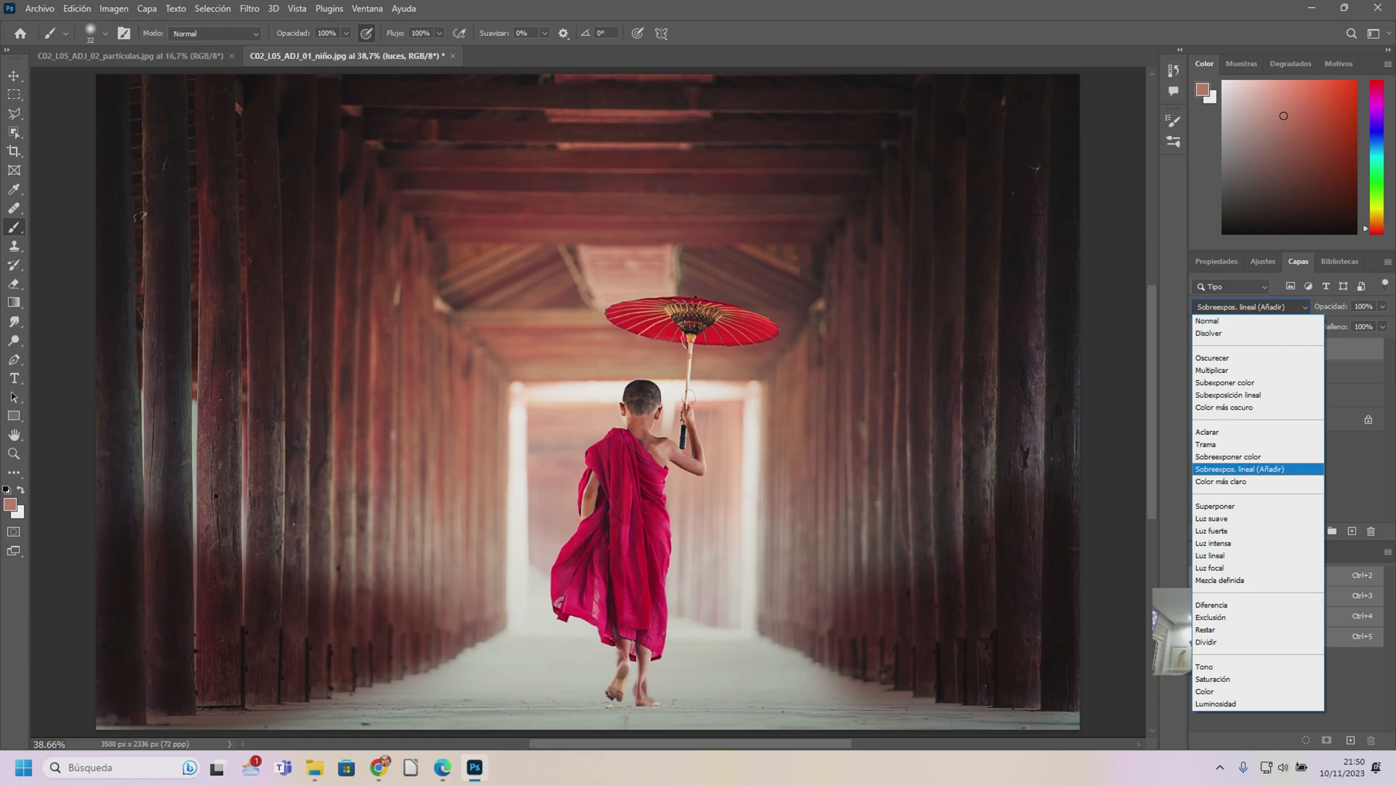
key("Return")
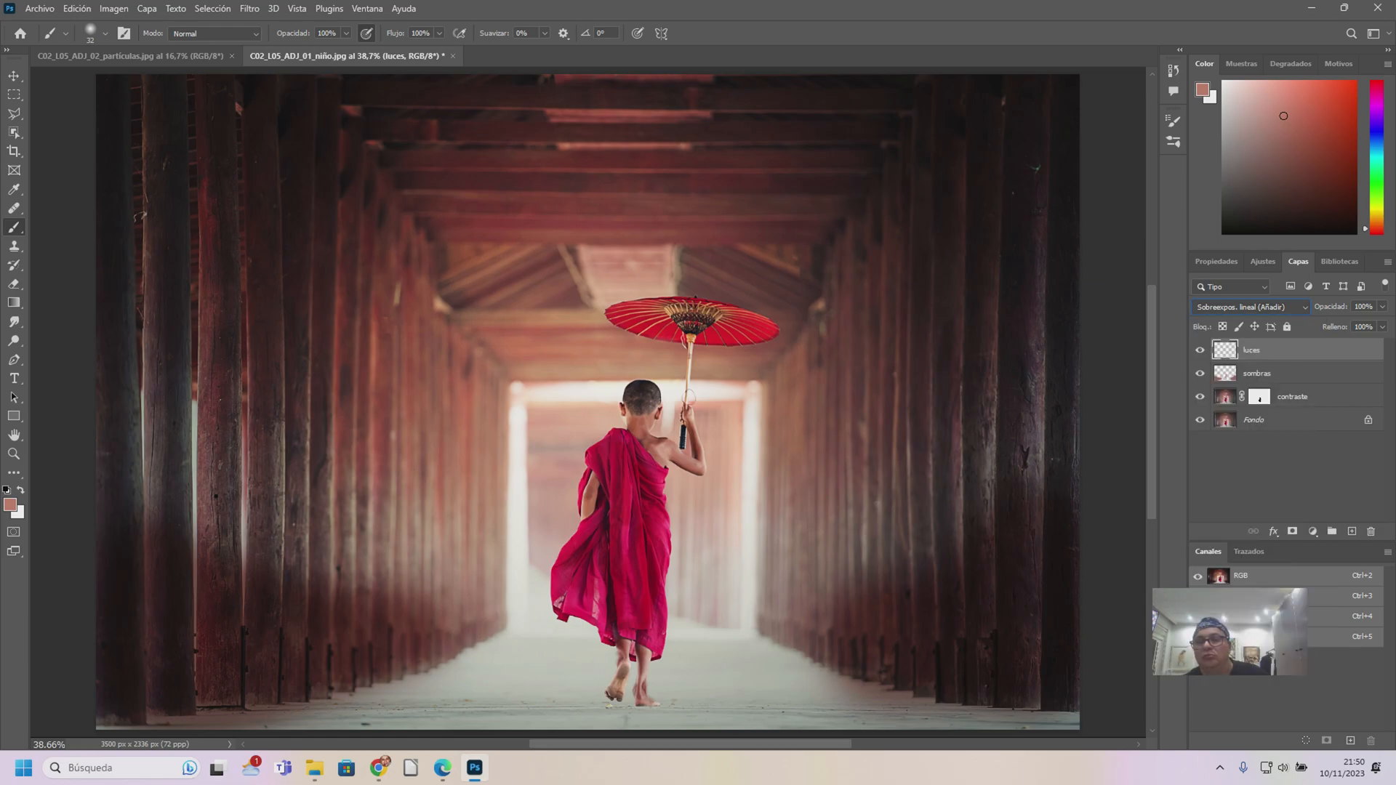
- Review the Multiplicar and Subexposición lineal blend modes, keeping the luces layer on Sobreexpos. lineal (Añadir)
left_click(1253, 307)
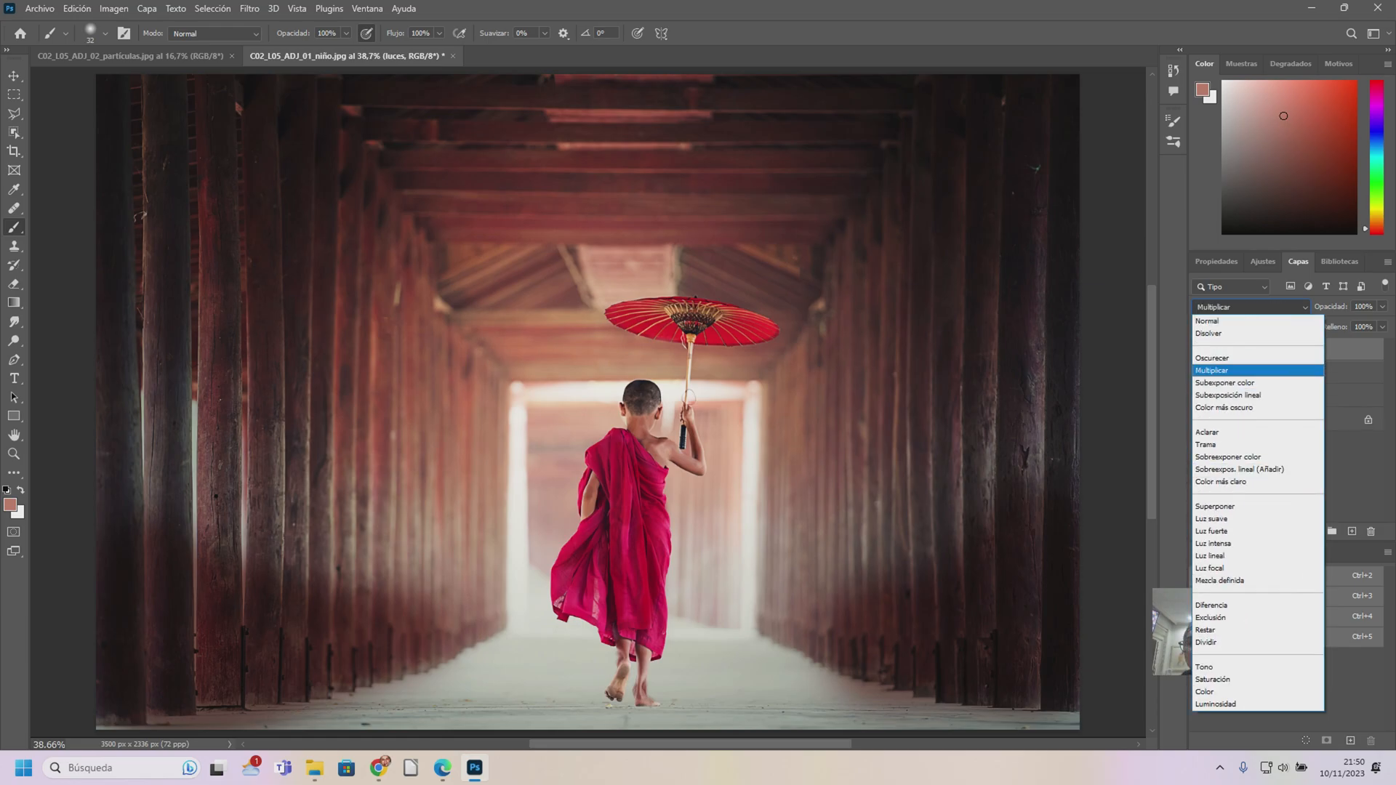
key("Down")
key("Down")
key("Down")
key("Down")
key("Down")
key("Down")
key("Down")
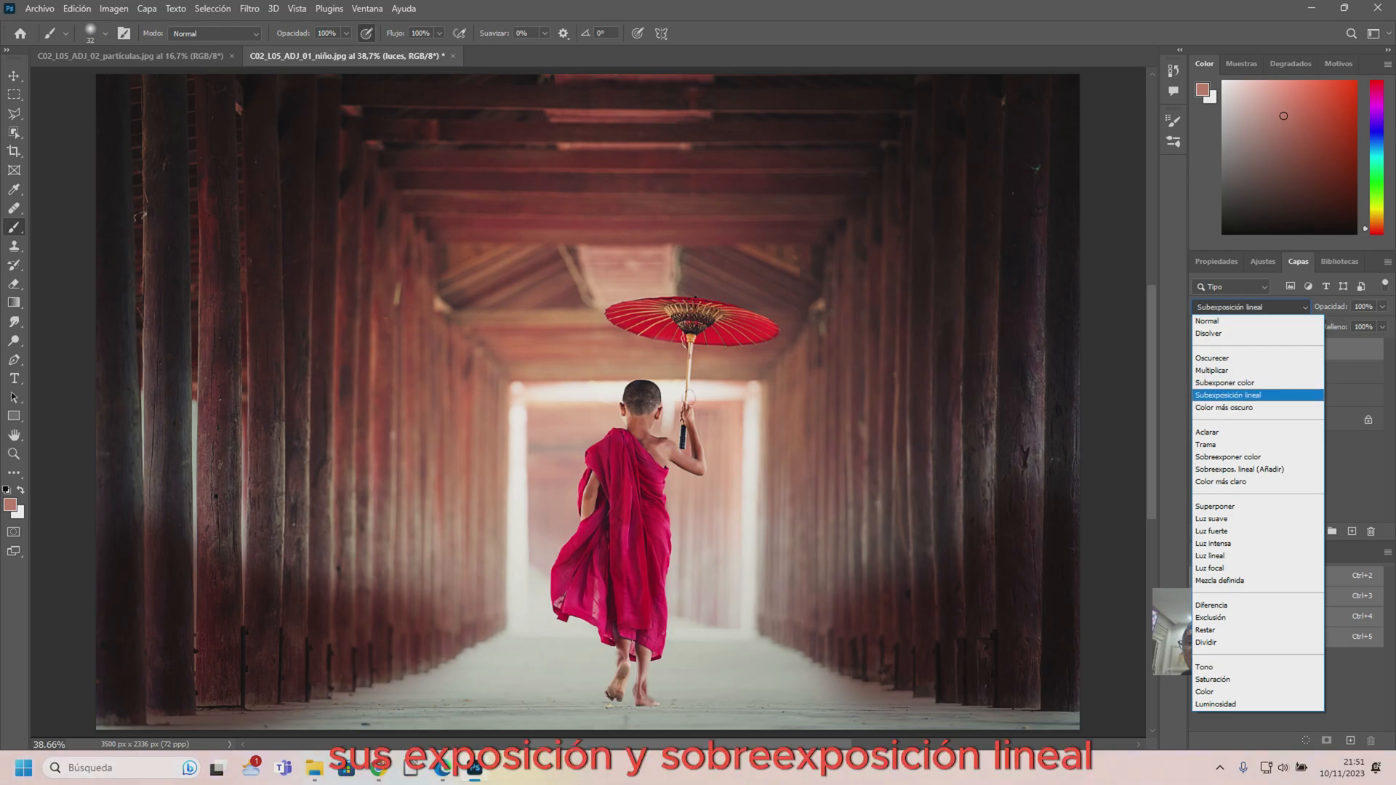
key("Return")
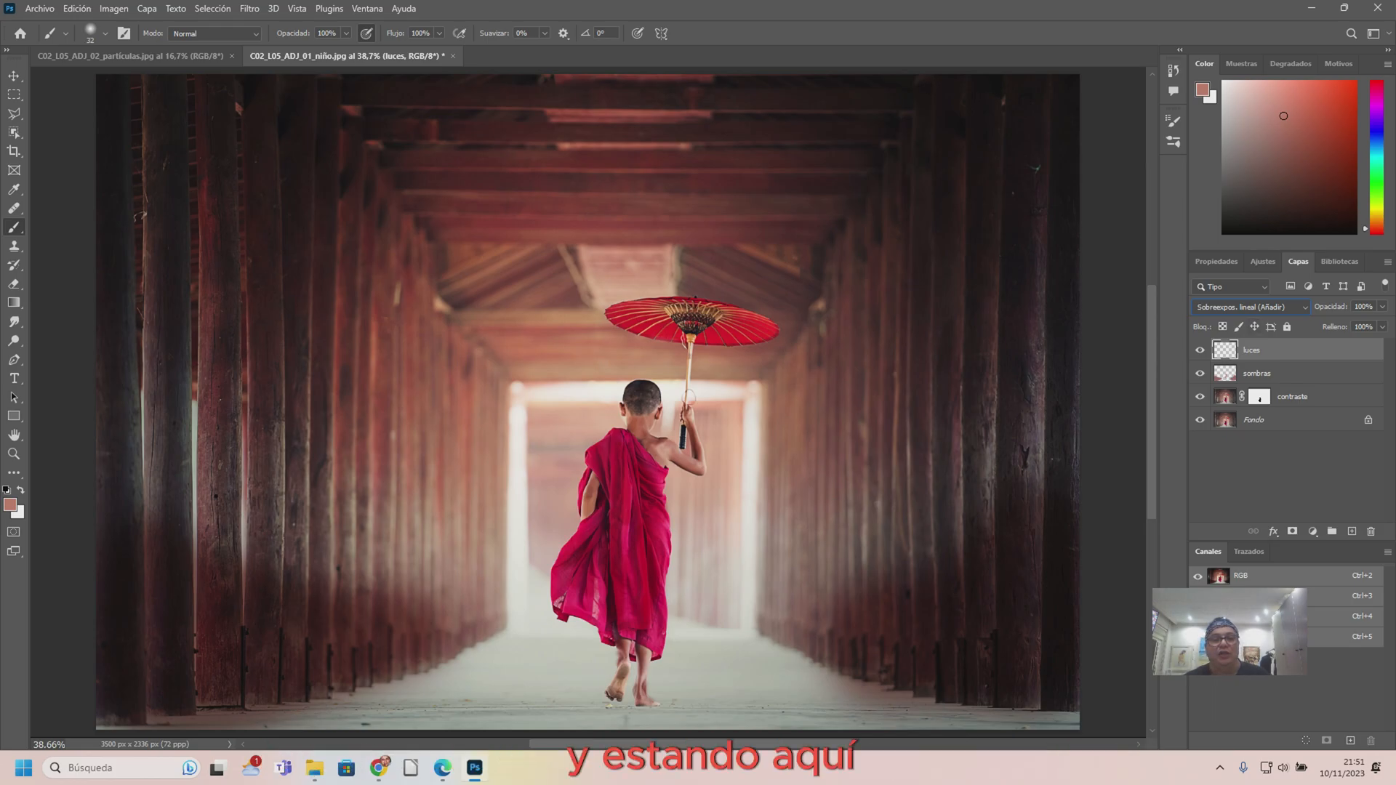
- Paint a bright glow along the sides and upper edge of the doorway on the luces layer with a 120 px brush
left_click_drag(526, 444, 526, 444)
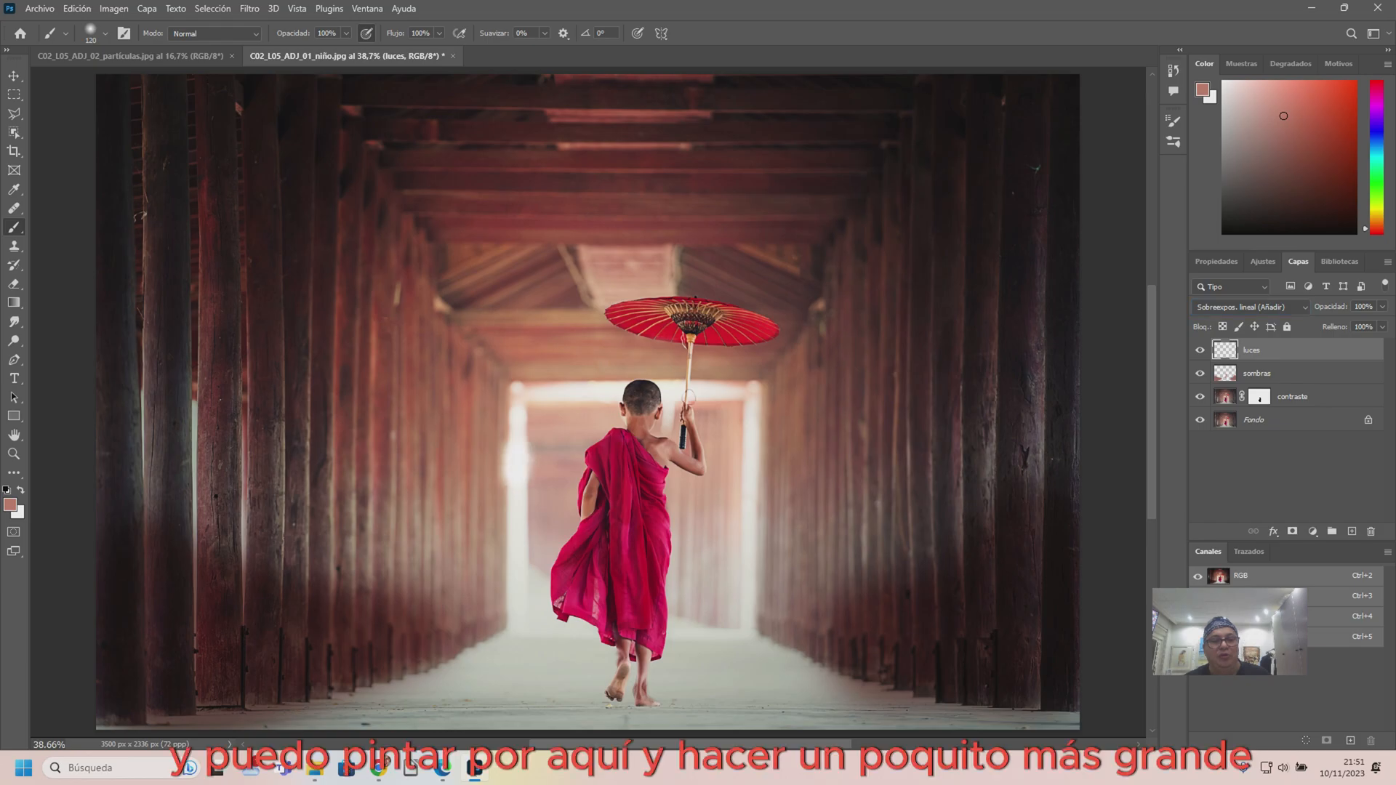
left_click_drag(519, 532, 515, 617)
mouse_move(524, 498)
left_mouse_down()
mouse_move(517, 396)
mouse_move(530, 384)
mouse_move(591, 403)
mouse_move(752, 396)
mouse_move(749, 640)
left_mouse_up()
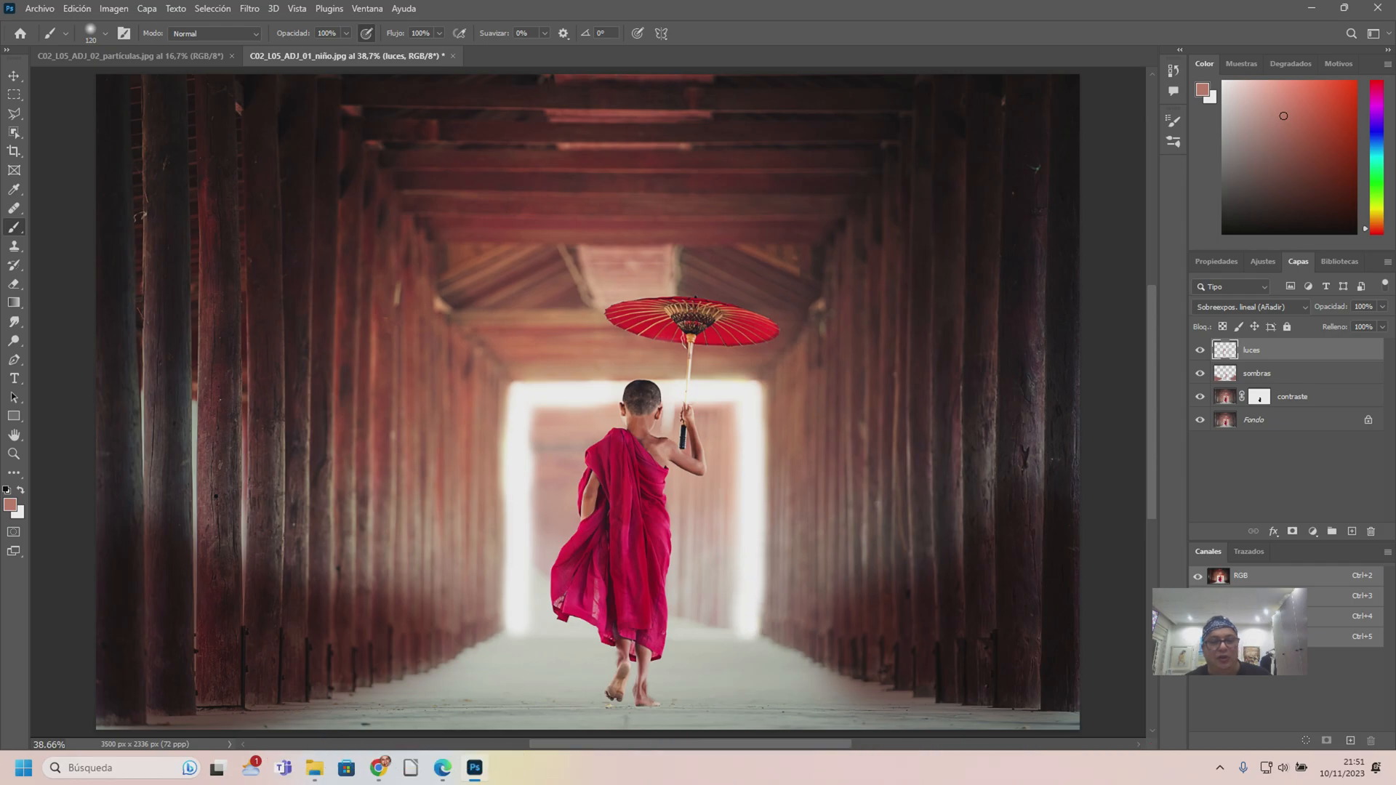
mouse_move(534, 626)
left_mouse_down()
mouse_move(578, 626)
mouse_move(536, 598)
mouse_move(536, 545)
left_mouse_up()
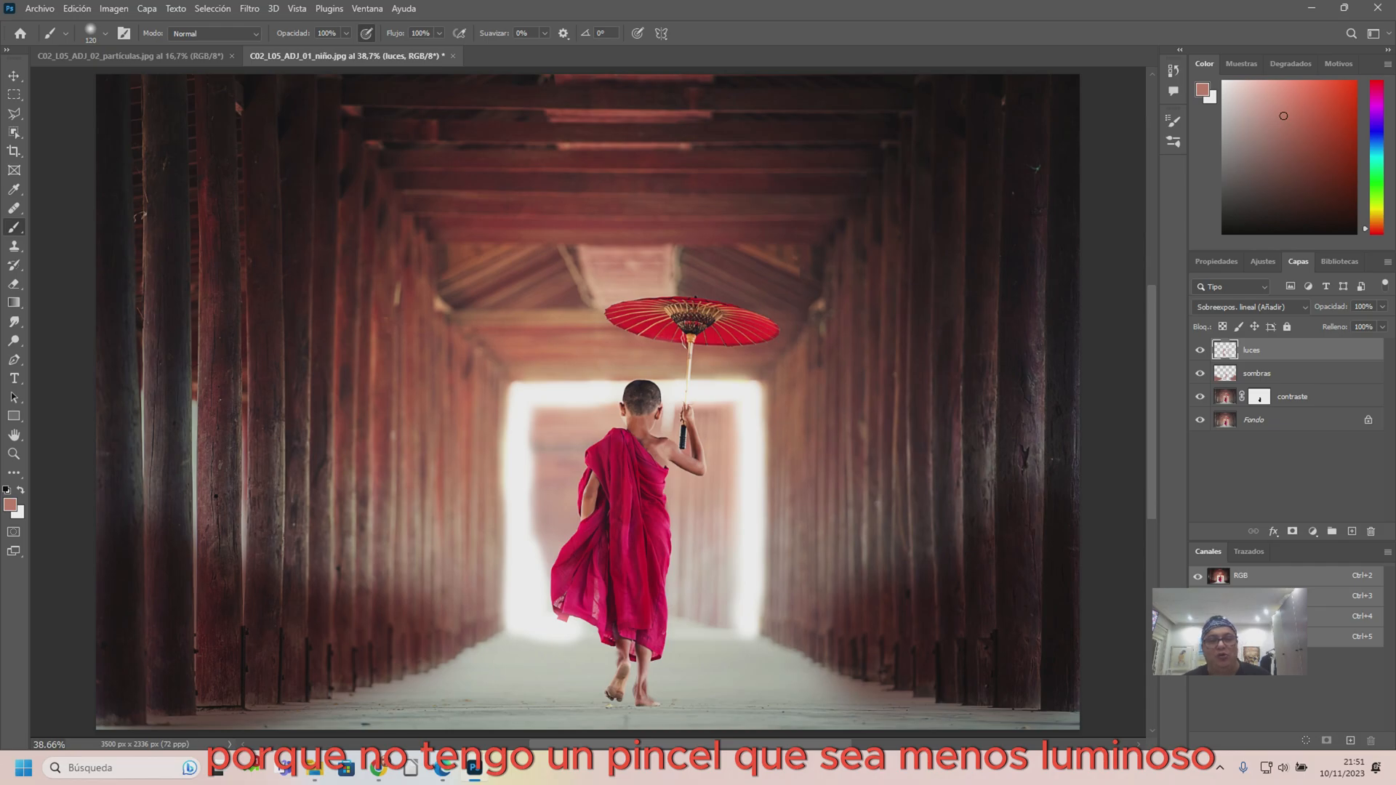
mouse_move(518, 391)
left_mouse_down()
mouse_move(585, 389)
mouse_move(519, 388)
left_mouse_up()
mouse_move(716, 378)
left_mouse_down()
mouse_move(759, 380)
mouse_move(767, 429)
left_mouse_up()
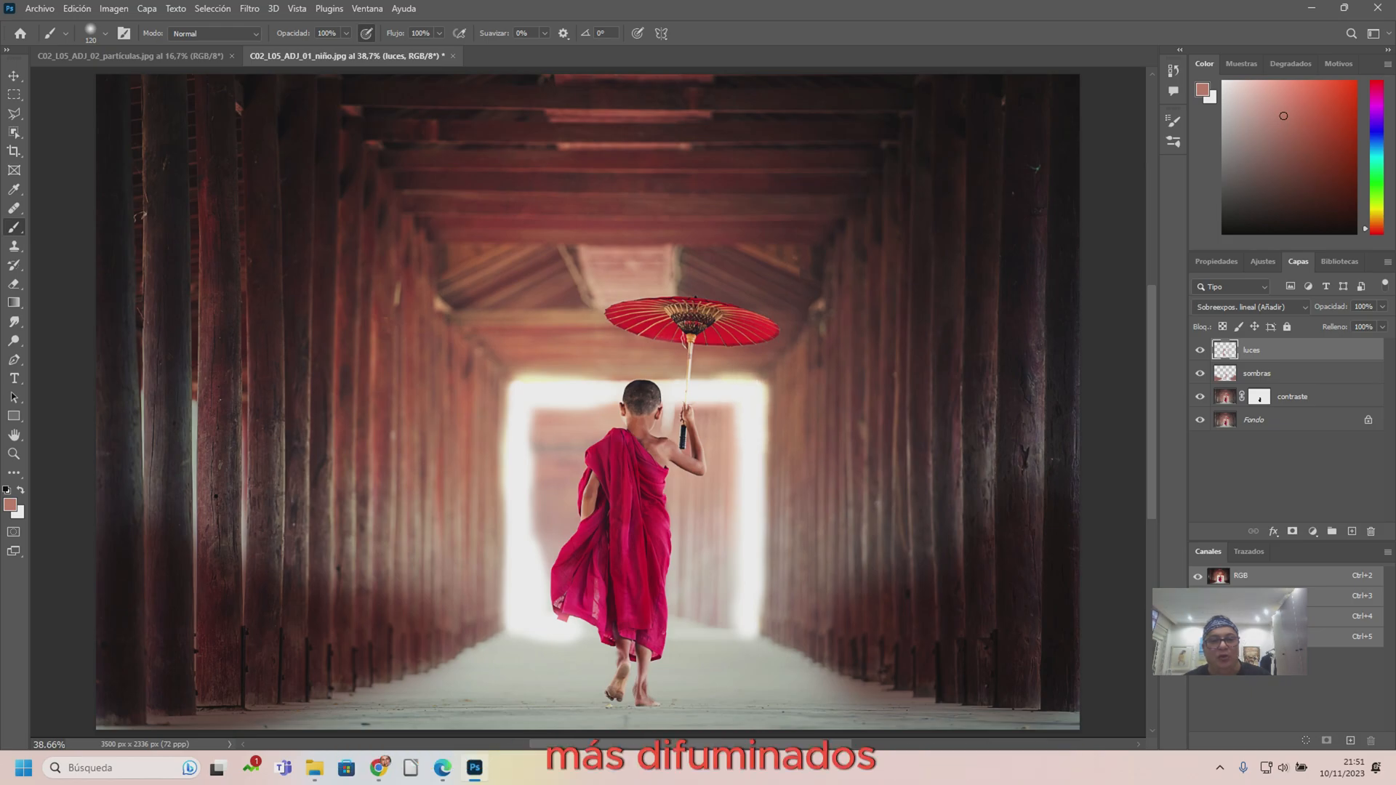
- Lower the brush opacity to 55% and paint a softer glow around the outer edges of the doorway
left_click(346, 33)
left_click_drag(346, 50, 316, 50)
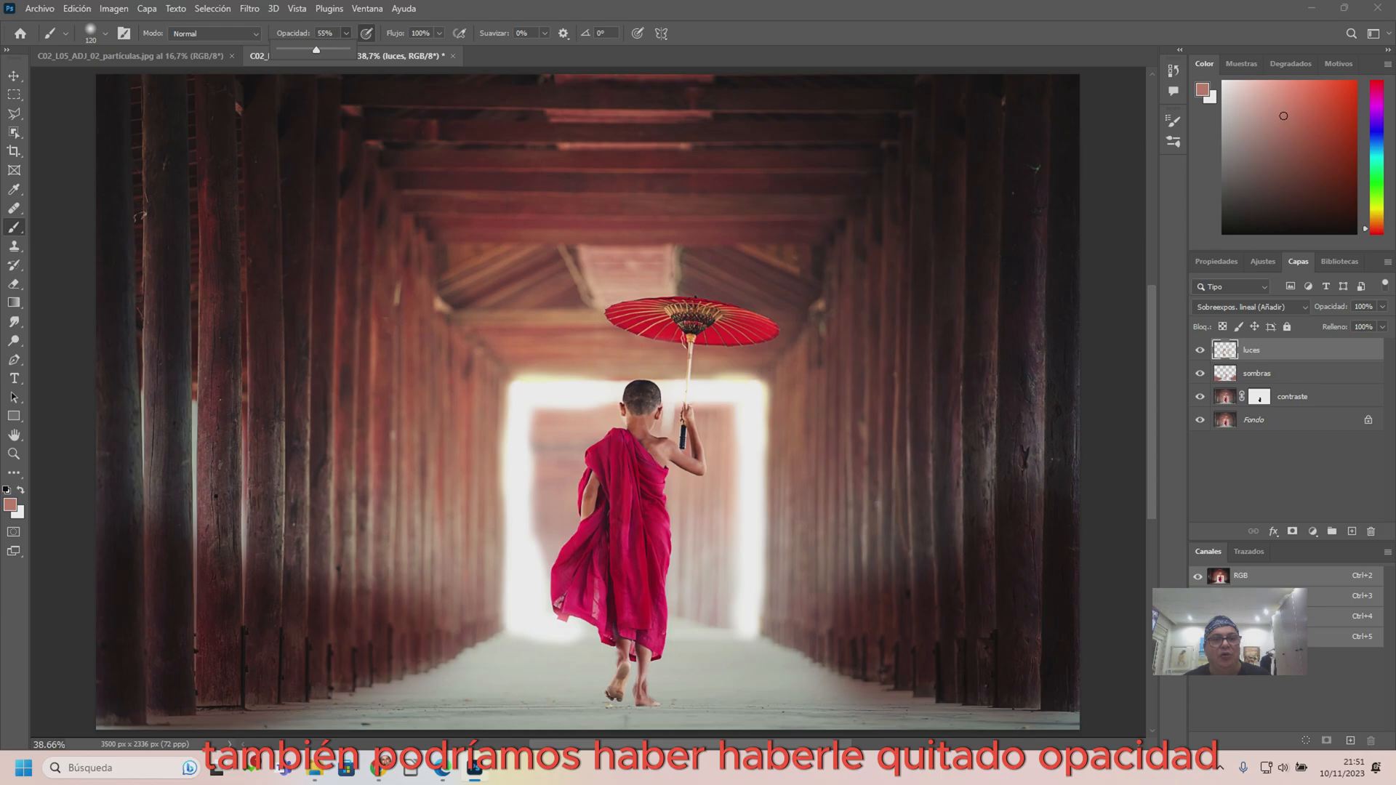
mouse_move(517, 373)
left_mouse_down()
mouse_move(581, 373)
mouse_move(511, 380)
mouse_move(494, 611)
left_mouse_up()
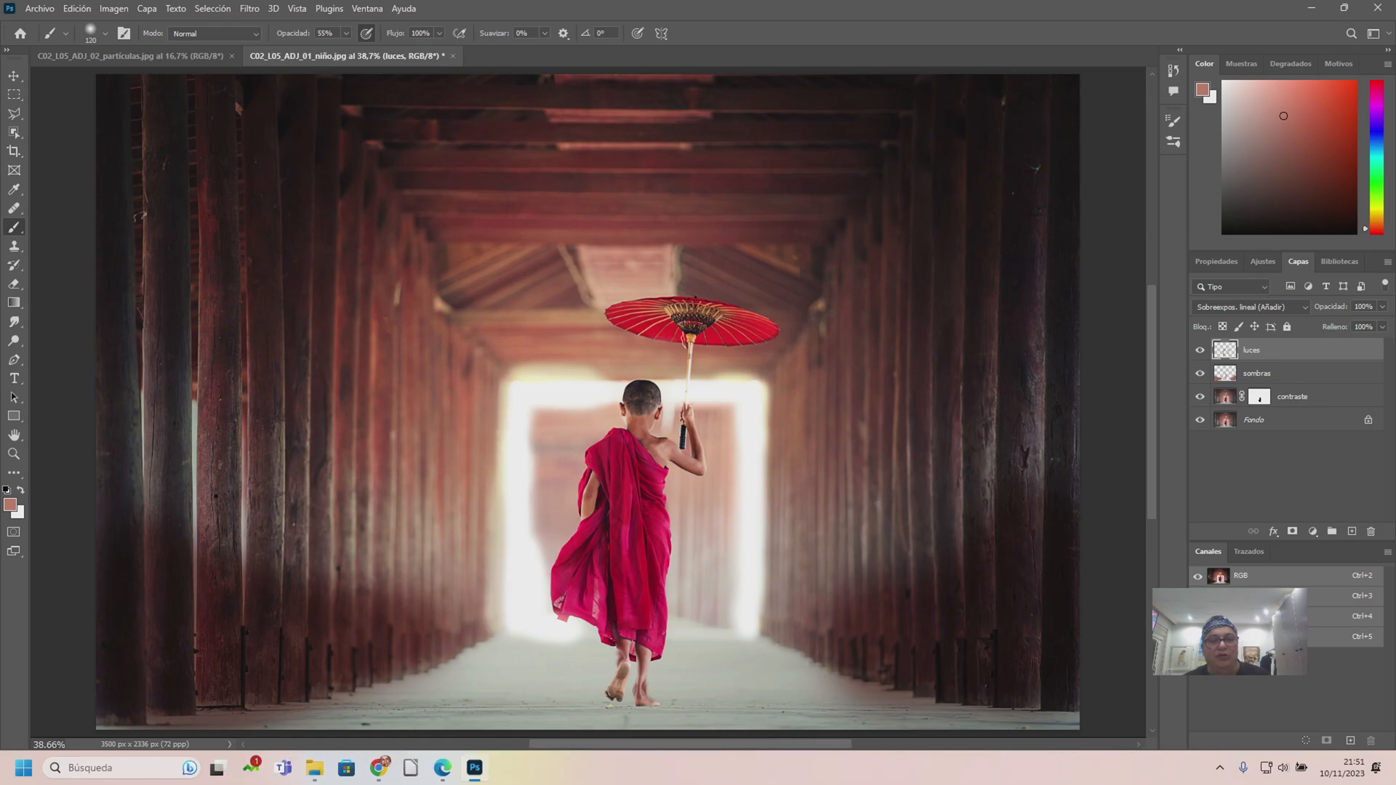
mouse_move(765, 629)
left_mouse_down()
mouse_move(777, 386)
mouse_move(696, 376)
left_mouse_up()
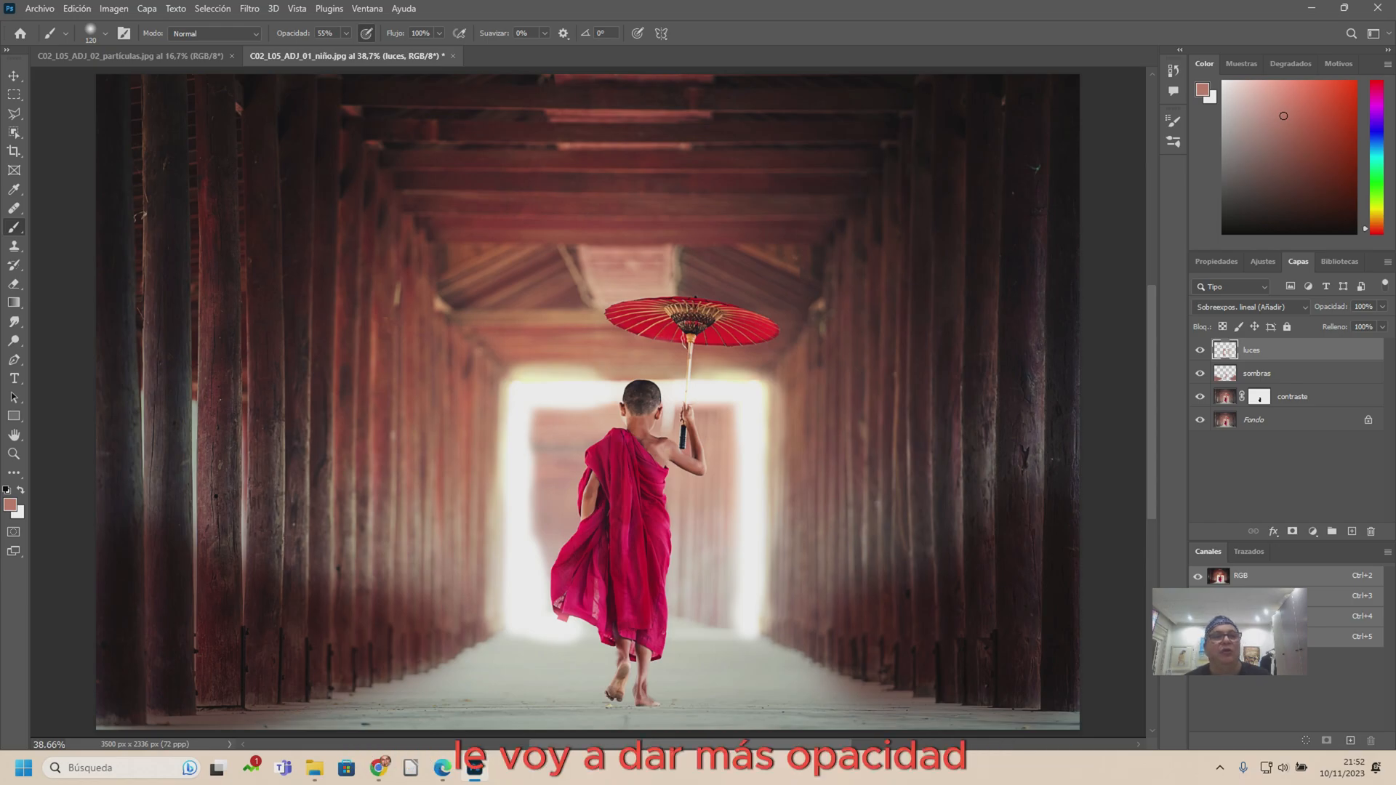
- Set the brush opacity to 39% and paint light over the back of the boy's head
left_click(346, 33)
left_click_drag(346, 49, 335, 49)
left_click_drag(625, 391, 652, 391)
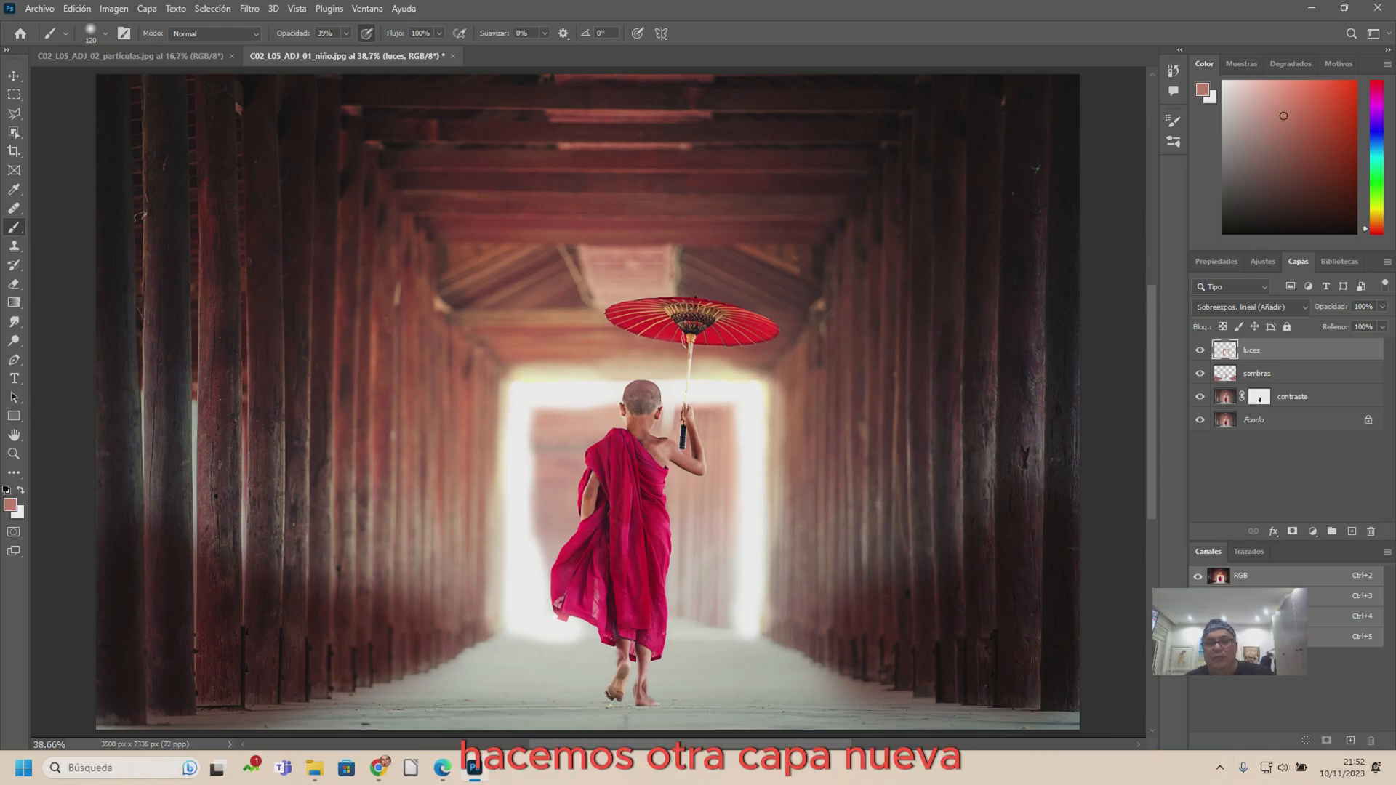
- Add another new layer above the painted luces layer and name it luces too
key("ctrl+shift+alt+n")
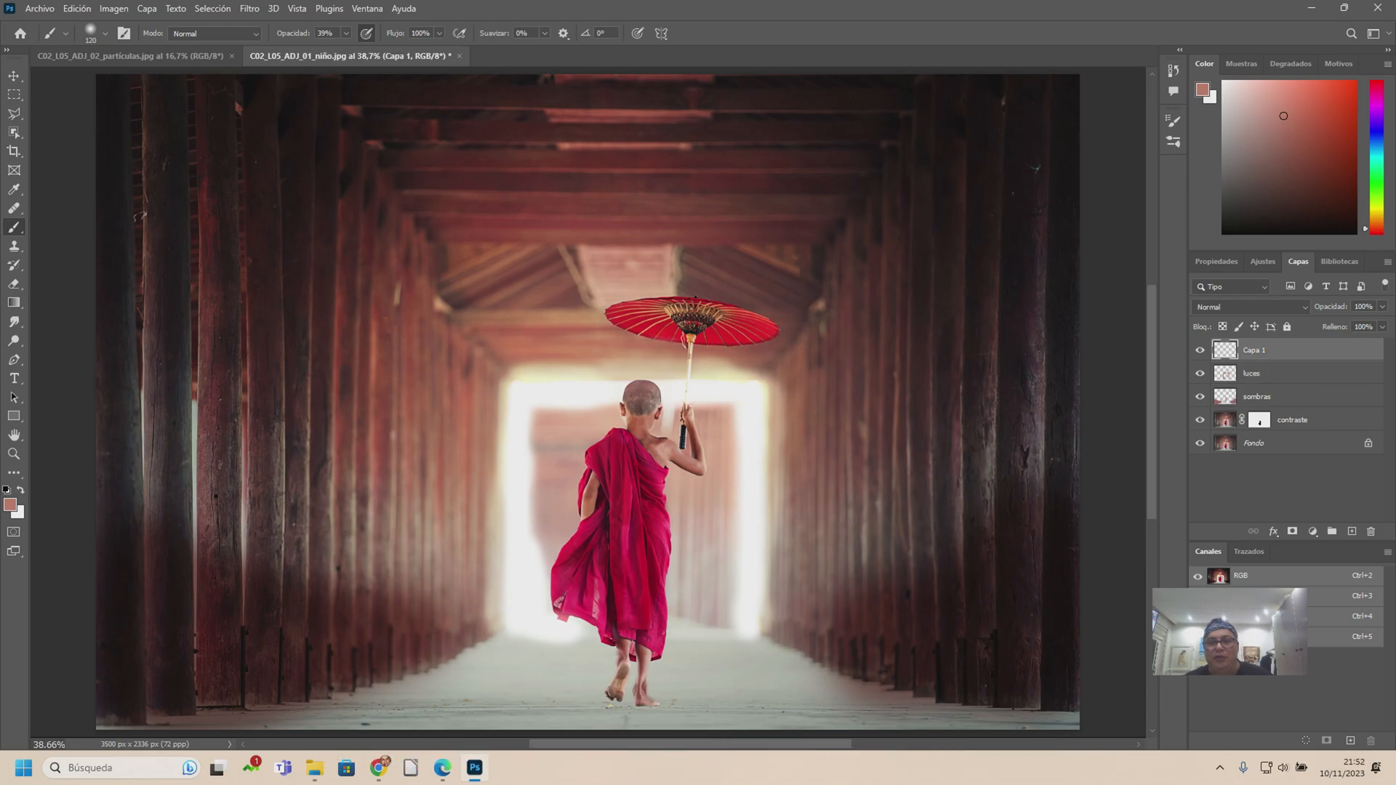
double_click(1308, 350)
left_click(982, 109)
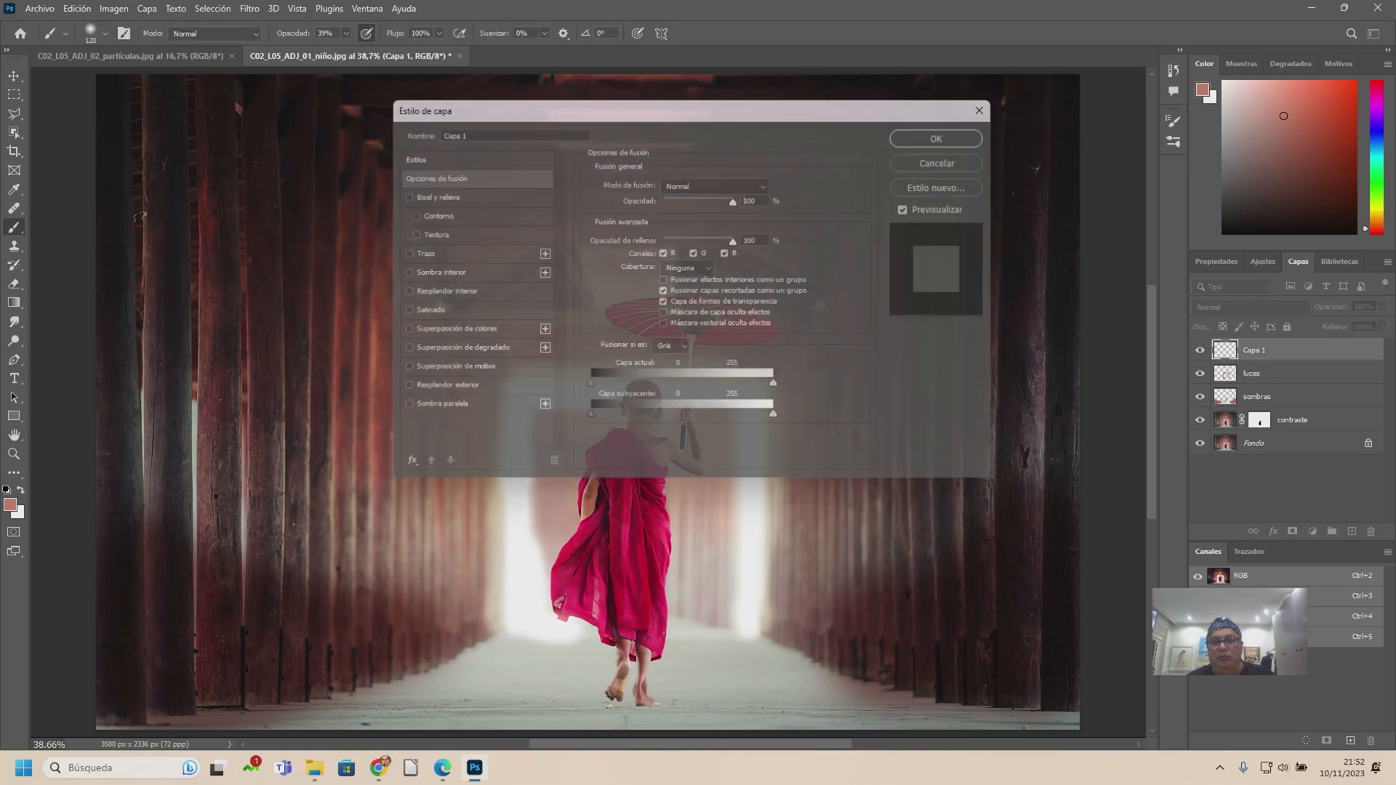
double_click(1254, 350)
key("BackSpace")
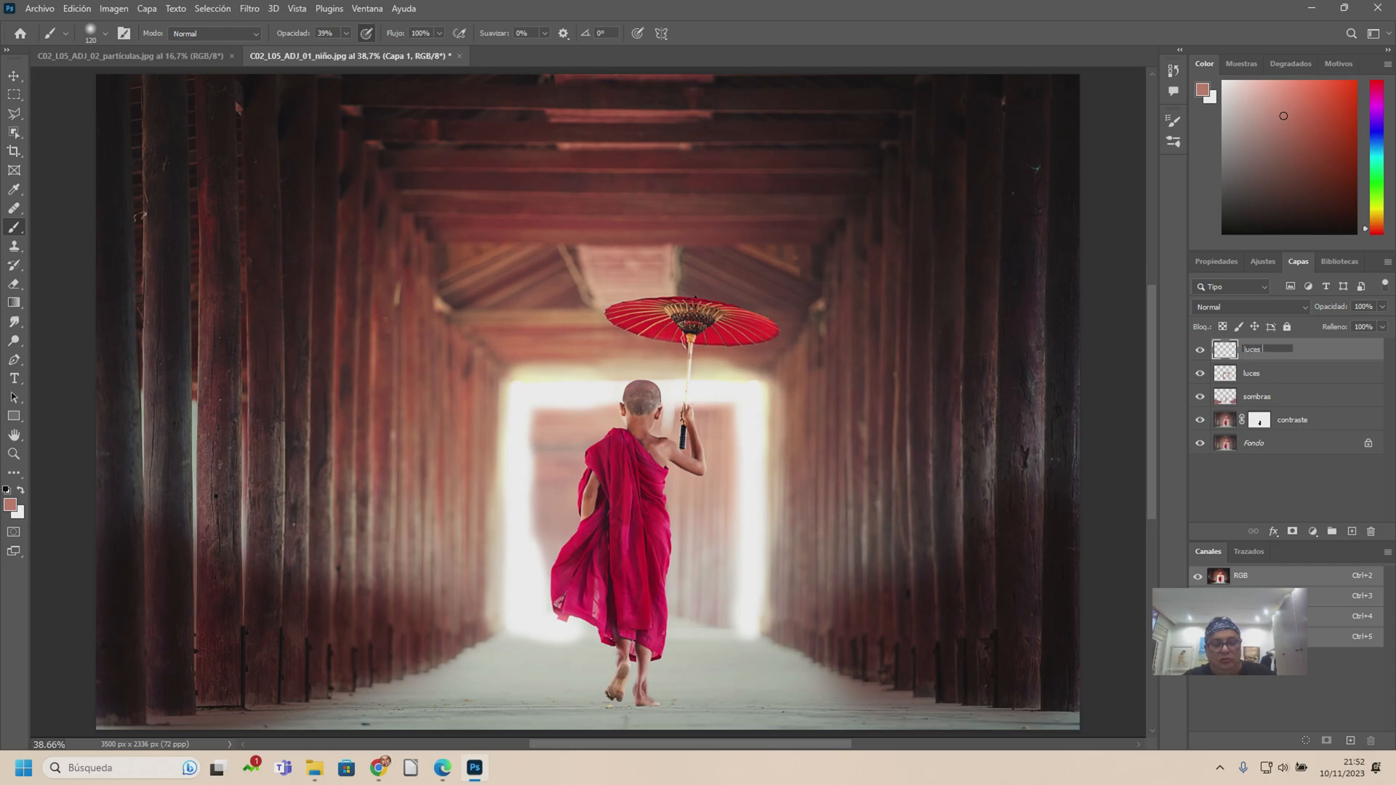
key("Return")
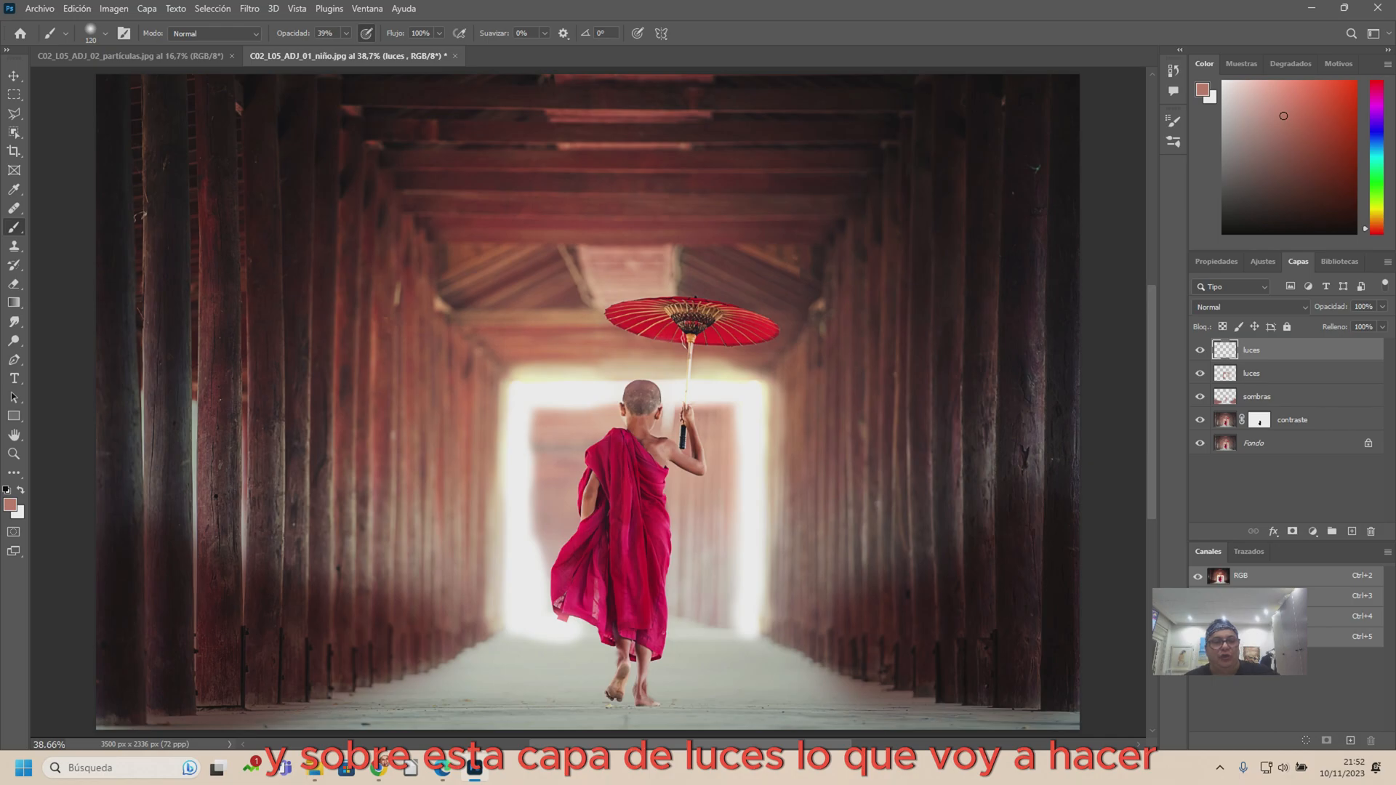
- Choose the soft round 25 px brush tip with 0% hardness and set the upper luces layer to Sobreexpos. lineal (Añadir)
left_click(125, 33)
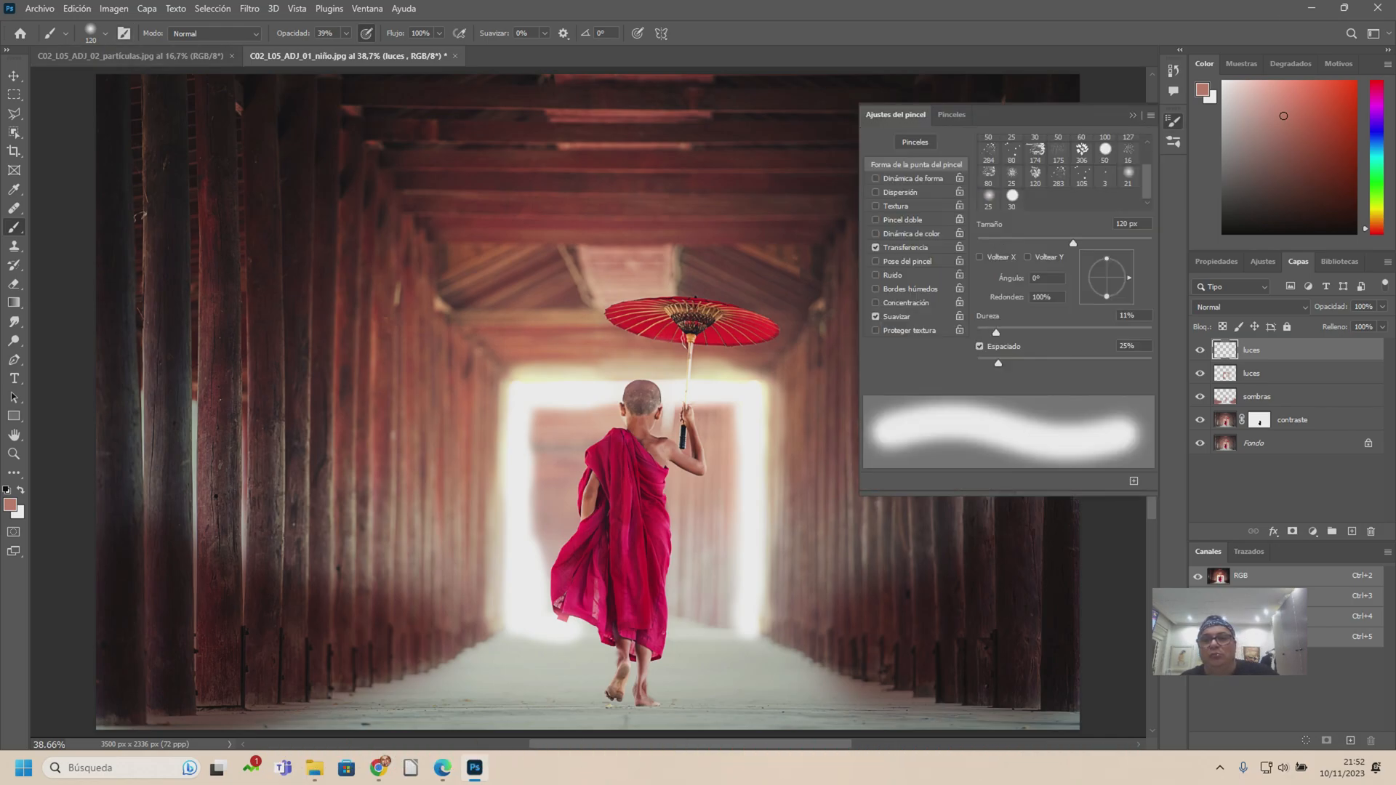
left_click(989, 199)
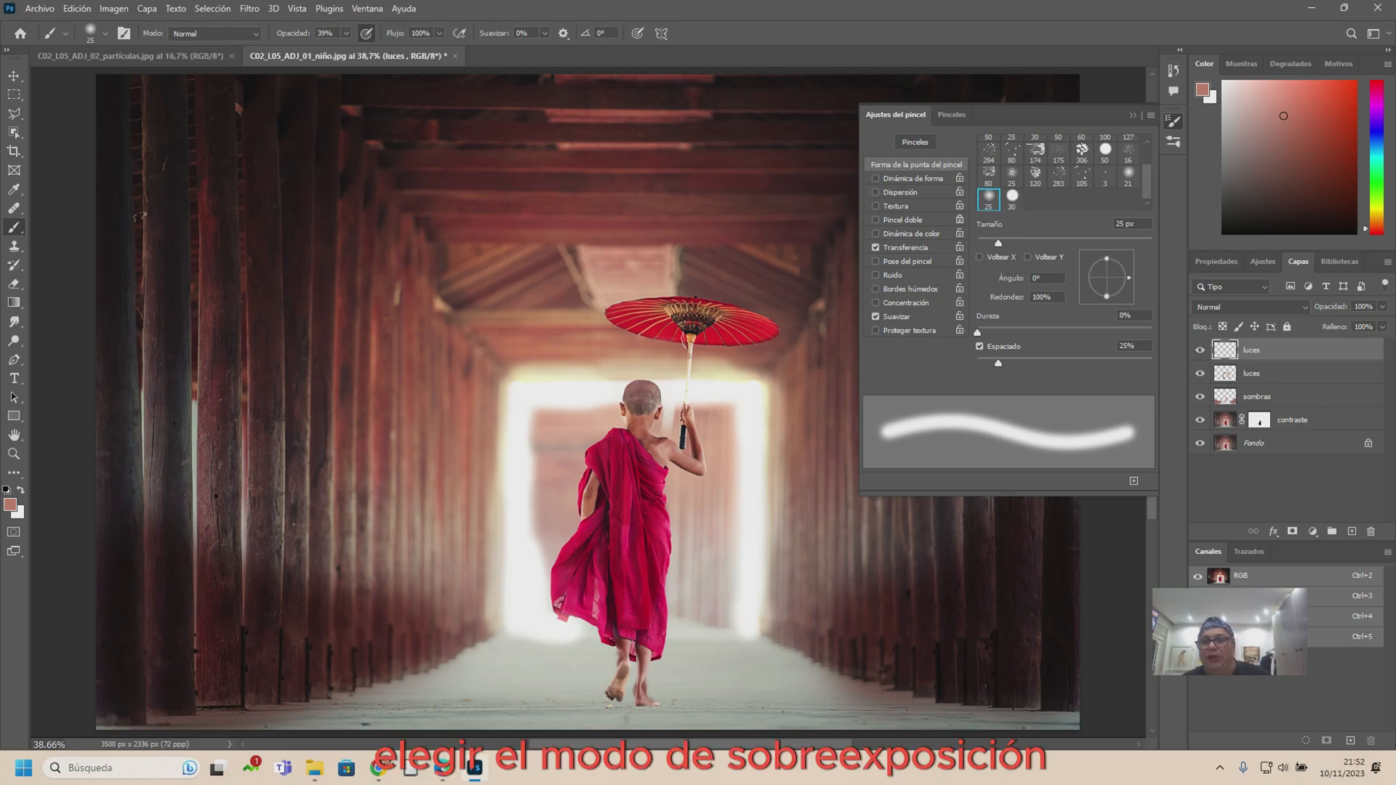
left_click(1249, 307)
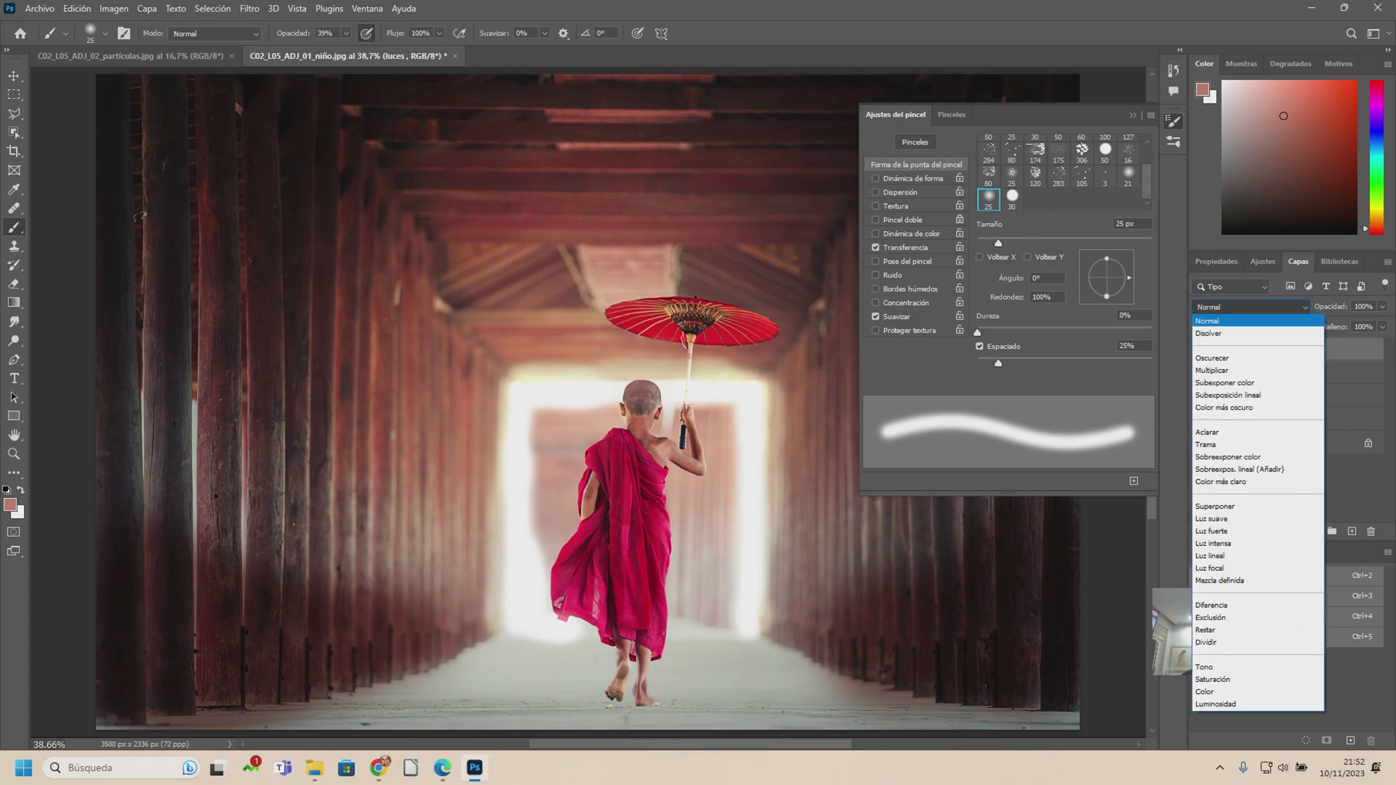
key("Escape")
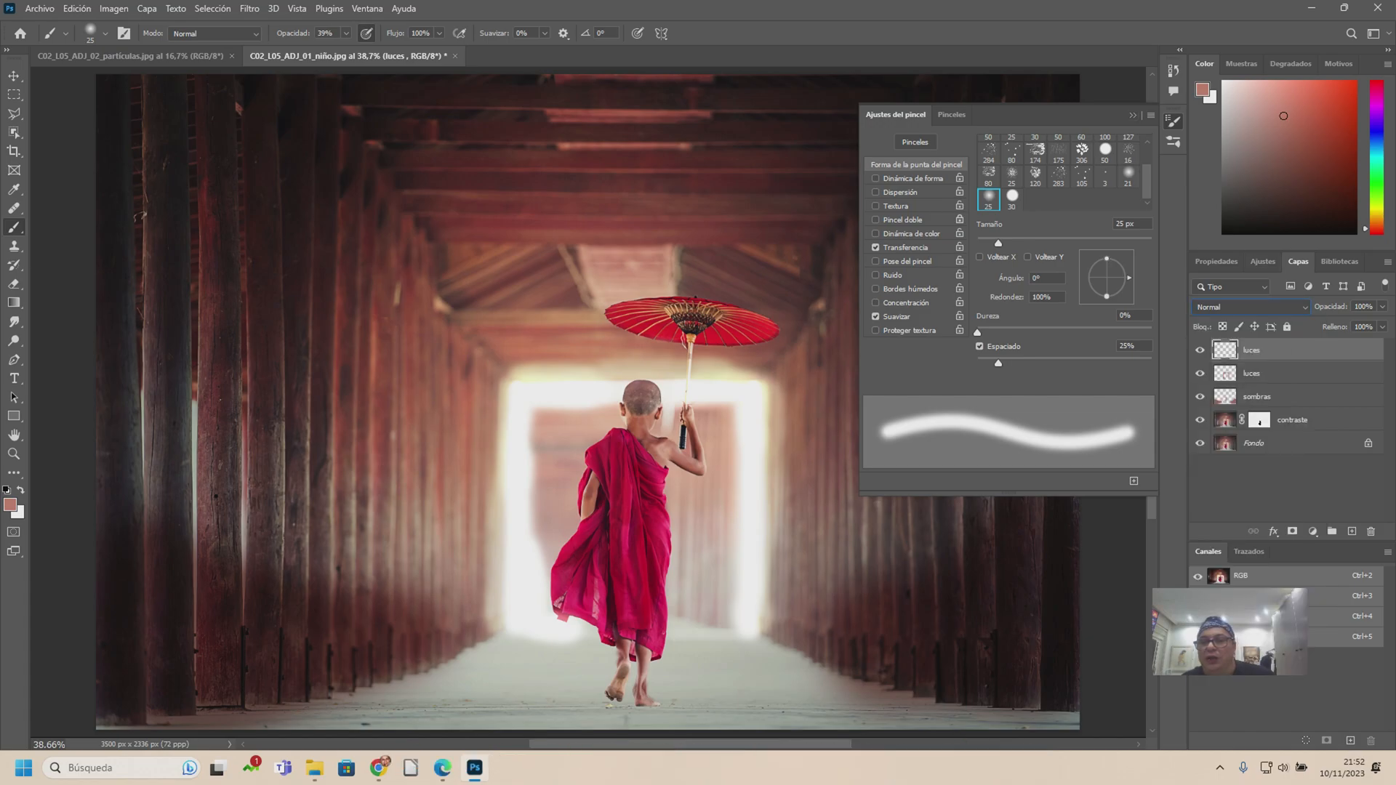
key("F5")
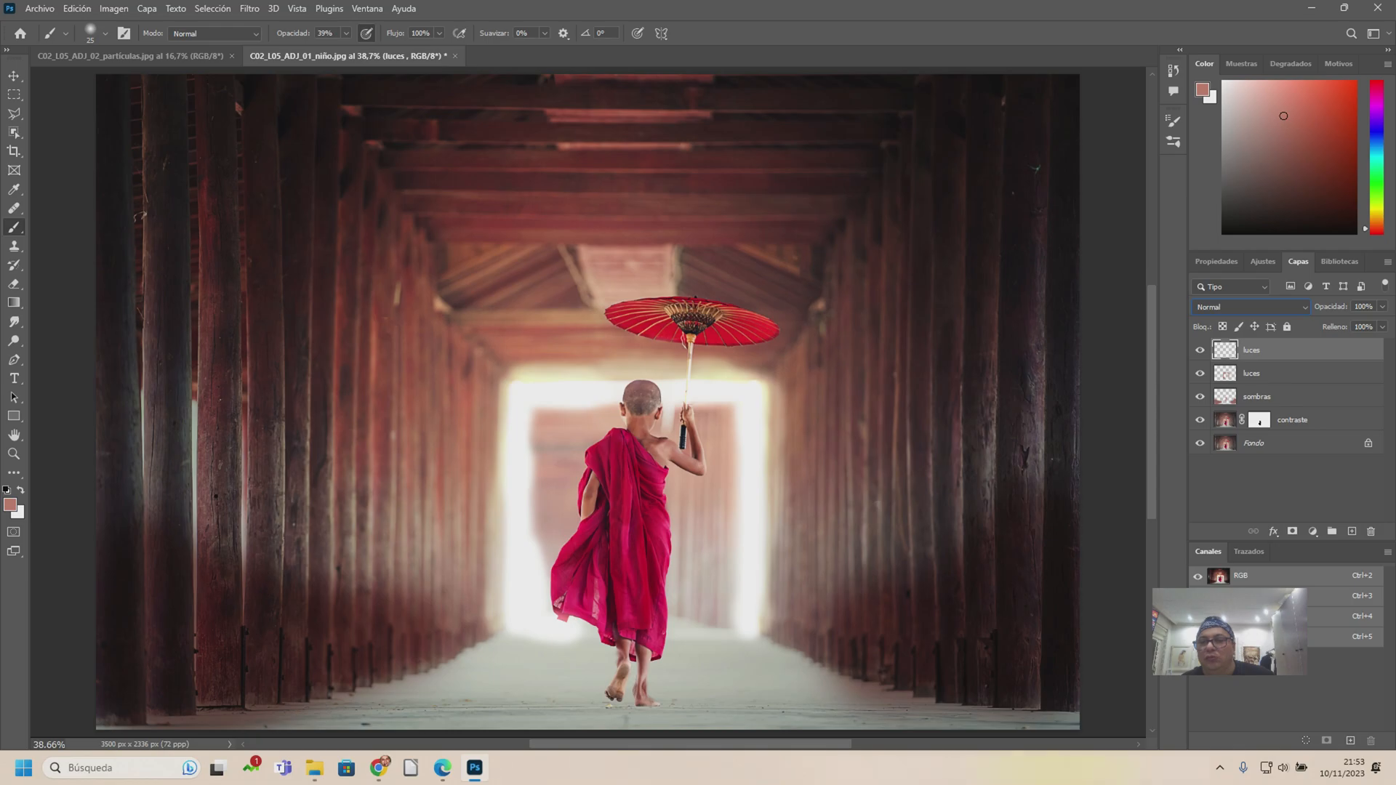
left_click(1249, 307)
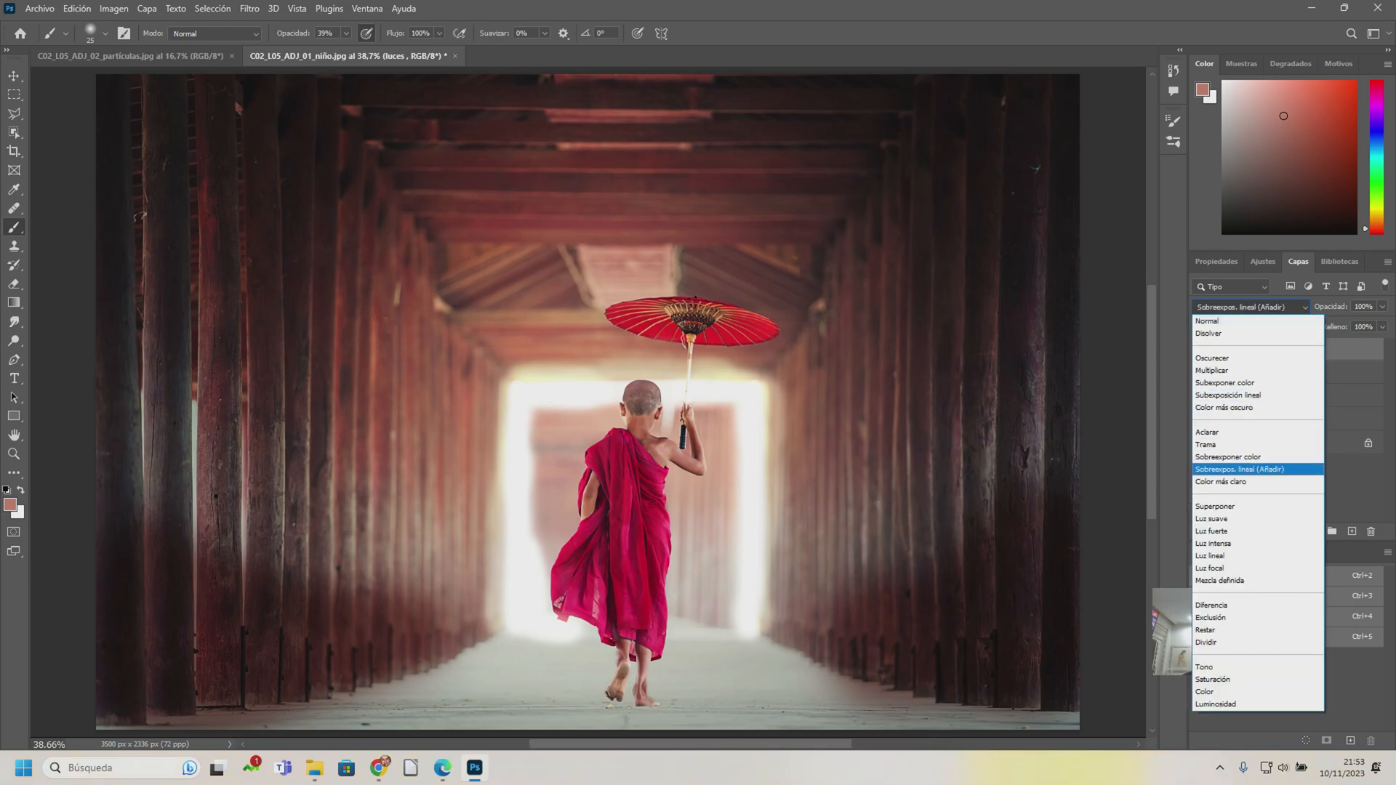
key("Return")
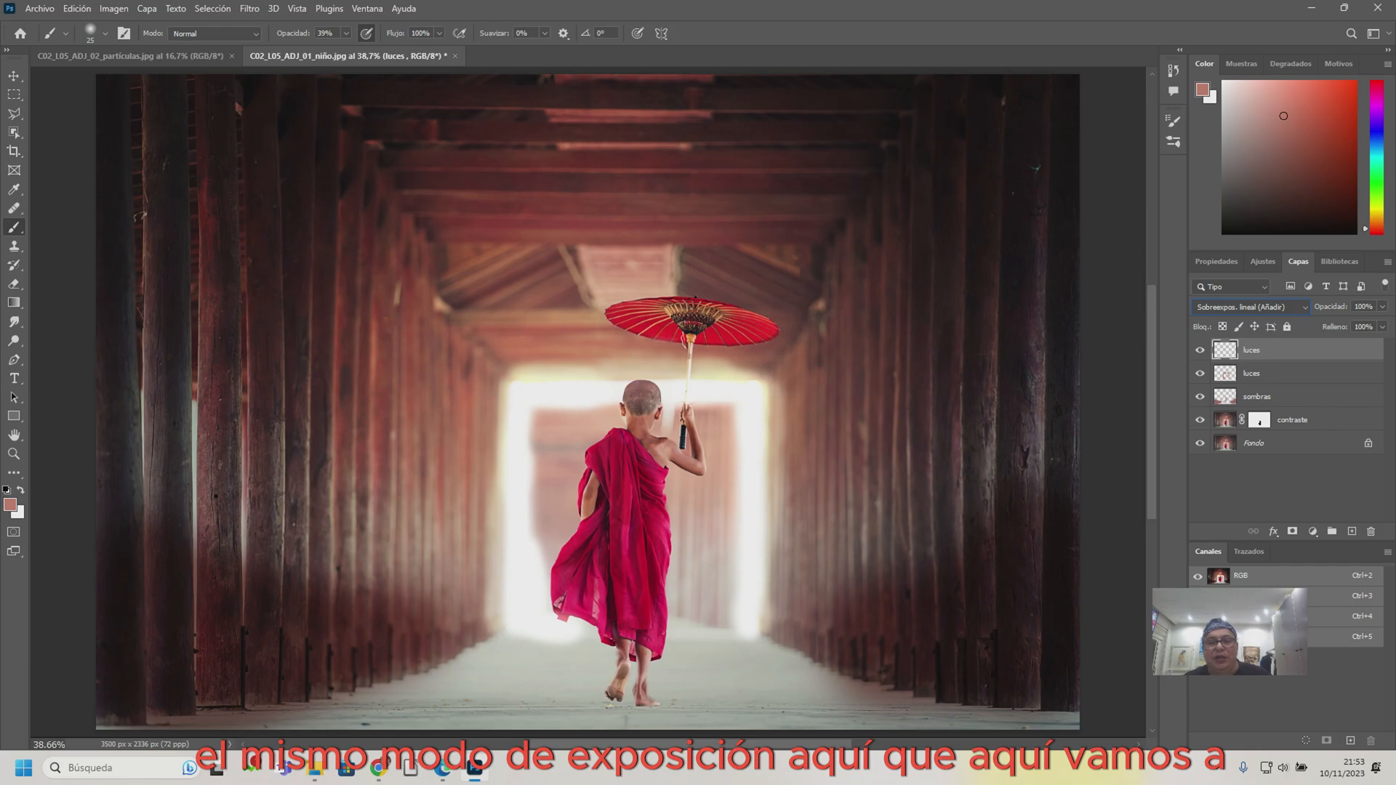
- Enlarge the brush to about 1300 px and dab soft light over the left-hand columns on the upper luces layer
left_click_drag(240, 159, 407, 162)
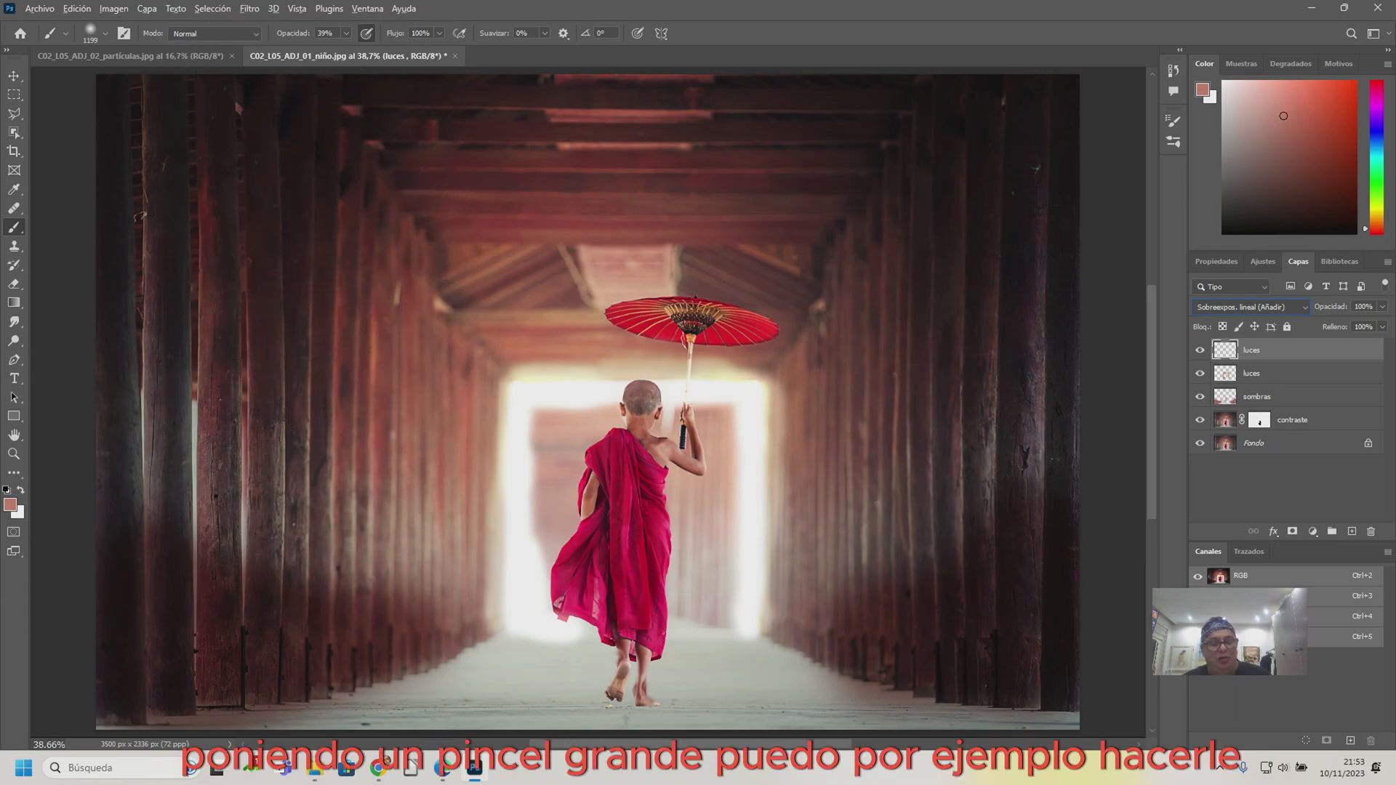
left_click_drag(317, 267, 337, 267)
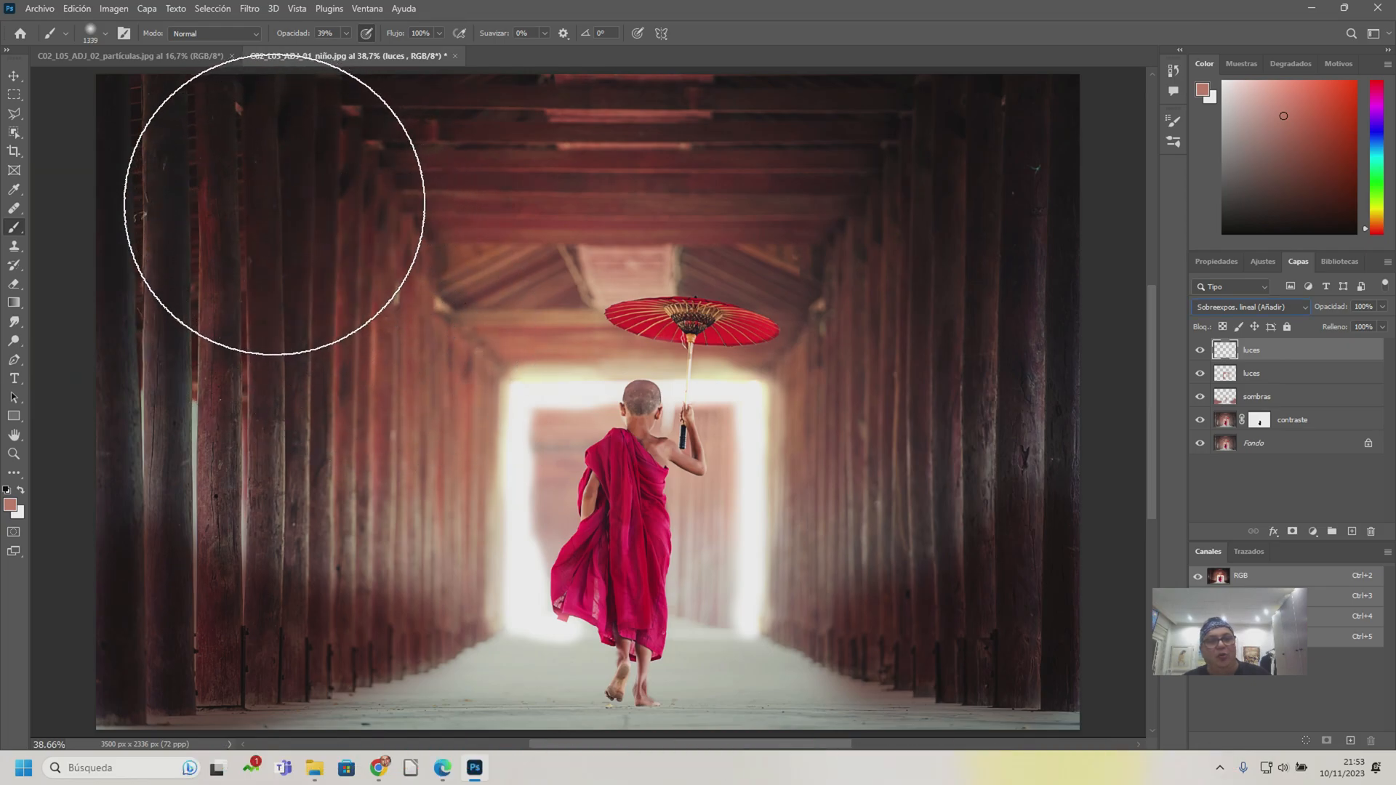
left_click(271, 204)
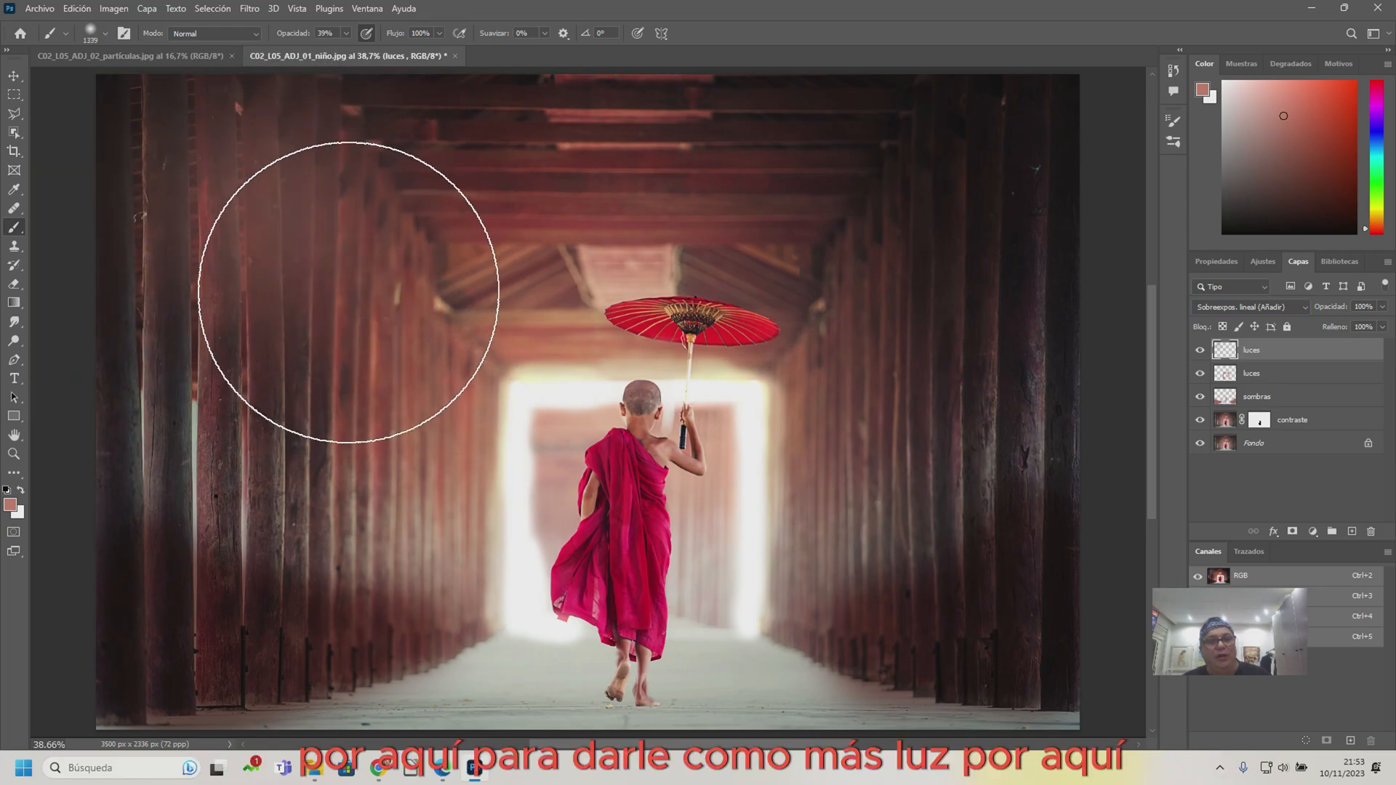
left_click(368, 310)
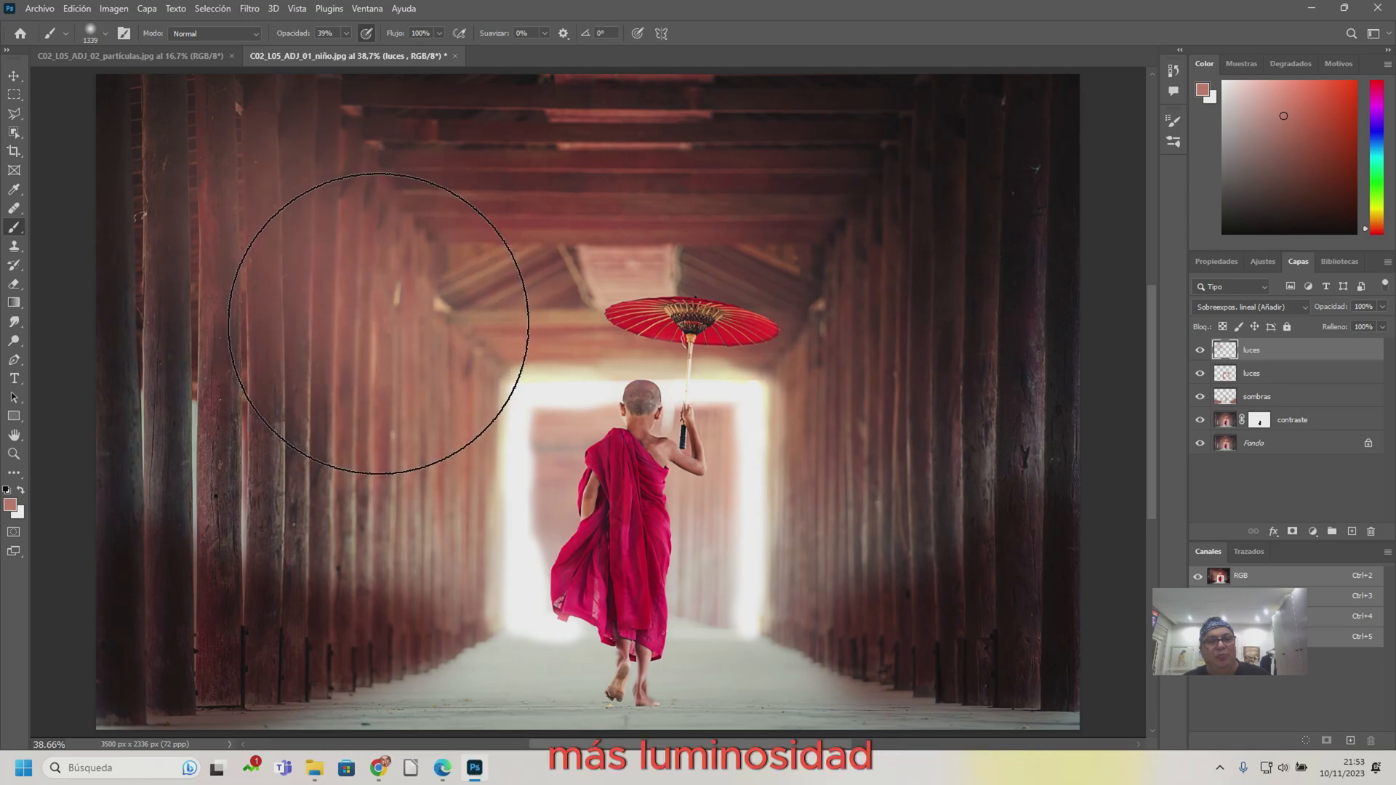
left_click(385, 329)
left_click(240, 204)
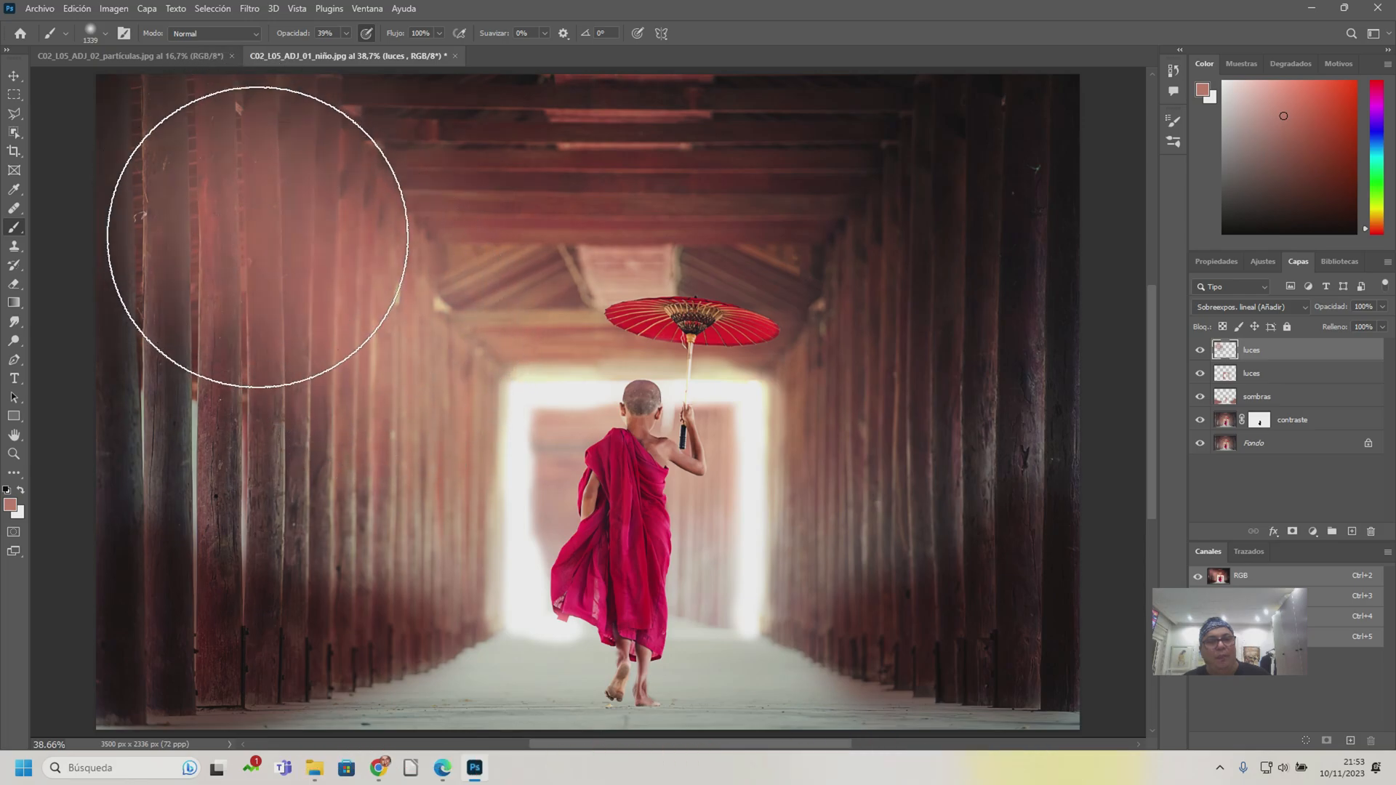
left_click(330, 302)
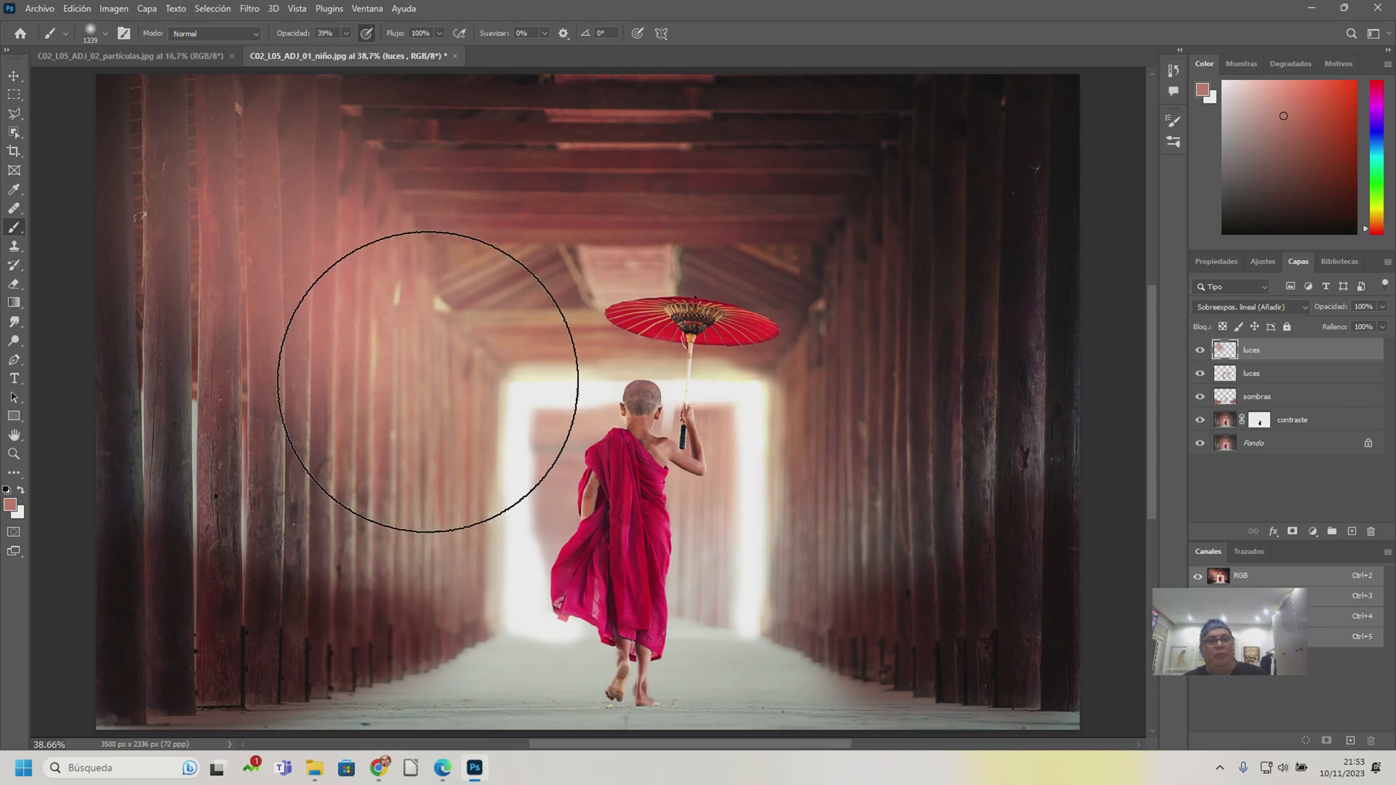
left_click(410, 352)
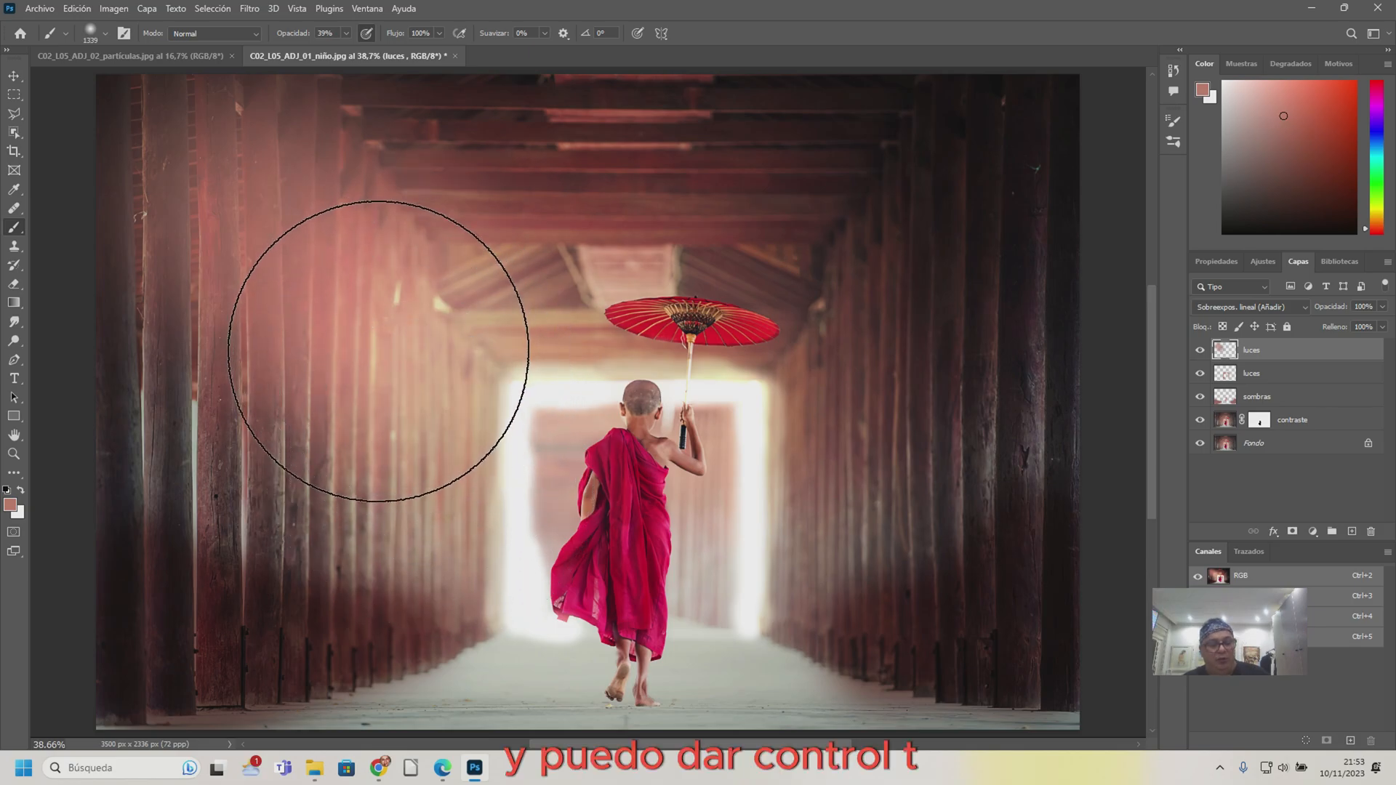
- Free-transform the upper luces layer, moving its glow lower over the left-hand columns, rotated 0.25° and scaled to about 101%
key("ctrl+t")
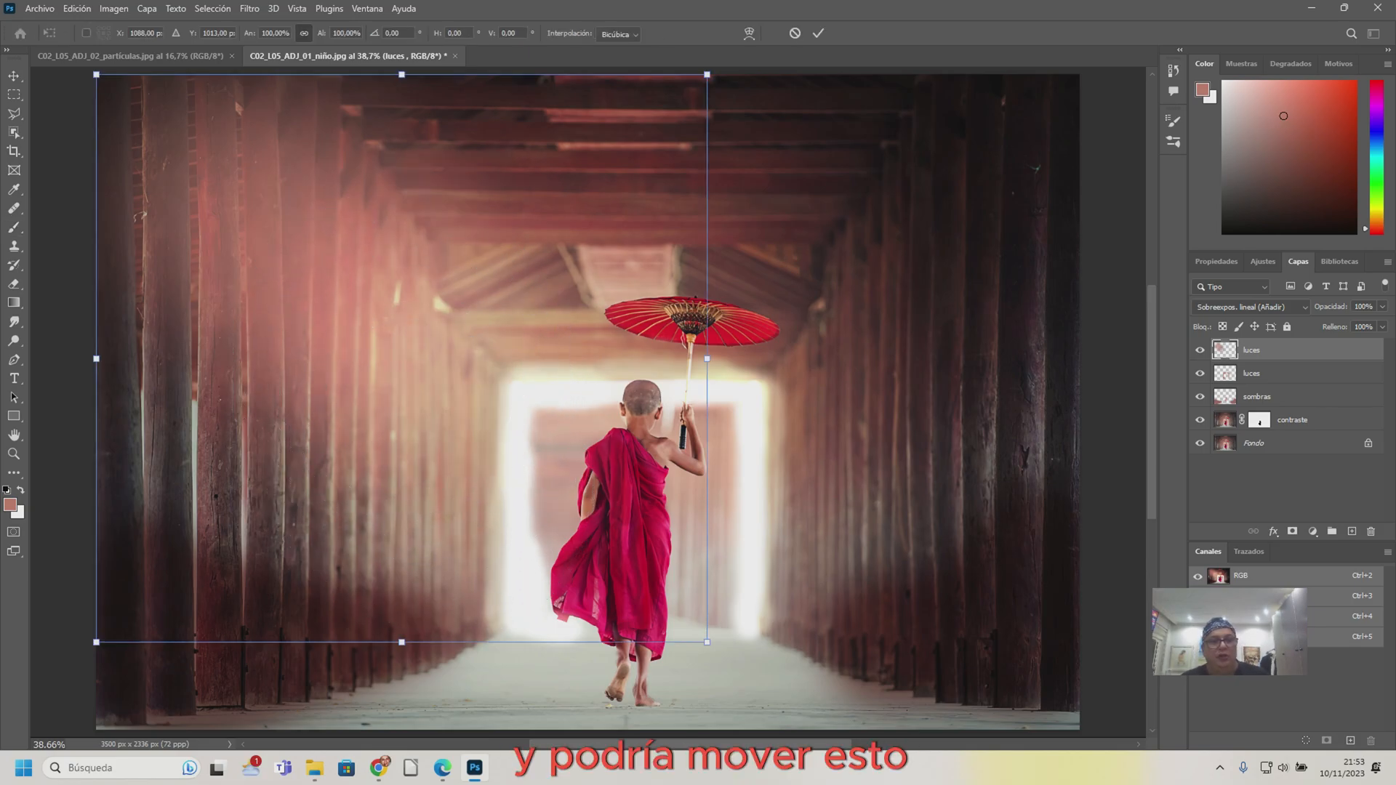
left_click_drag(718, 67, 596, 206)
left_click_drag(457, 294, 458, 238)
left_click_drag(598, 152, 616, 134)
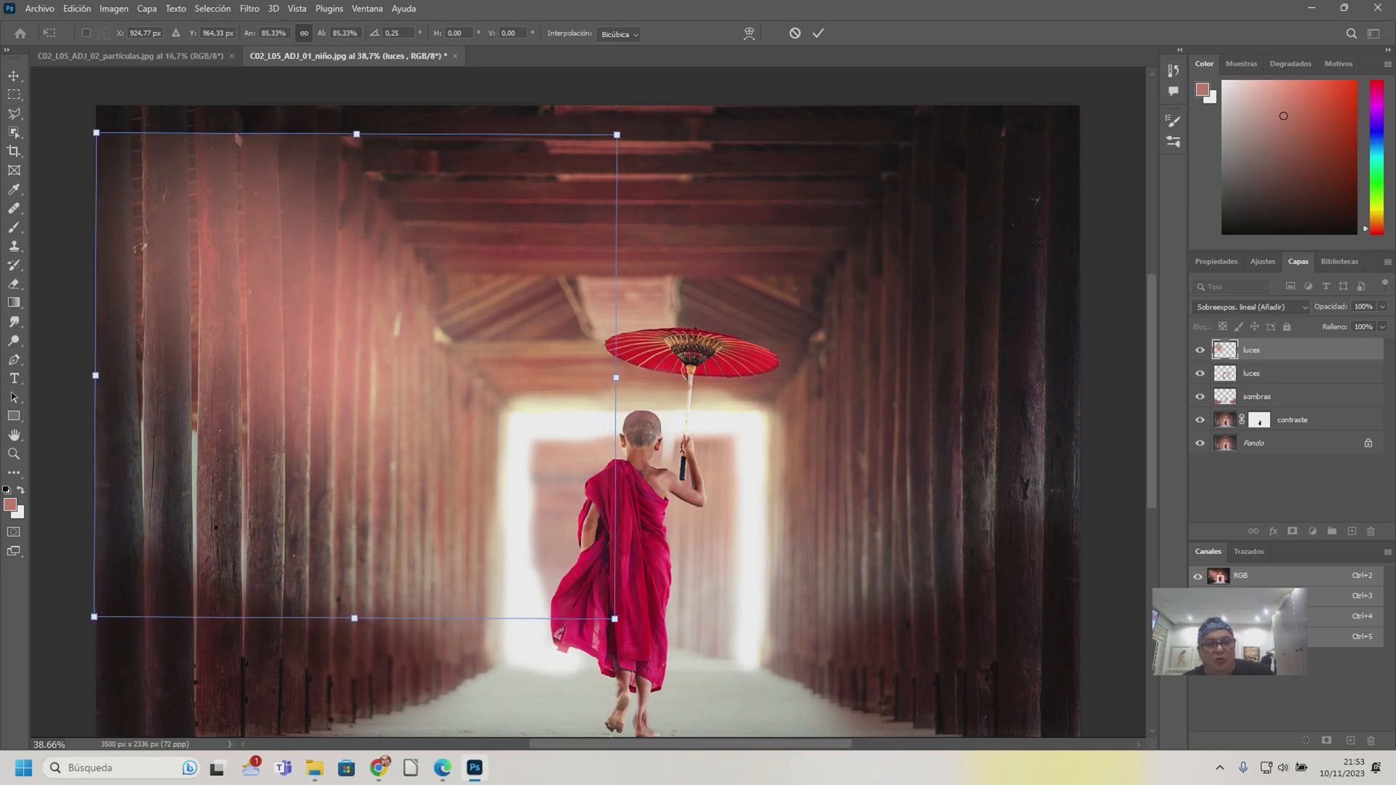
left_click_drag(614, 619, 713, 711)
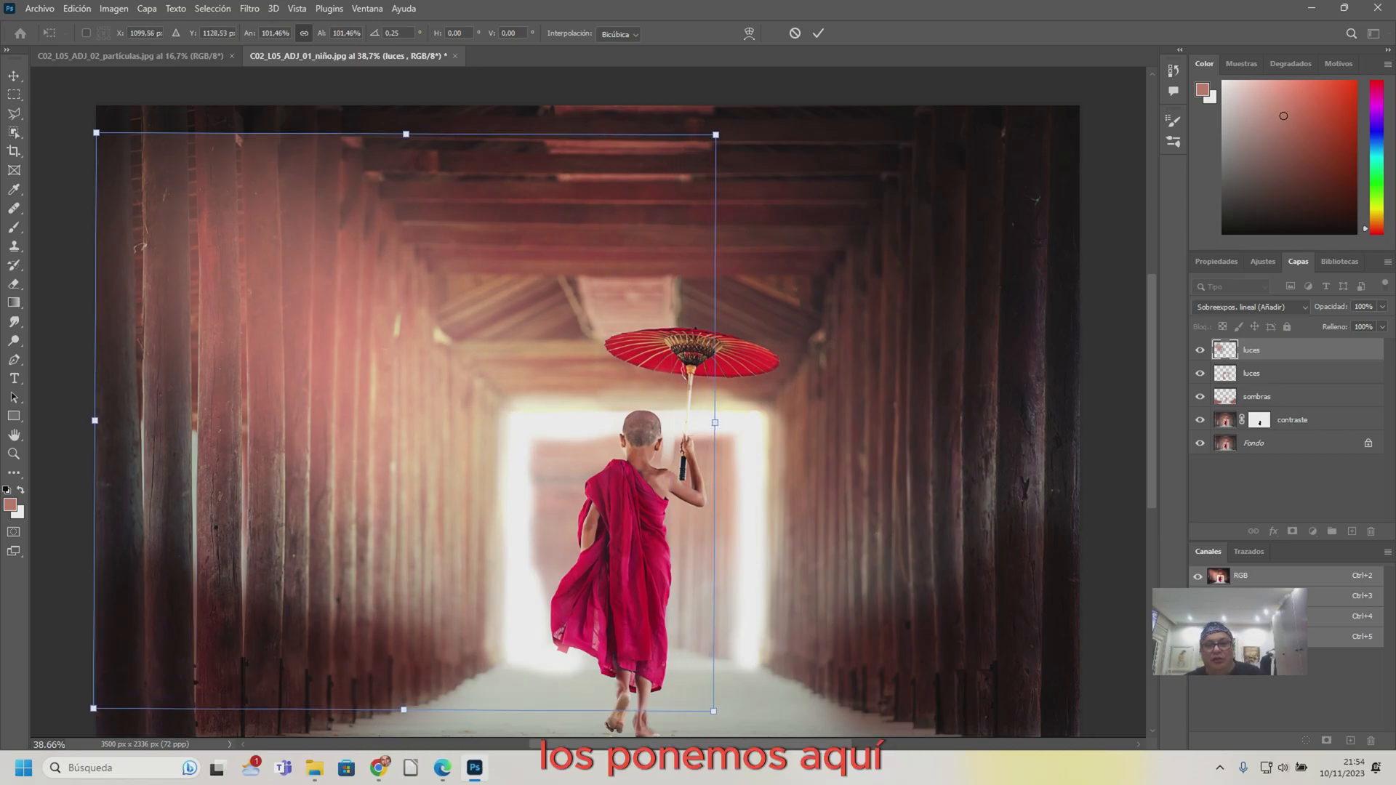
key("Return")
key("b")
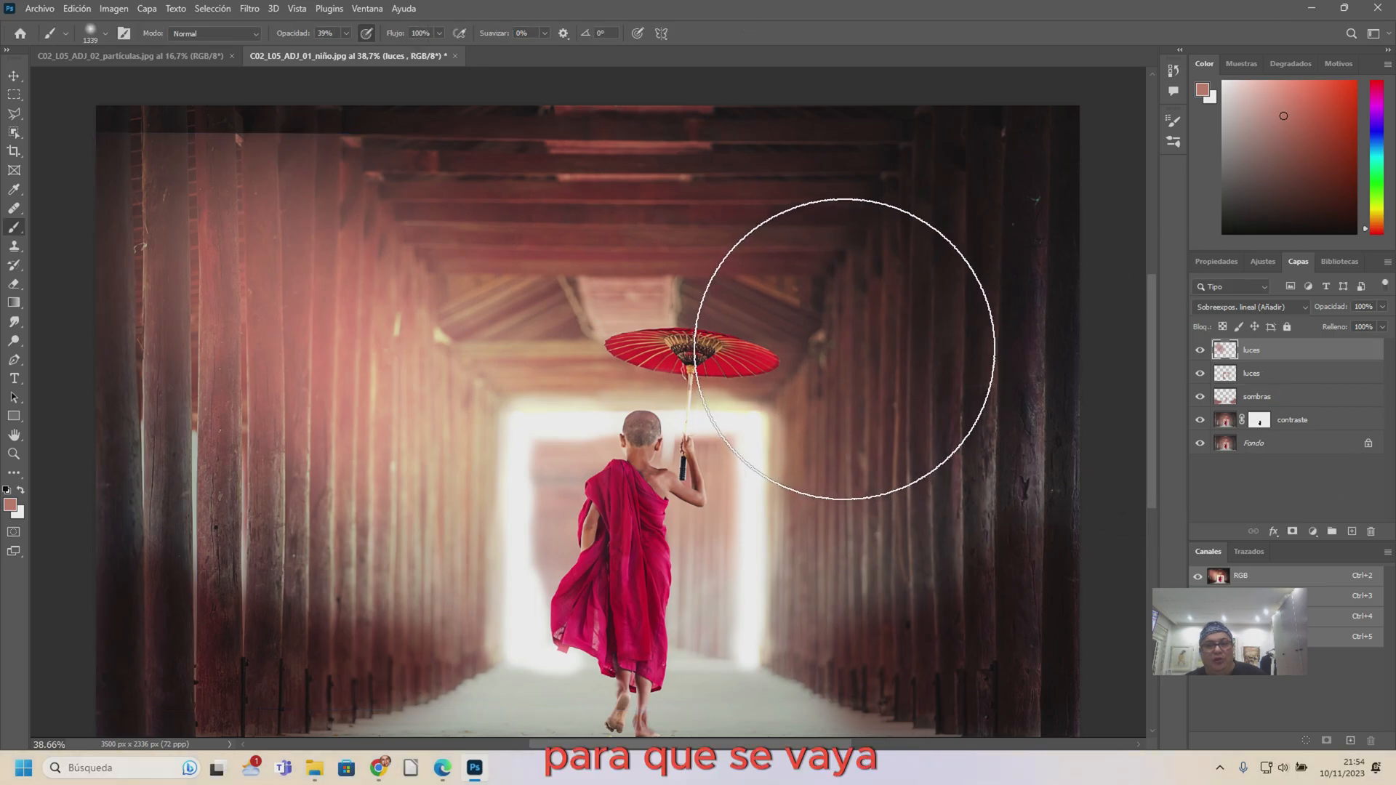
- Duplicate the upper luces layer and reduce the copy's opacity to 49%
key("v")
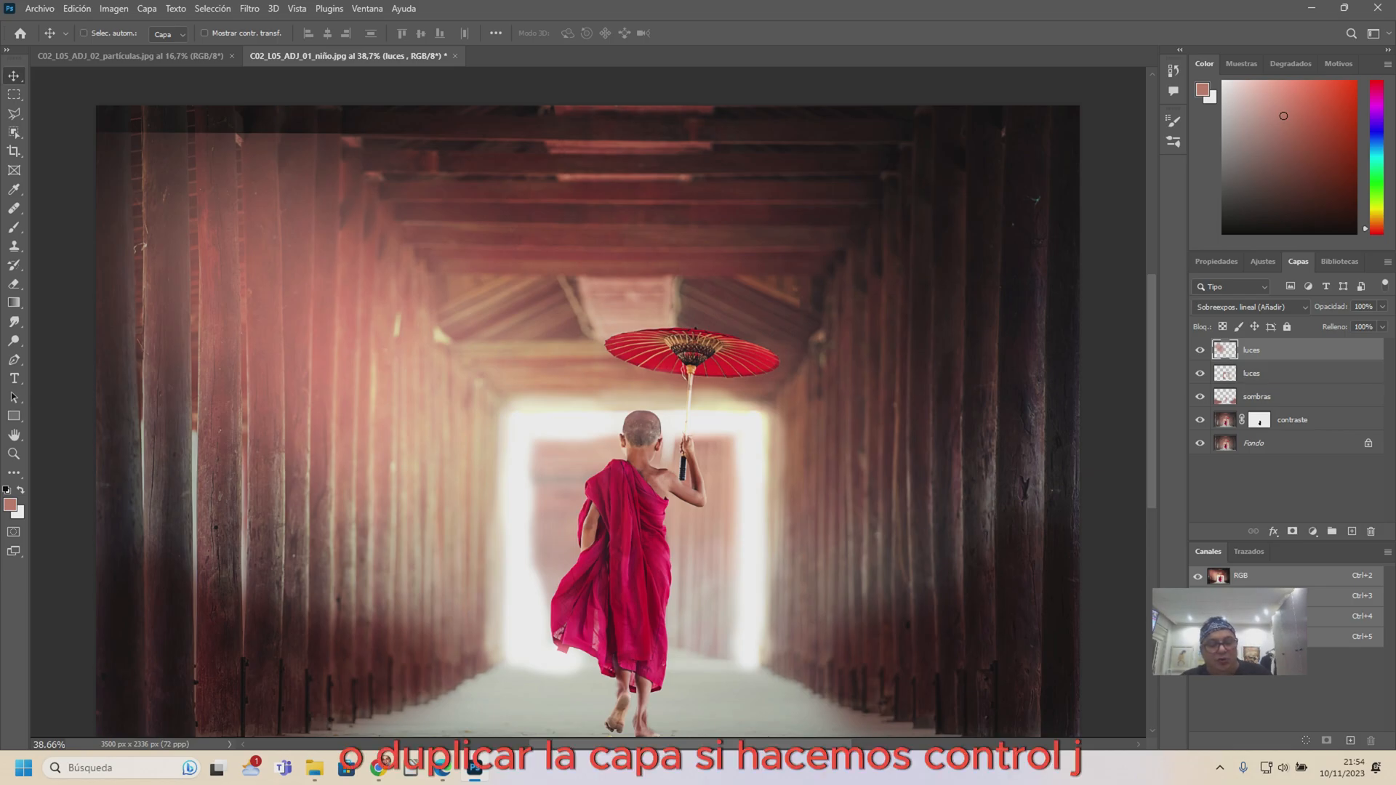
key("ctrl+j")
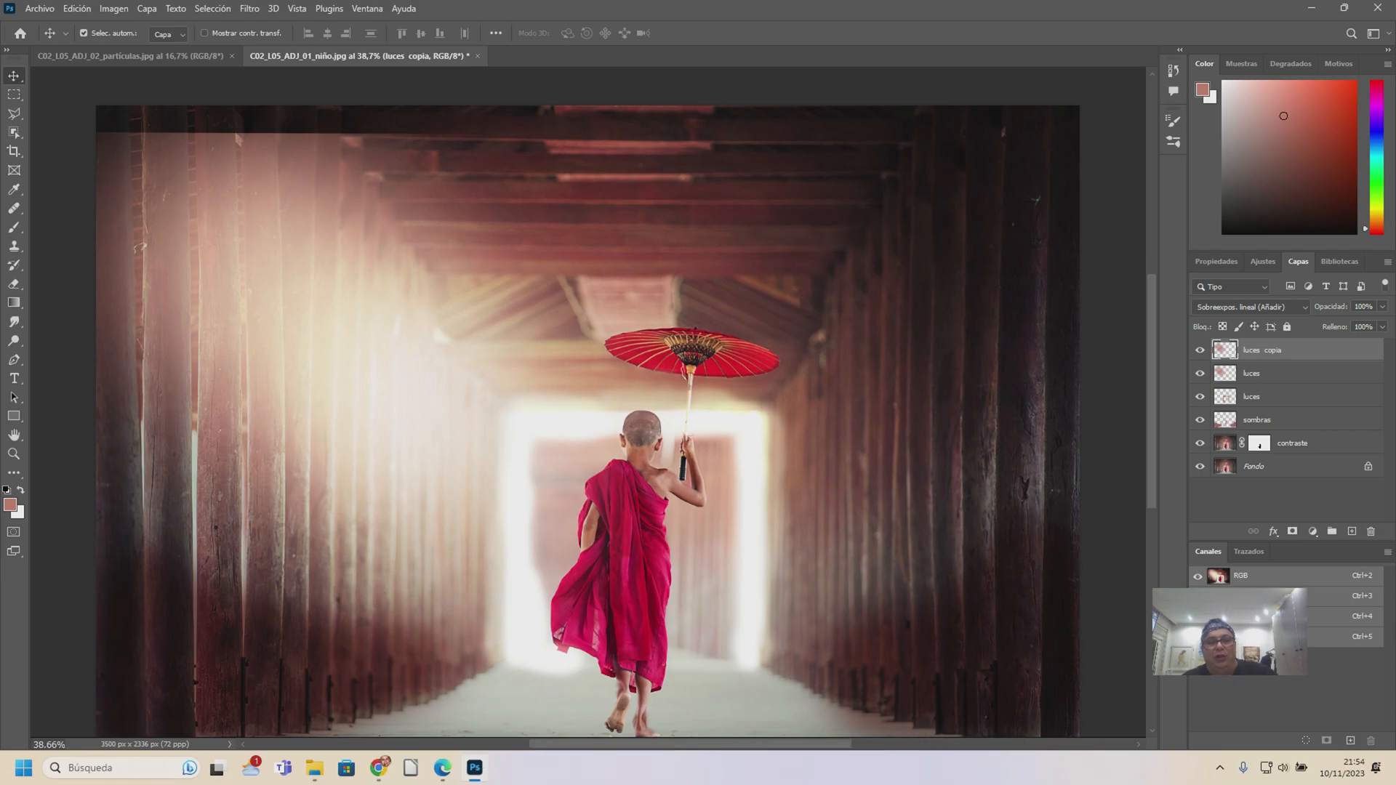
left_click(1381, 306)
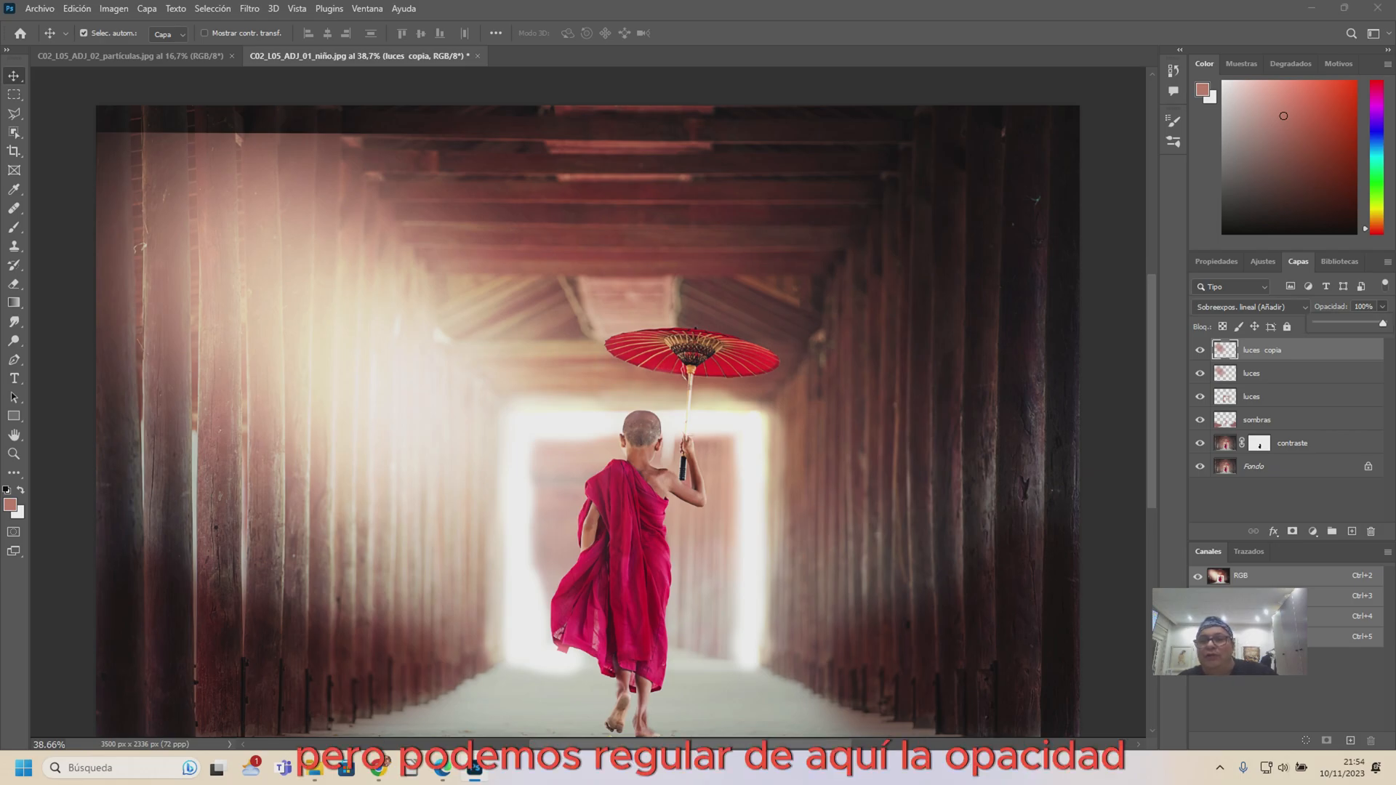
left_click_drag(1384, 322, 1334, 323)
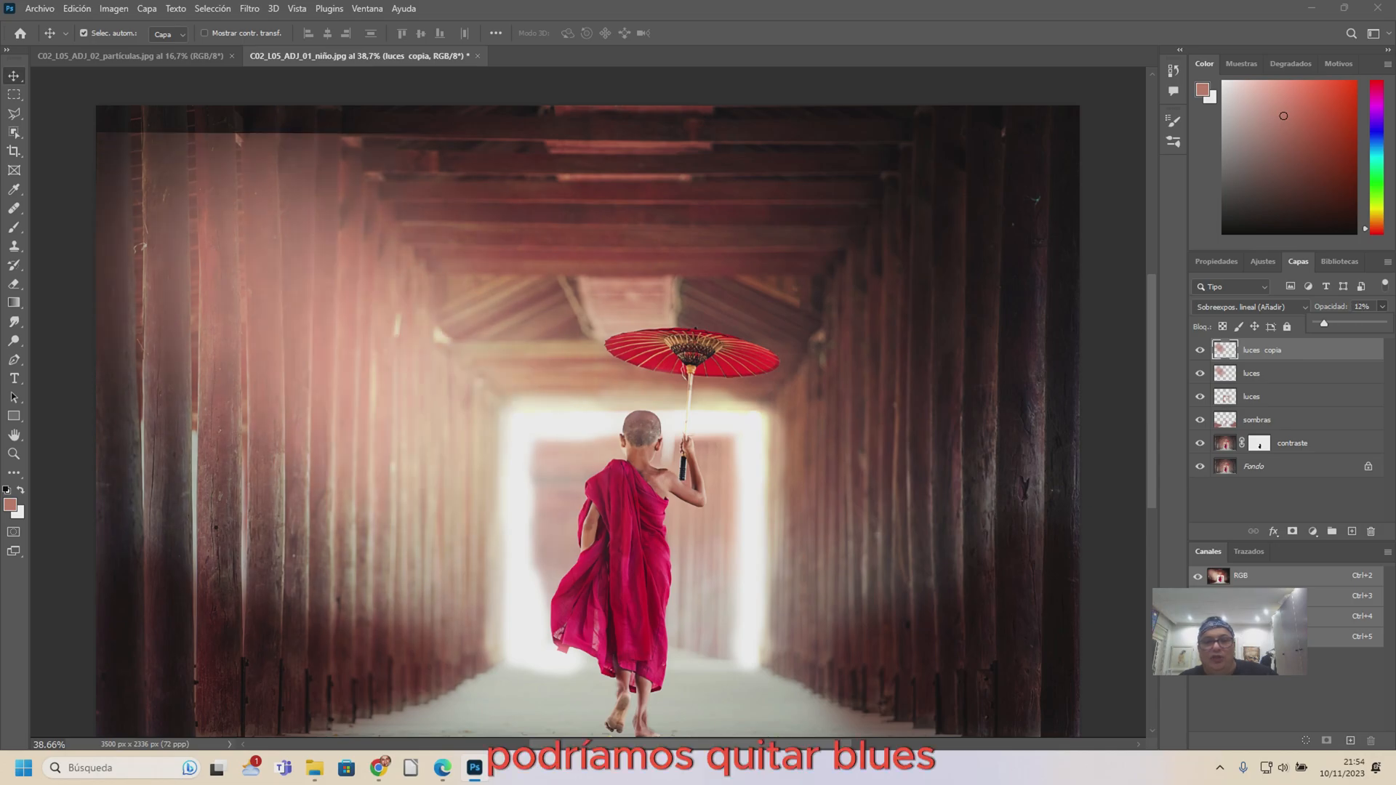
left_click(1199, 350)
left_click(1200, 351)
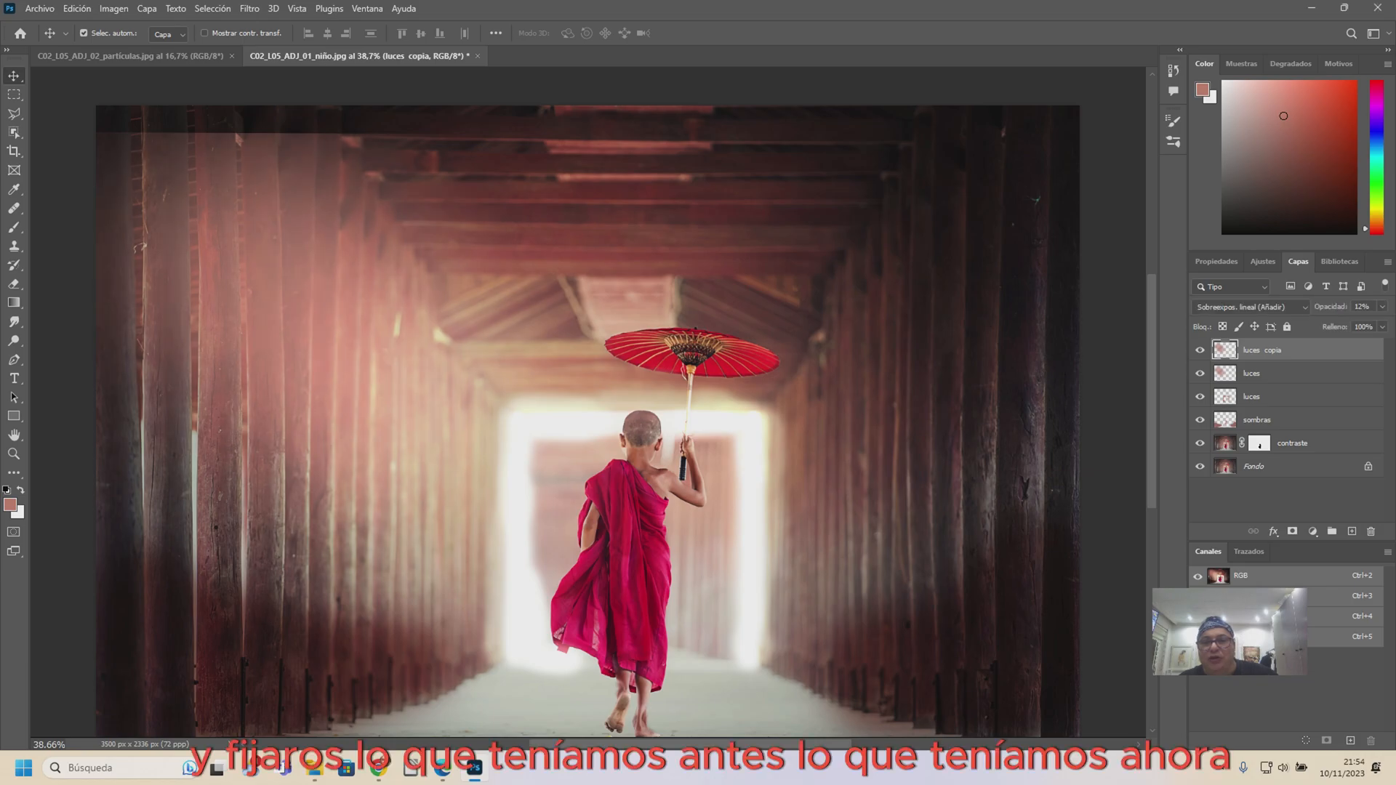
left_click(1382, 306)
left_click_drag(1334, 322, 1350, 322)
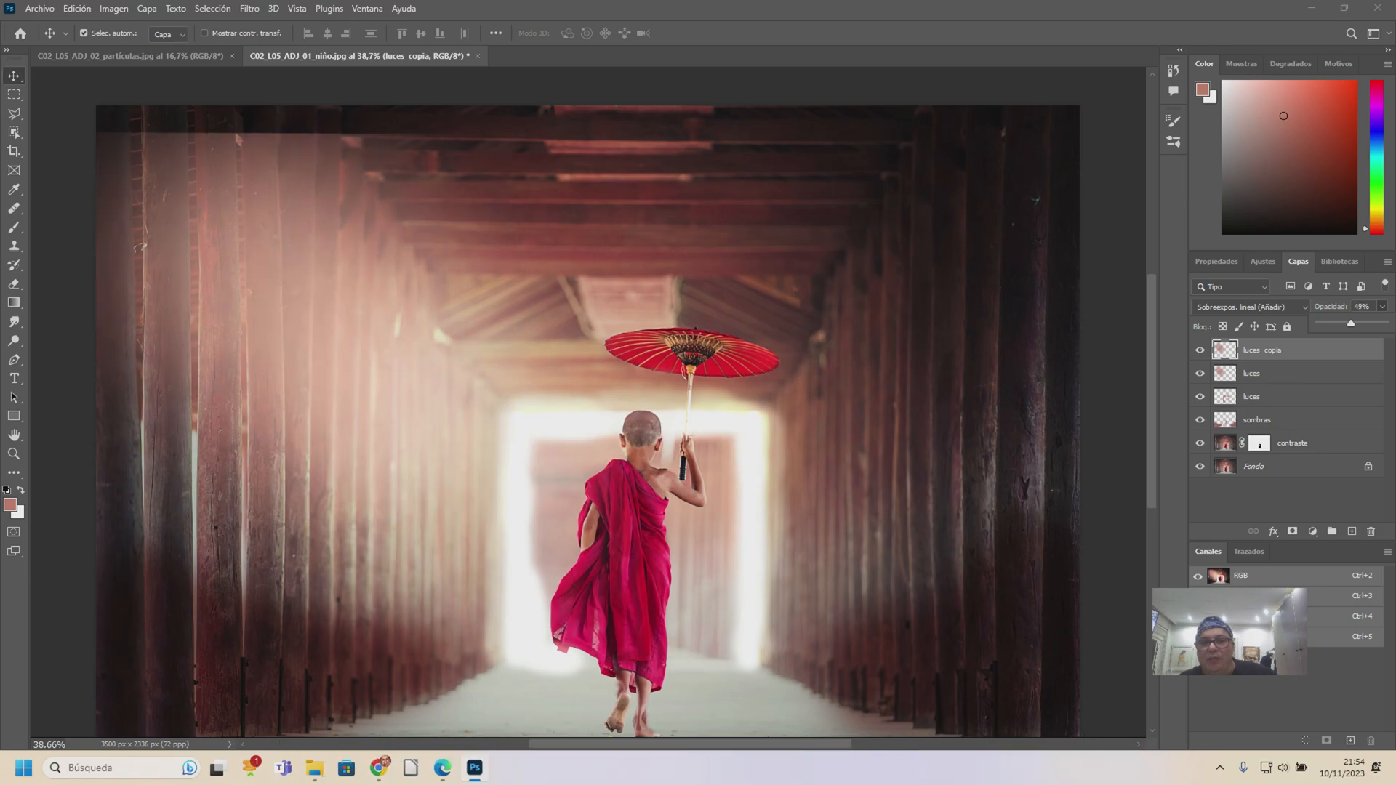
- Compare the photo with and without the luces copia layer and the luces layer directly beneath it
left_click(1199, 350)
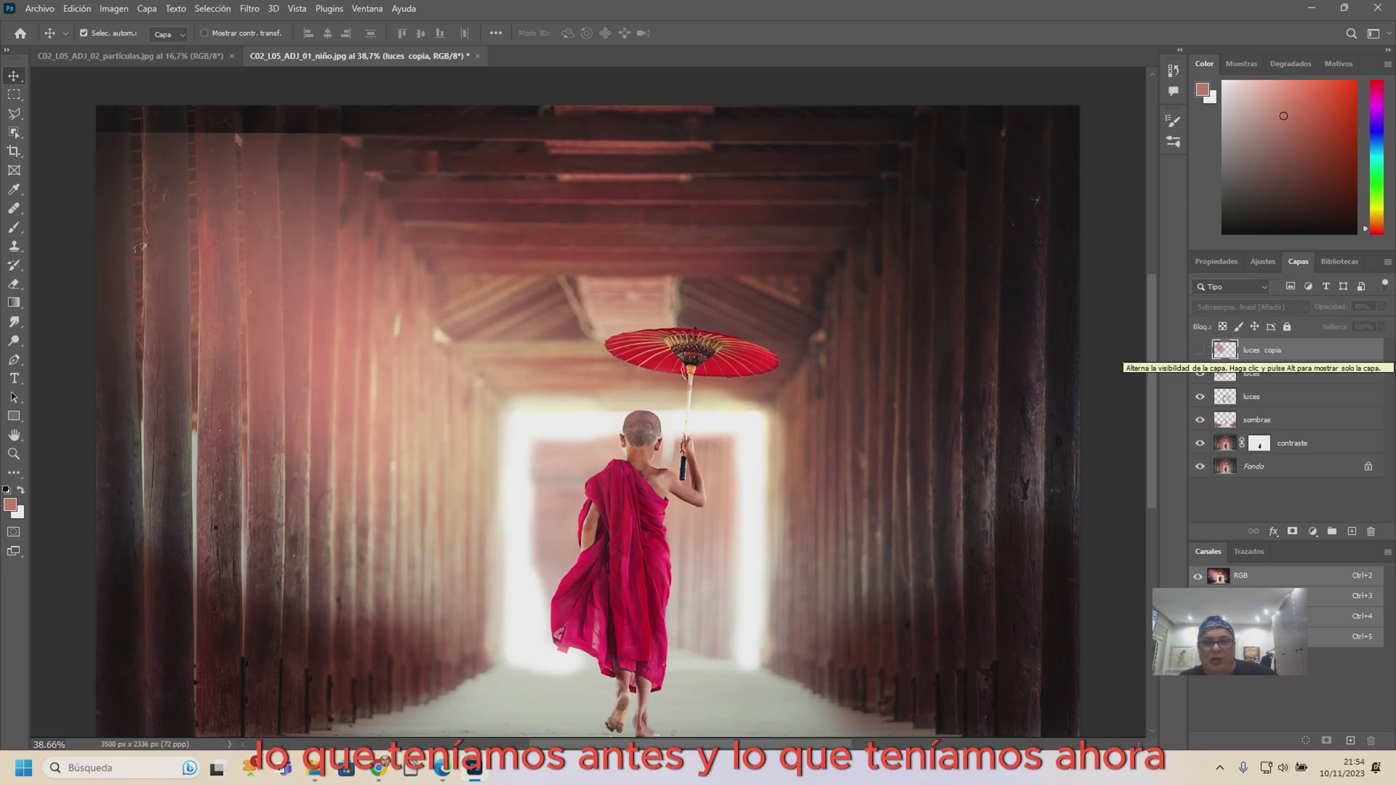
left_click(1200, 350)
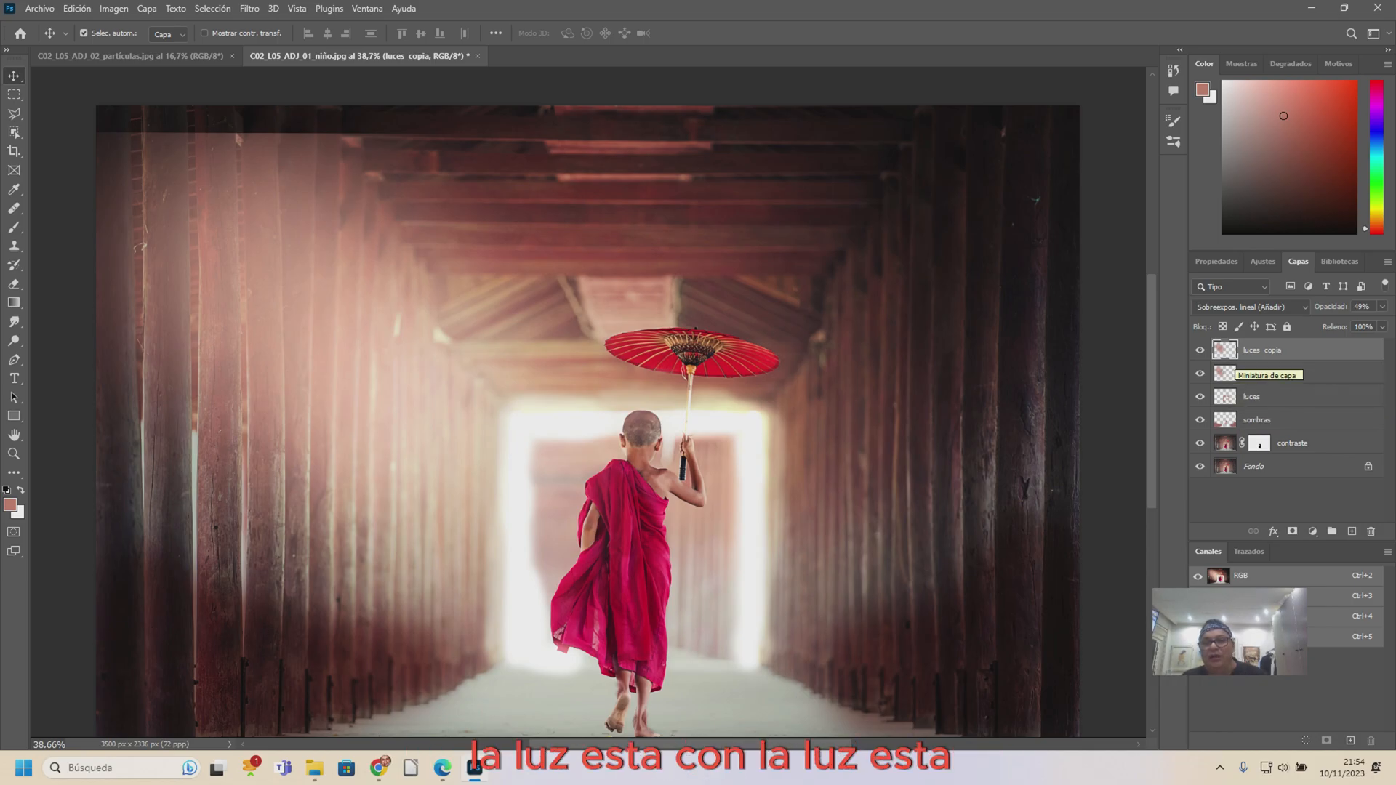
left_click(1199, 350)
left_click(1199, 374)
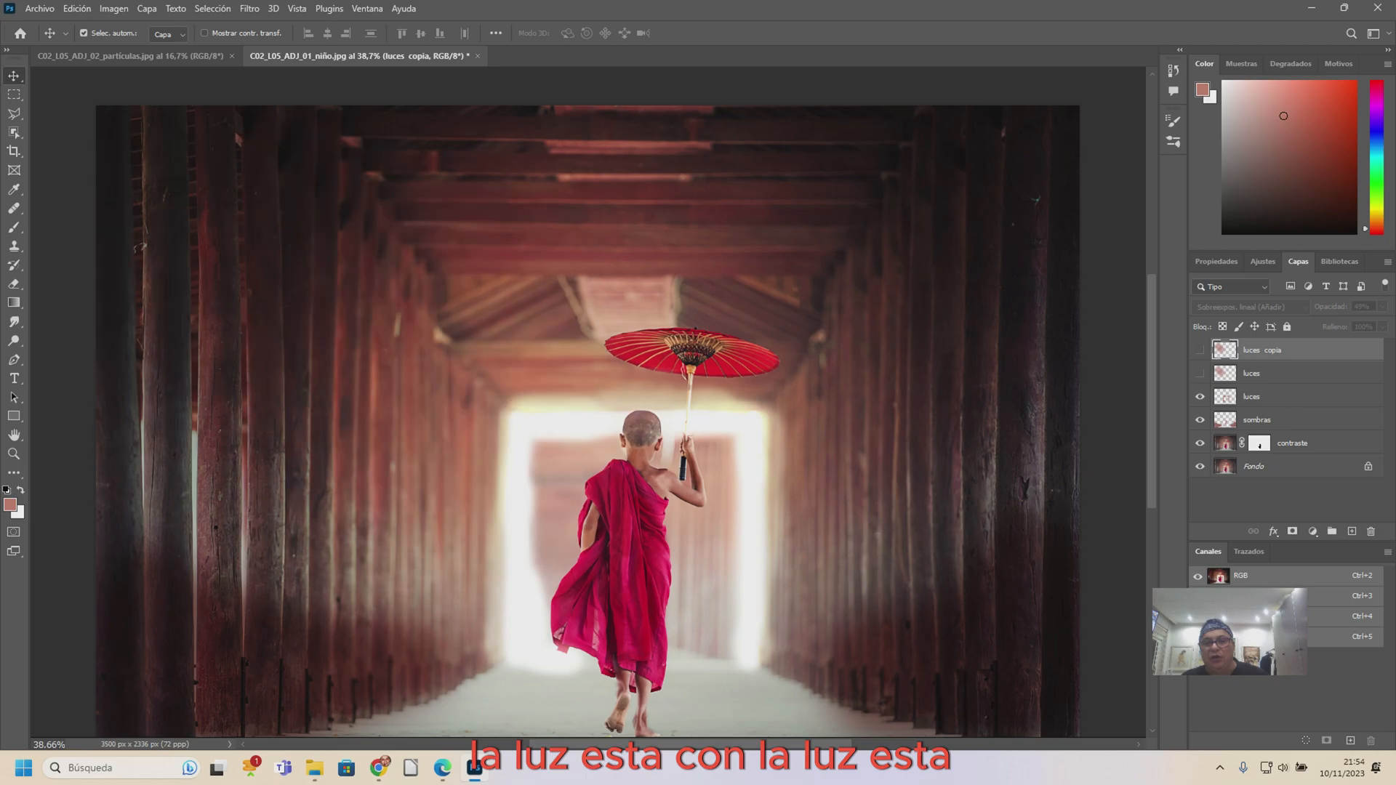
left_click(1199, 373)
left_click(1200, 350)
- Merge the luces copia layer down into the luces layer directly beneath it
left_click(1266, 374)
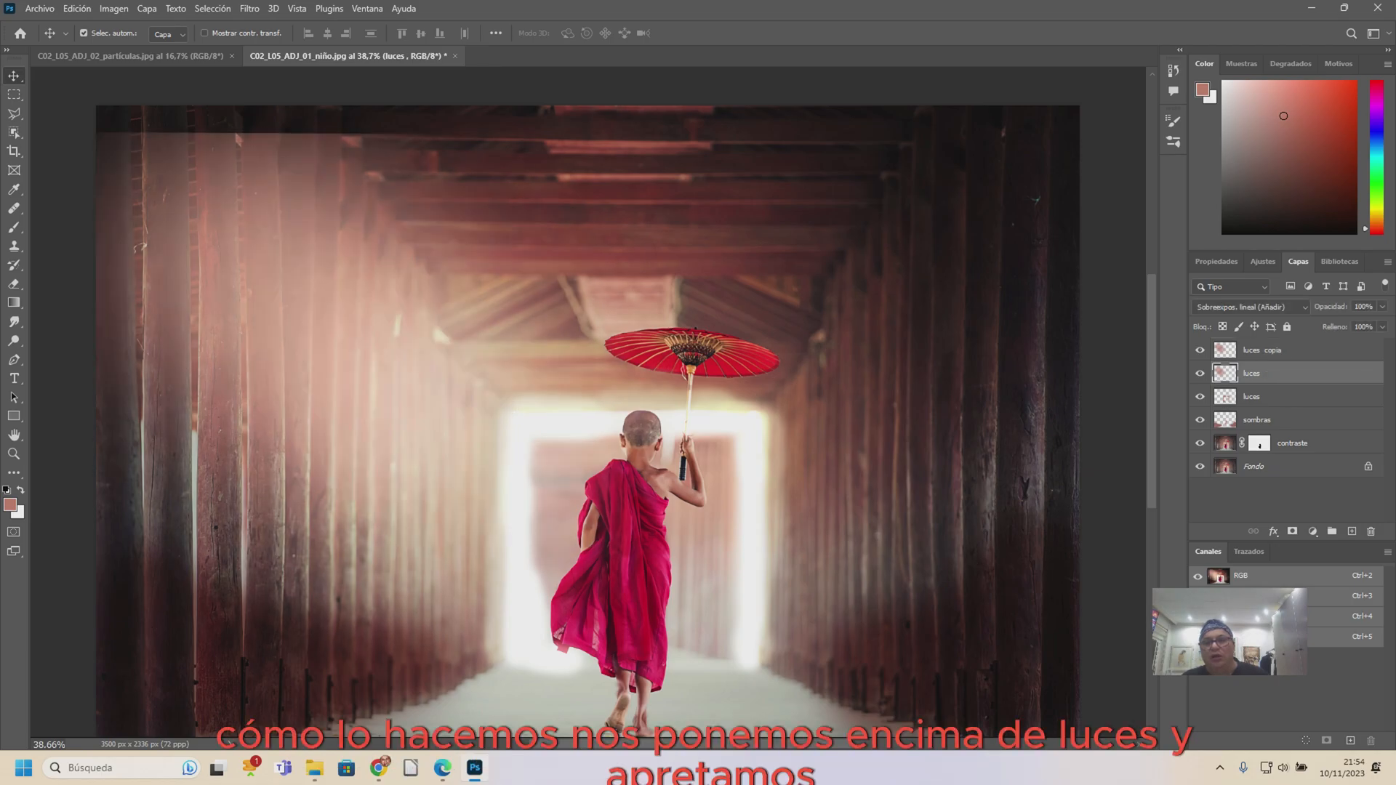
left_click(1266, 350)
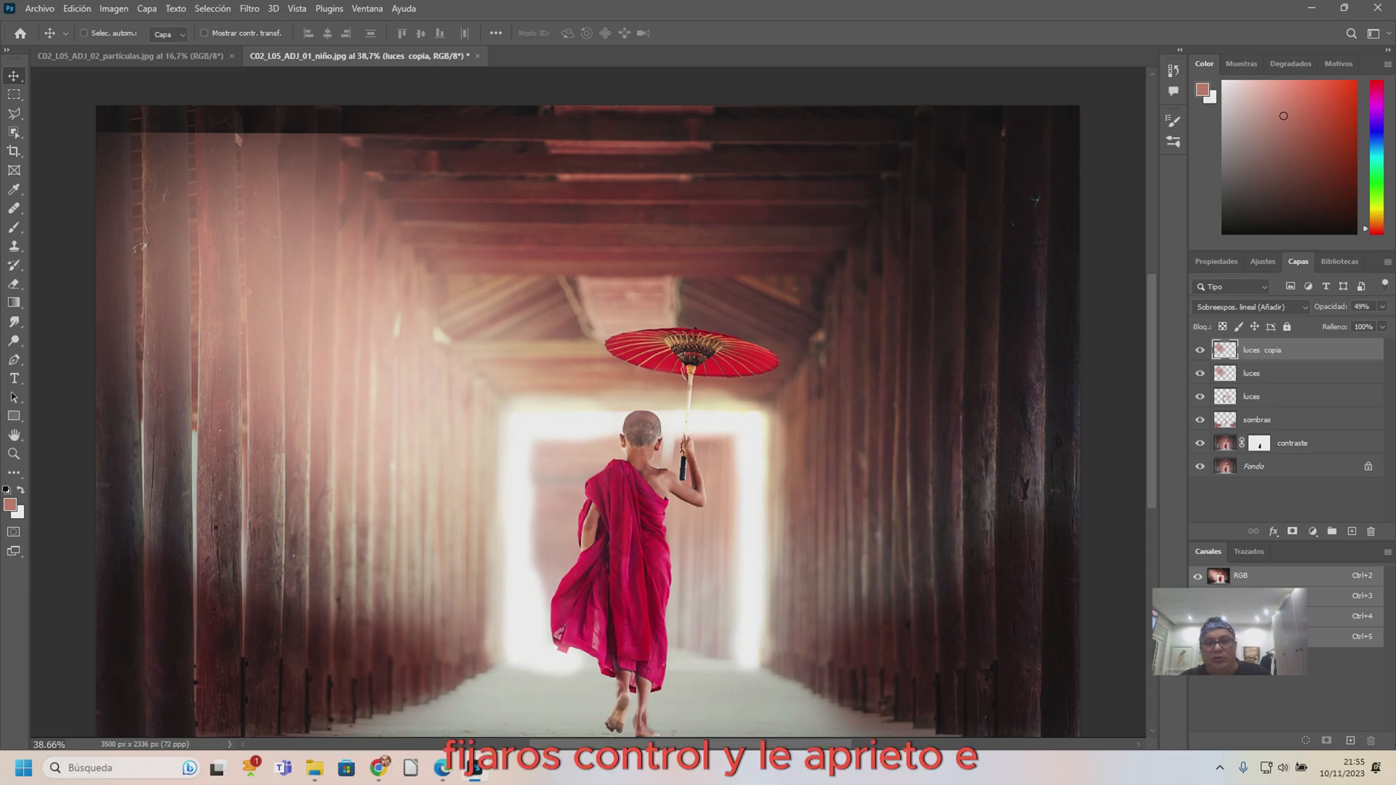
key("ctrl+e")
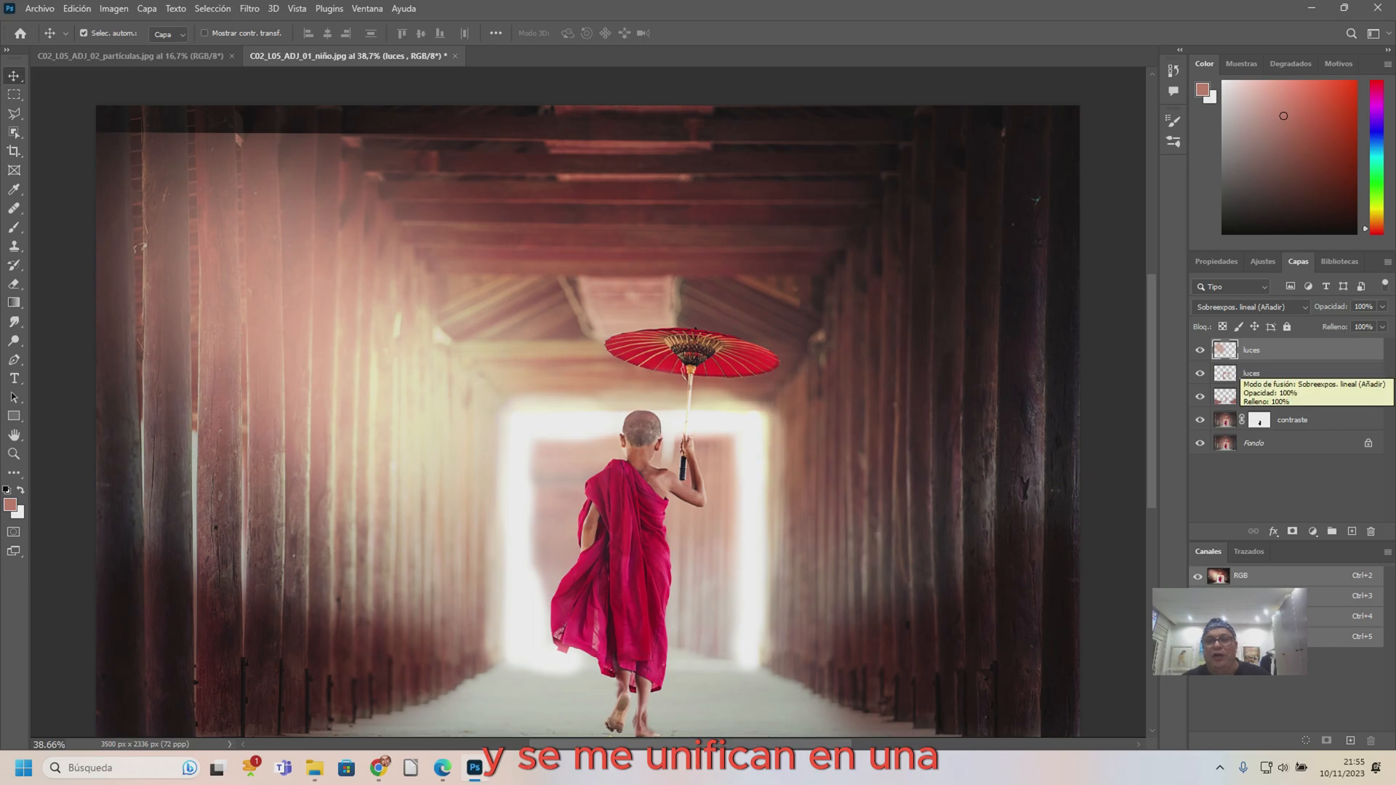
- Rename the merged top layer as luces y sol
double_click(1273, 351)
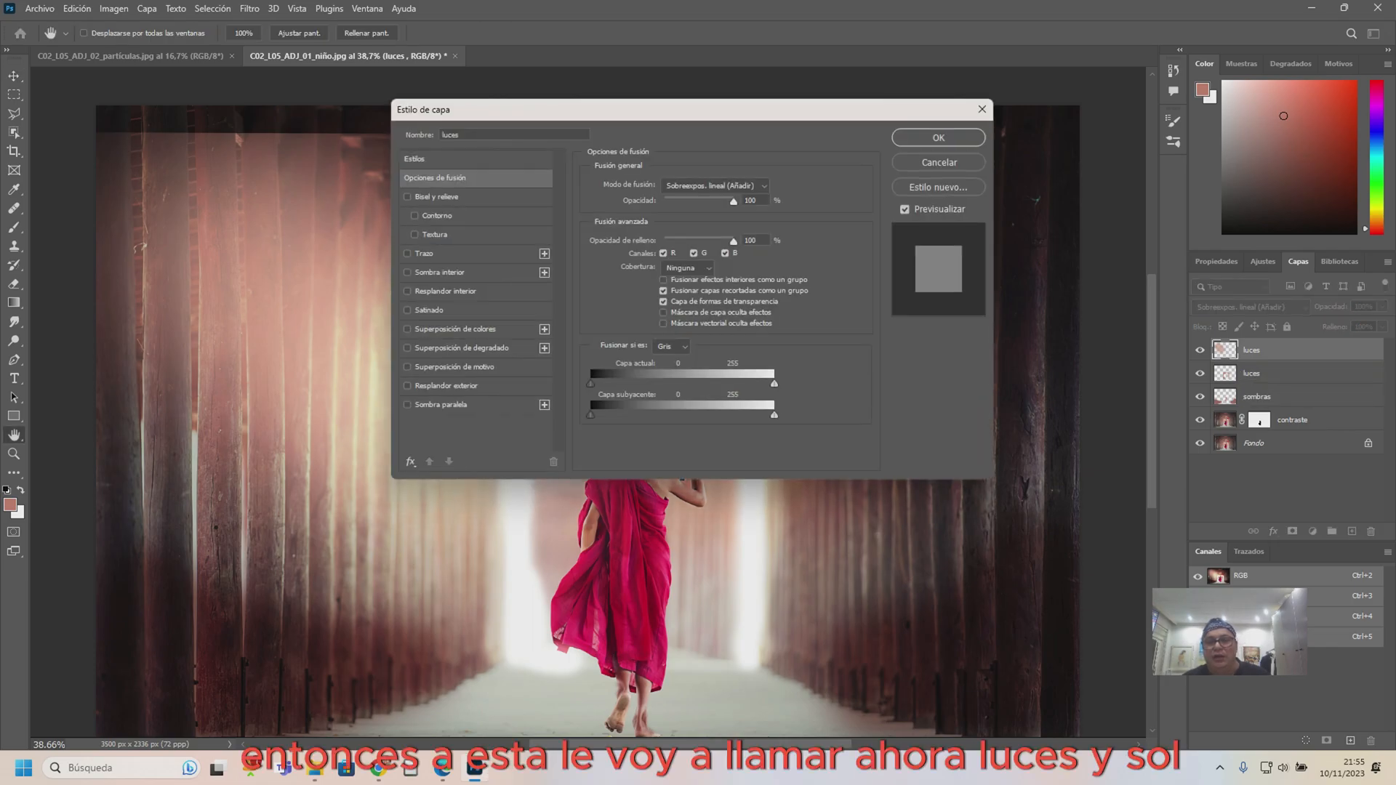
left_click(982, 109)
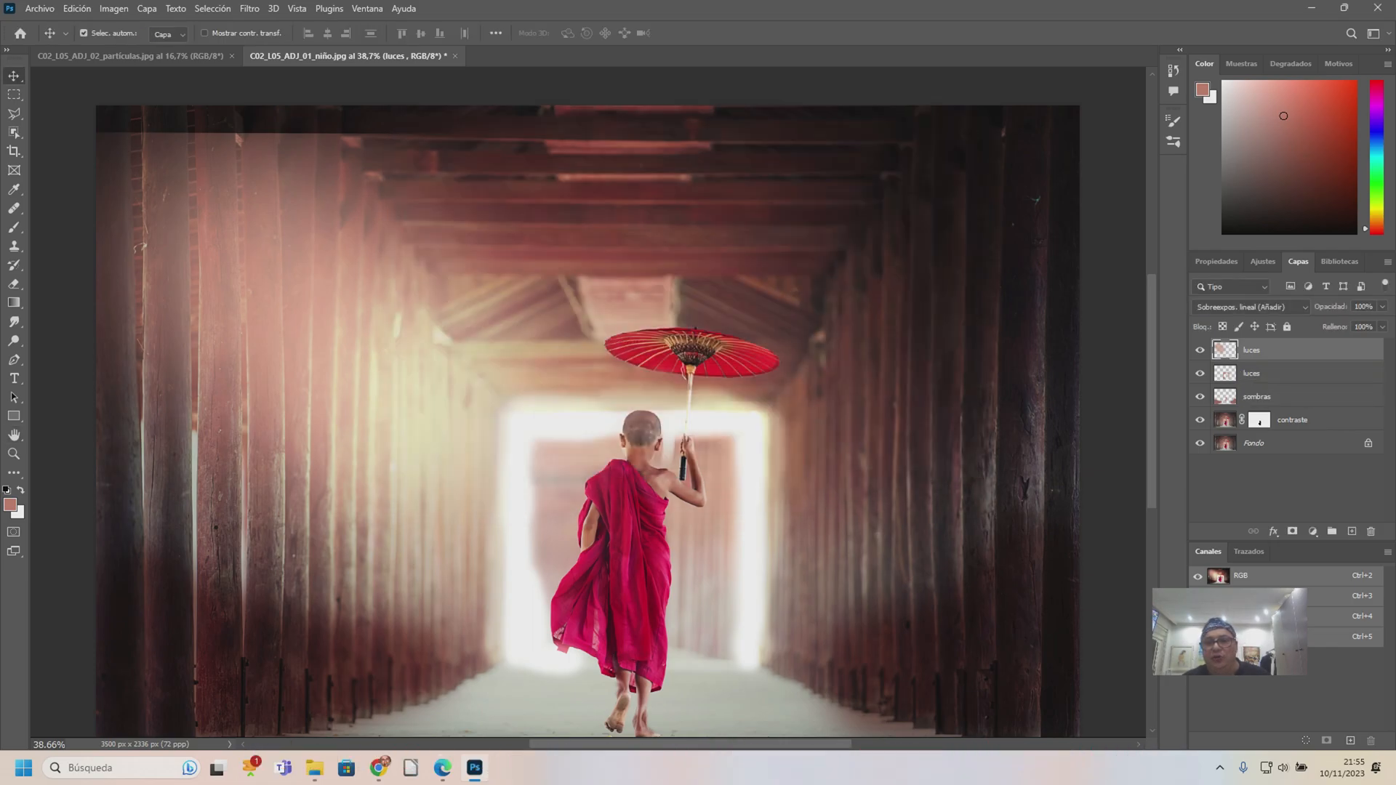
double_click(1251, 349)
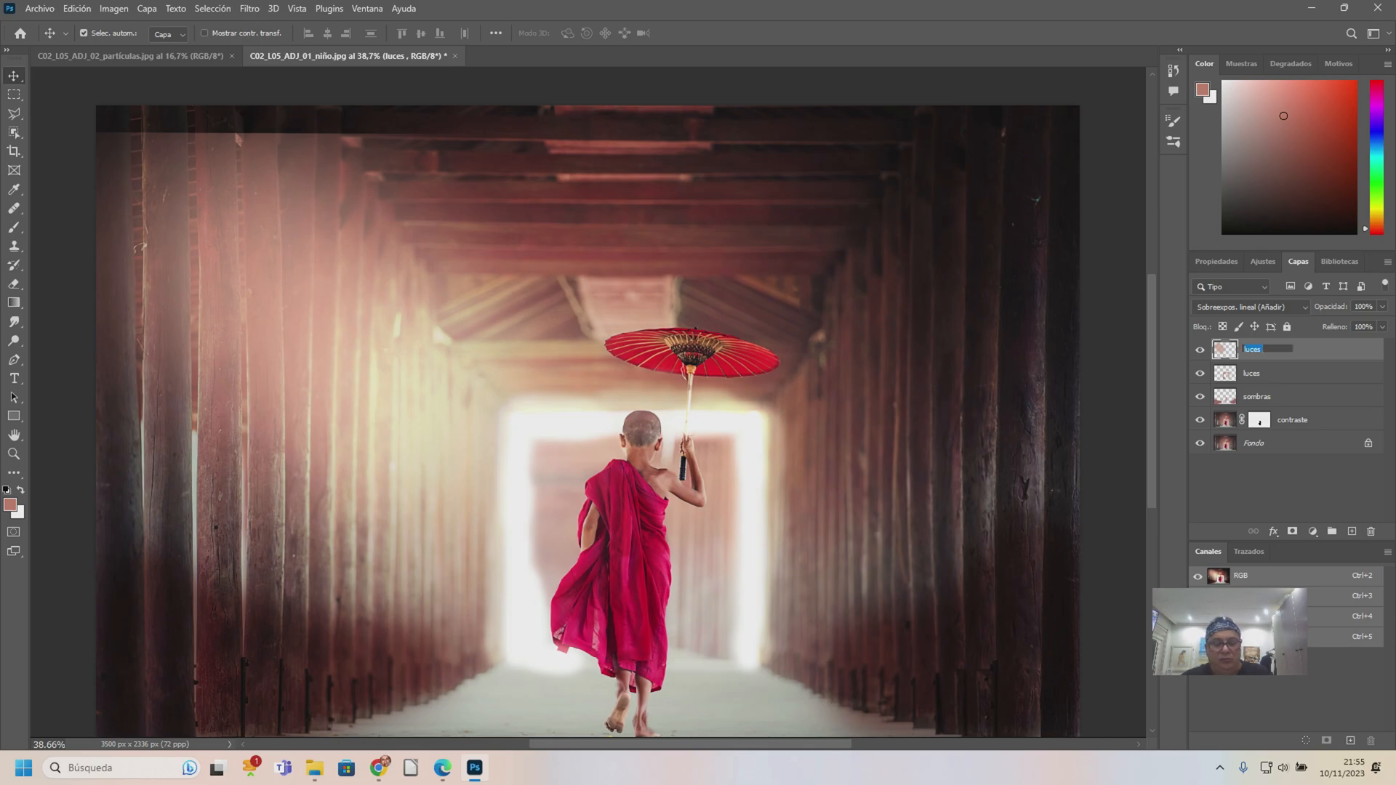
type("luces")
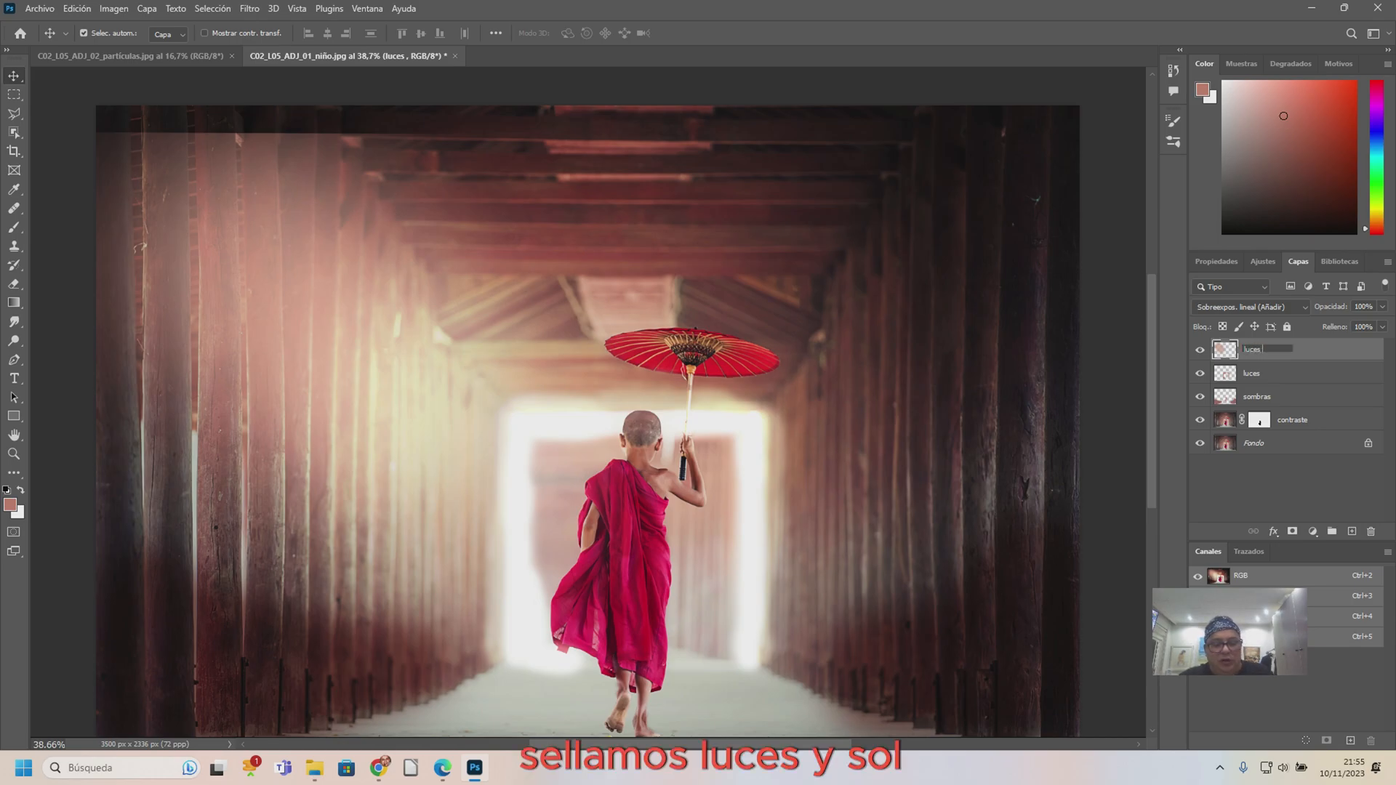
type(" y sol")
key("Return")
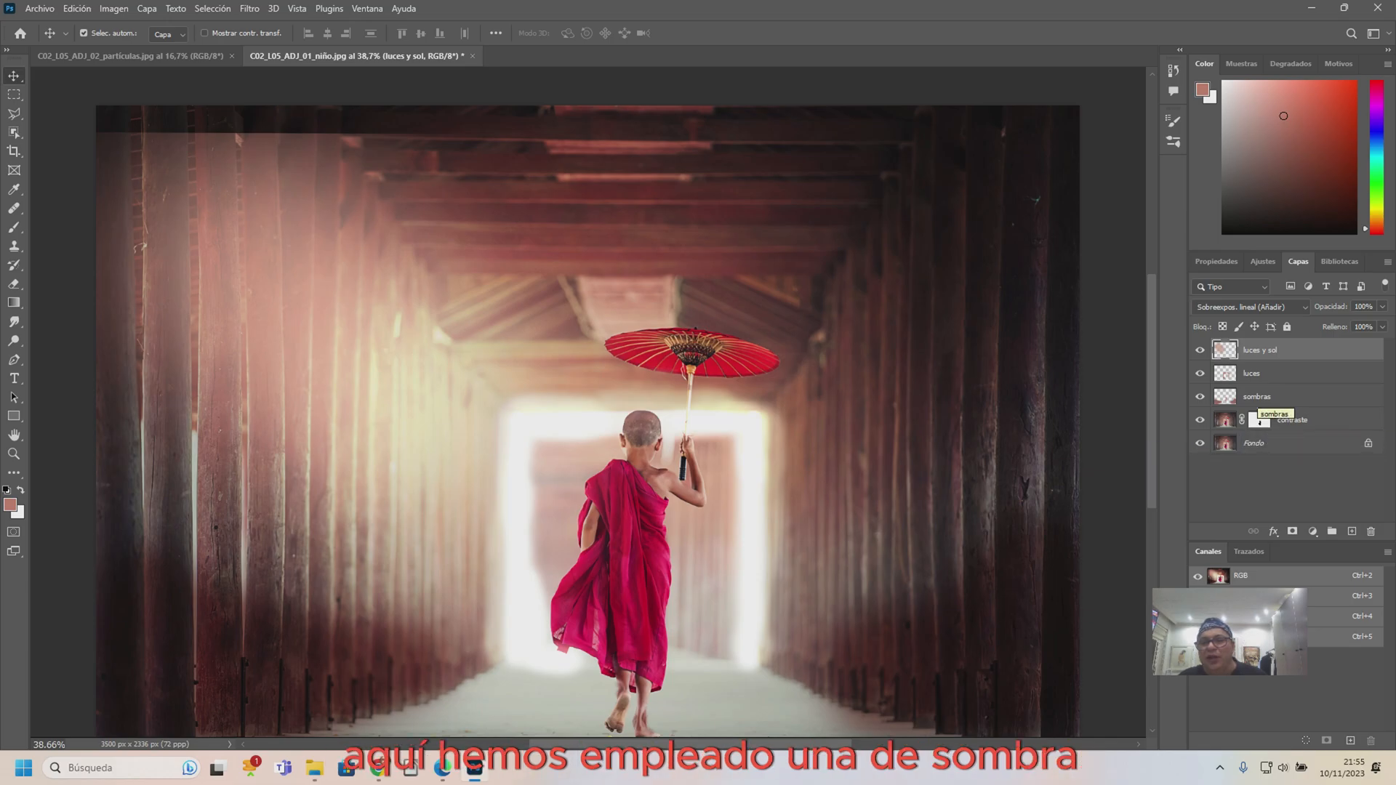
- Review the blend modes of the sombras, luces and luces y sol layers in turn
left_click(1280, 399)
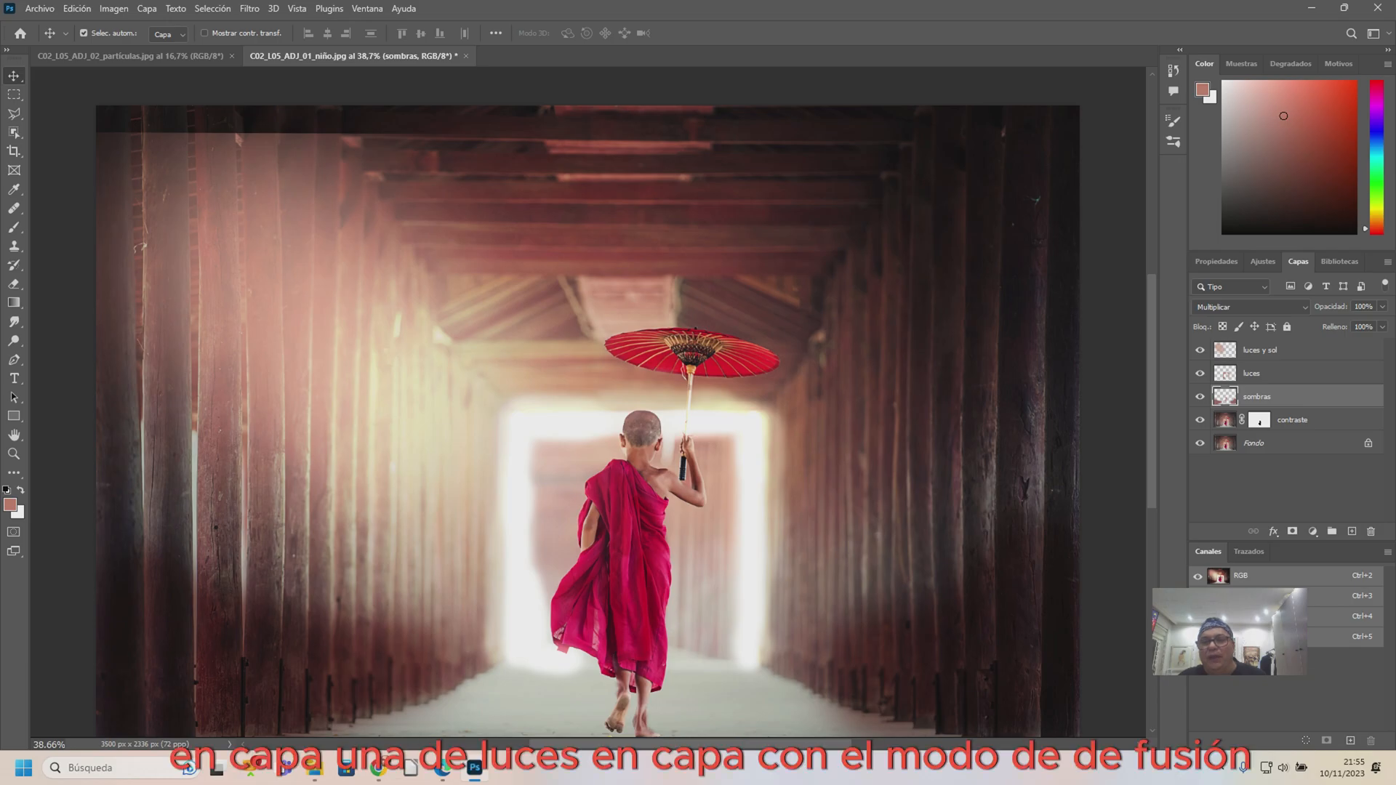
left_click(1280, 374)
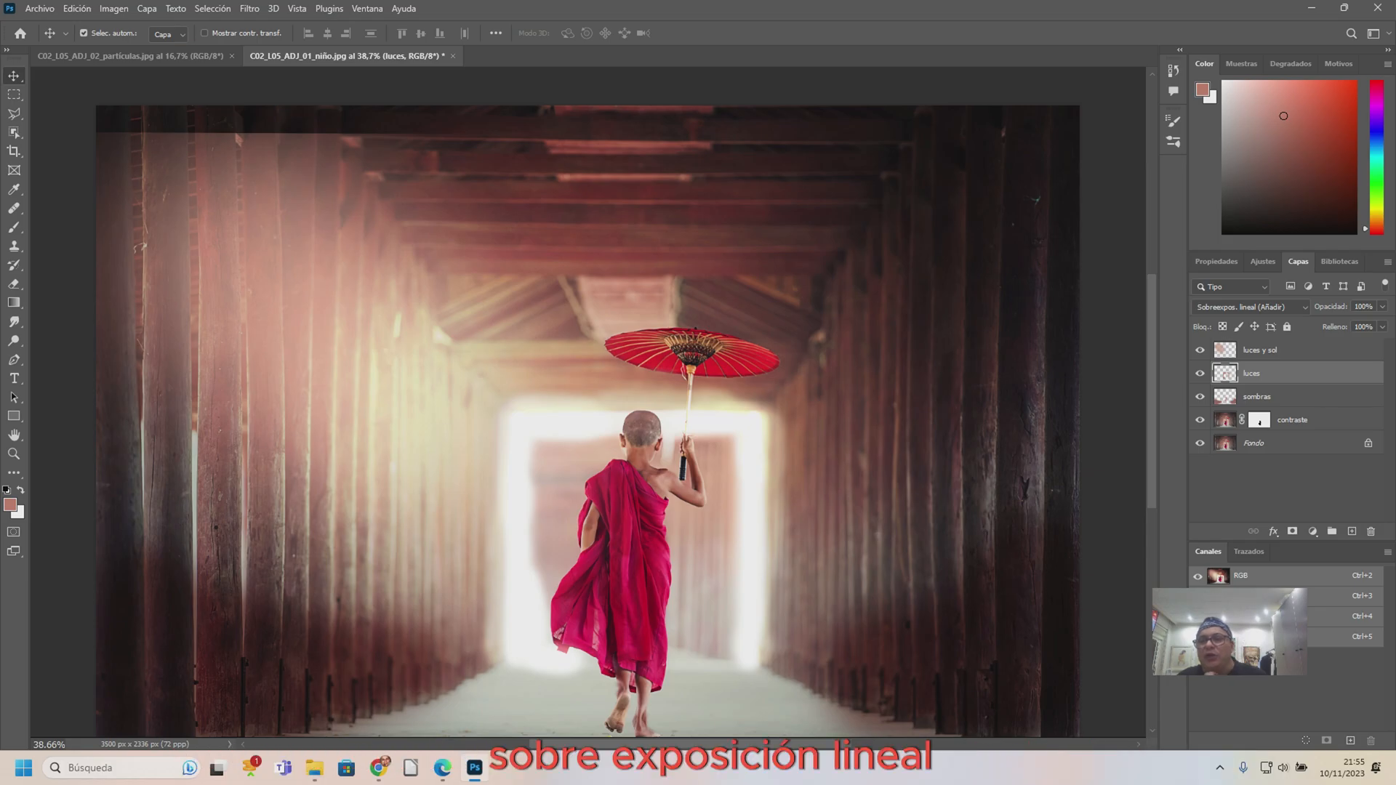
left_click(1280, 350)
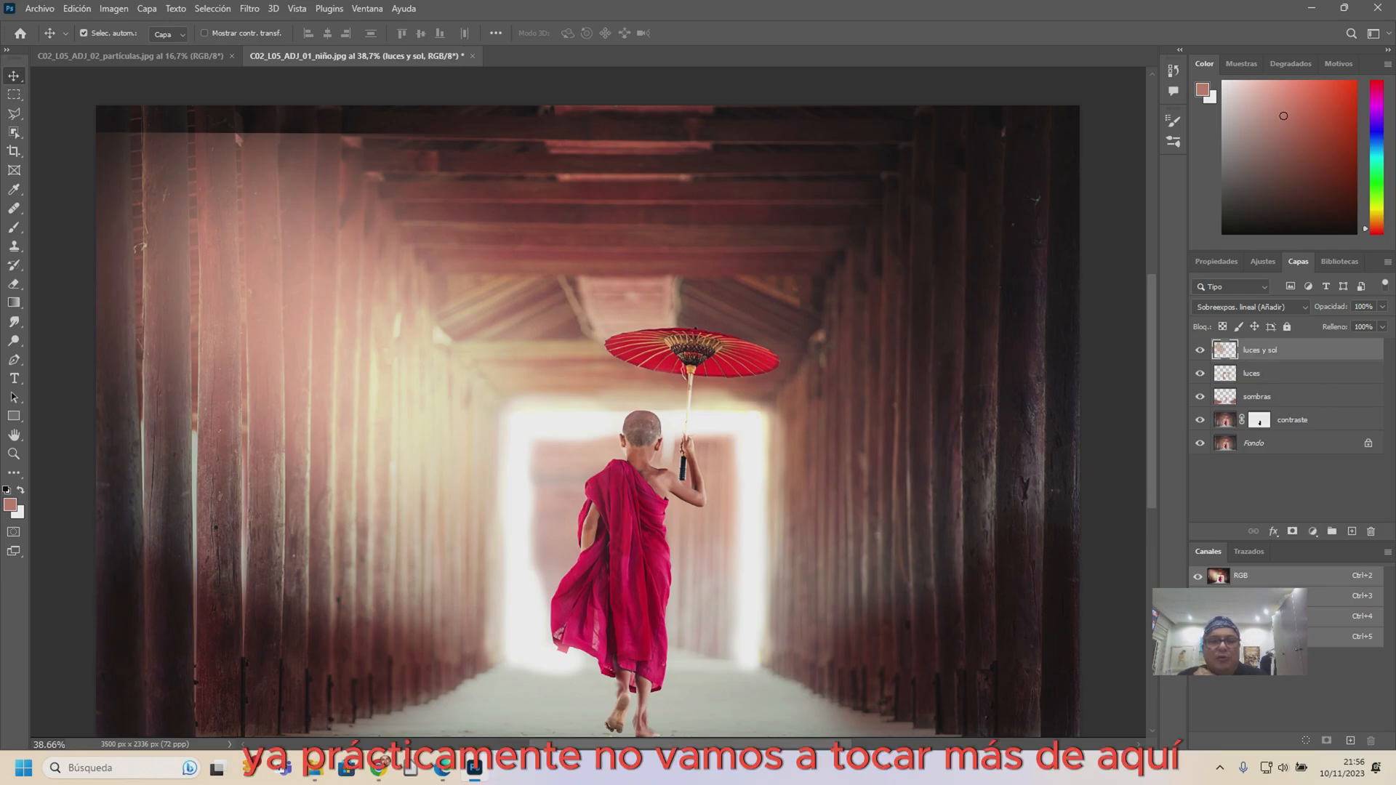
- Copy the Fondo layer of the C02_L05_ADJ_02_partículas.jpg image into the boy photo above luces y sol
key("ctrl+Tab")
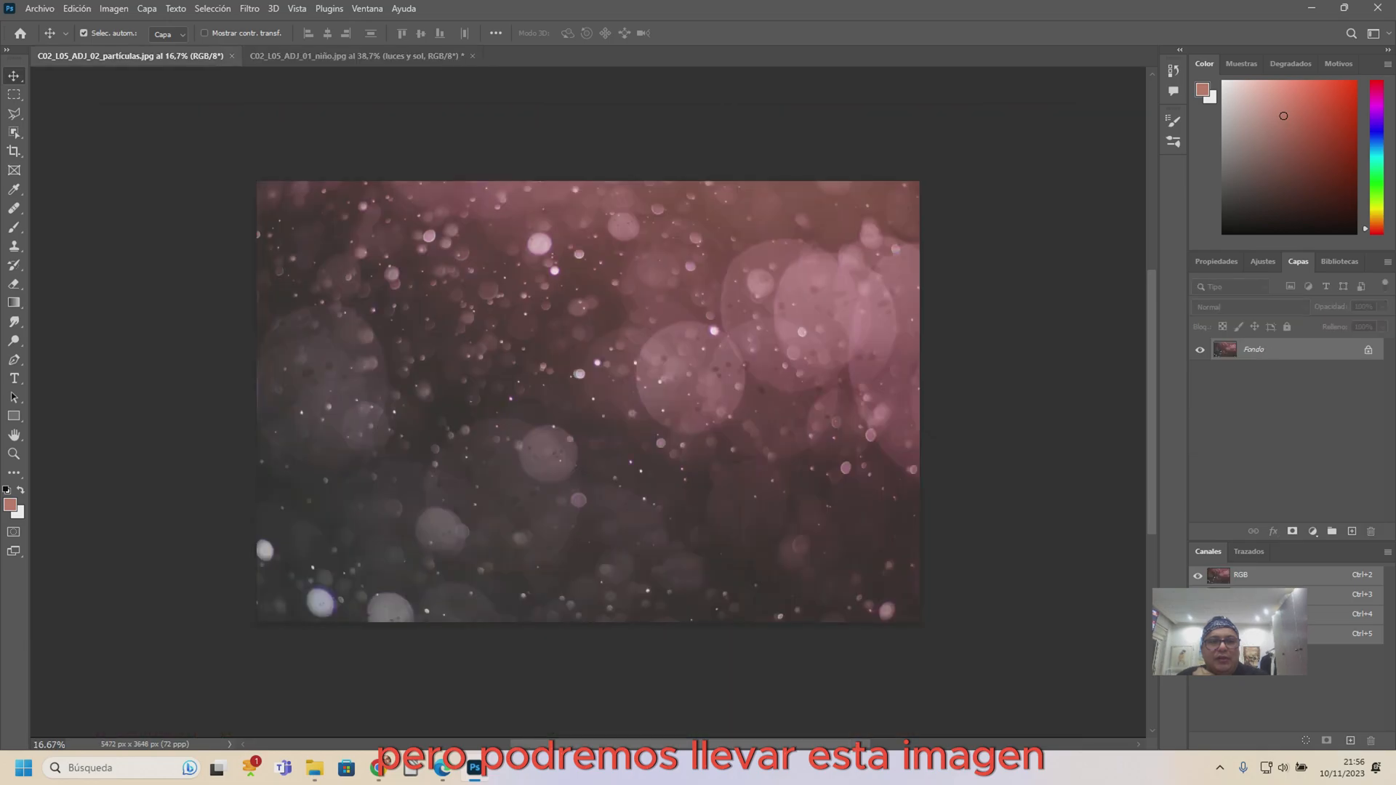
left_click_drag(1236, 350, 489, 352)
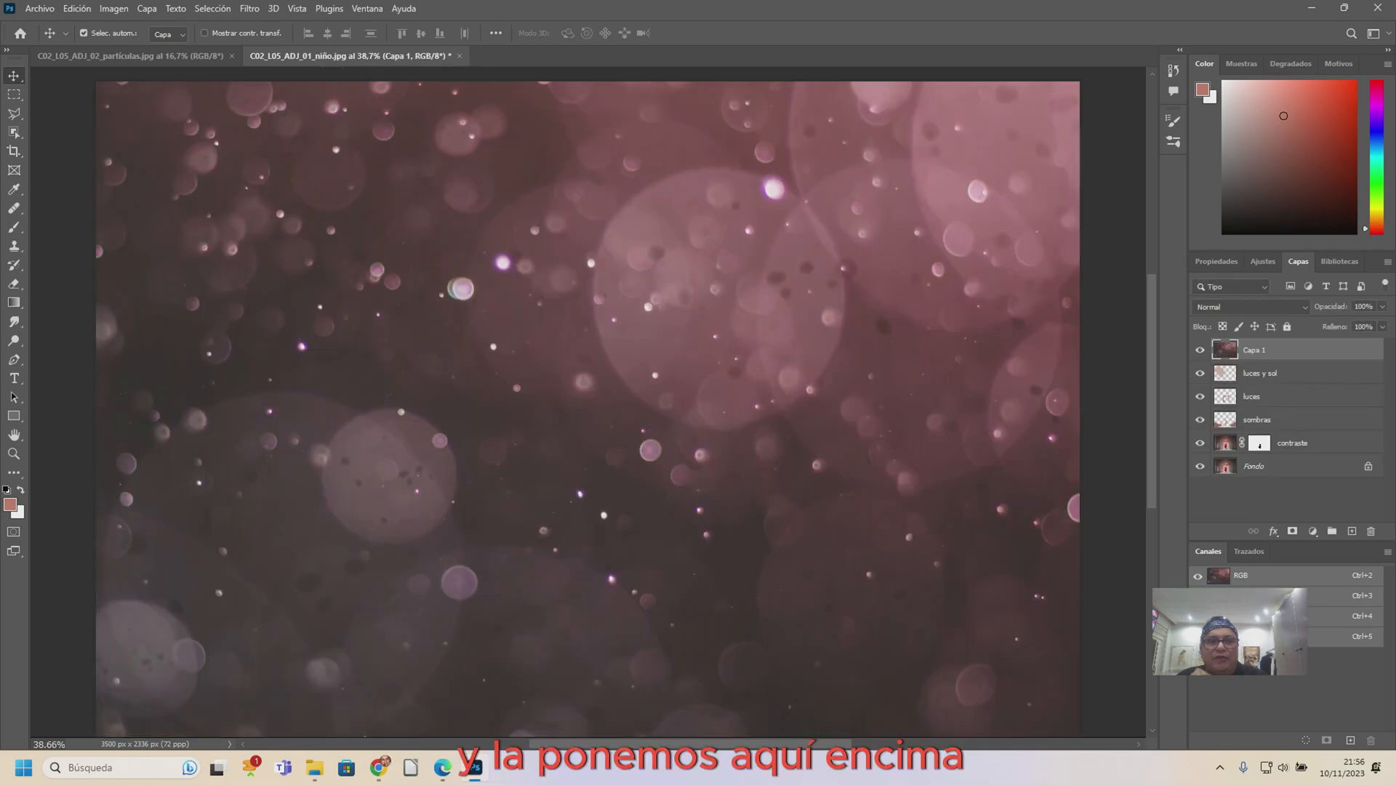
scroll(588, 409, "up", 1)
scroll(587, 415, "down", 1)
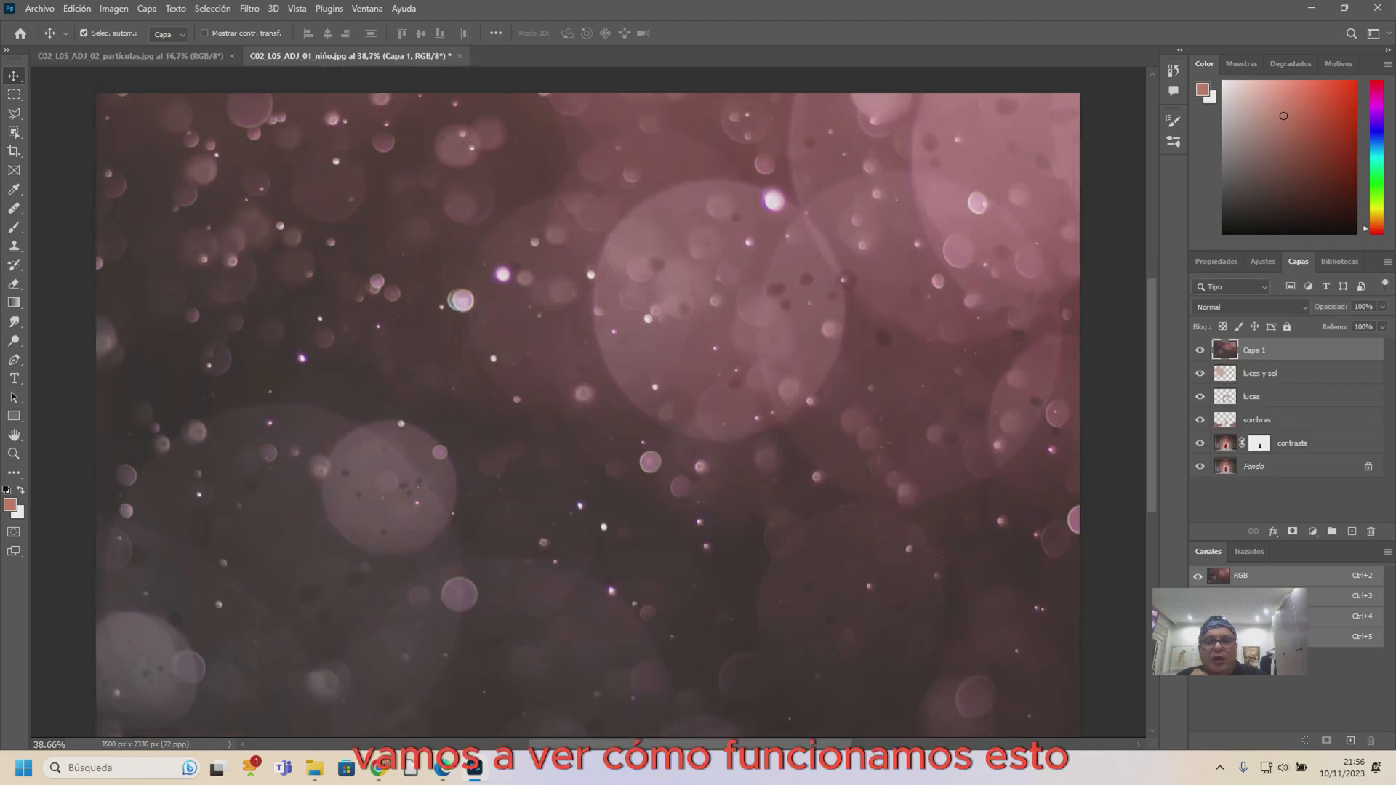
key("ctrl+t")
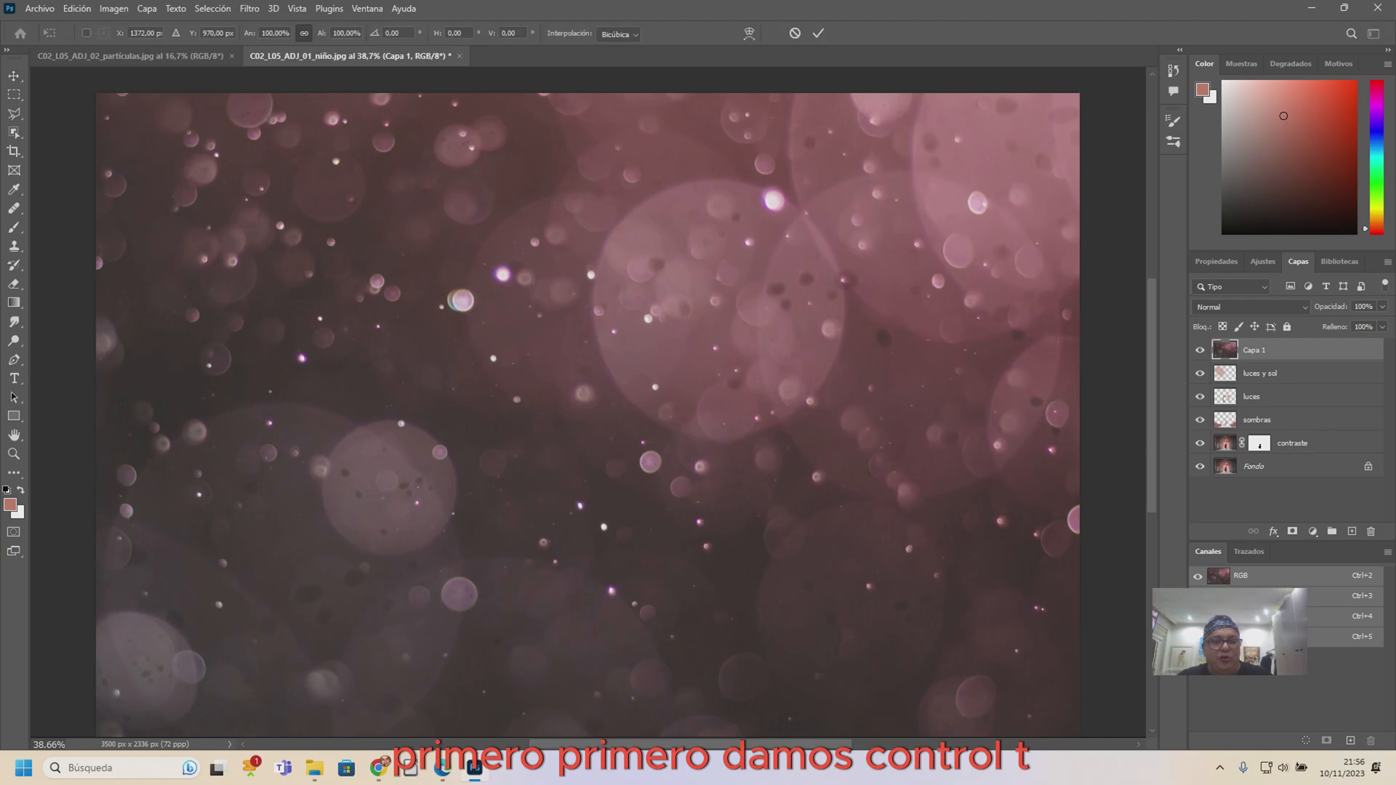
scroll(587, 407, "up", 5)
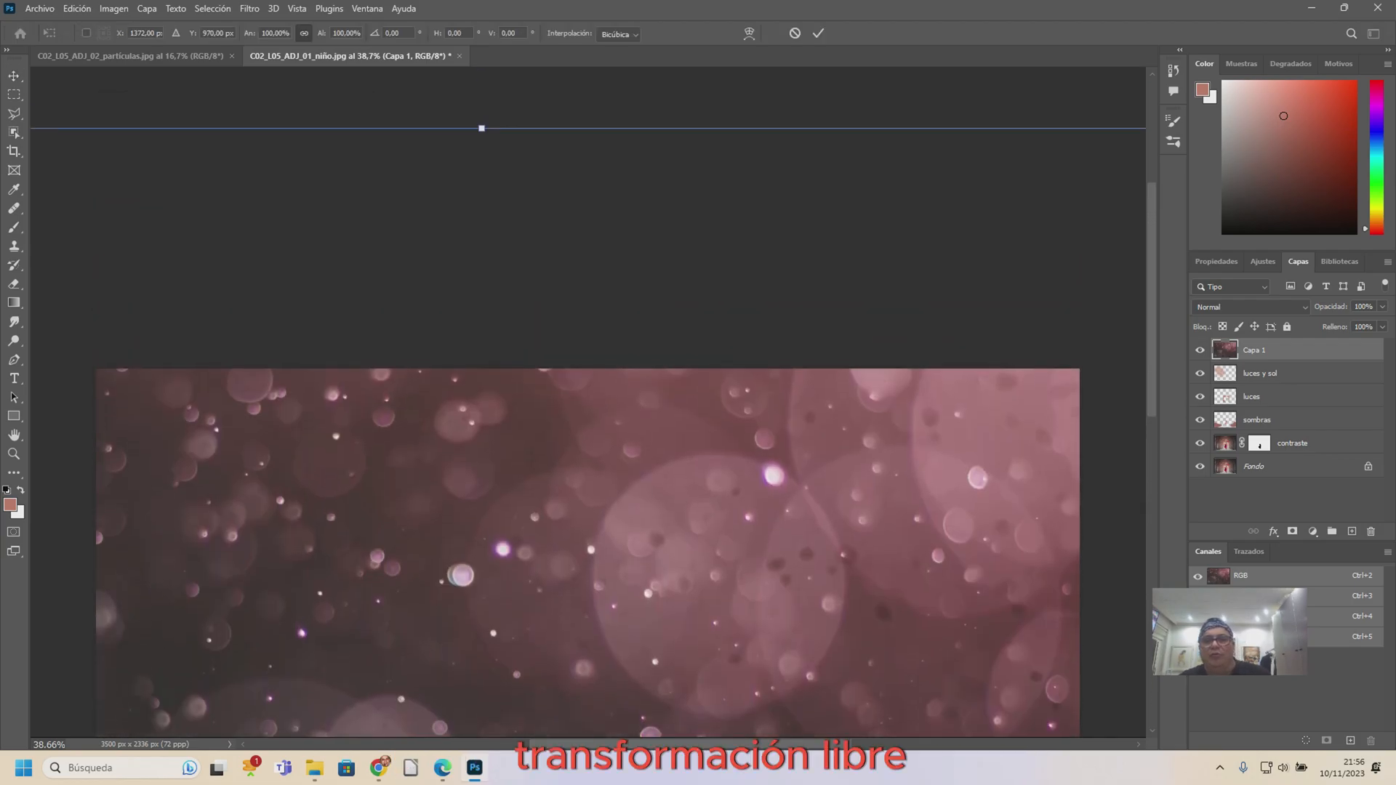
scroll(587, 407, "down", 2)
scroll(587, 408, "up", 1)
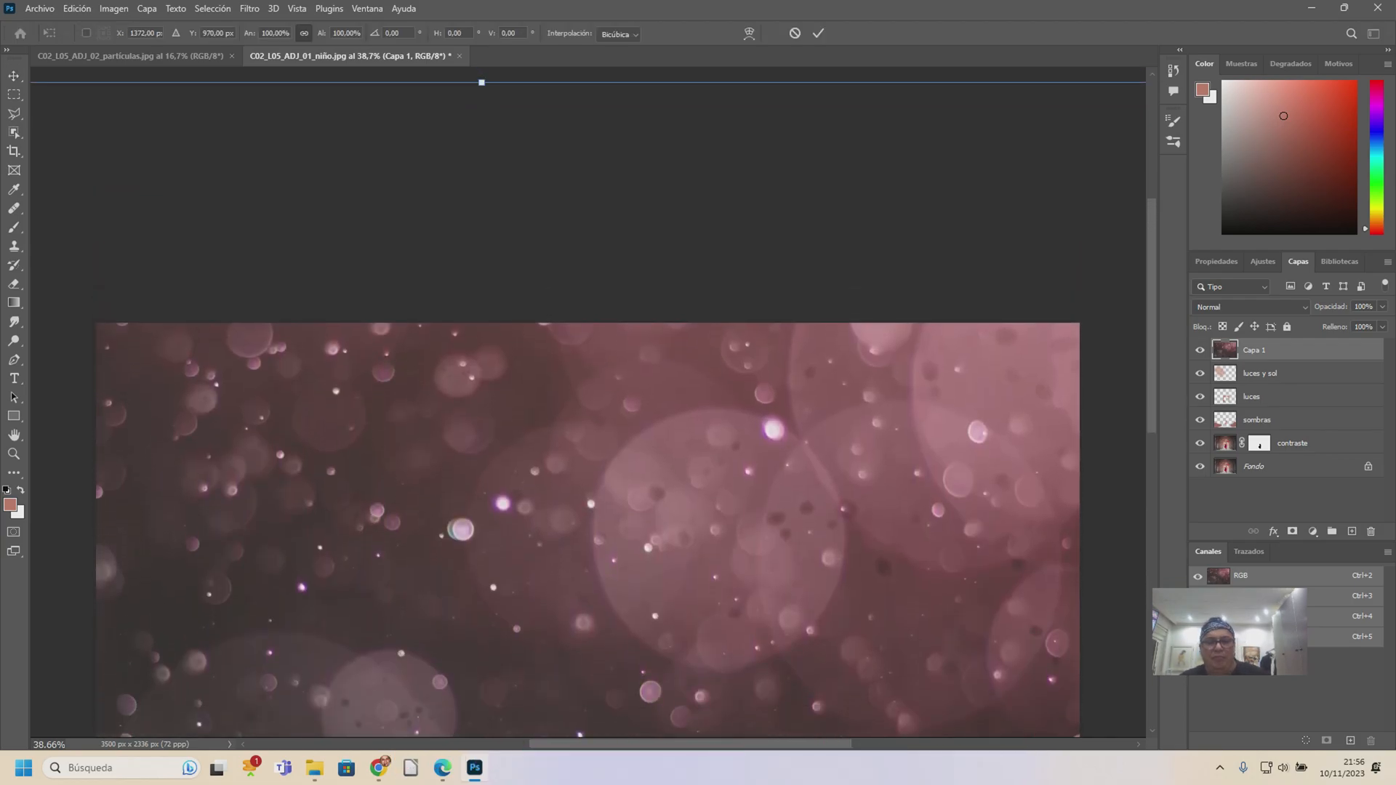
left_click(14, 75)
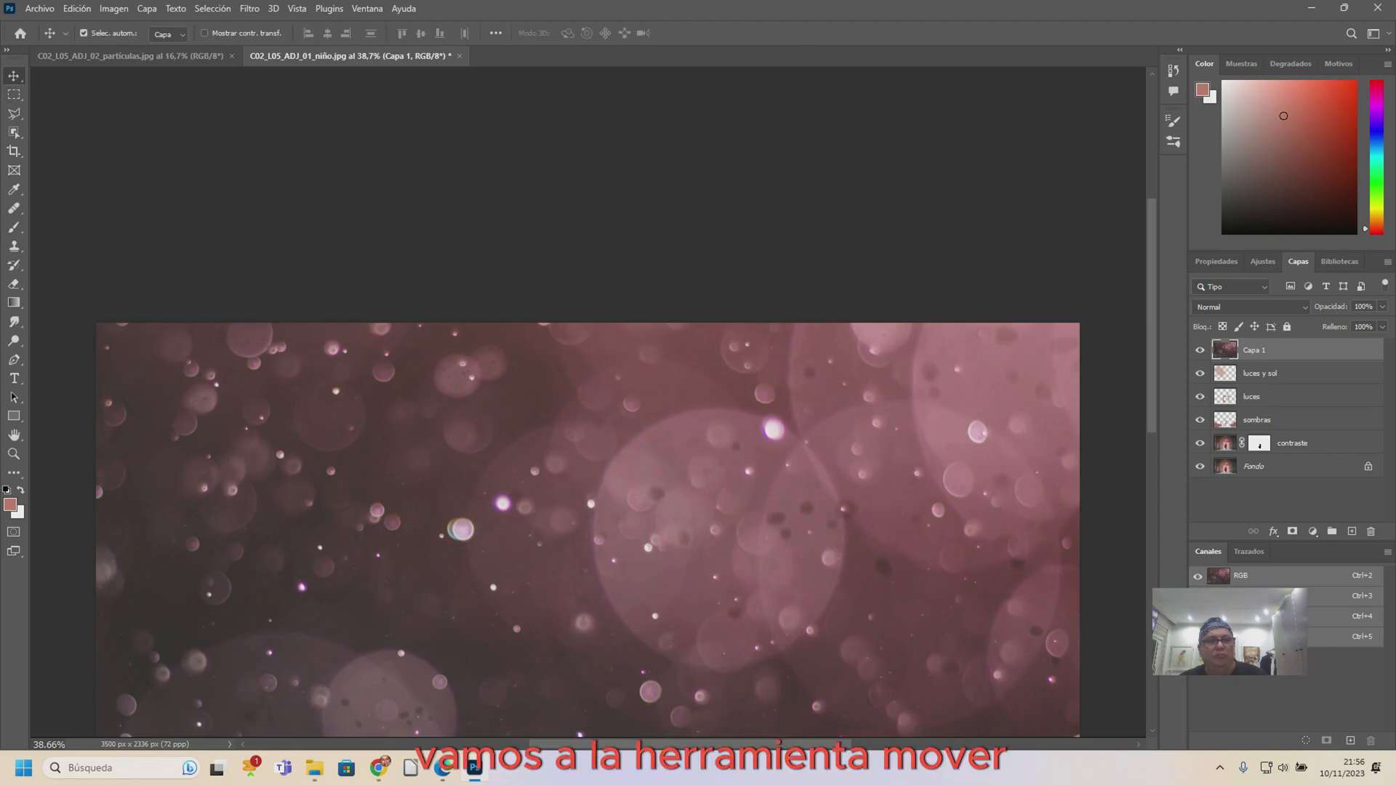
left_click_drag(662, 465, 436, 738)
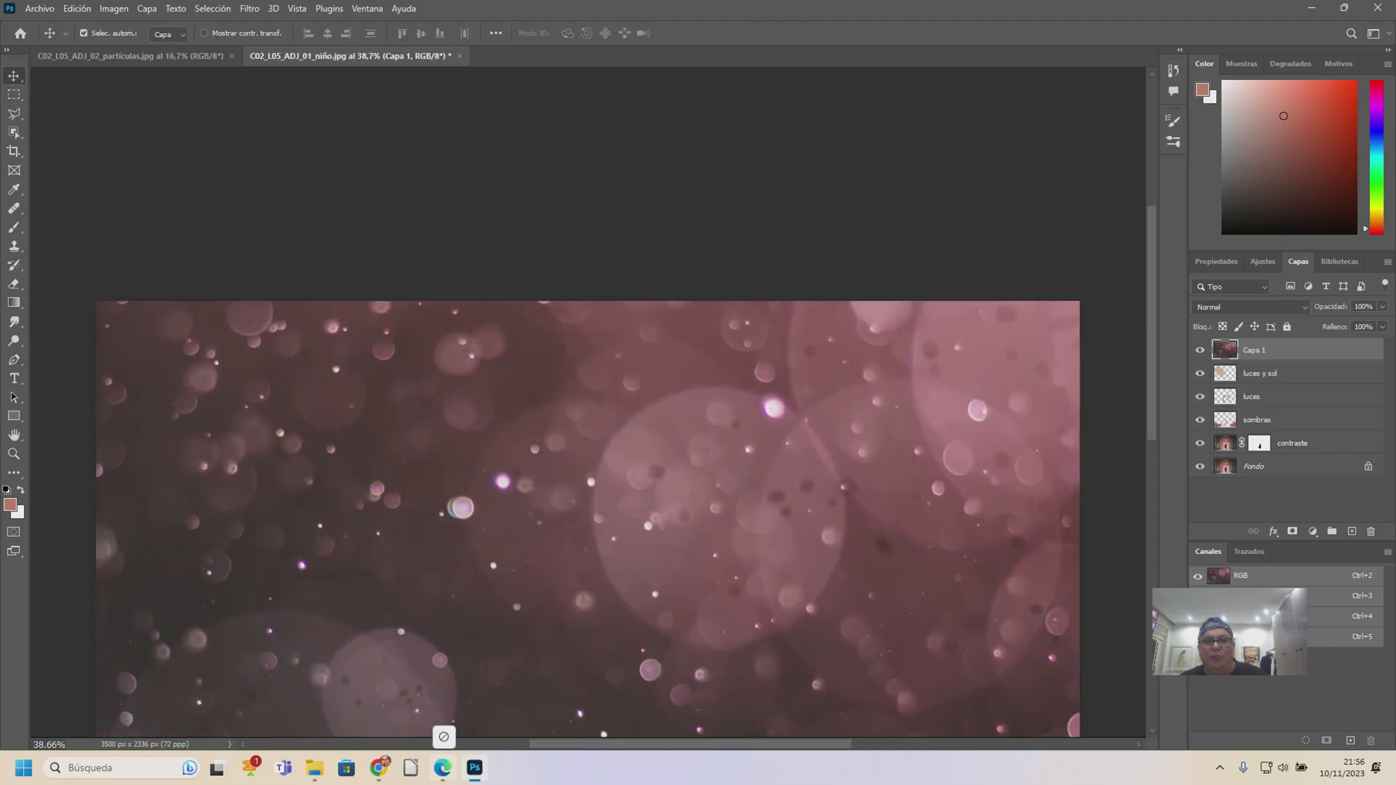
- Scale the Capa 1 particles layer with Free Transform so it covers the whole canvas, and apply the transformation
left_click_drag(684, 319, 683, 306)
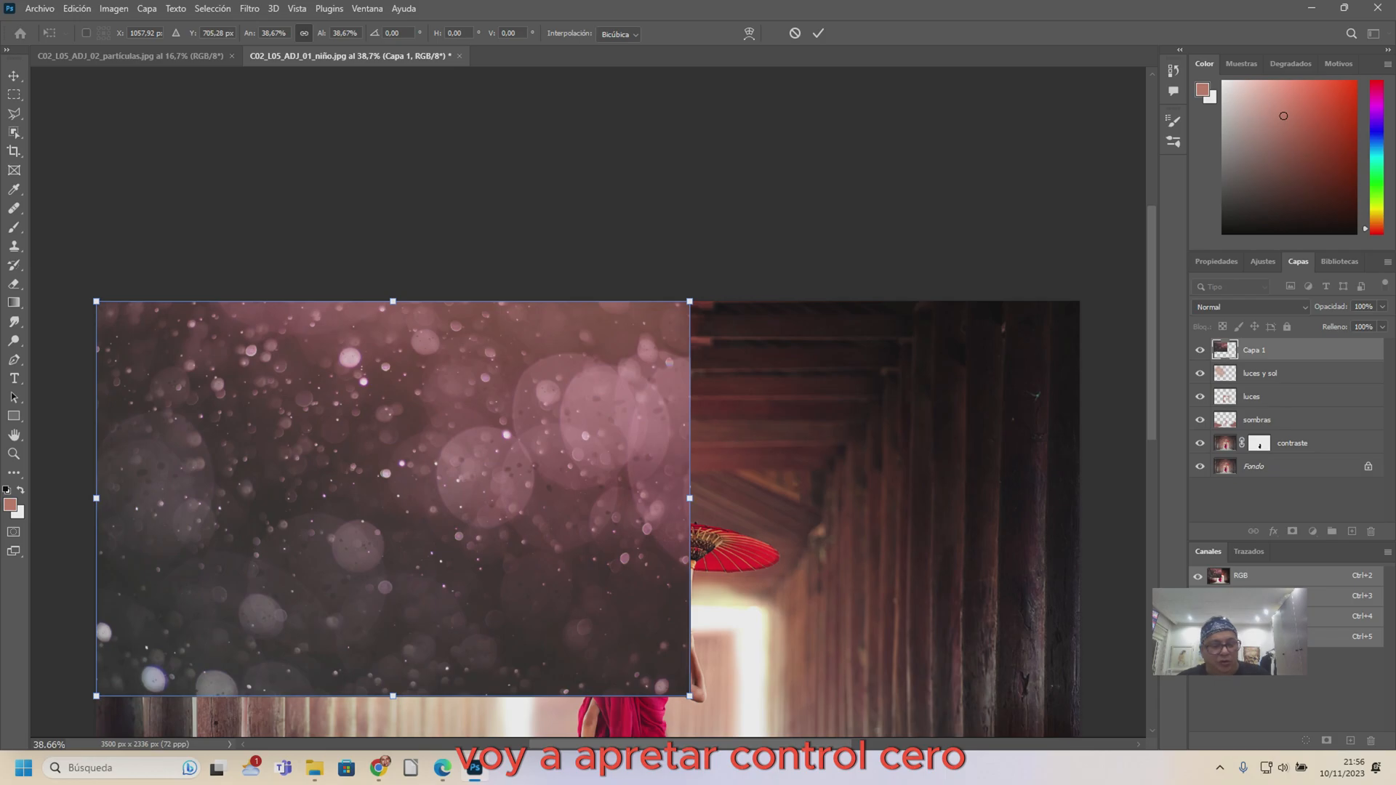
key("ctrl+0")
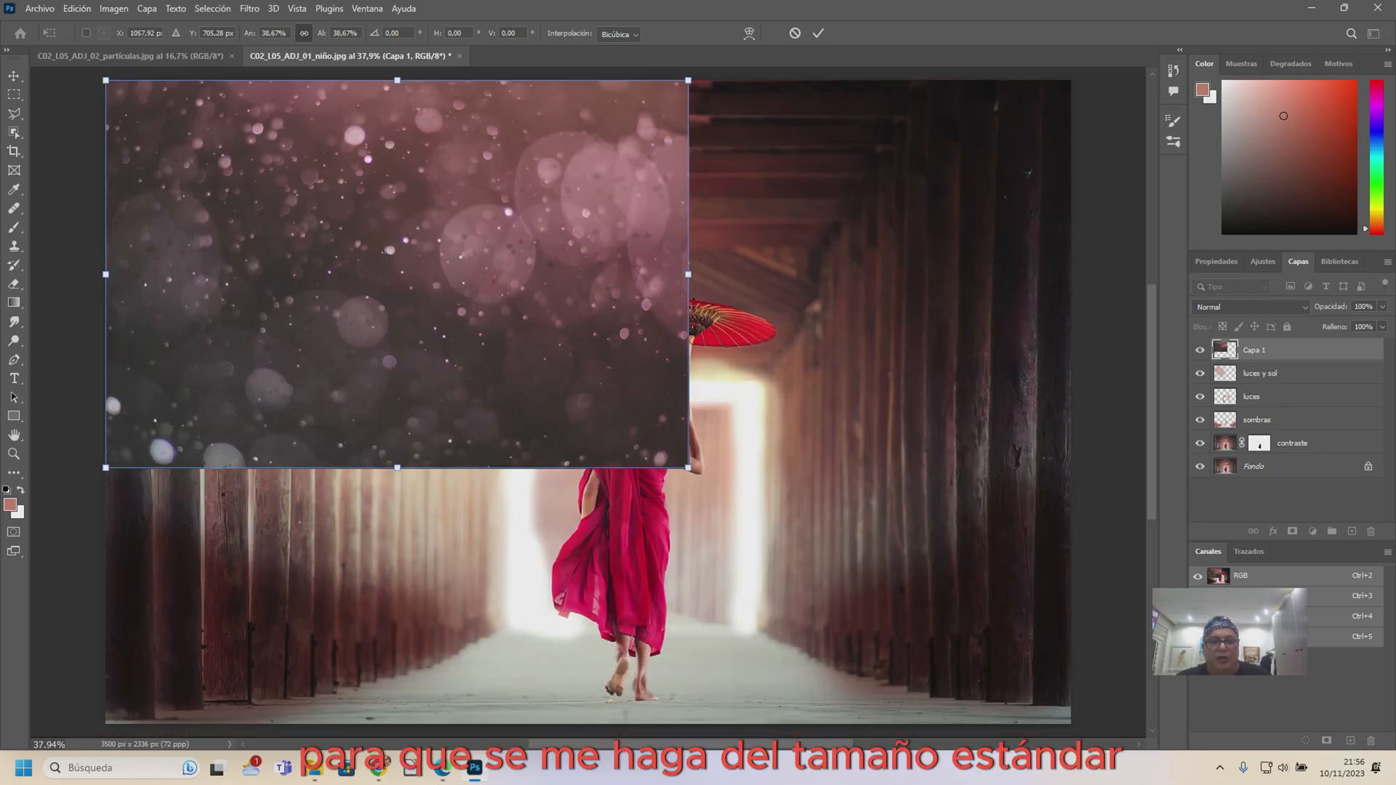
left_click_drag(688, 468, 1075, 726)
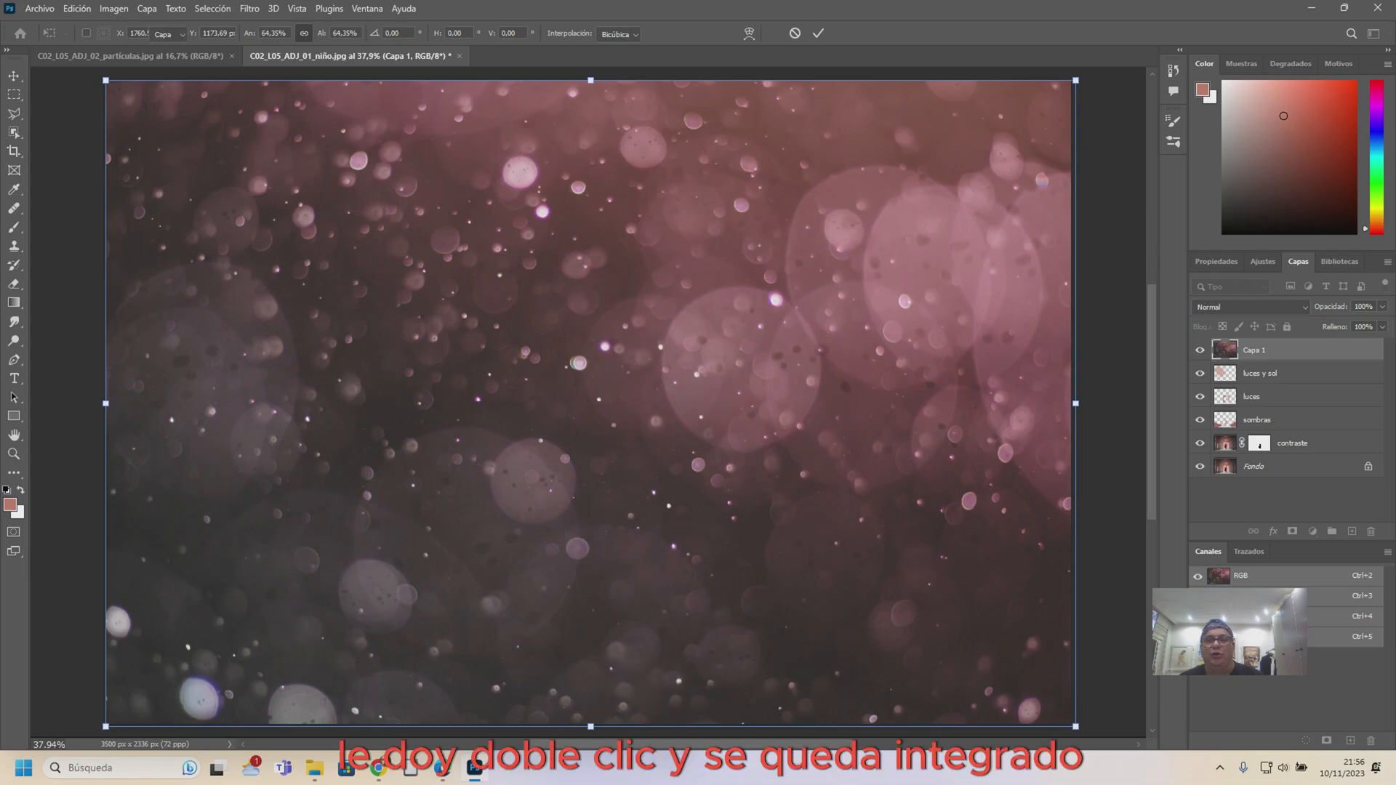
double_click(873, 545)
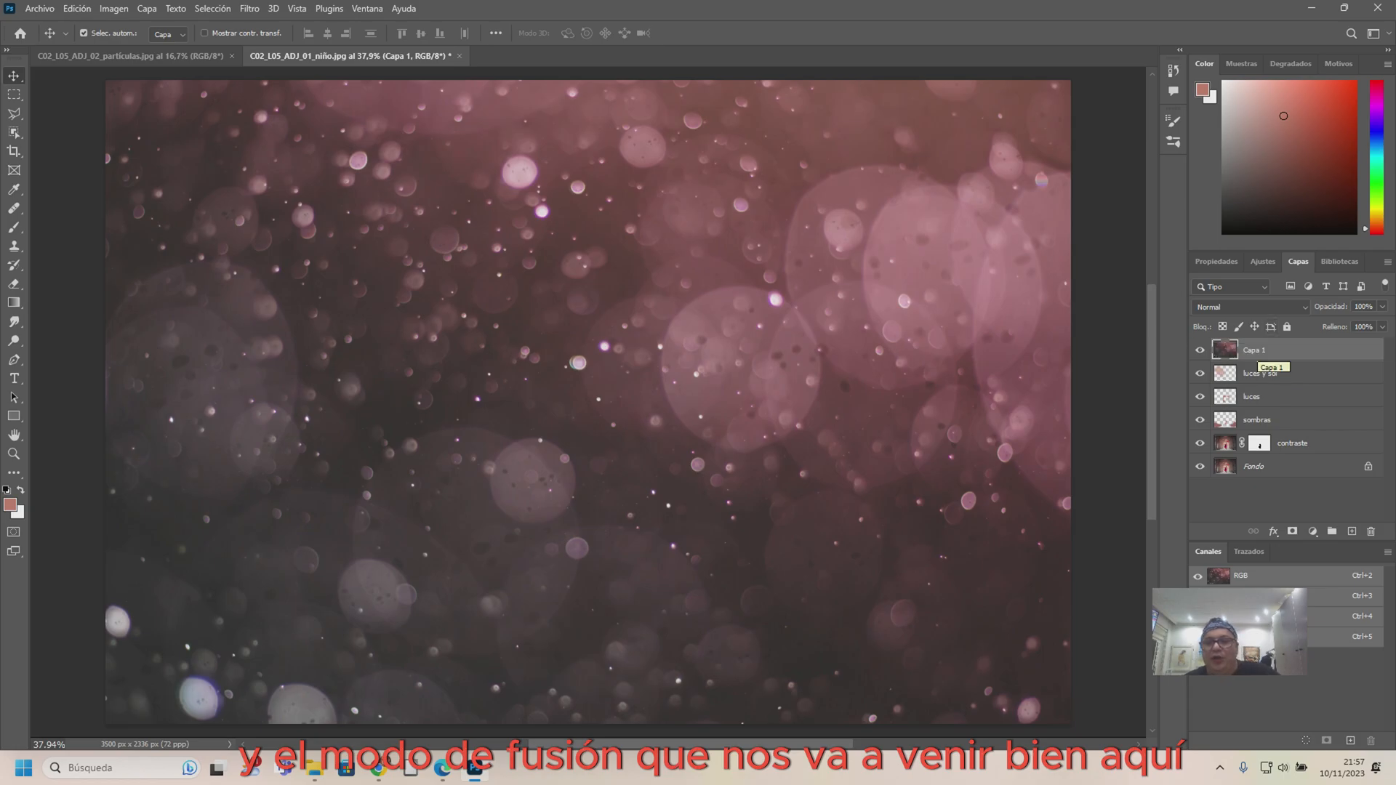
- Try the Trama, Color más claro, Sobreexpos. lineal (Añadir) and Luz suave blend modes on Capa 1
left_click(1235, 307)
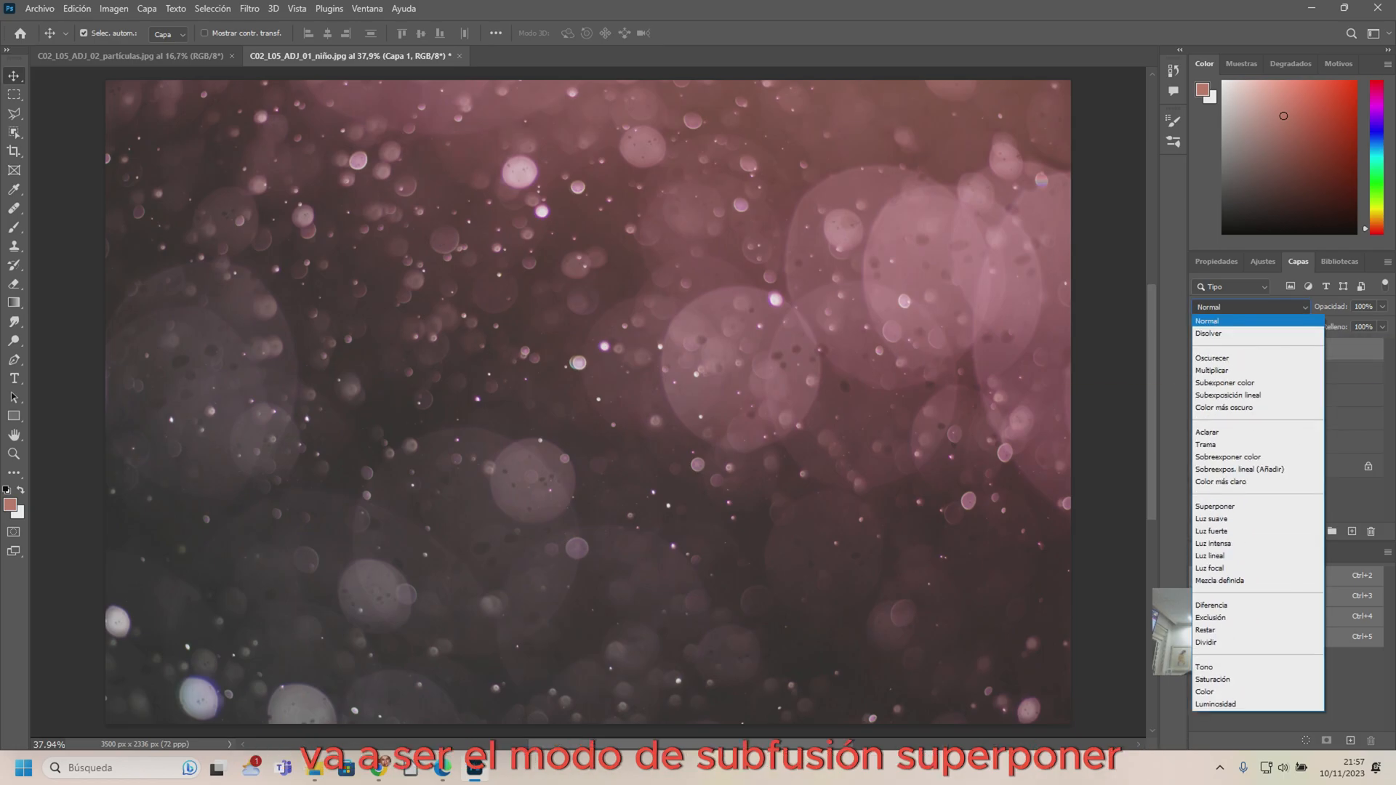
key("Up")
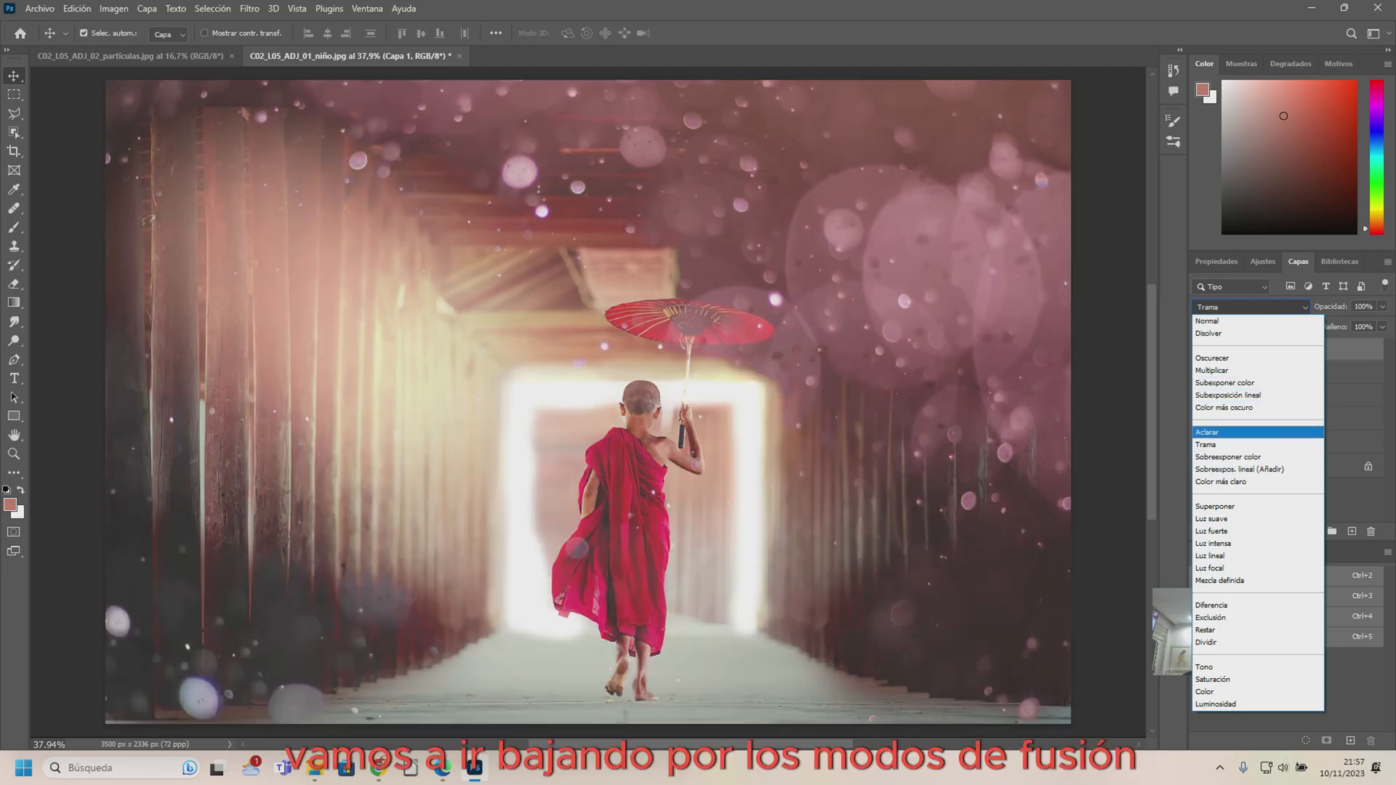
key("Down")
key("Down")
key("Down")
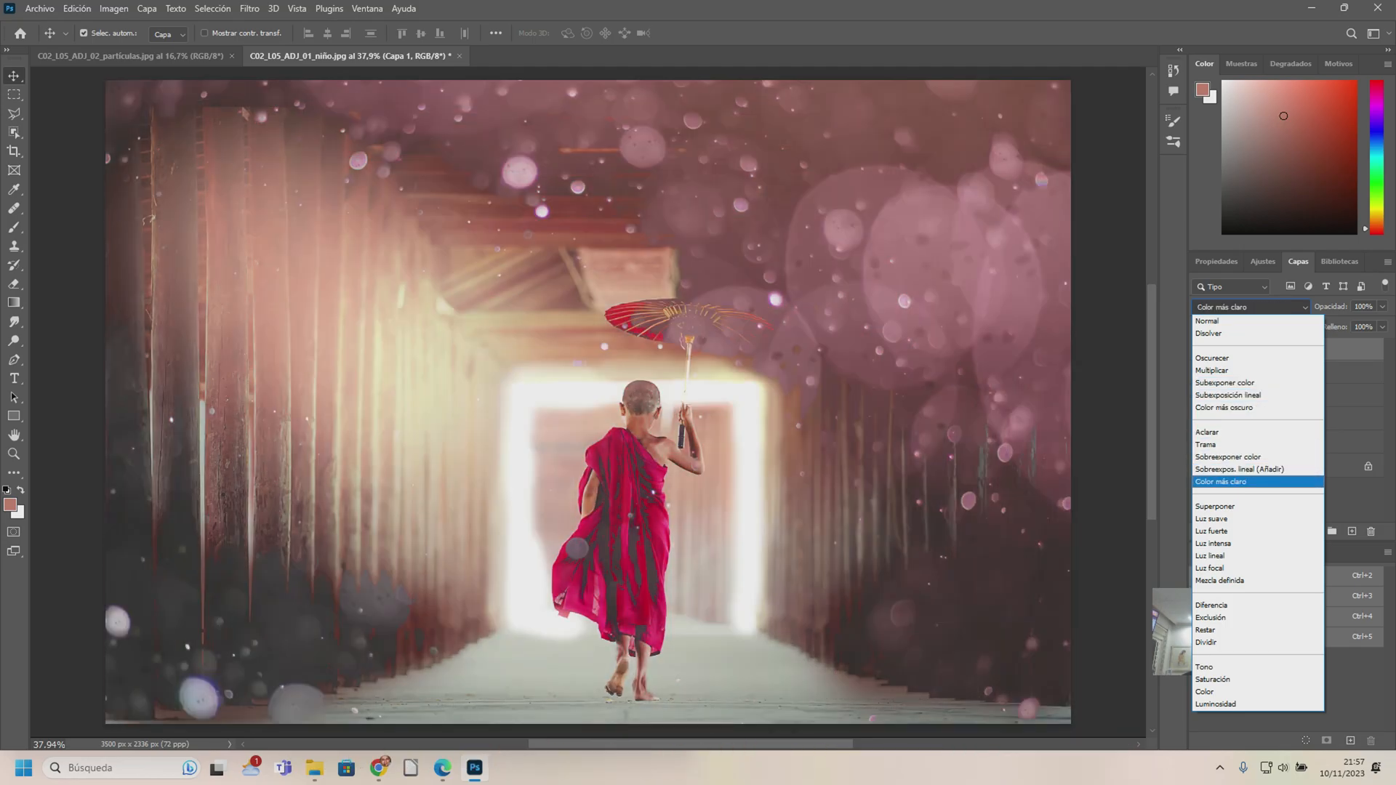
key("Down")
key("Up")
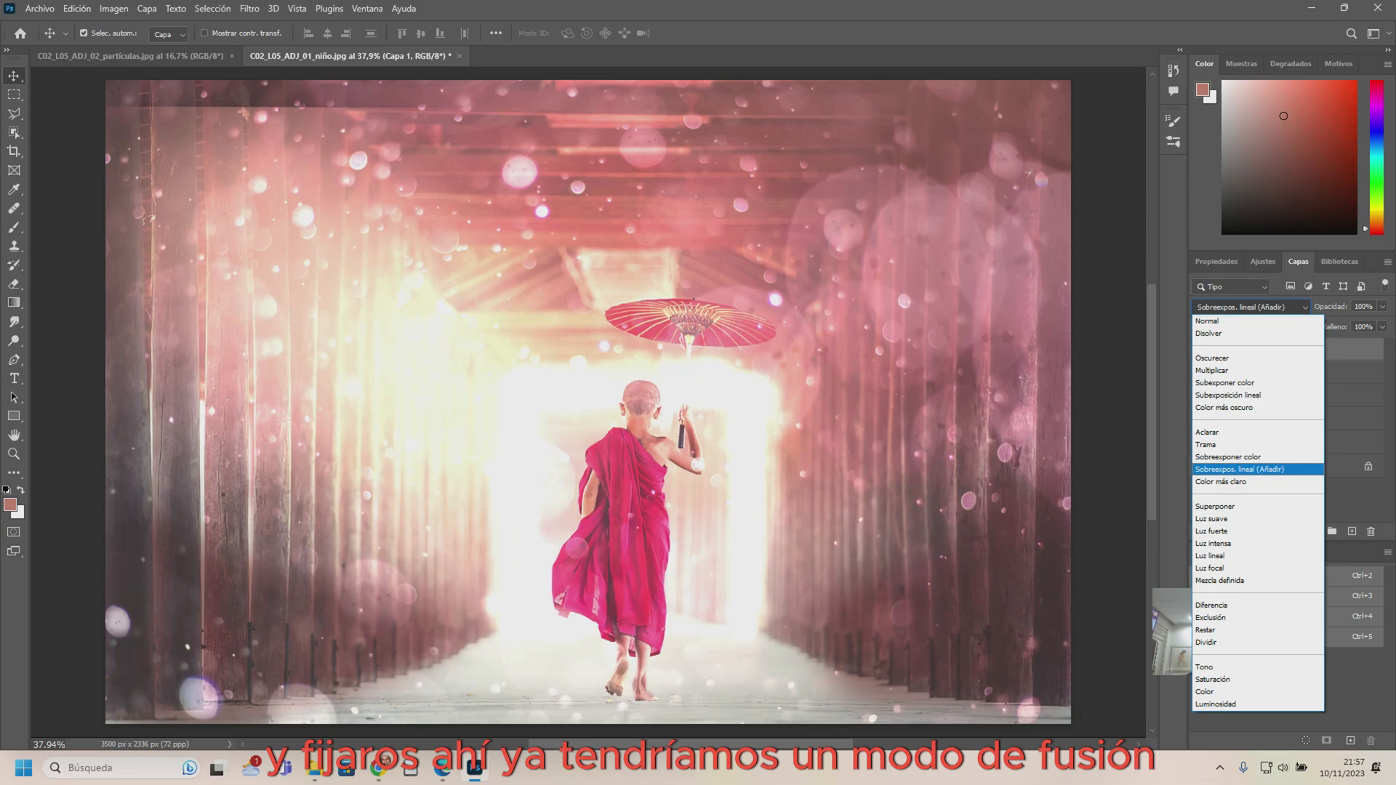
key("Down")
key("Down")
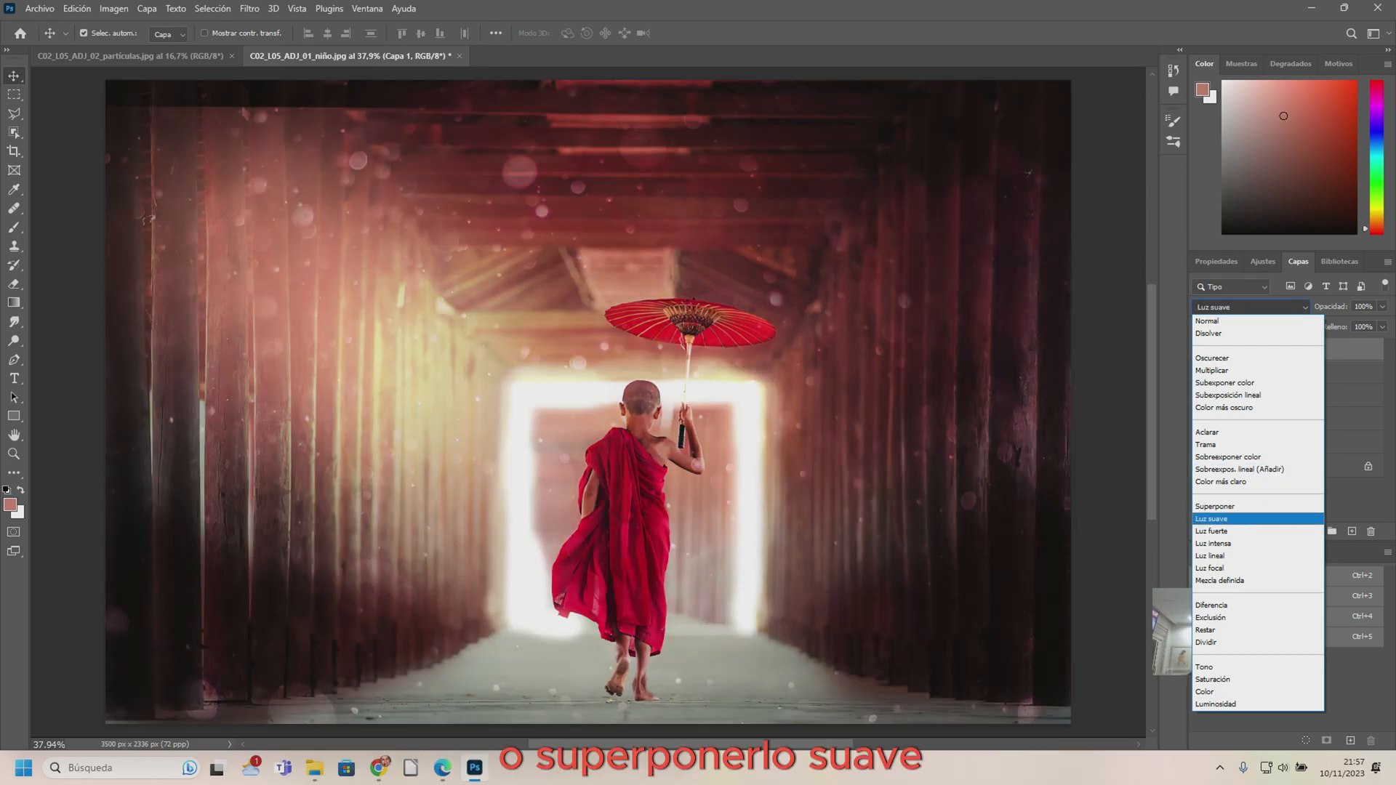
- Compare Superponer with Luz suave on Capa 1, then return the layer's blend mode to Normal
key("Up")
key("Up")
key("Down")
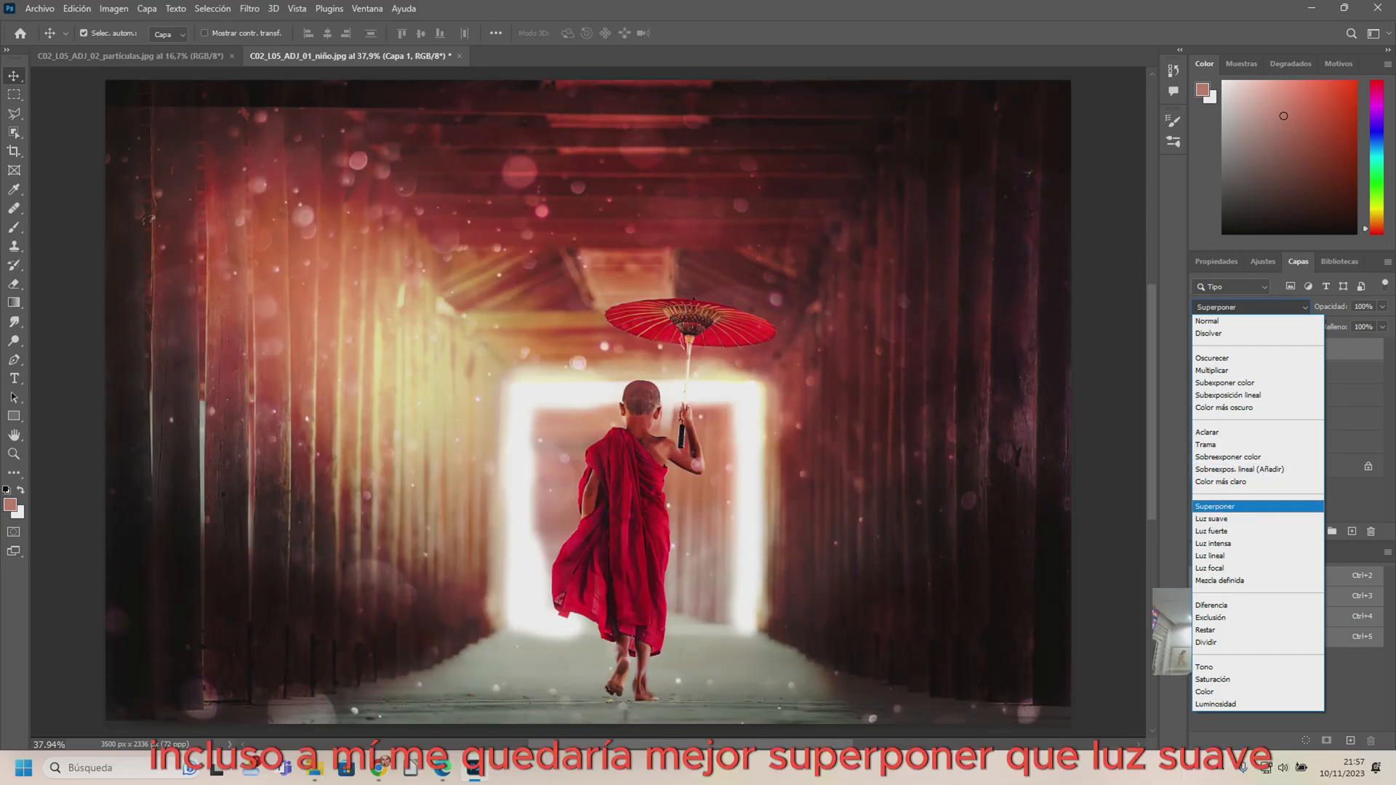
key("Down")
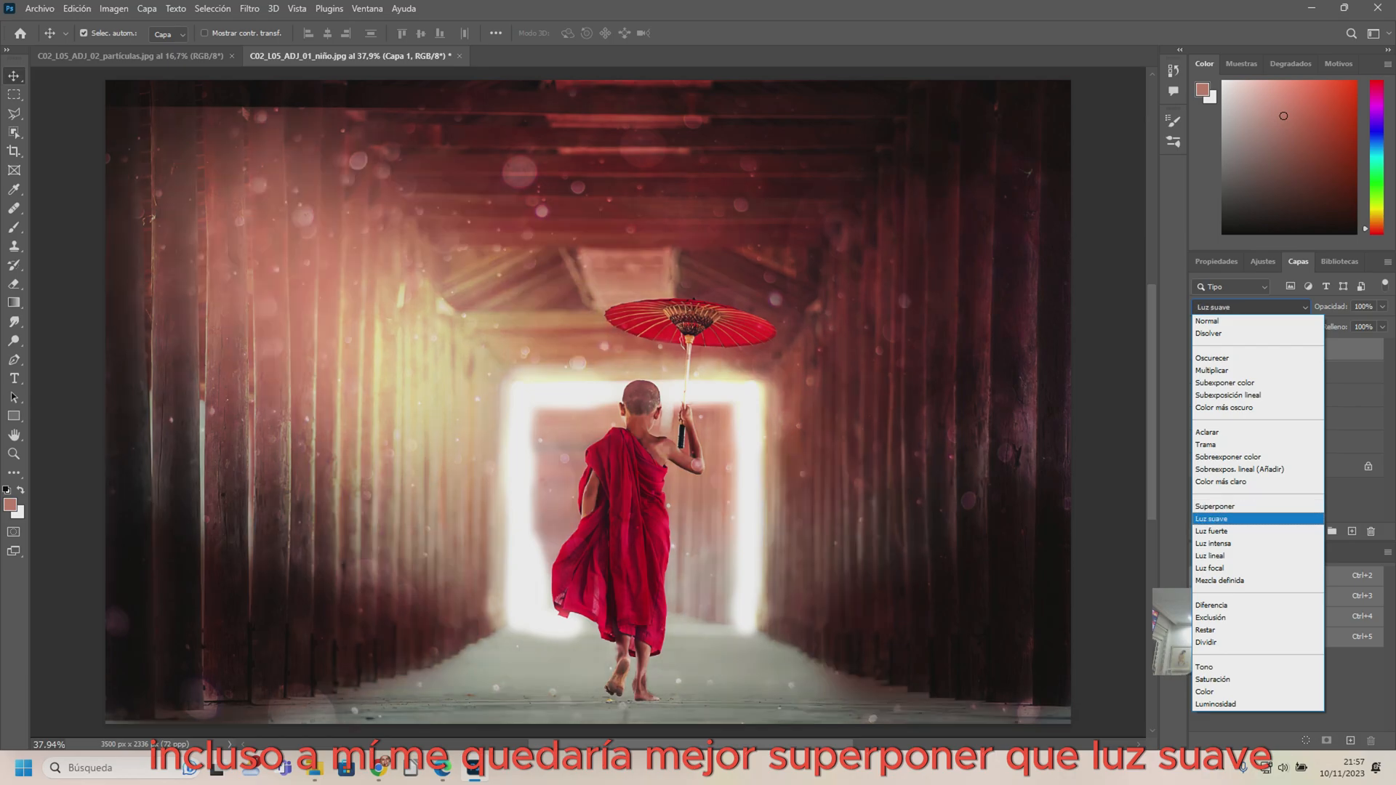
key("Up")
key("Down")
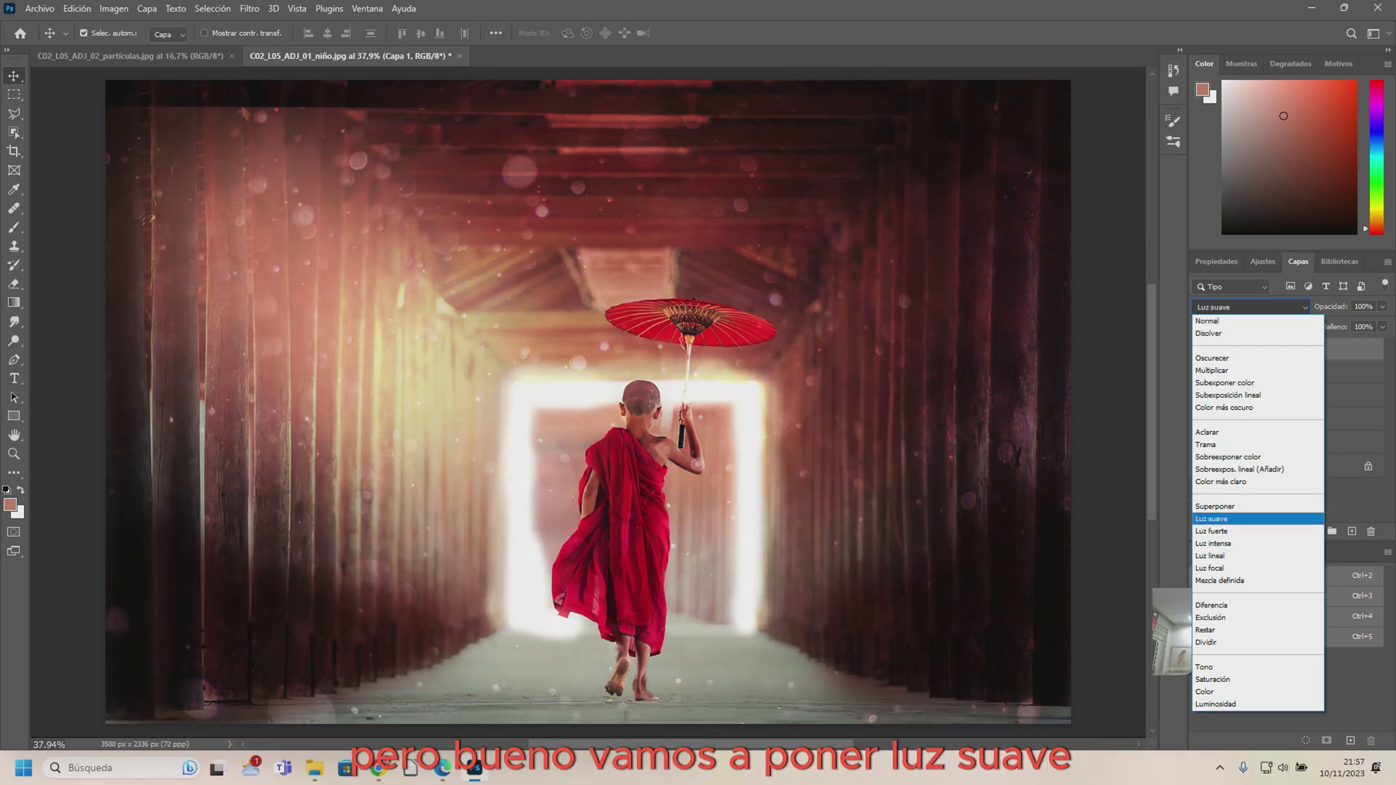
key("Up")
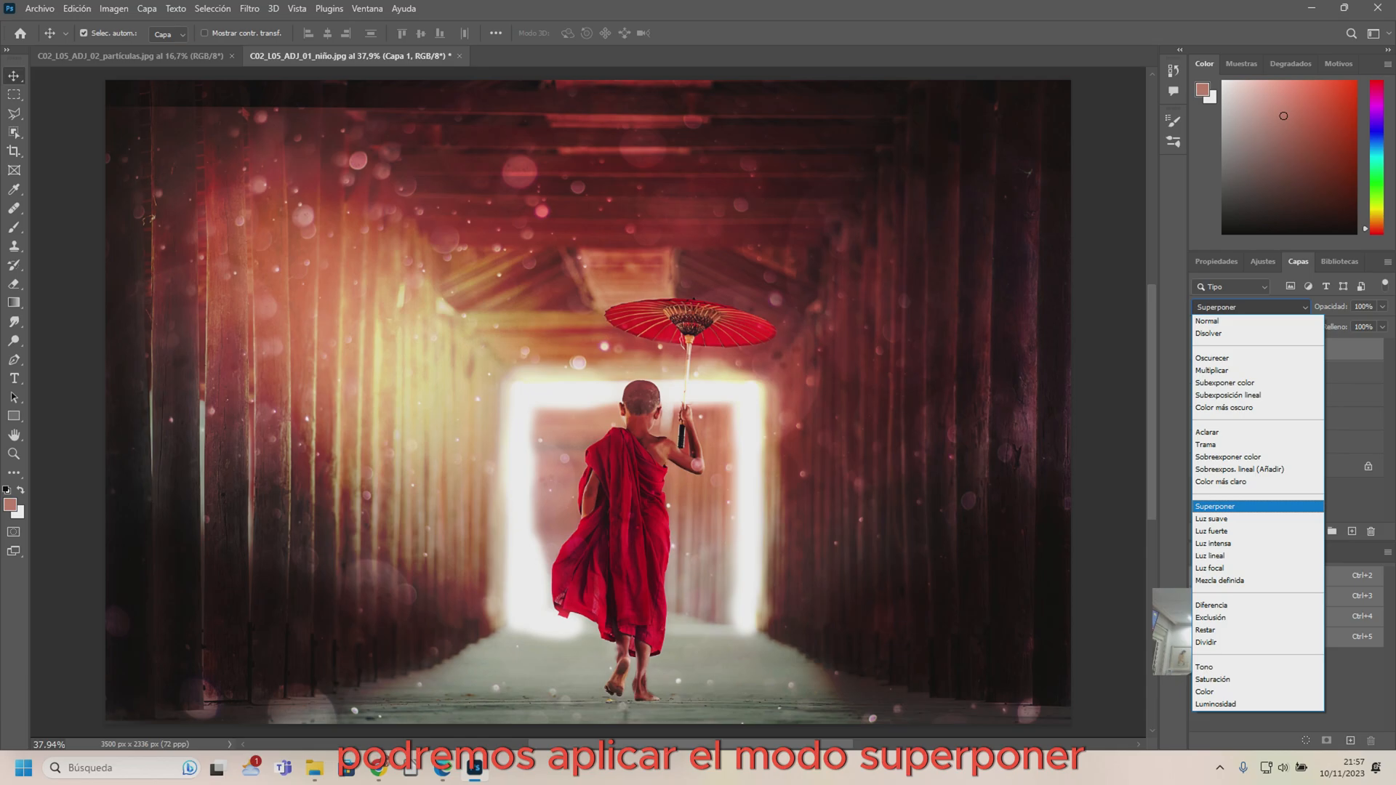
key("Return")
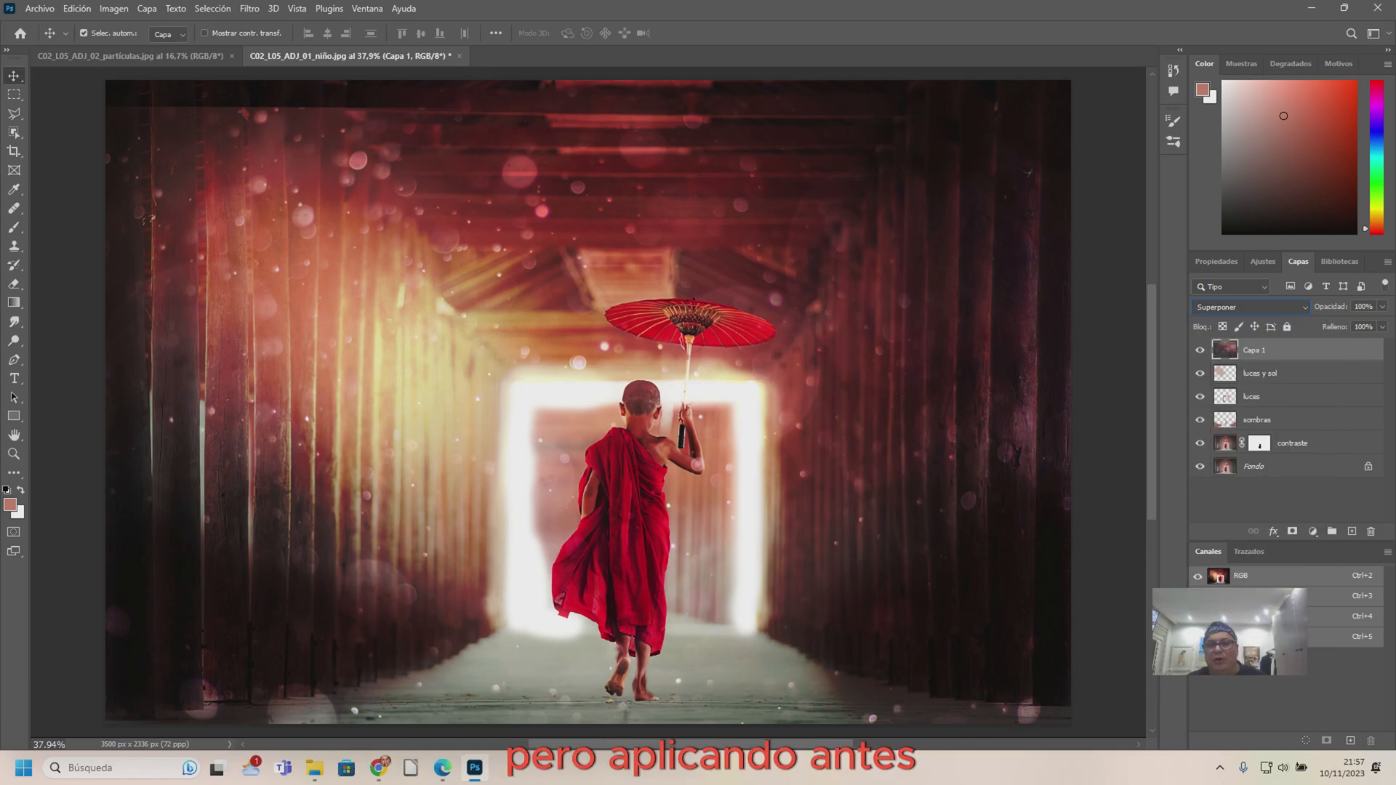
left_click(1249, 307)
key("Return")
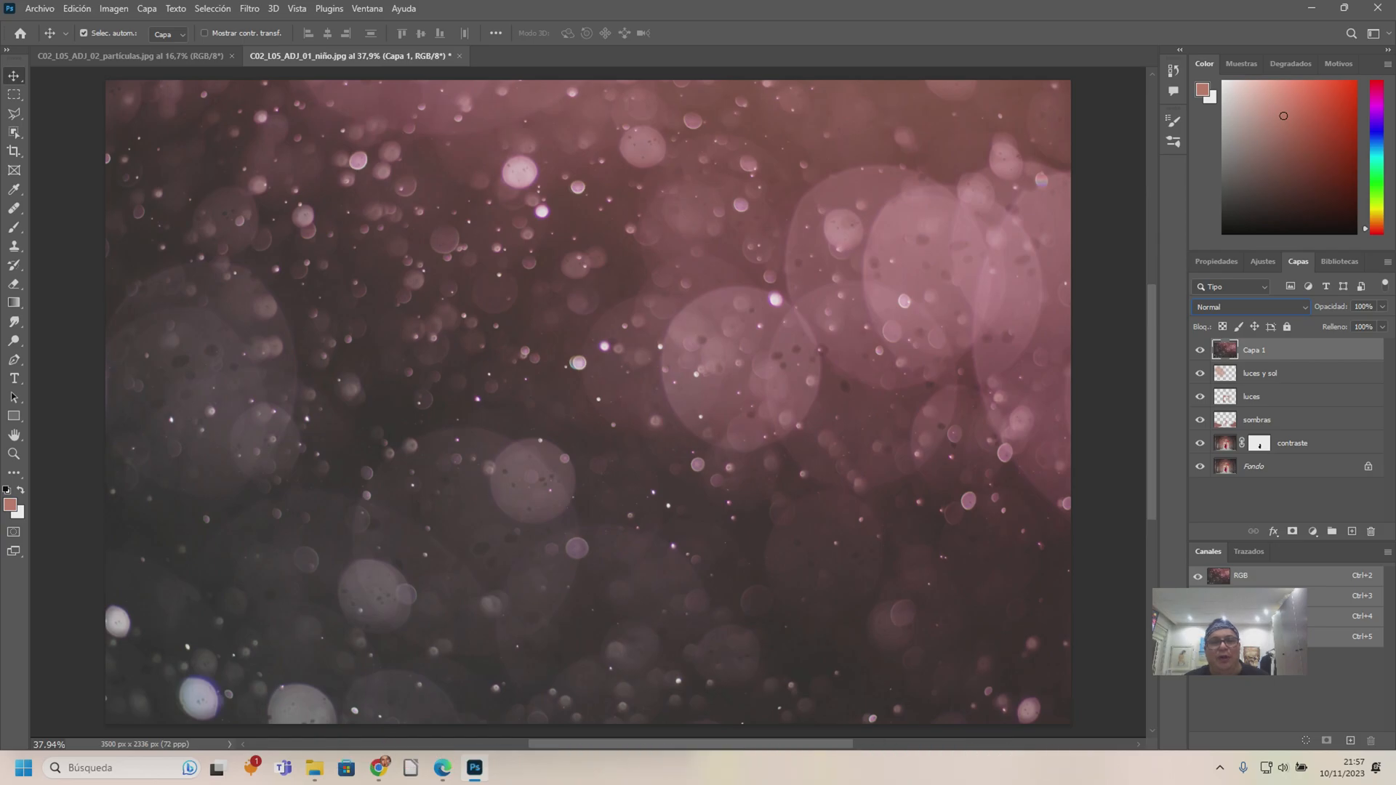
- Apply the Paso alto (High Pass) filter to Capa 1 with a radius of 1000 pixels
left_click(249, 8)
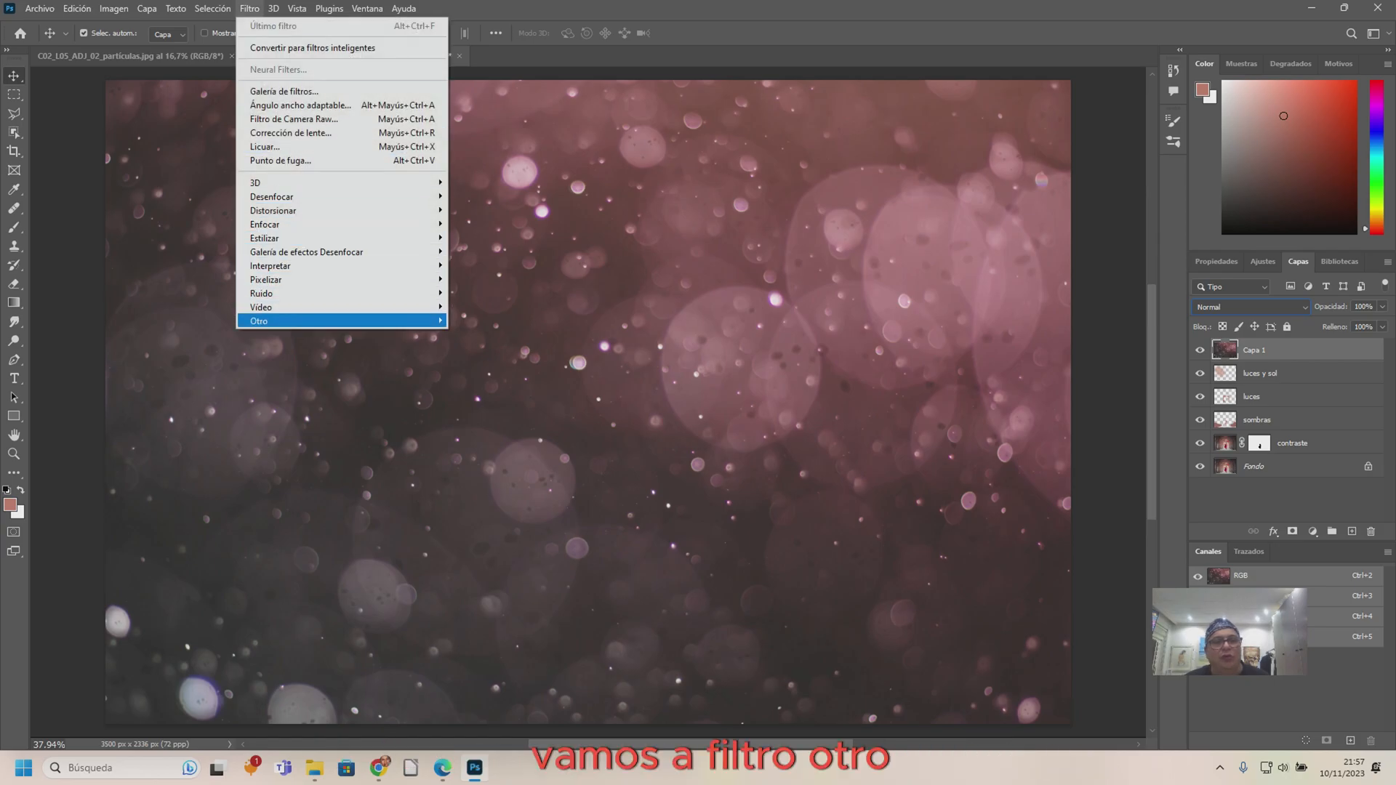
mouse_move(291, 322)
left_click(479, 389)
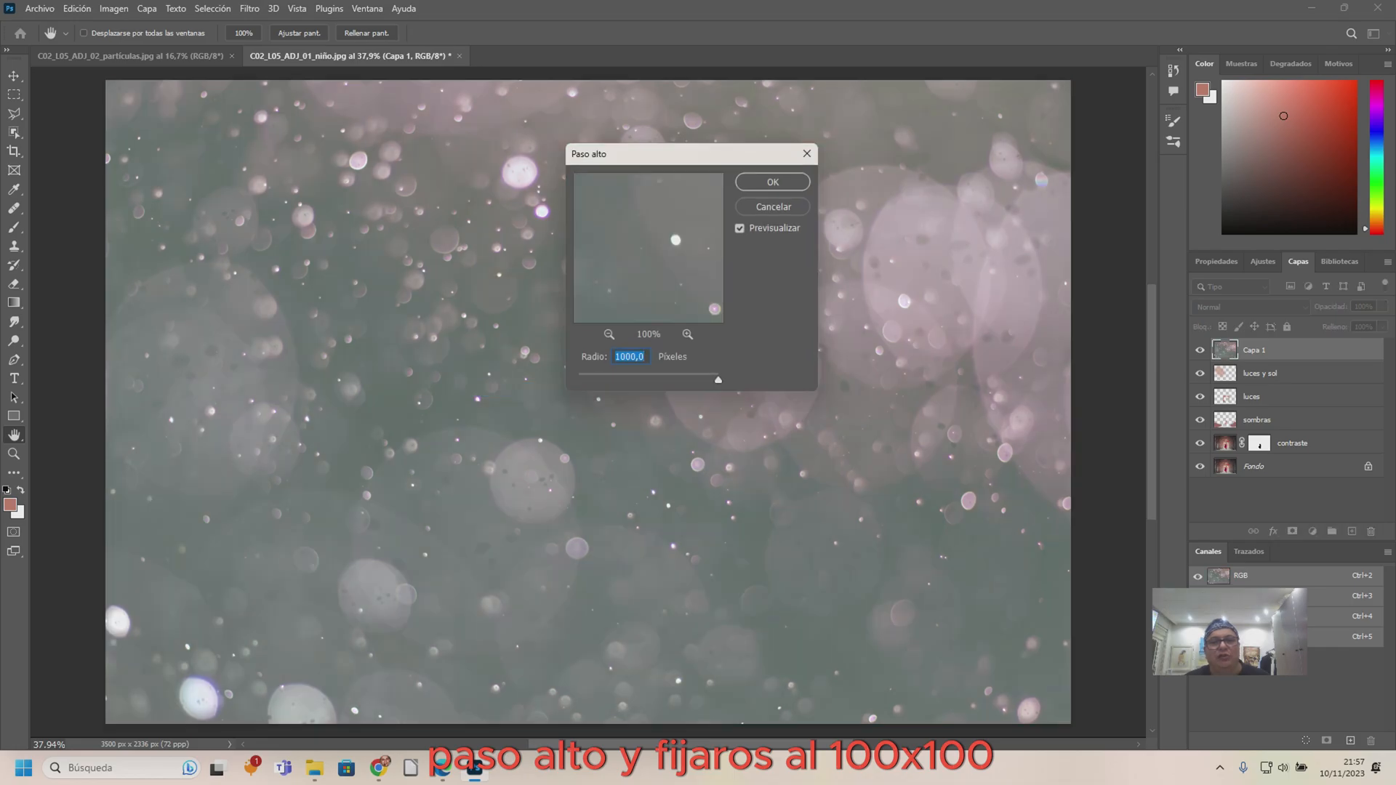
key("Tab")
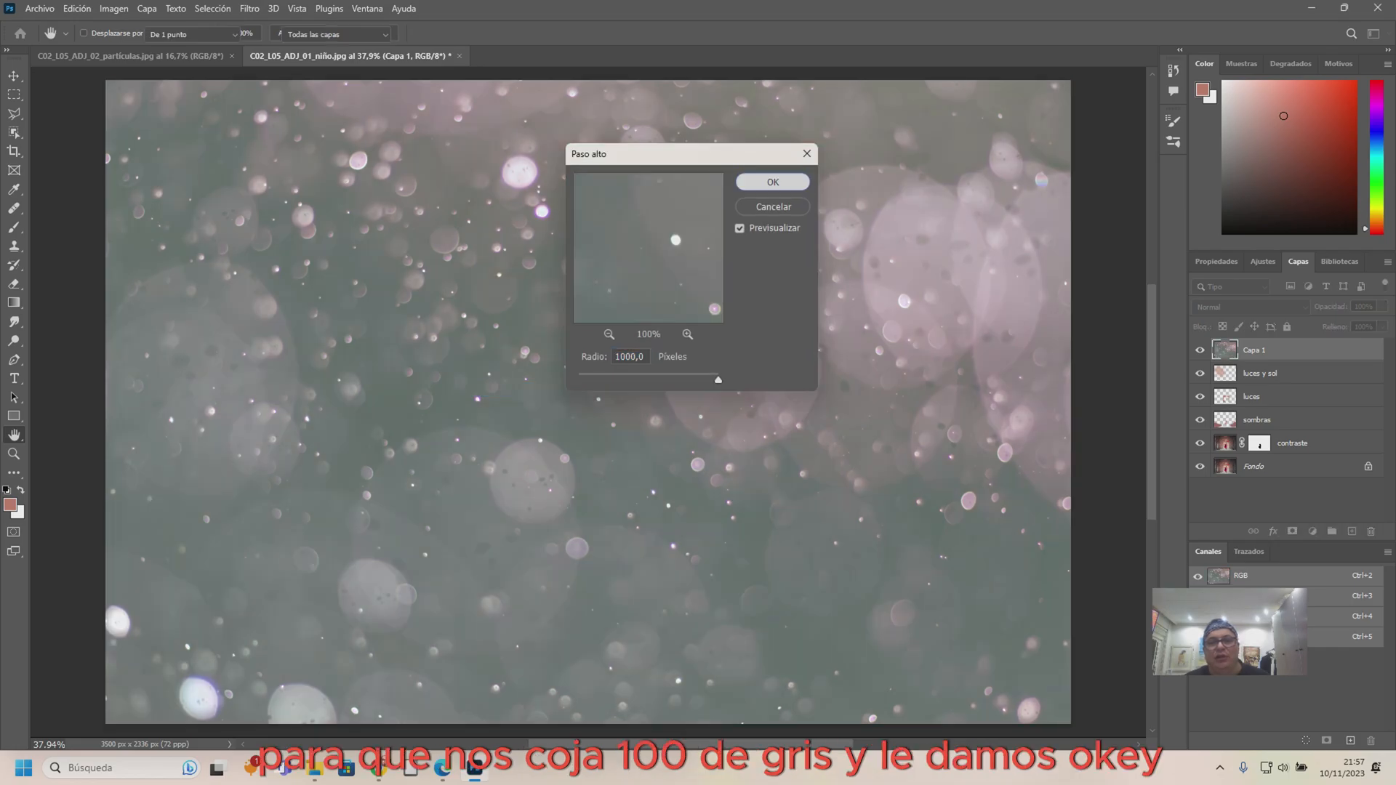
key("Return")
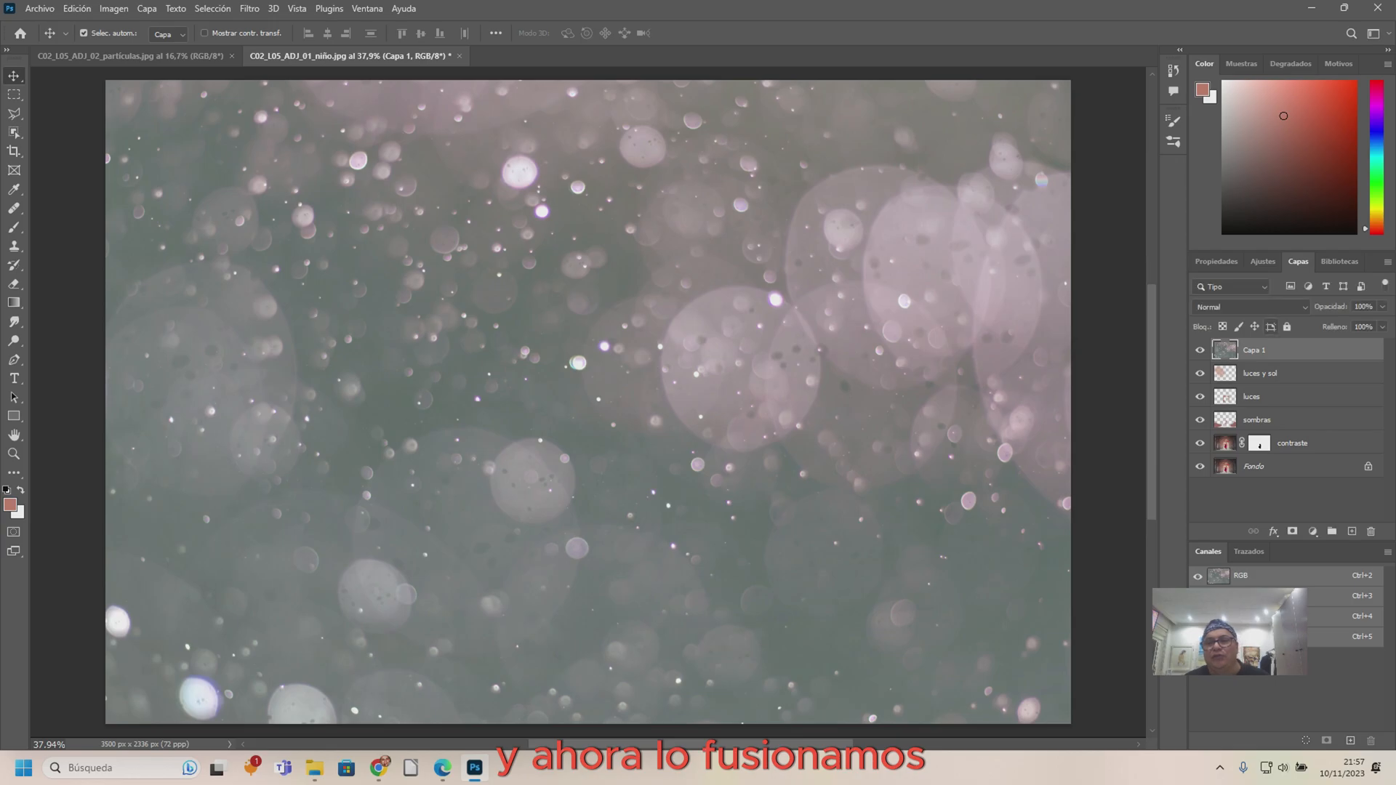
- Compare Luz suave and Superponer on the filtered Capa 1 layer and set its blend mode to Superponer
left_click(1249, 307)
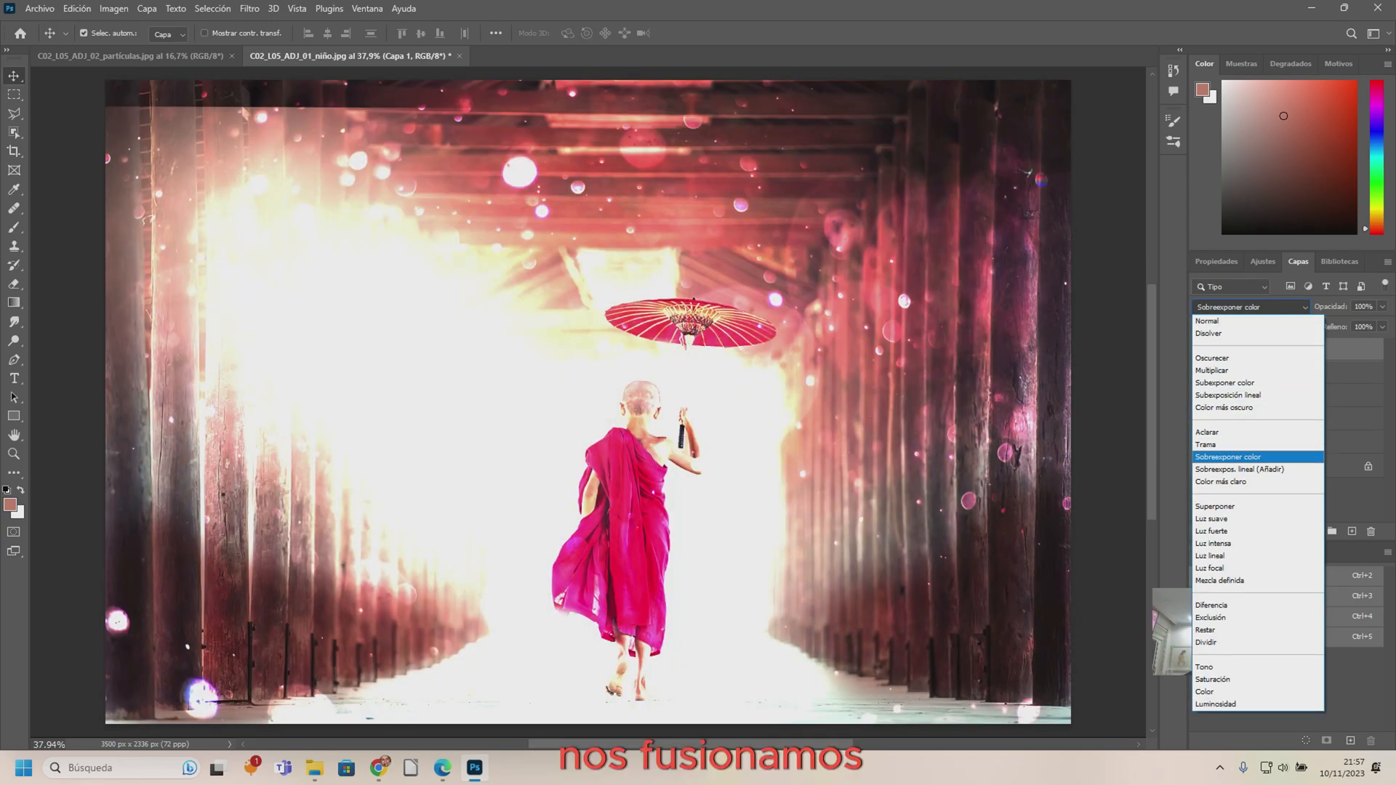
key("Down")
key("Down")
key("Down")
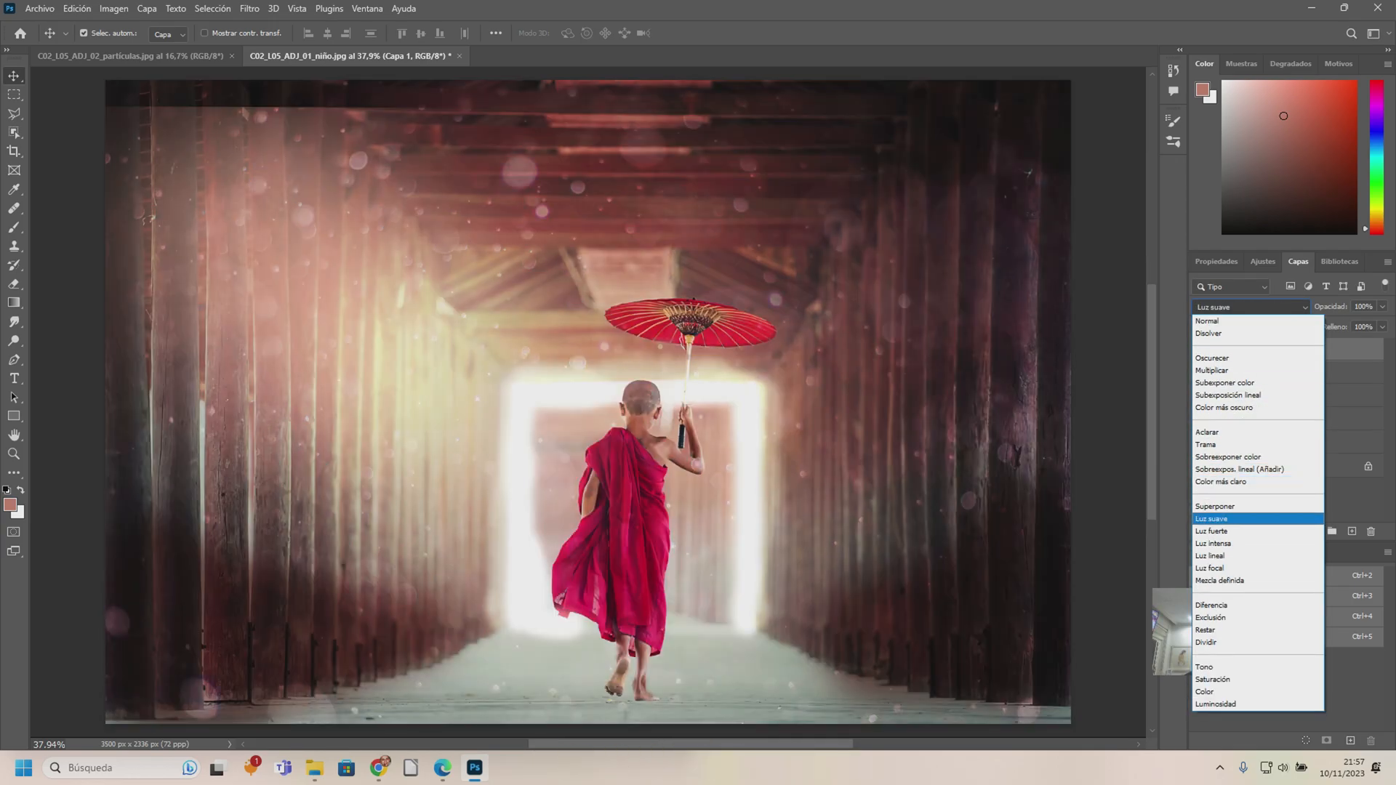
key("Down")
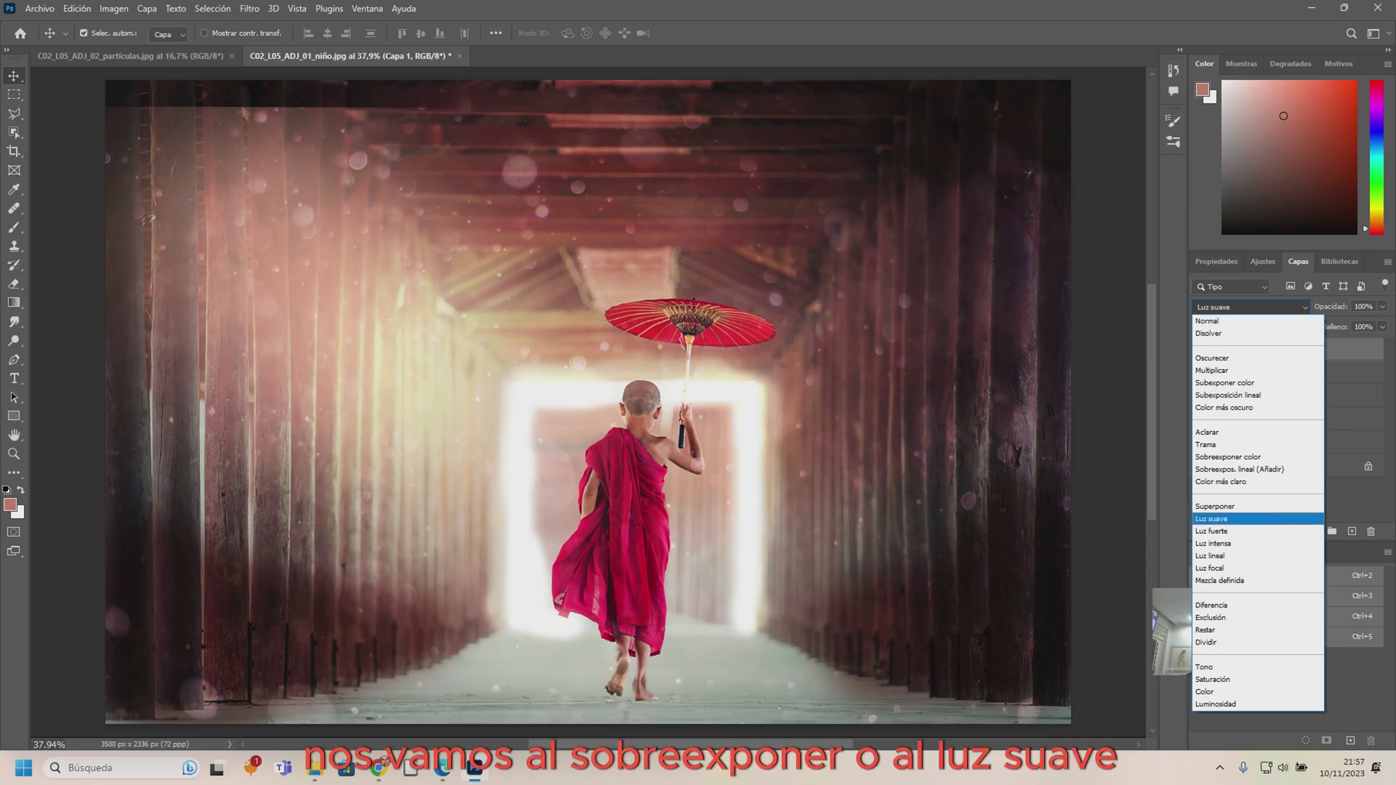
key("Up")
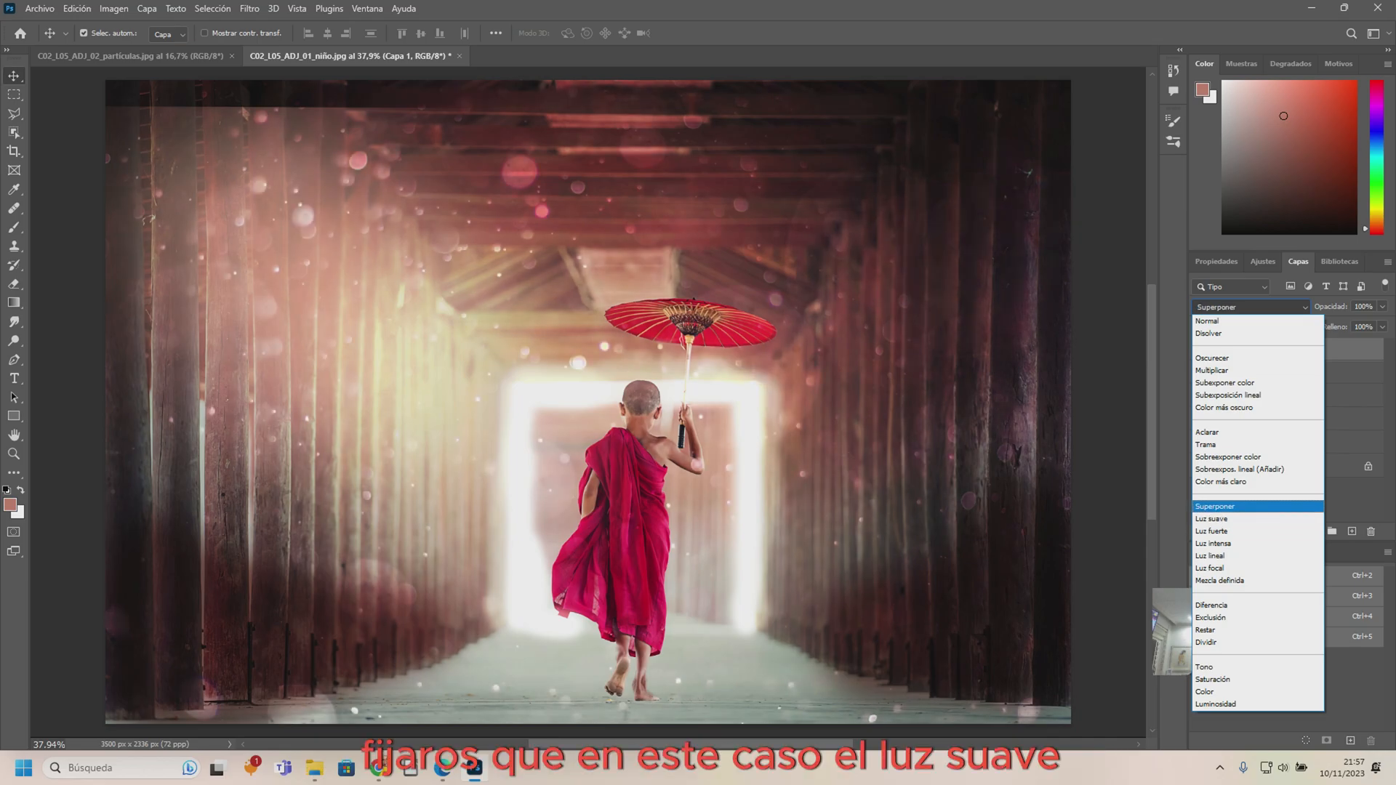
key("Down")
key("Up")
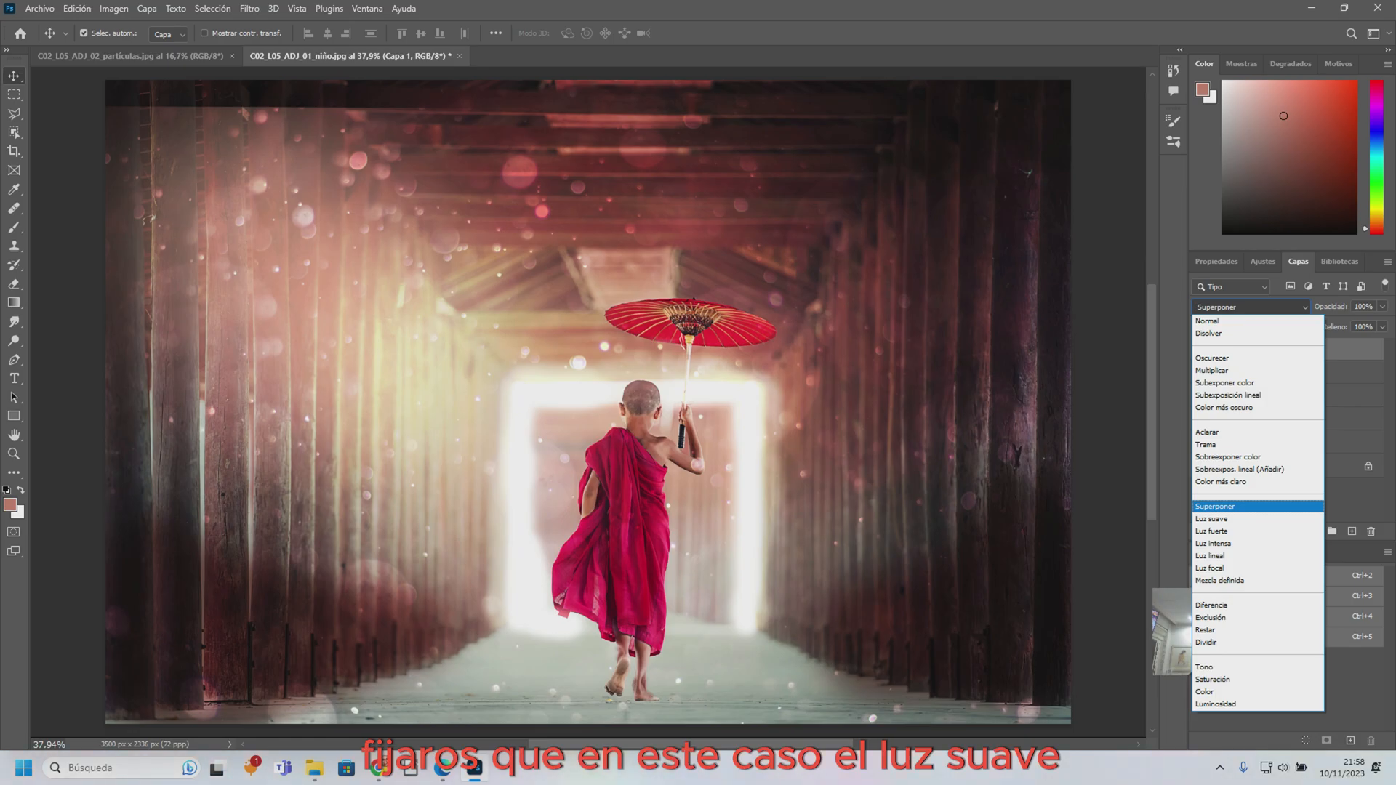
key("Down")
key("Up")
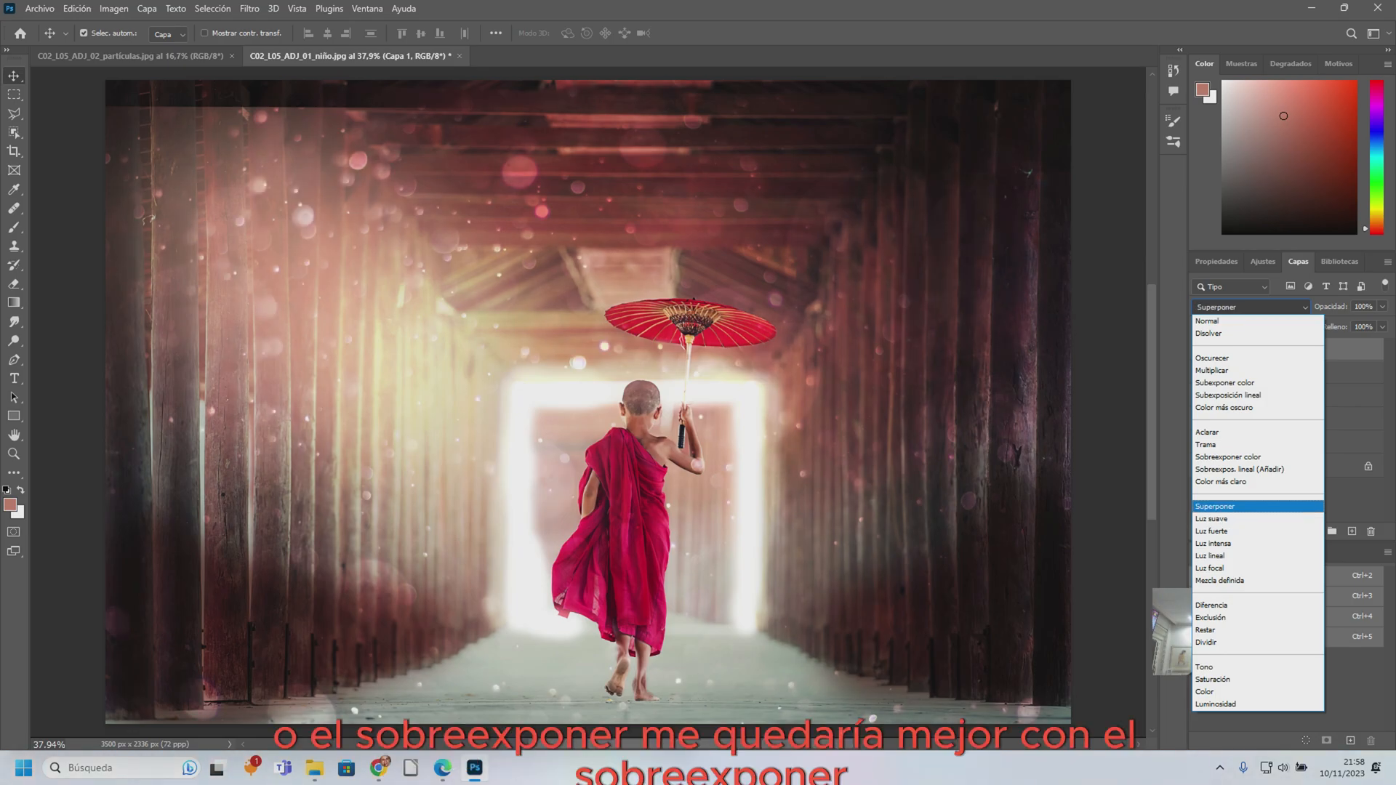
key("Down")
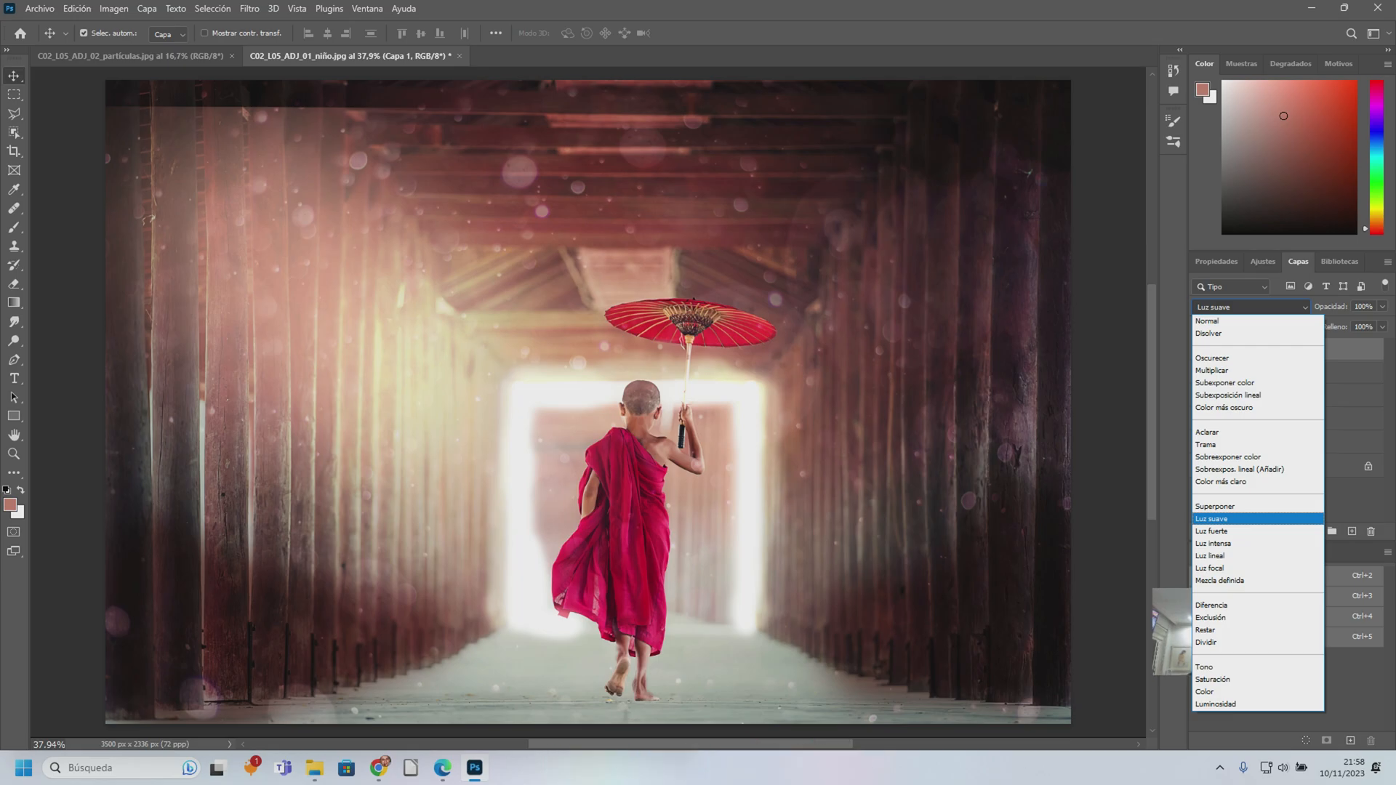
key("Up")
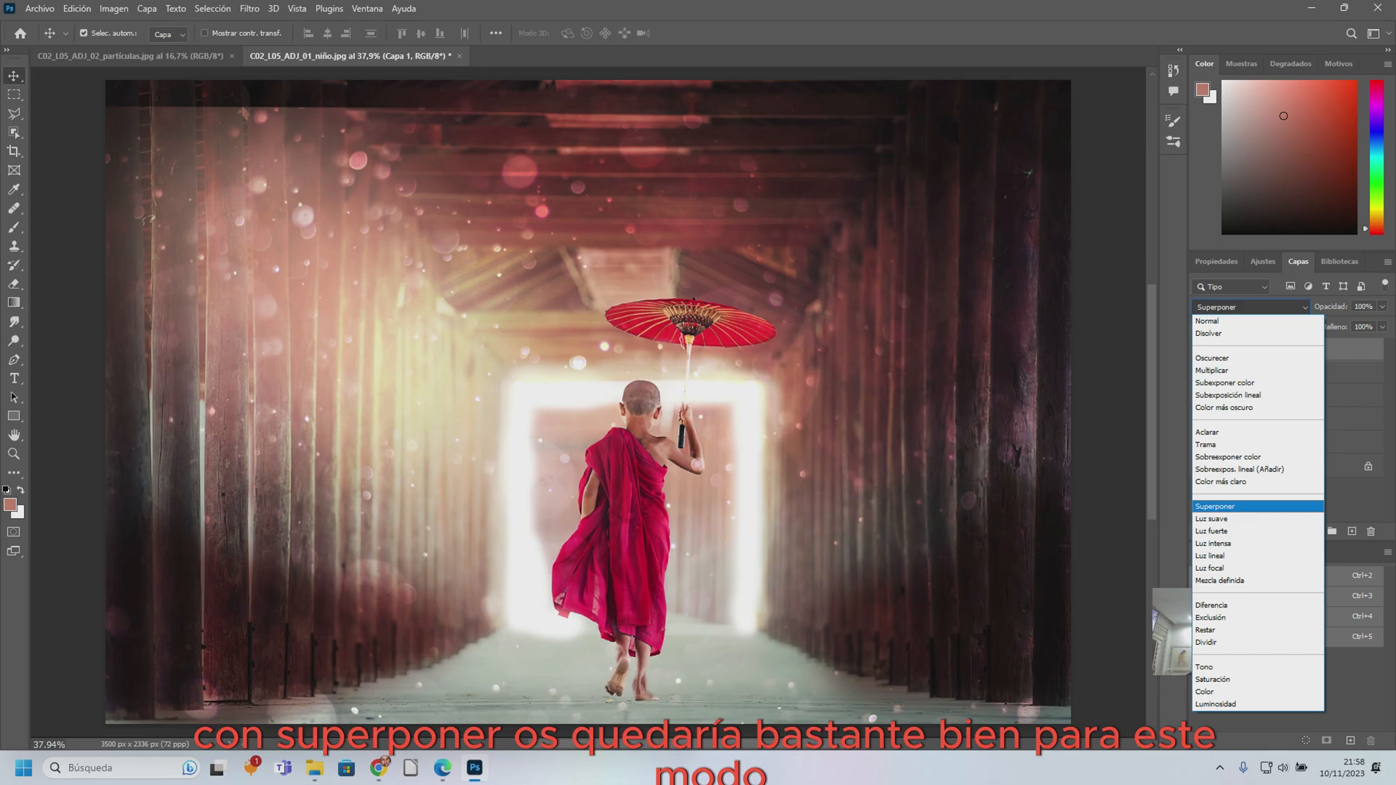
key("Return")
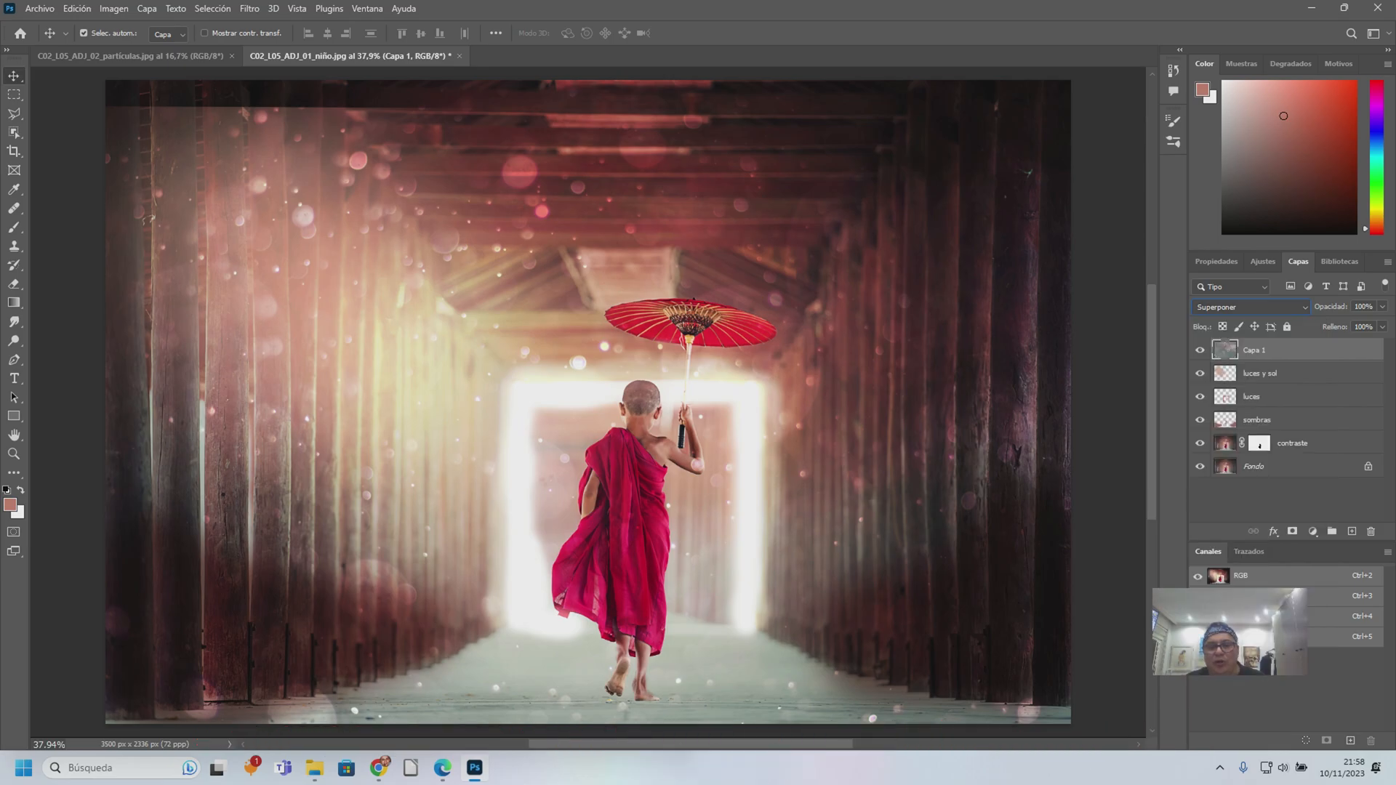
- Compare the Luz suave blend mode with Superponer on Capa 1
left_click(1250, 306)
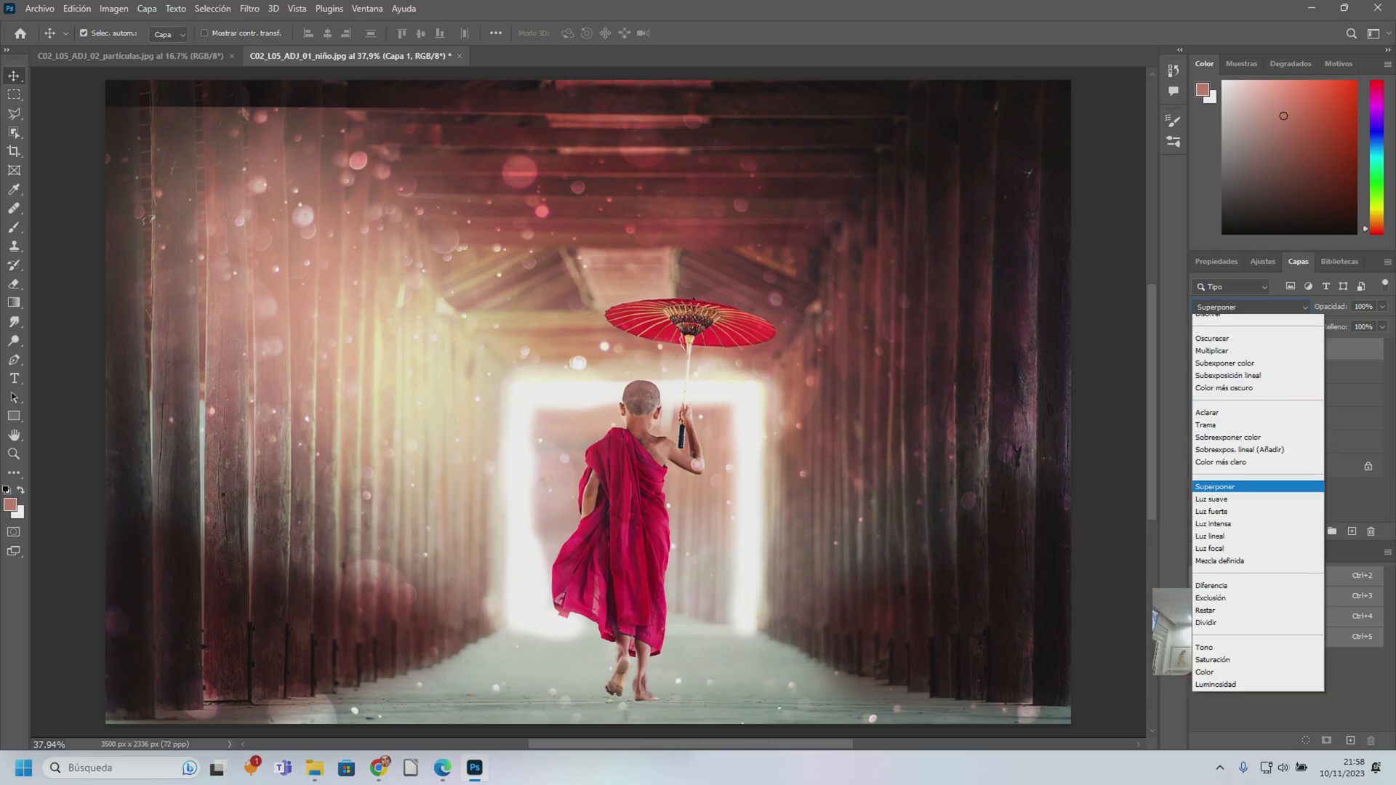
key("Down")
key("Down")
key("Down")
key("Down")
key("Down")
key("Down")
key("Down")
key("Down")
key("Down")
key("Down")
key("Down")
key("Down")
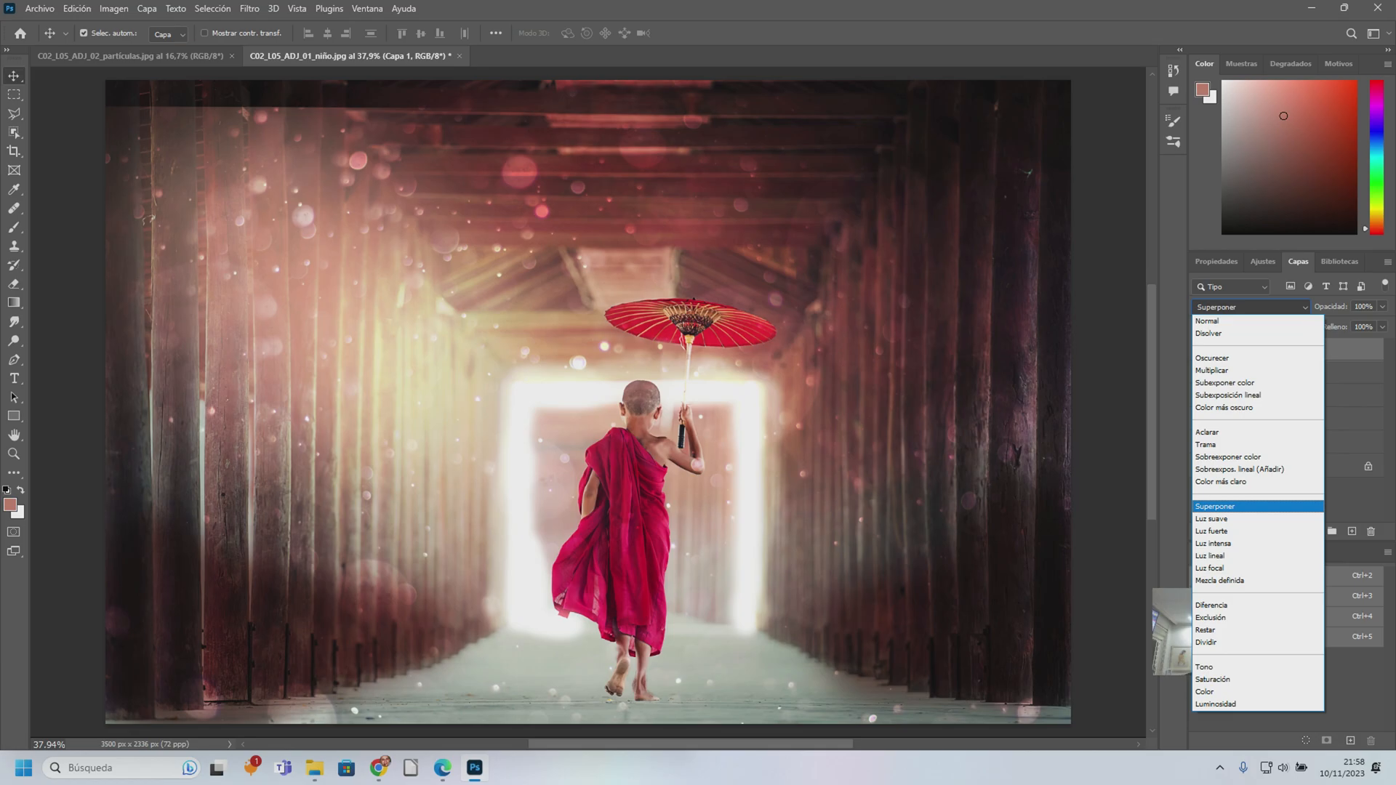
key("Down")
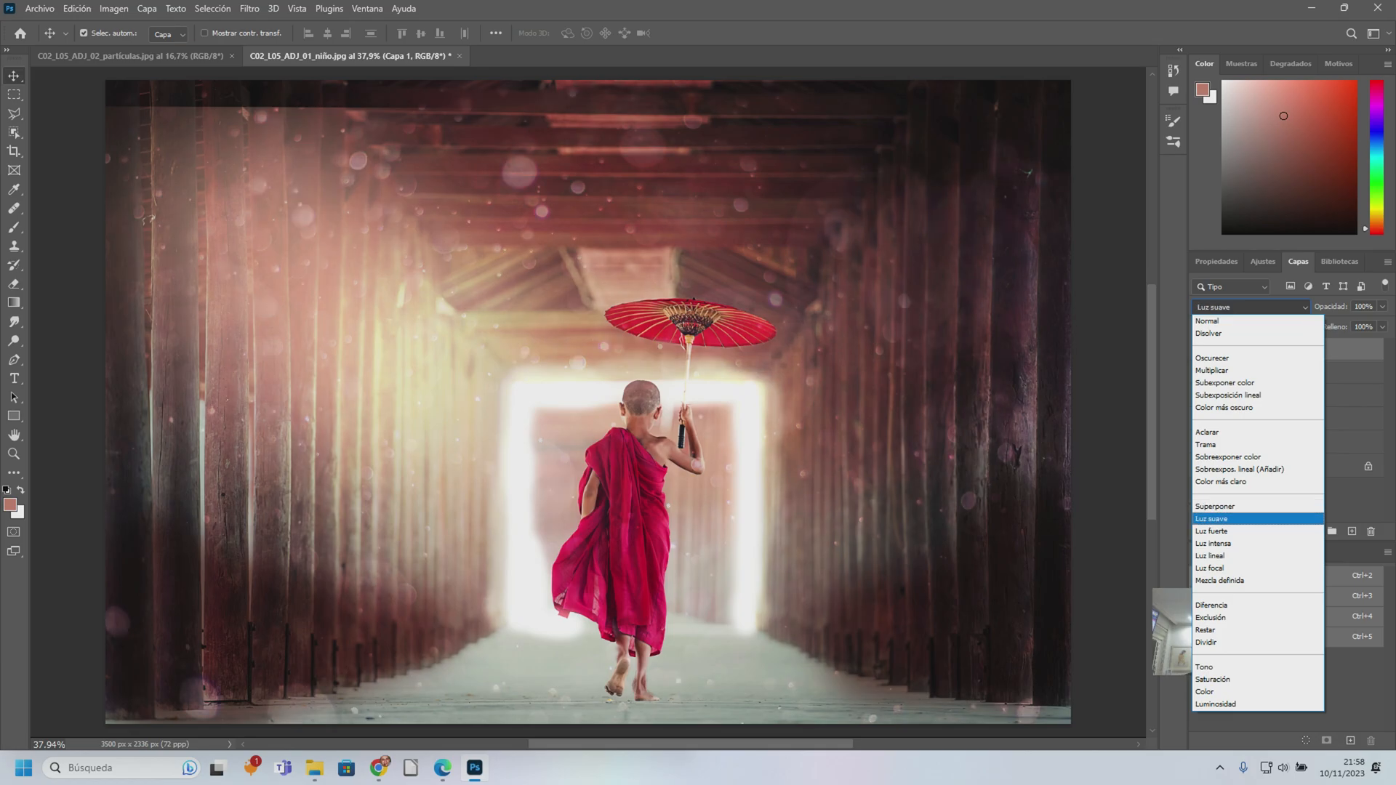
key("Up")
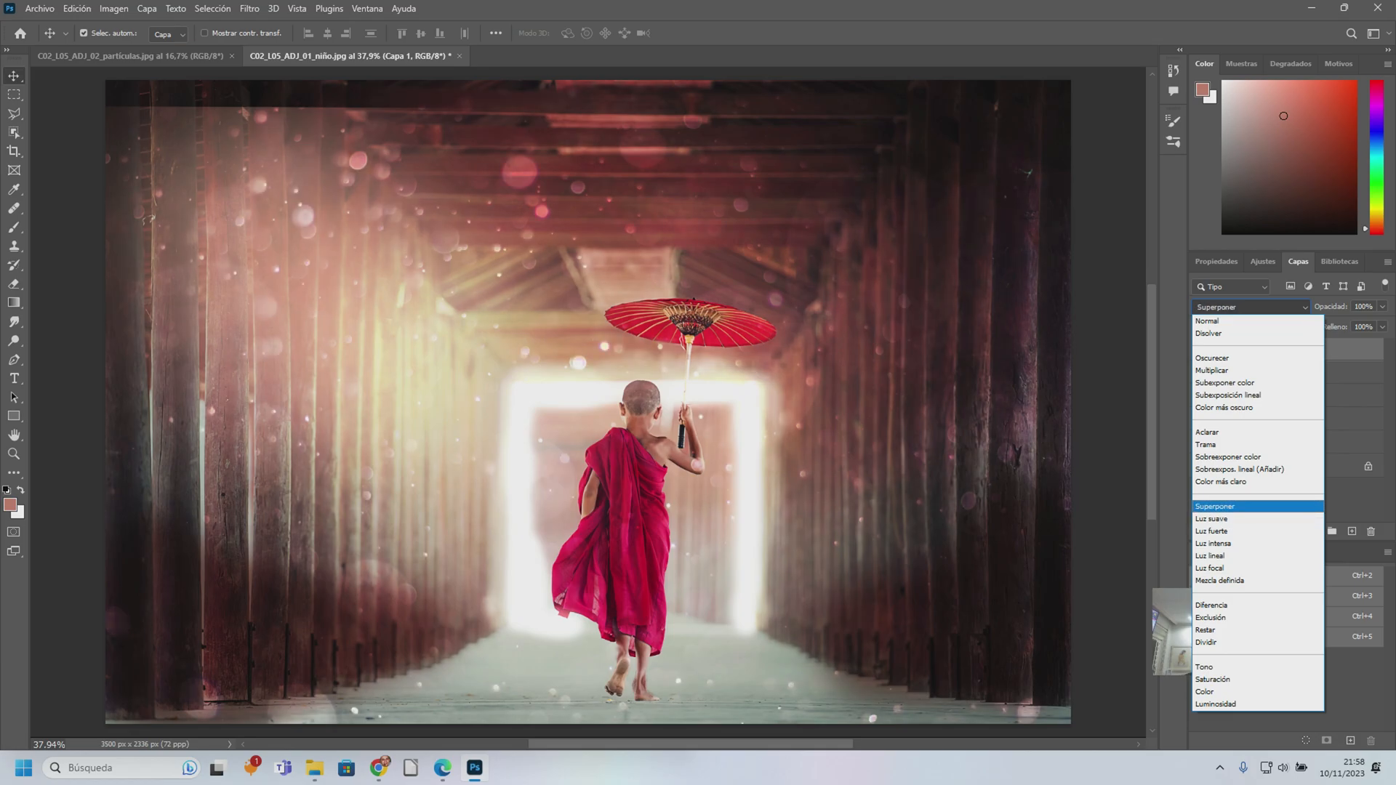
- Preview the lightening blend modes Sobreexpos. lineal (Añadir) and Color más claro on Capa 1
key("Up")
key("Up")
key("Up")
key("Up")
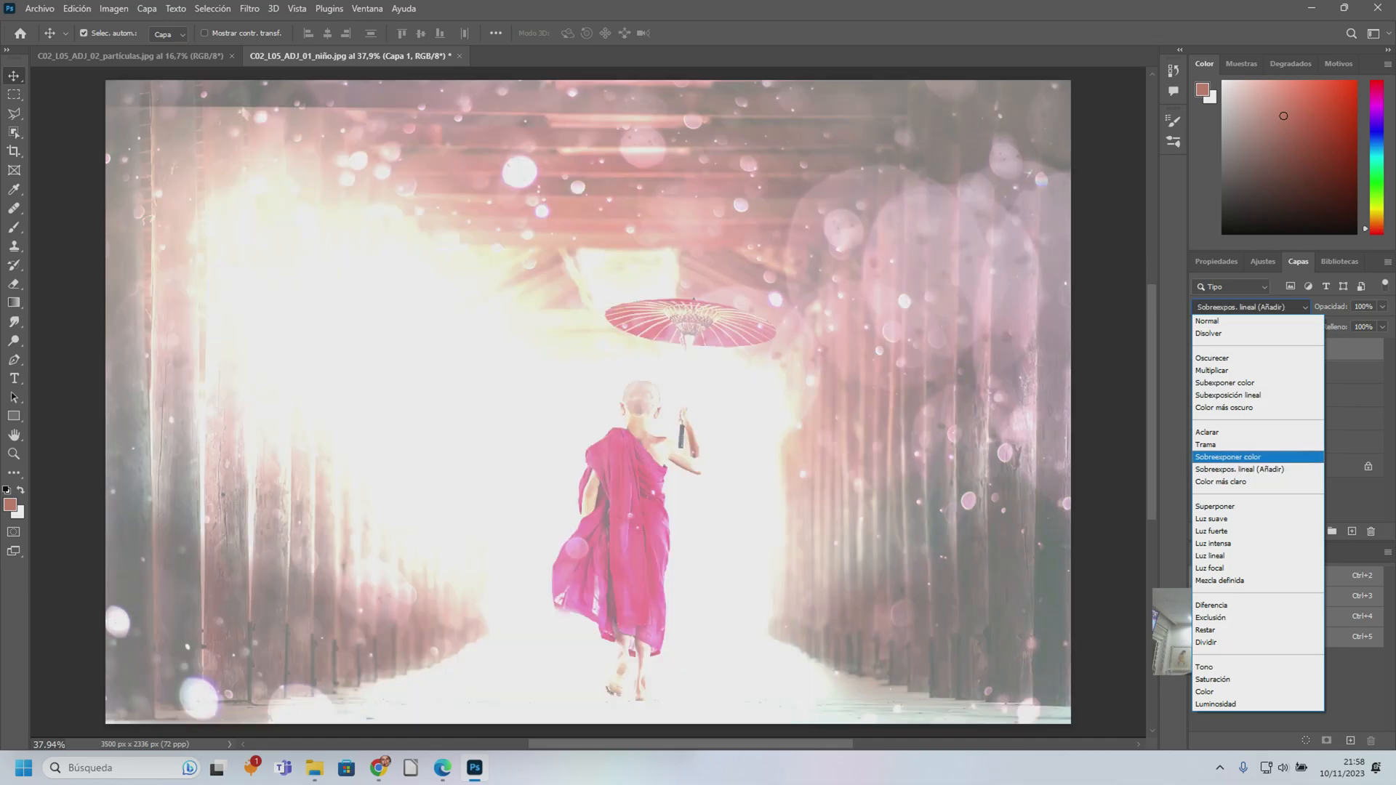
key("Down")
key("Down")
key("Down")
key("Down")
key("Down")
key("Down")
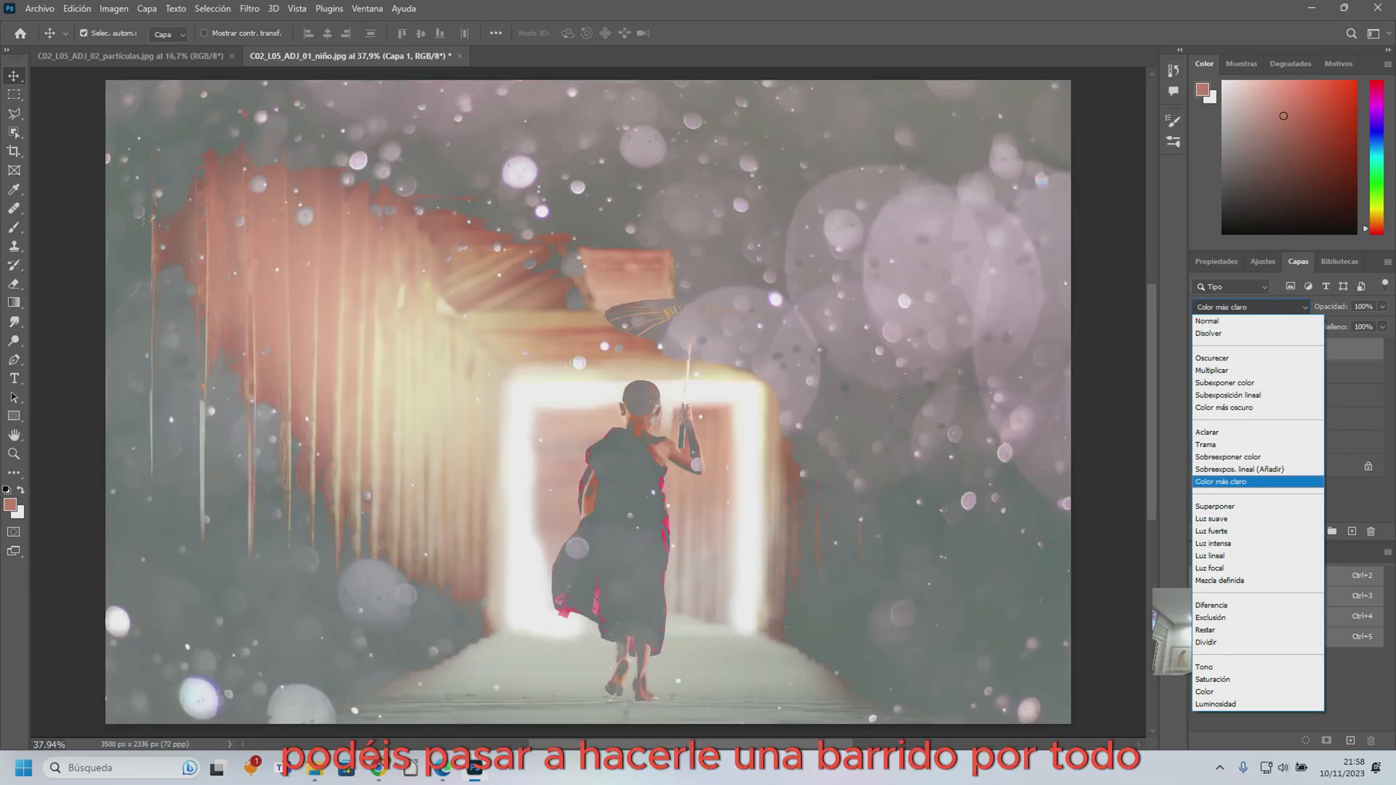
- Preview the light blend modes Luz suave, Luz intensa, Luz lineal and Luz focal on Capa 1
key("Up")
key("Up")
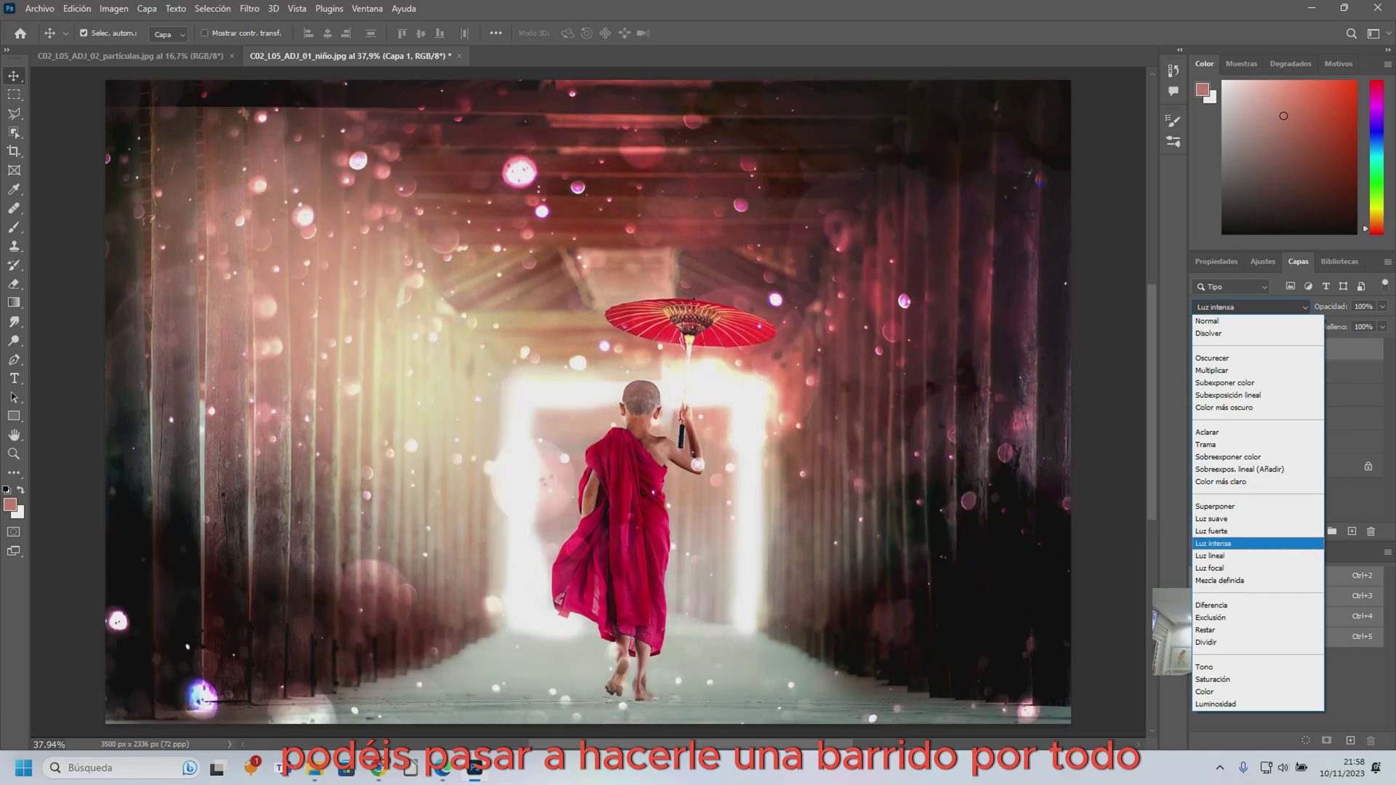
key("Down")
key("Down")
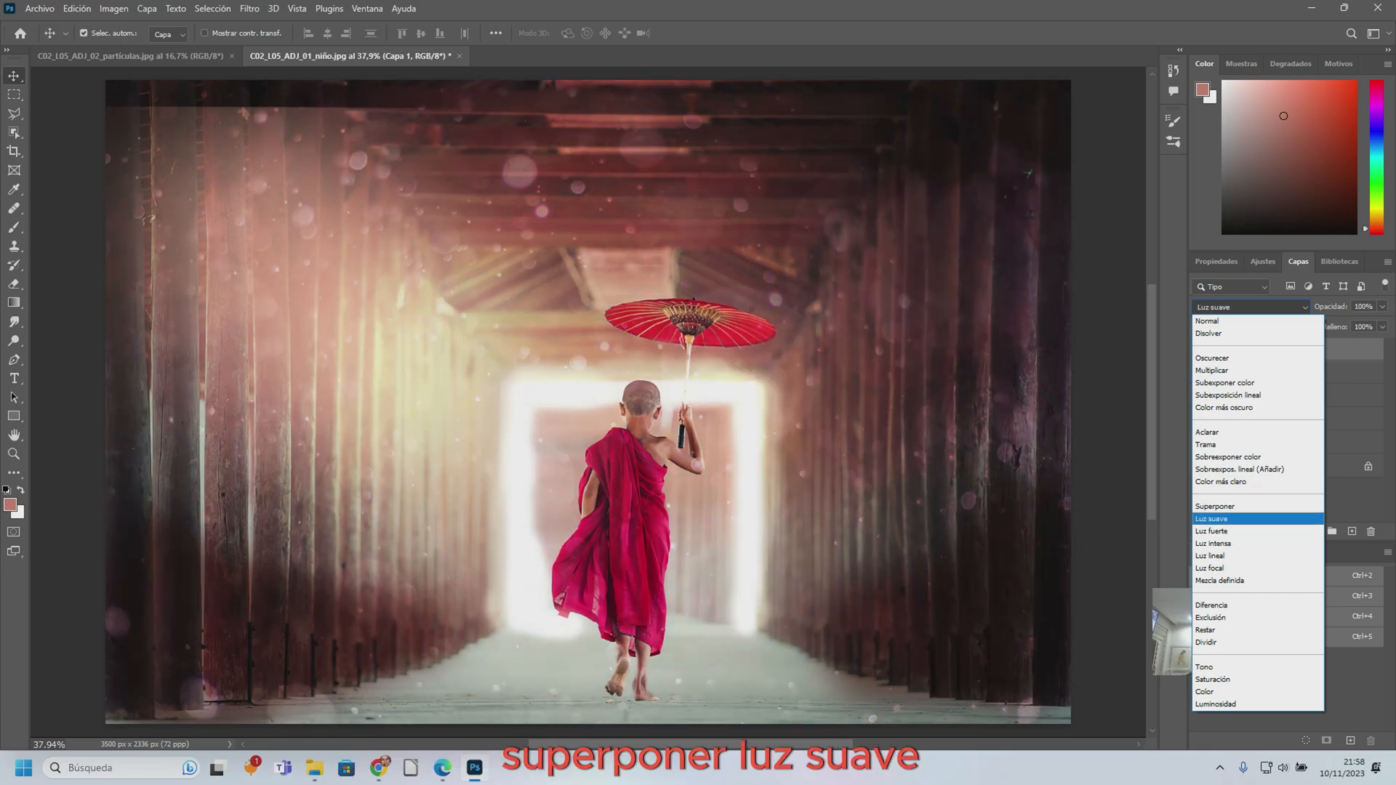
key("Down")
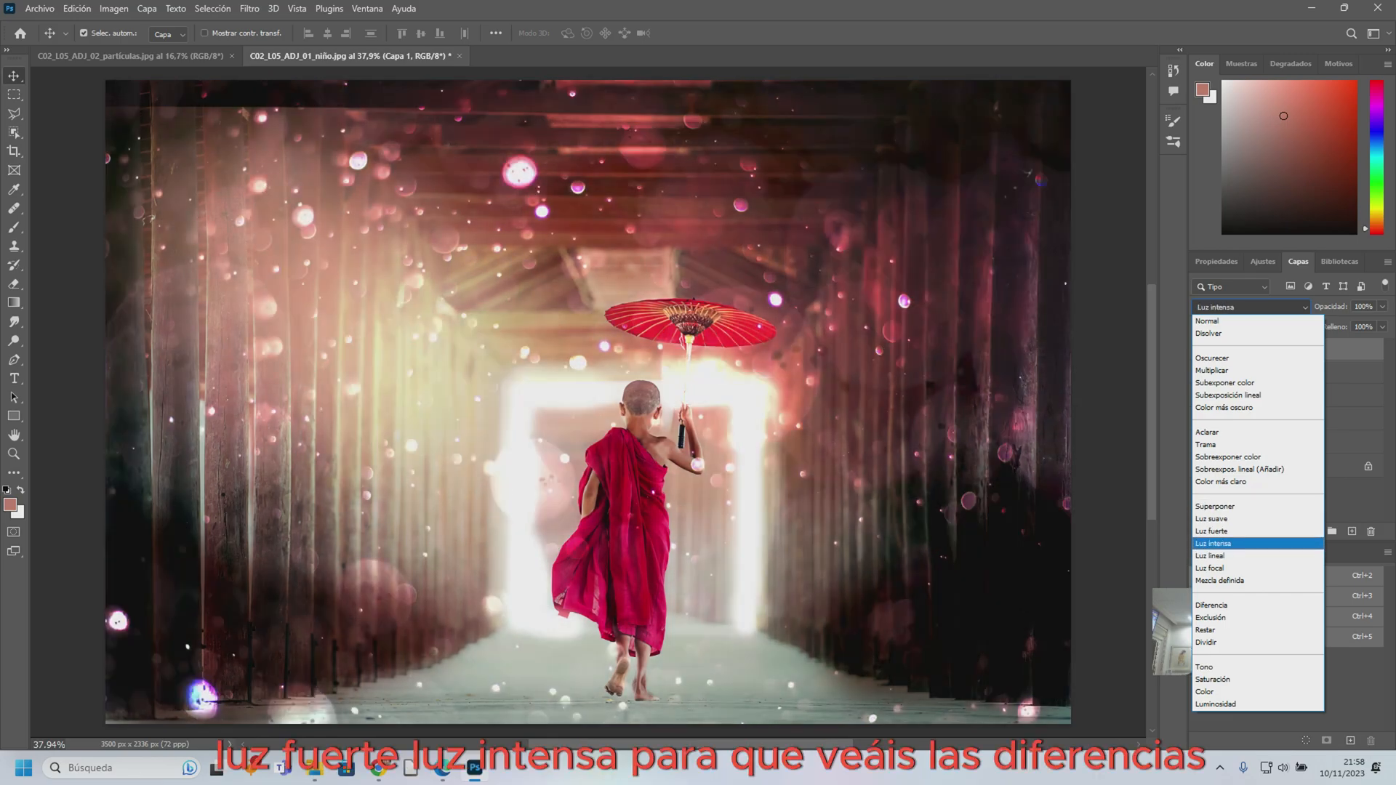
key("Down")
key("Down")
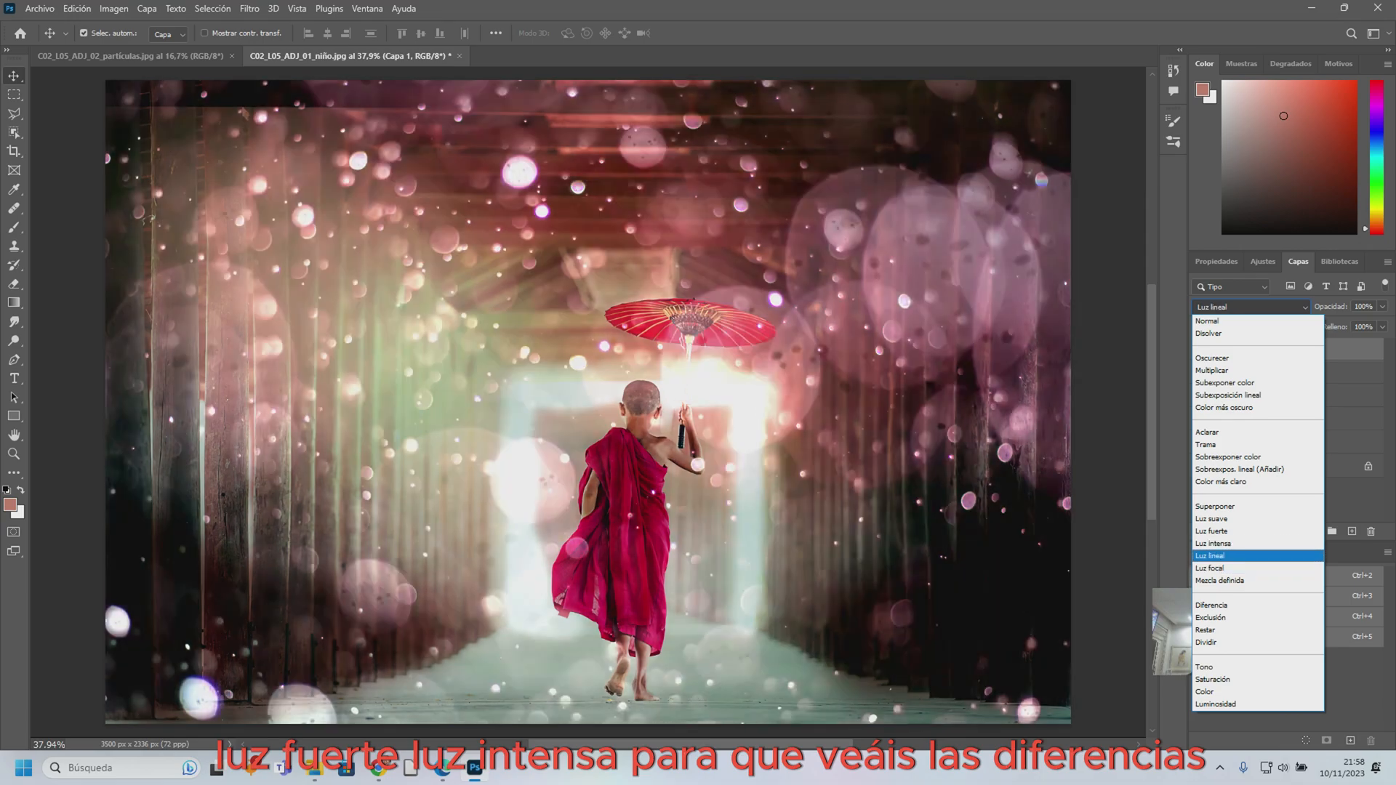
key("Up")
key("Down")
key("Up")
key("Down")
key("Down")
key("Down")
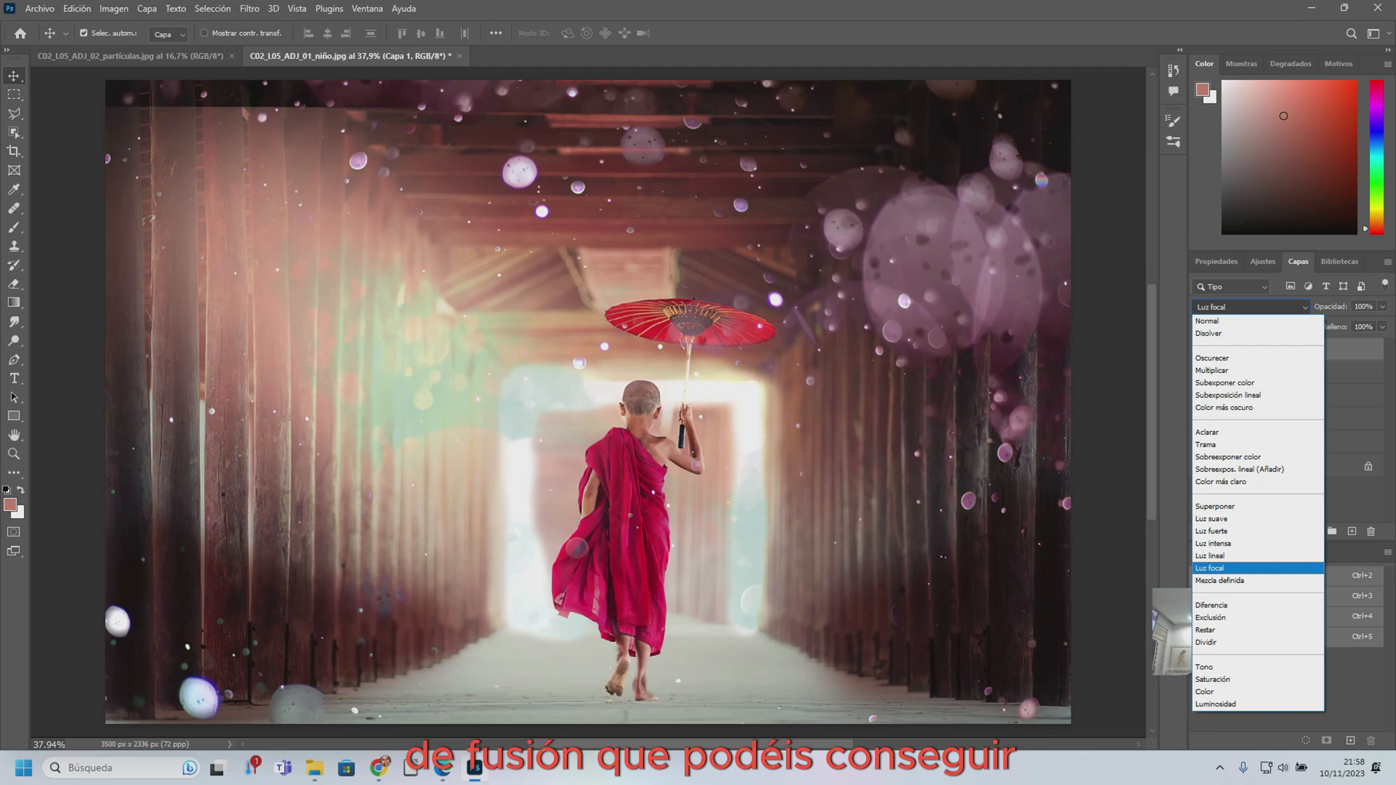
- Preview the blend modes on Capa 1 from Luz focal back through Sobreexpos. lineal (Añadir) to Multiplicar
key("Up")
key("Up")
key("Up")
key("Up")
key("Up")
key("Up")
key("Up")
key("Up")
key("Up")
key("Up")
key("Up")
key("Up")
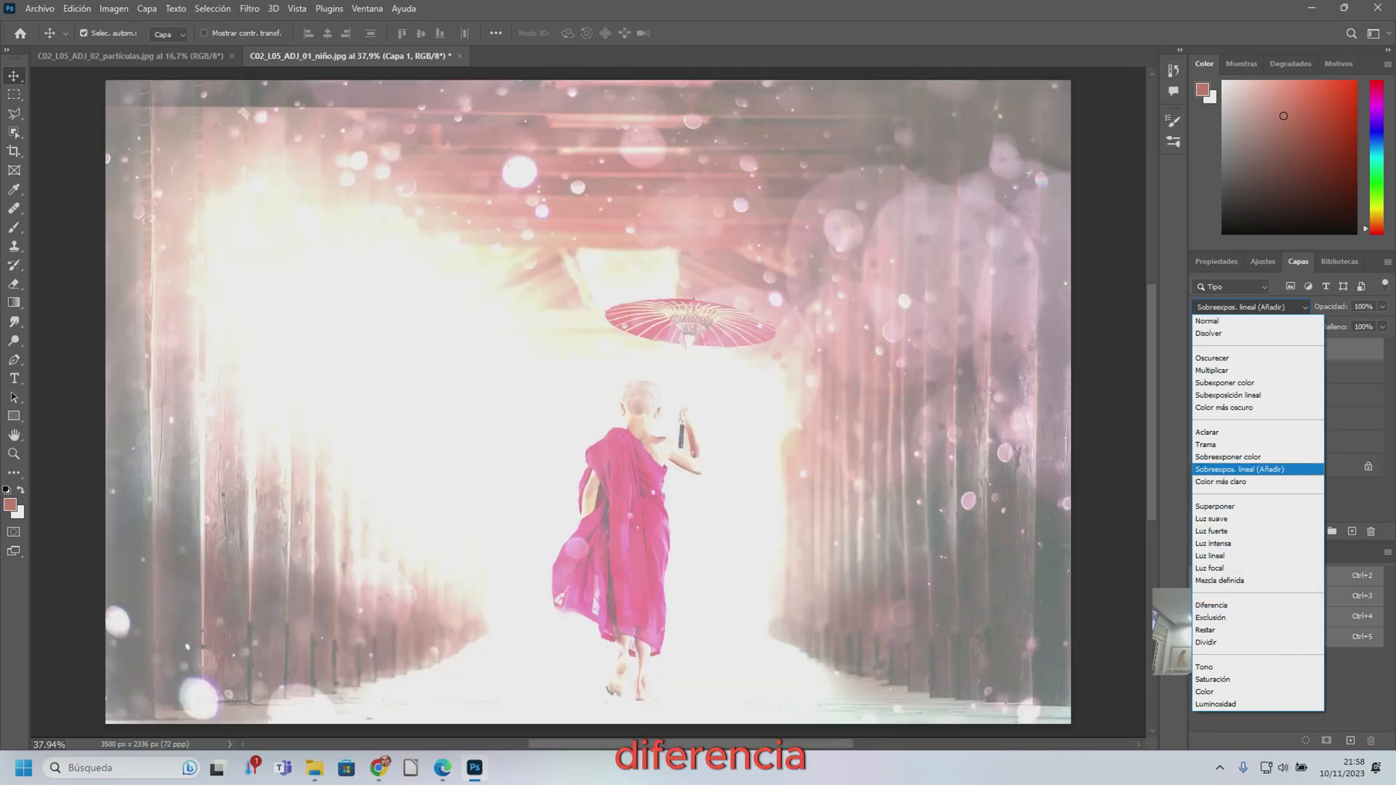
key("Up")
key("Up")
key("Up")
key("Up")
key("Up")
key("Up")
key("Up")
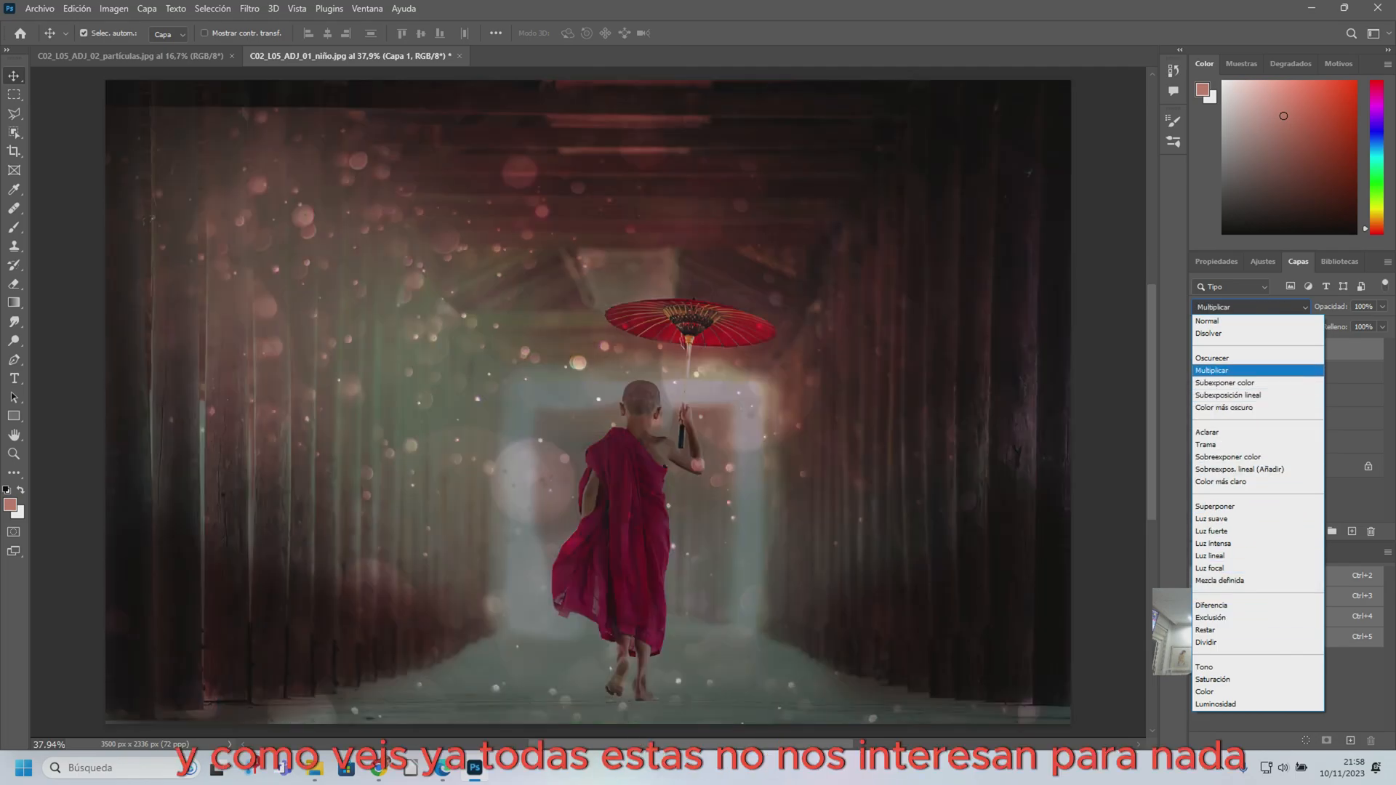
- Compare Superponer and Luz suave again on Capa 1 and keep Superponer as its blend mode
key("Down")
key("Down")
key("Down")
key("Down")
key("Down")
key("Down")
key("Down")
key("Down")
key("Down")
key("Down")
key("Down")
key("Down")
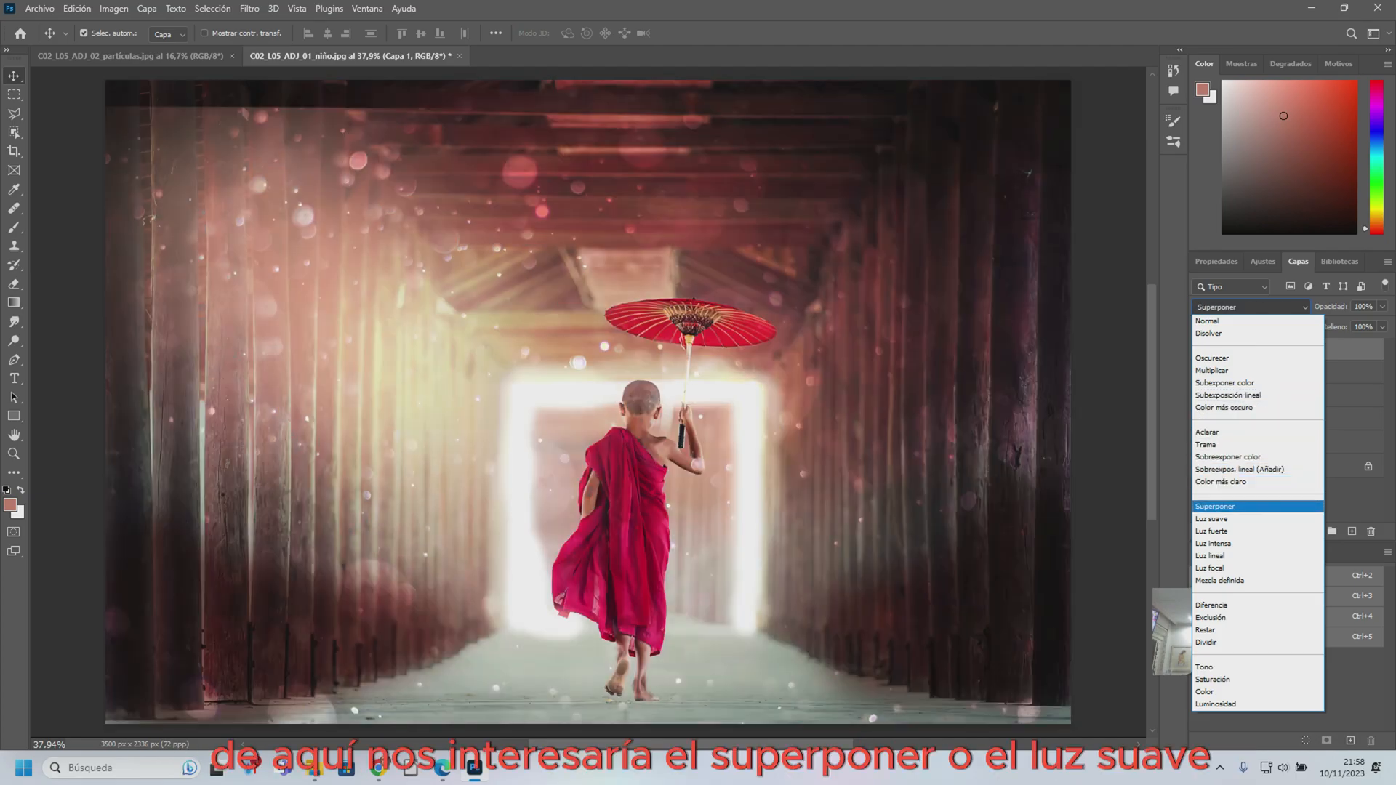
key("Down")
key("Up")
key("Down")
key("Up")
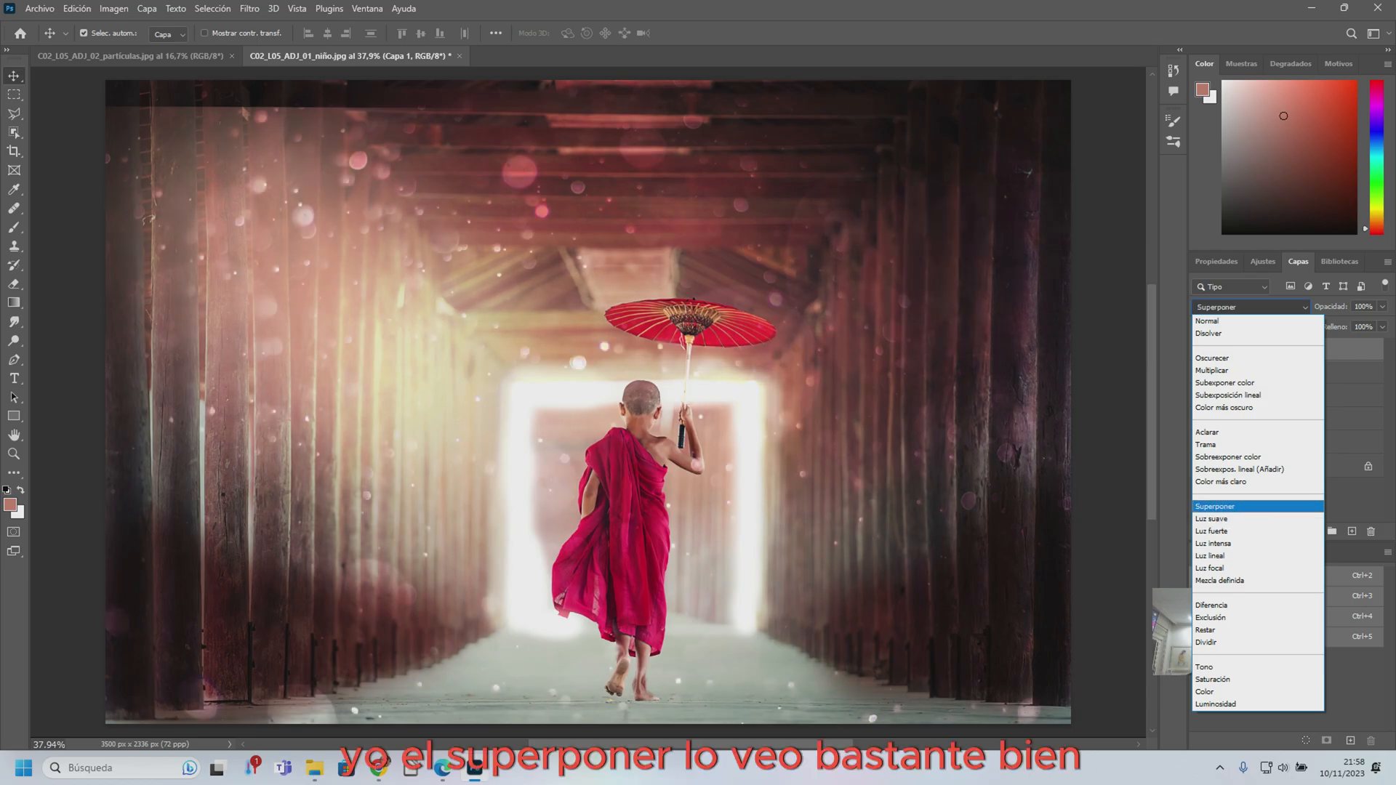
key("Down")
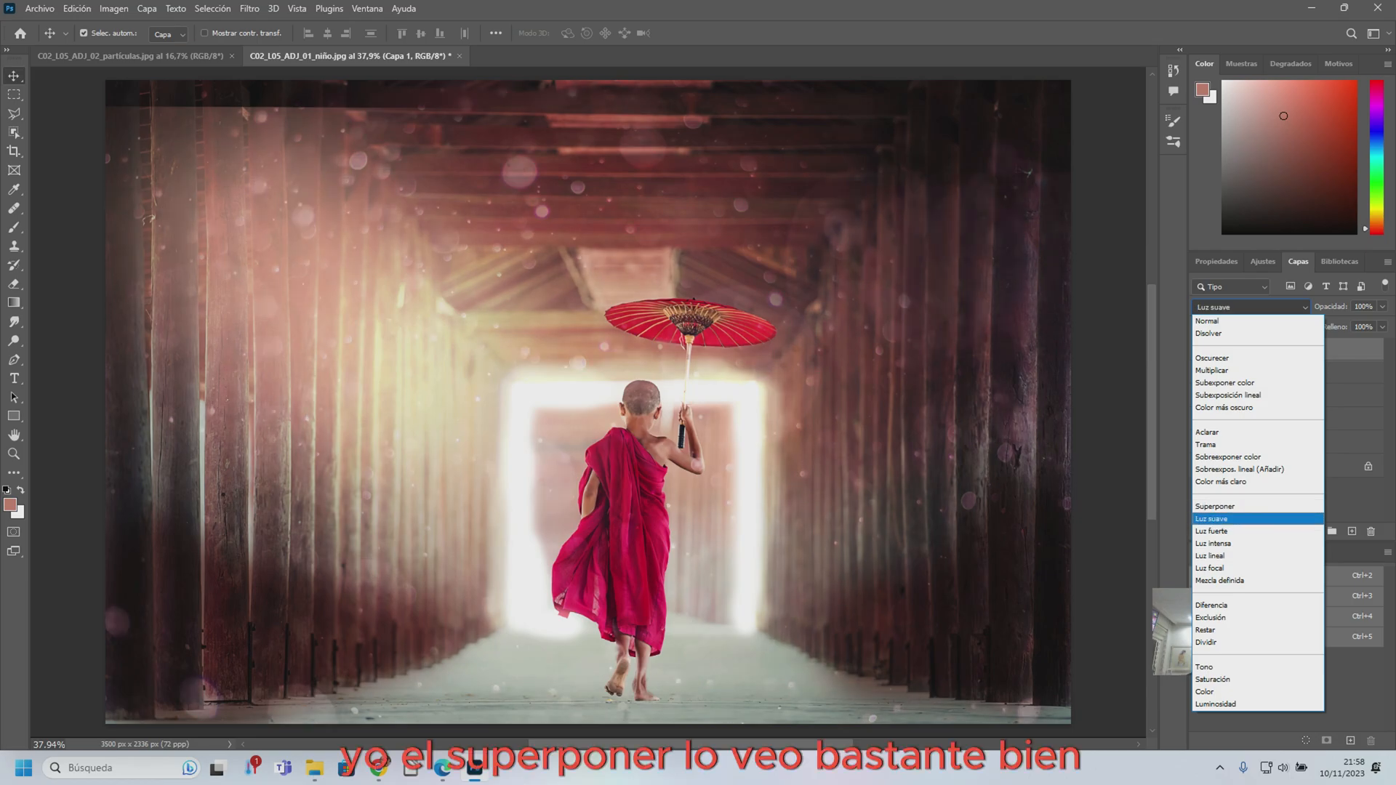
key("Up")
key("Down")
key("Up")
key("Down")
key("Up")
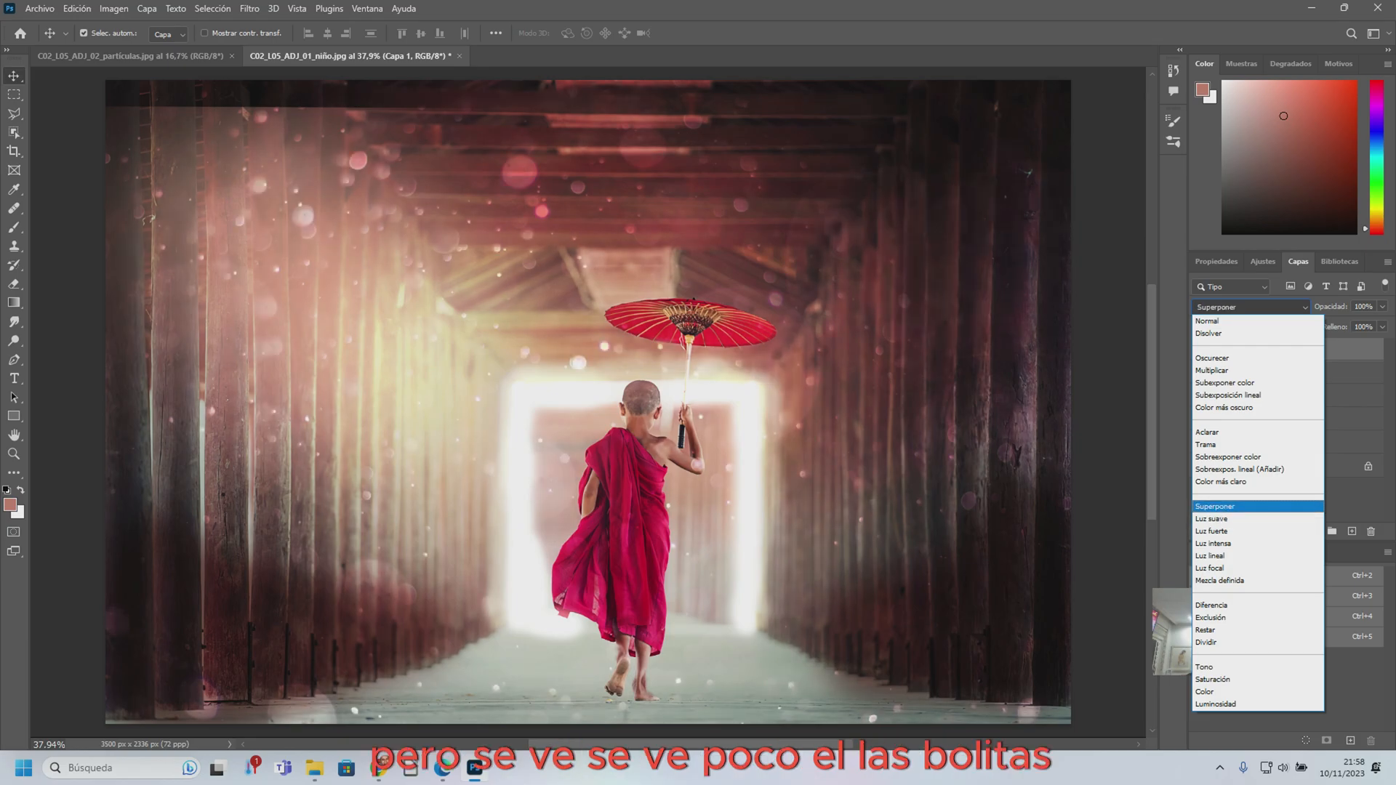
key("Return")
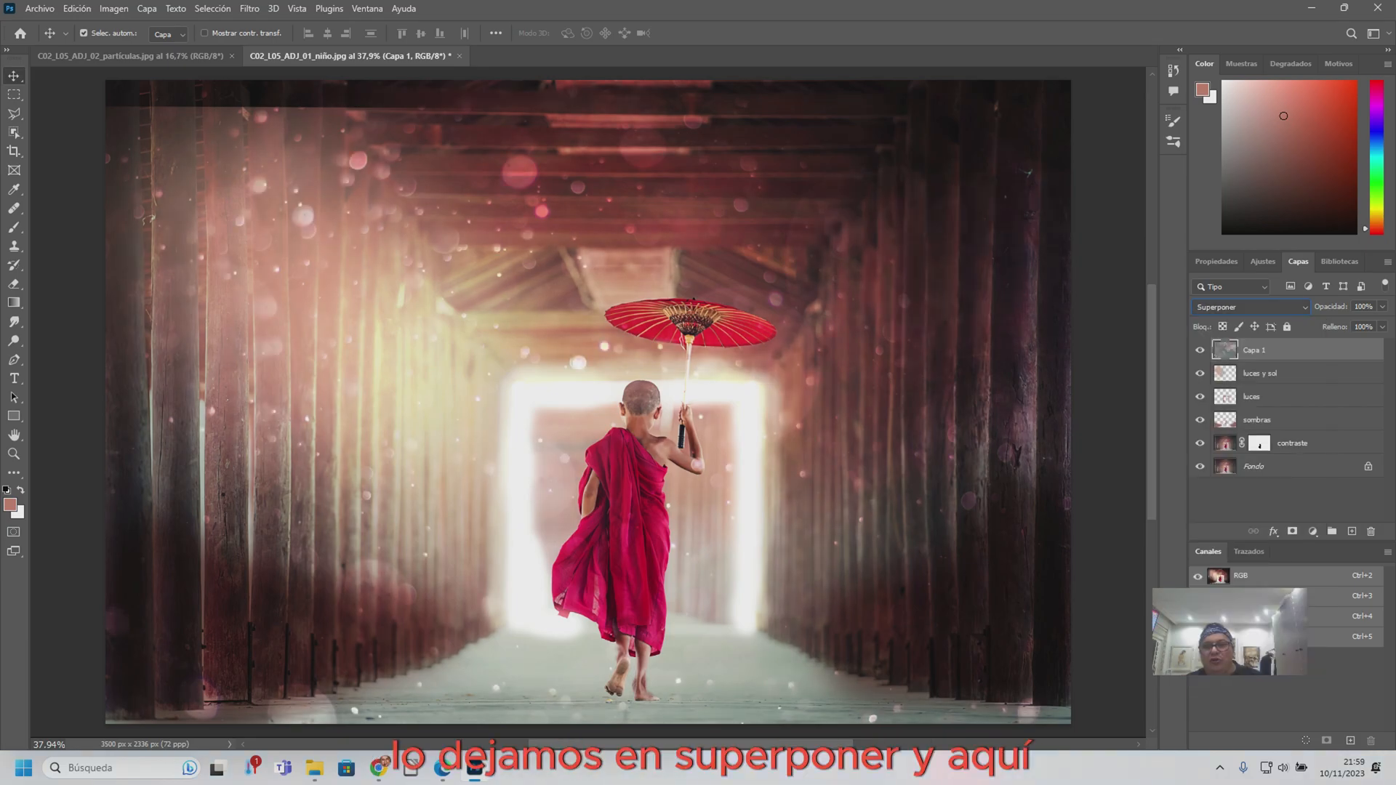
- Lower Capa 1's opacity to 80%, then duplicate the layer and check the copy's effect by toggling its visibility
left_click(1381, 307)
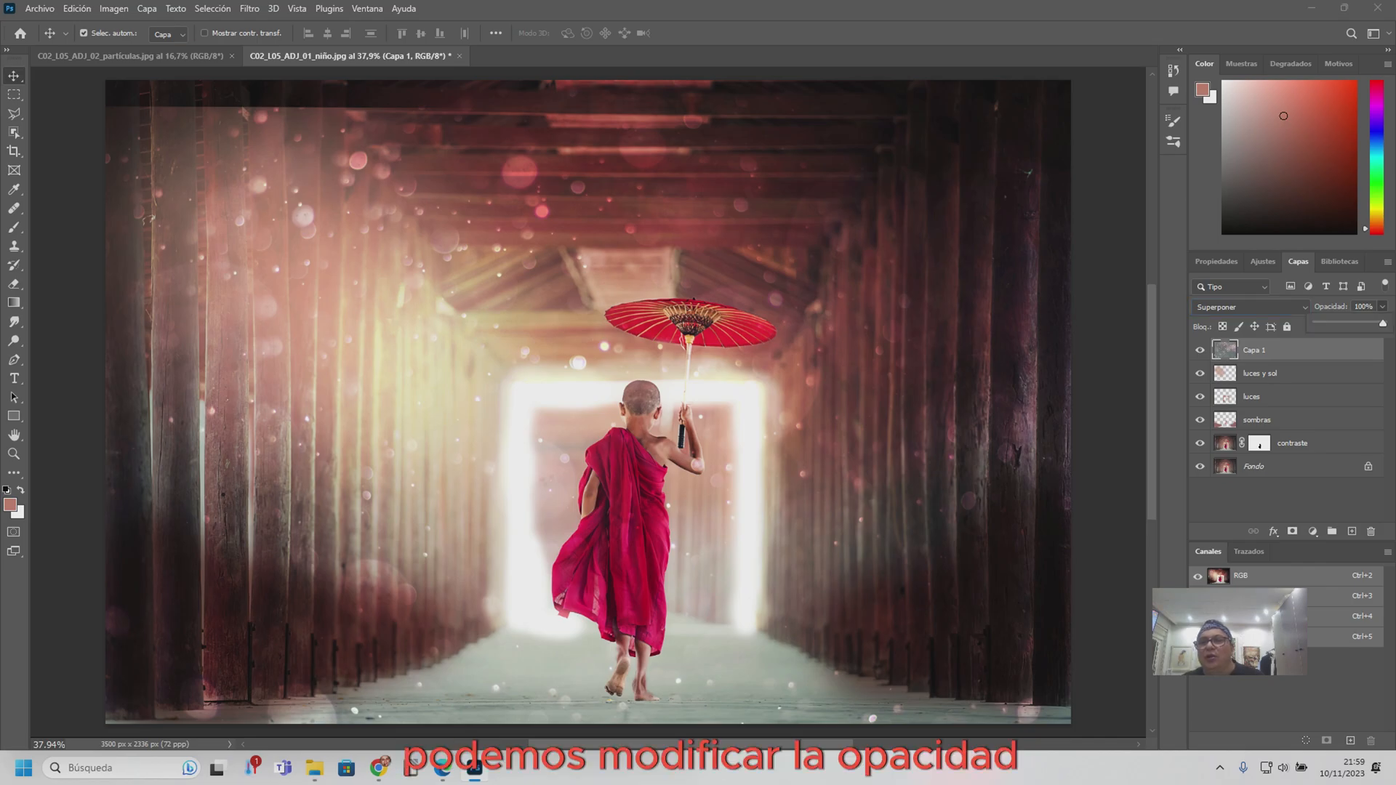
mouse_move(1383, 325)
left_mouse_down()
mouse_move(1341, 324)
mouse_move(1369, 325)
left_mouse_up()
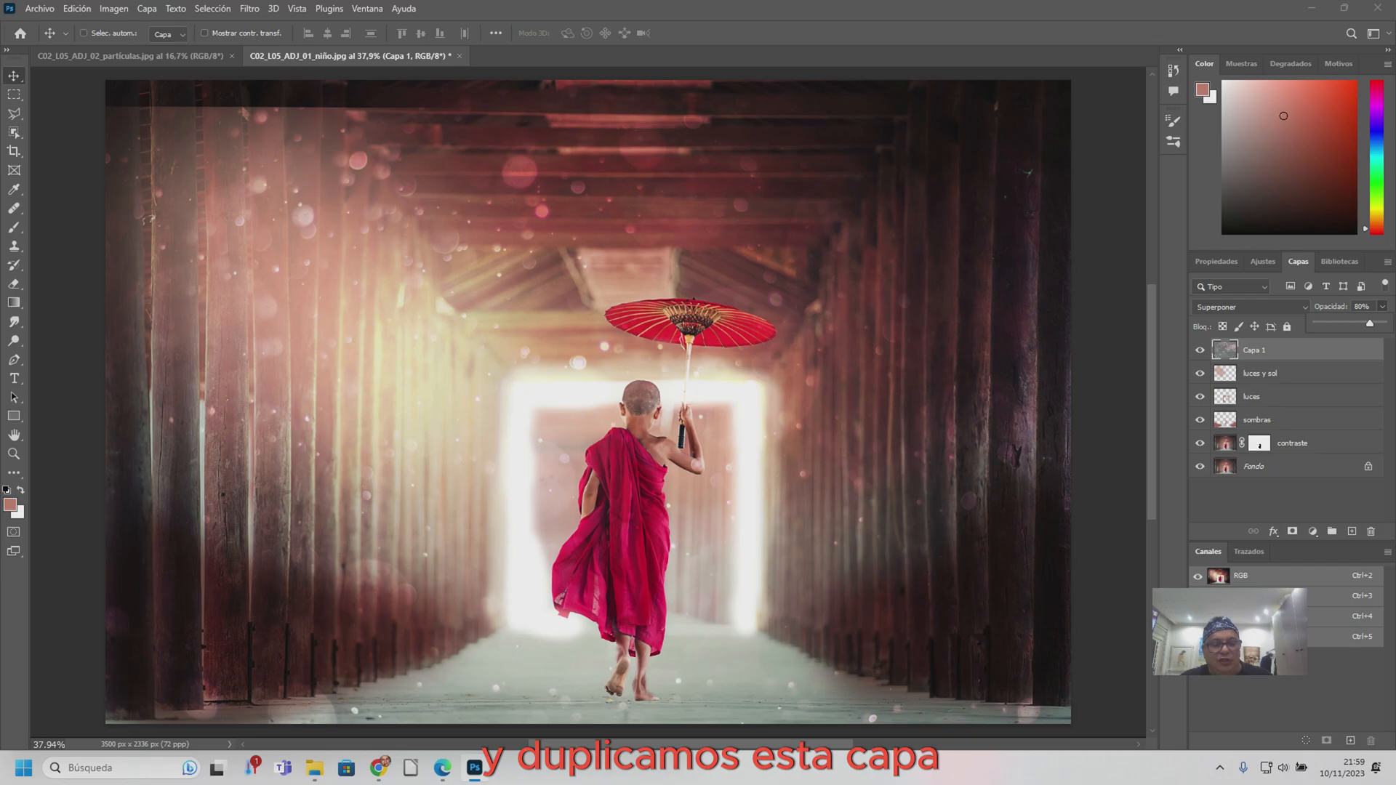
key("ctrl+j")
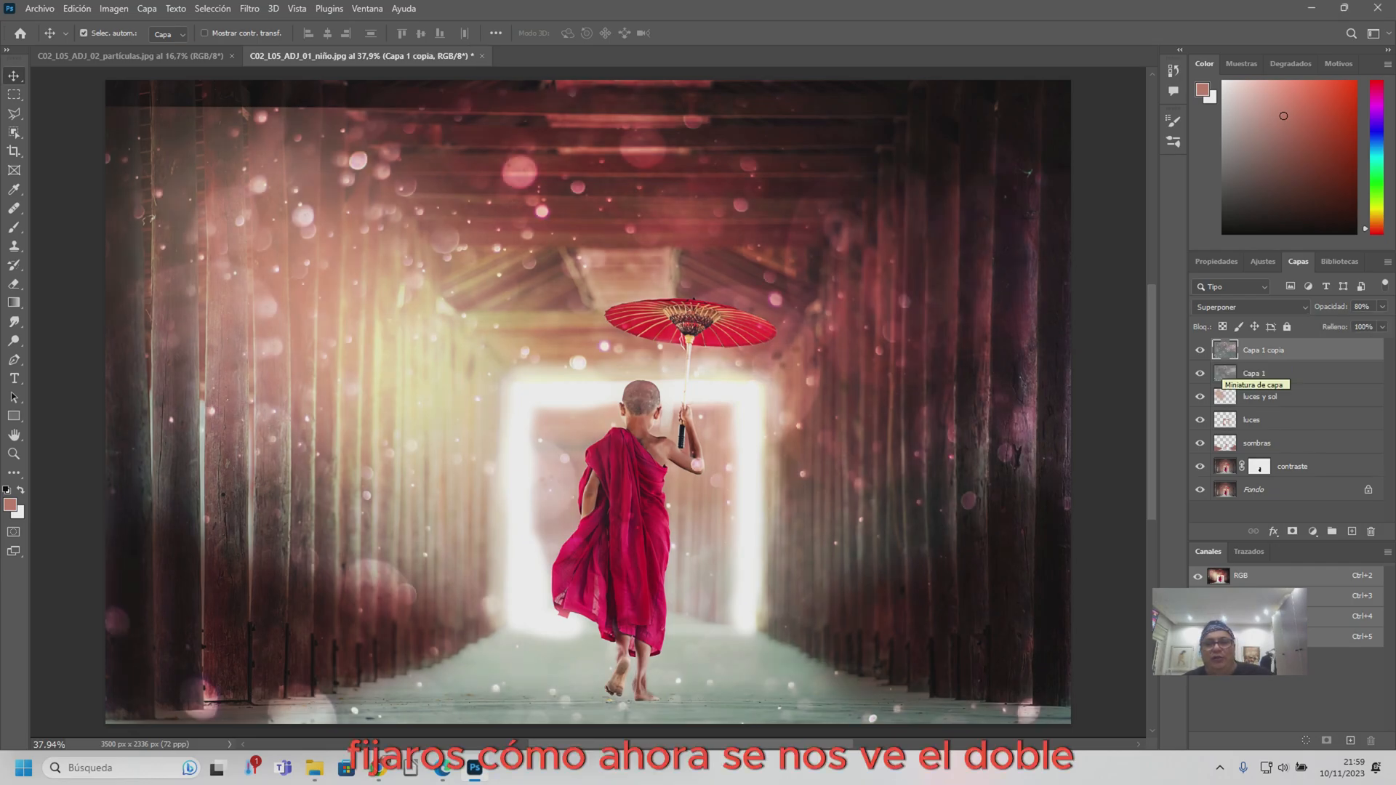
left_click(1199, 350)
left_click(1200, 350)
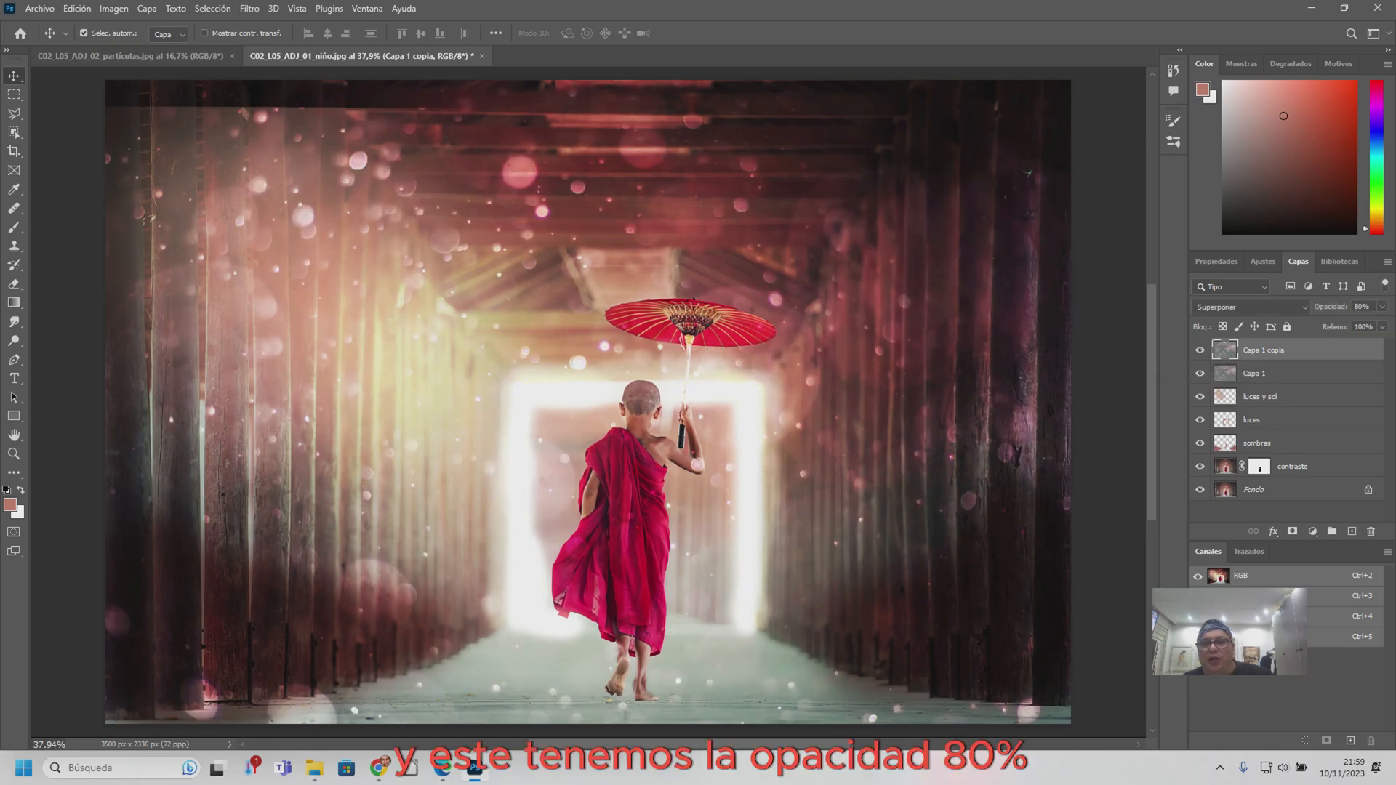
- Raise the opacity of Capa 1 copia to 99% and of Capa 1 to 96%
left_click(1382, 306)
mouse_move(1372, 323)
left_mouse_down()
mouse_move(1349, 322)
mouse_move(1381, 322)
left_mouse_up()
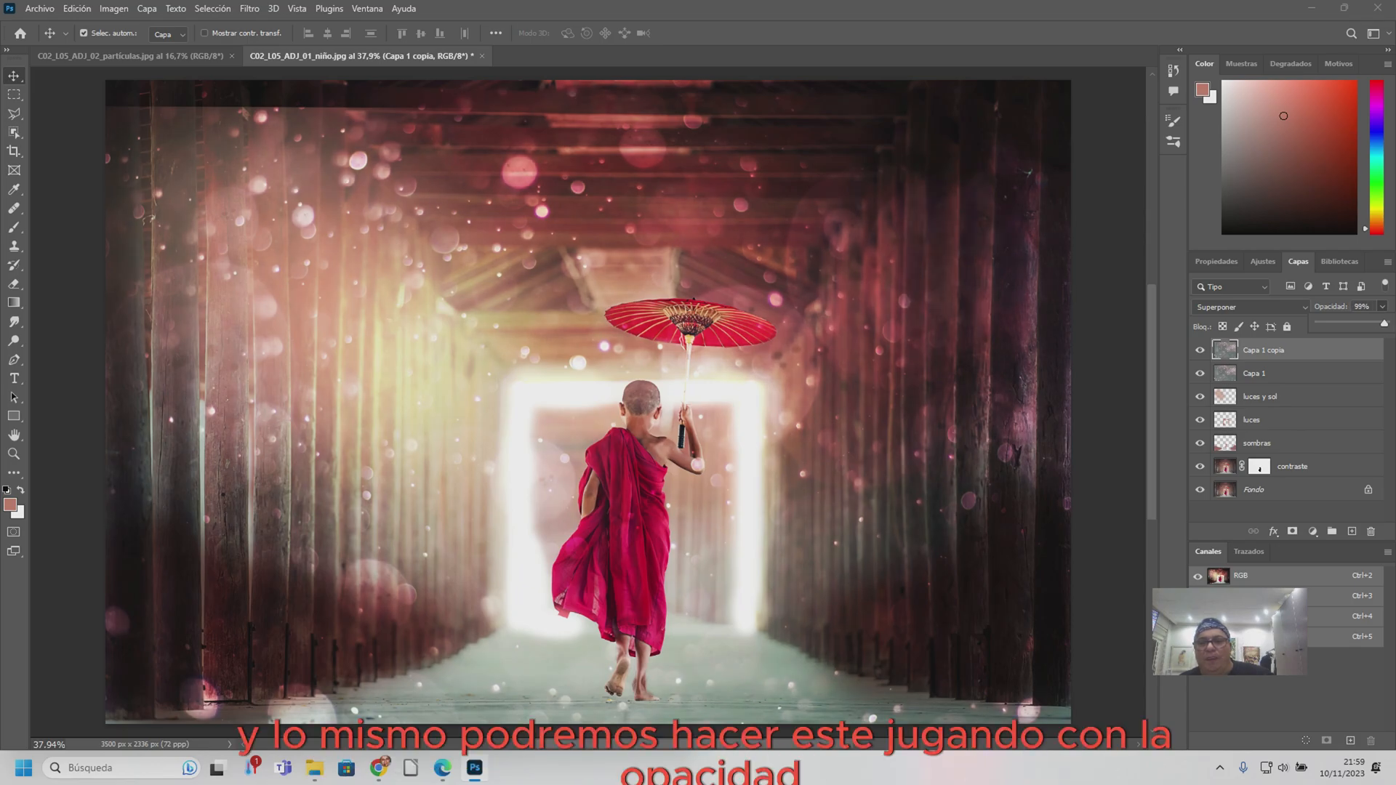
left_click(1255, 374)
left_click(1381, 306)
mouse_move(1371, 323)
left_mouse_down()
mouse_move(1344, 323)
mouse_move(1382, 323)
left_mouse_up()
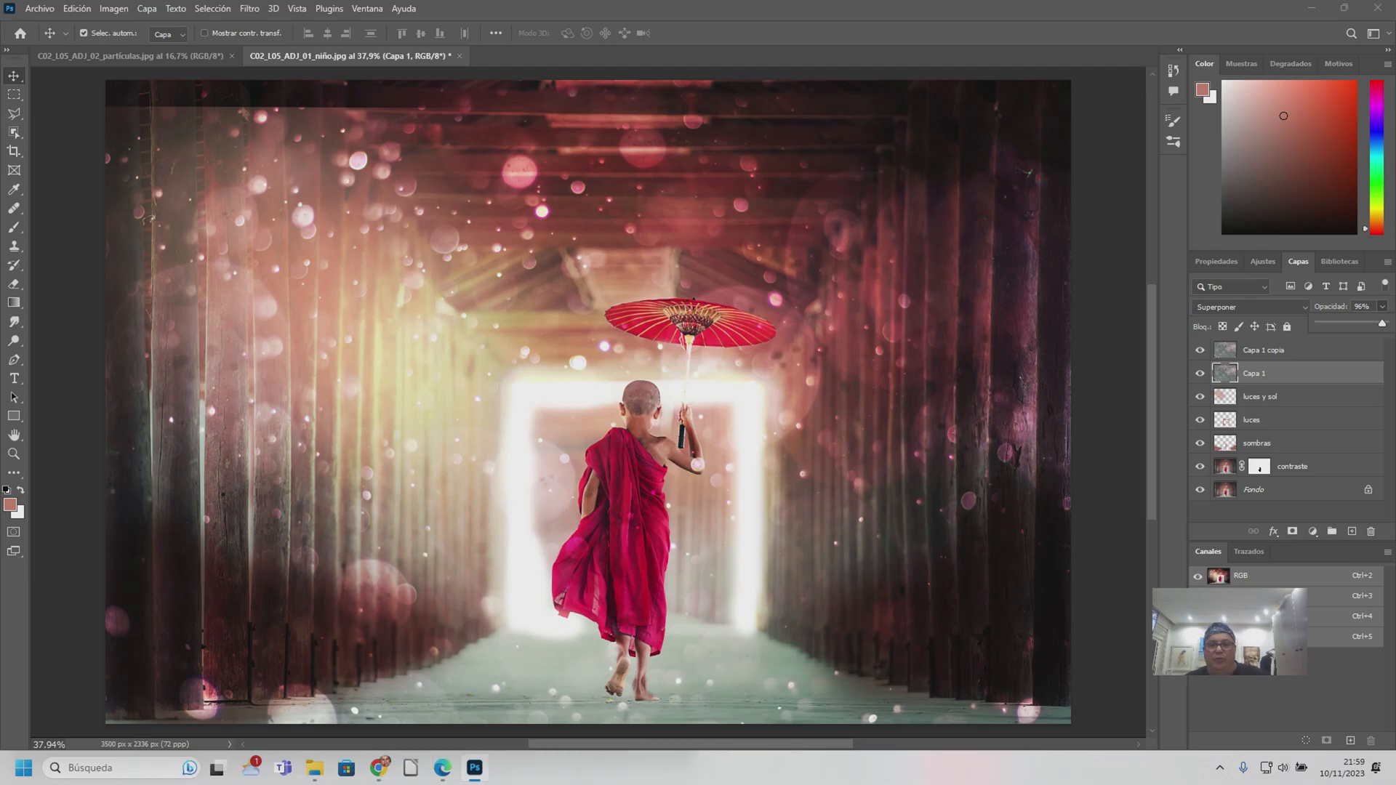
key("Return")
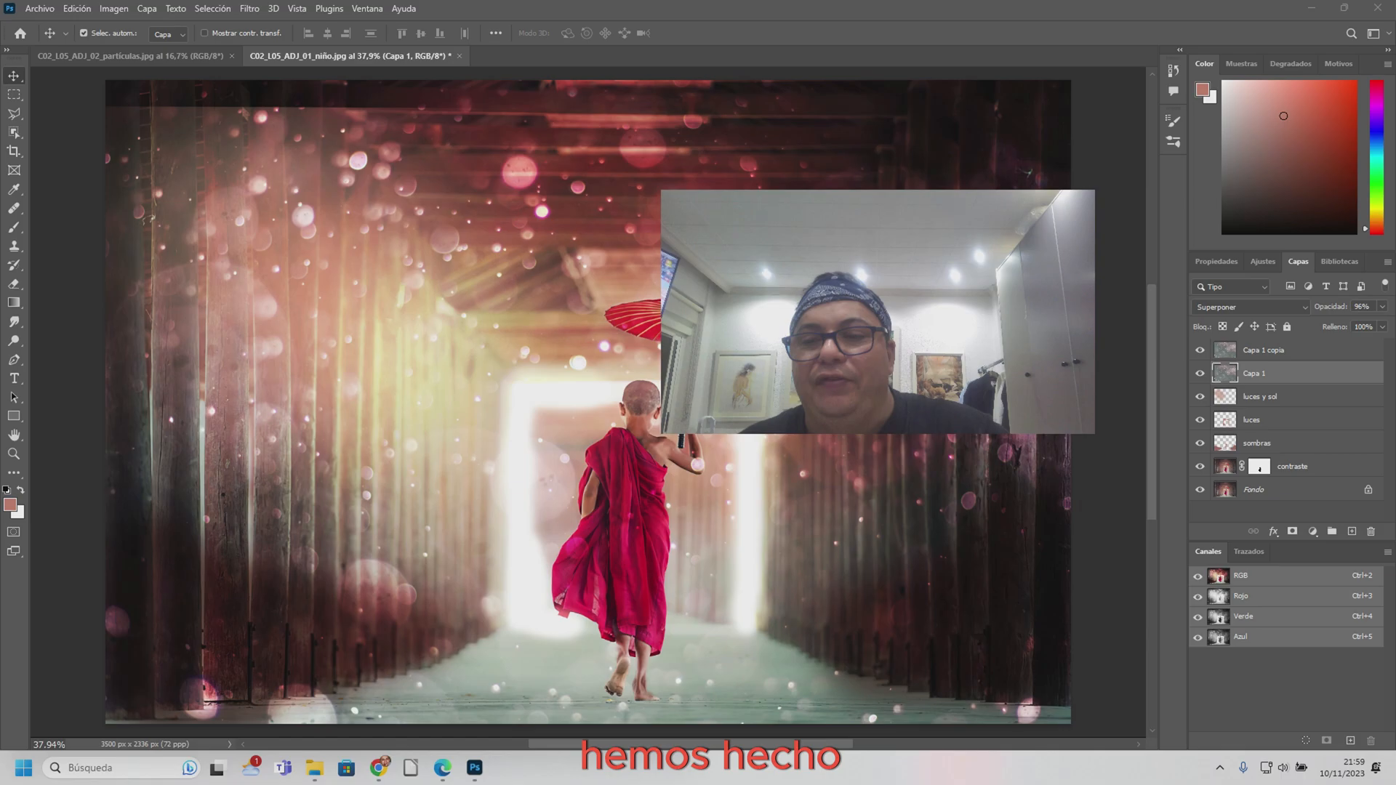
- Review the sombras, luces and luces y sol layers, toggling the visibility of luces y sol to see its effect
left_click(1260, 397)
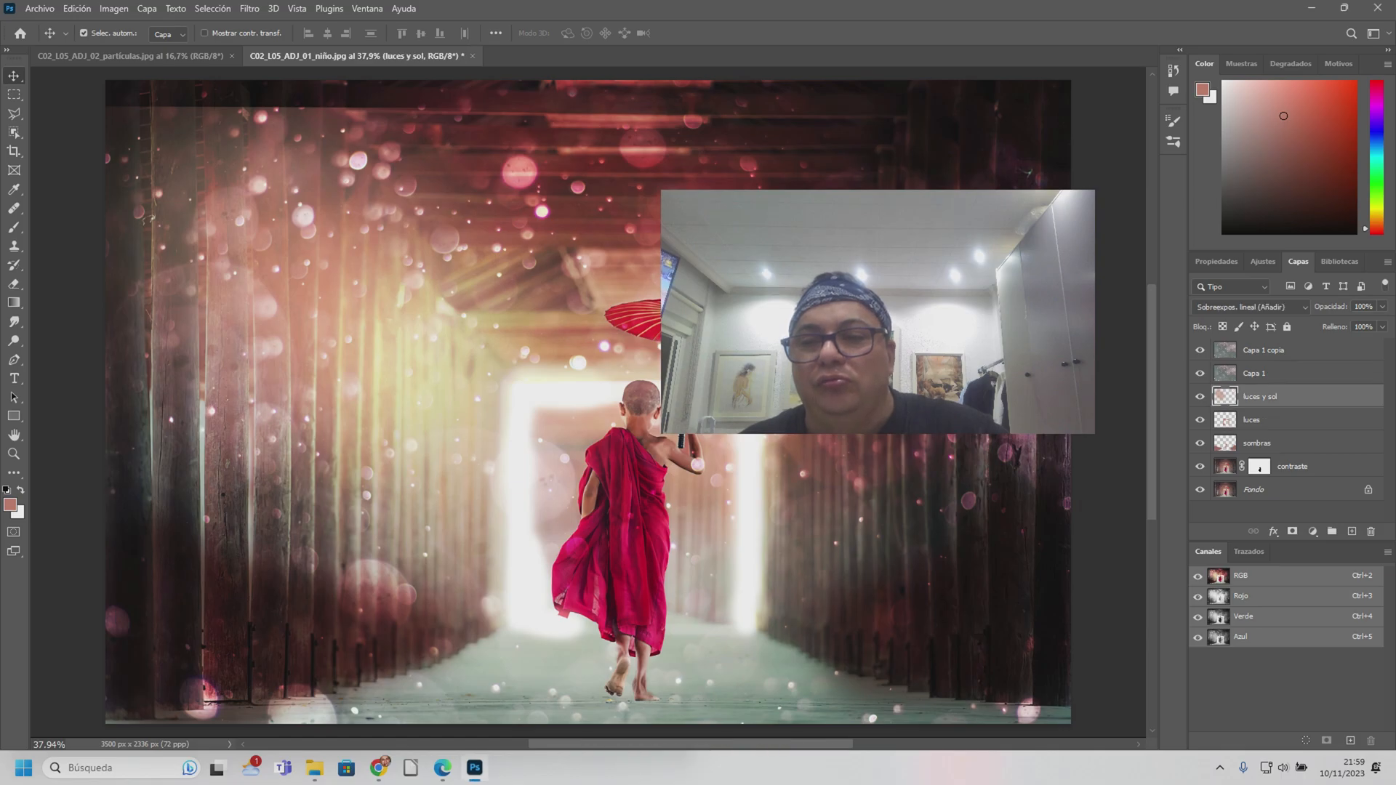
left_click(1257, 443)
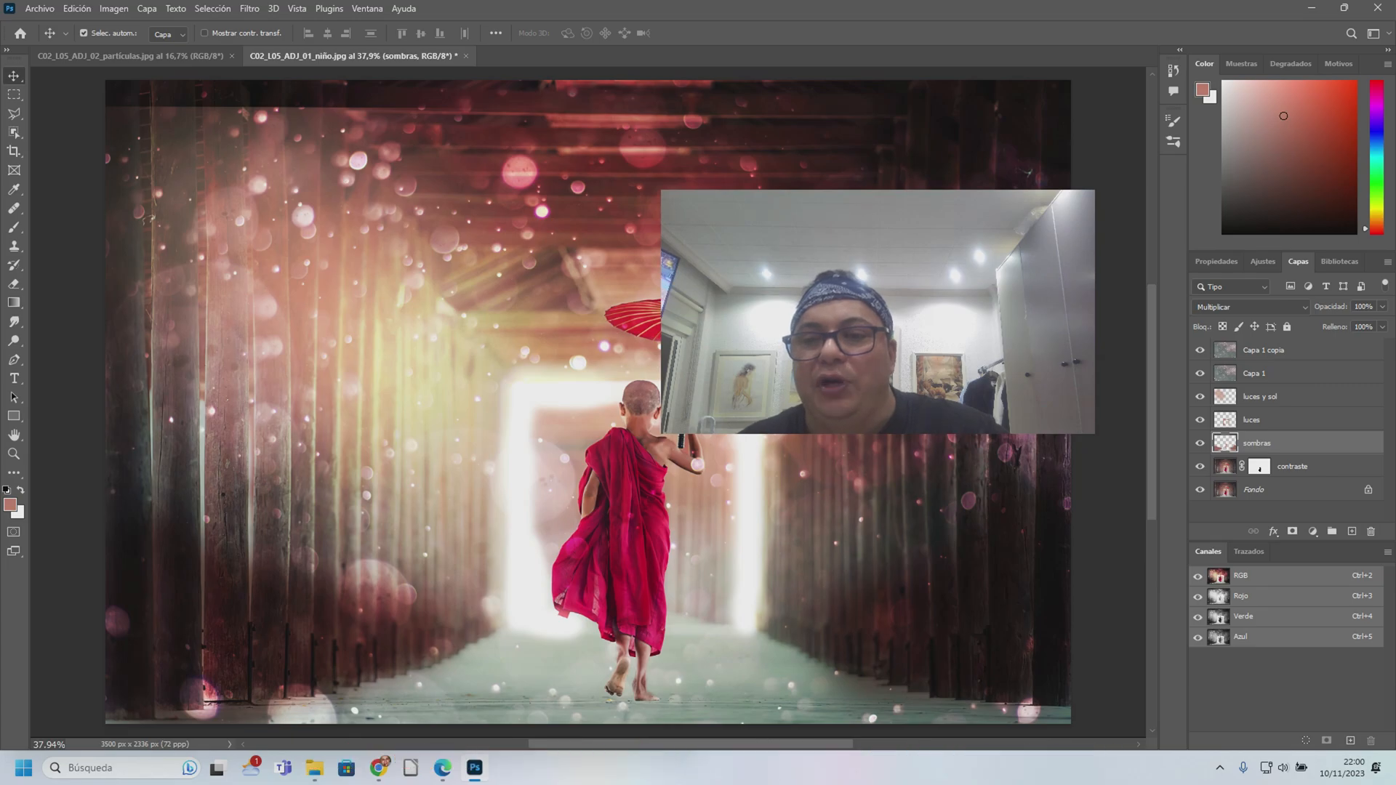
left_click(1251, 420)
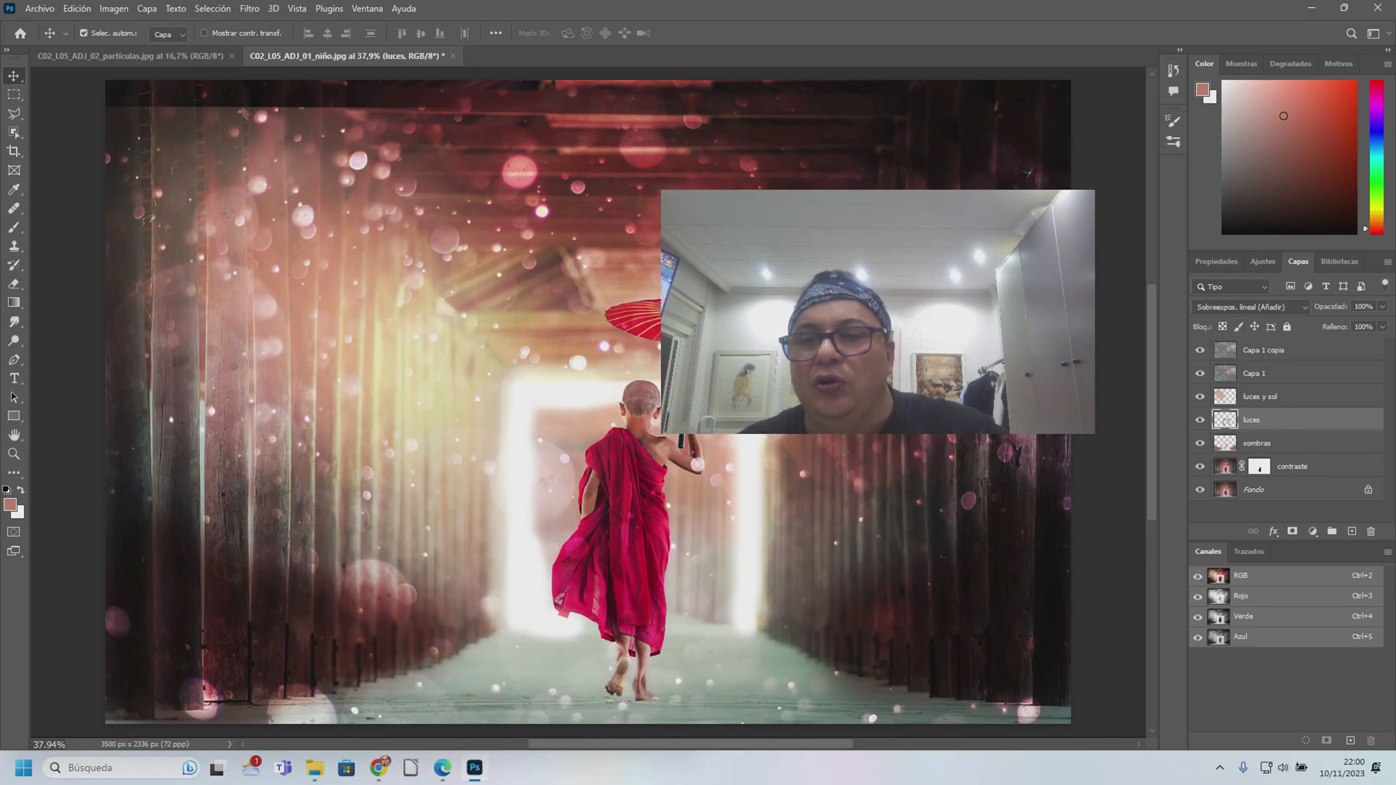
left_click(1260, 397)
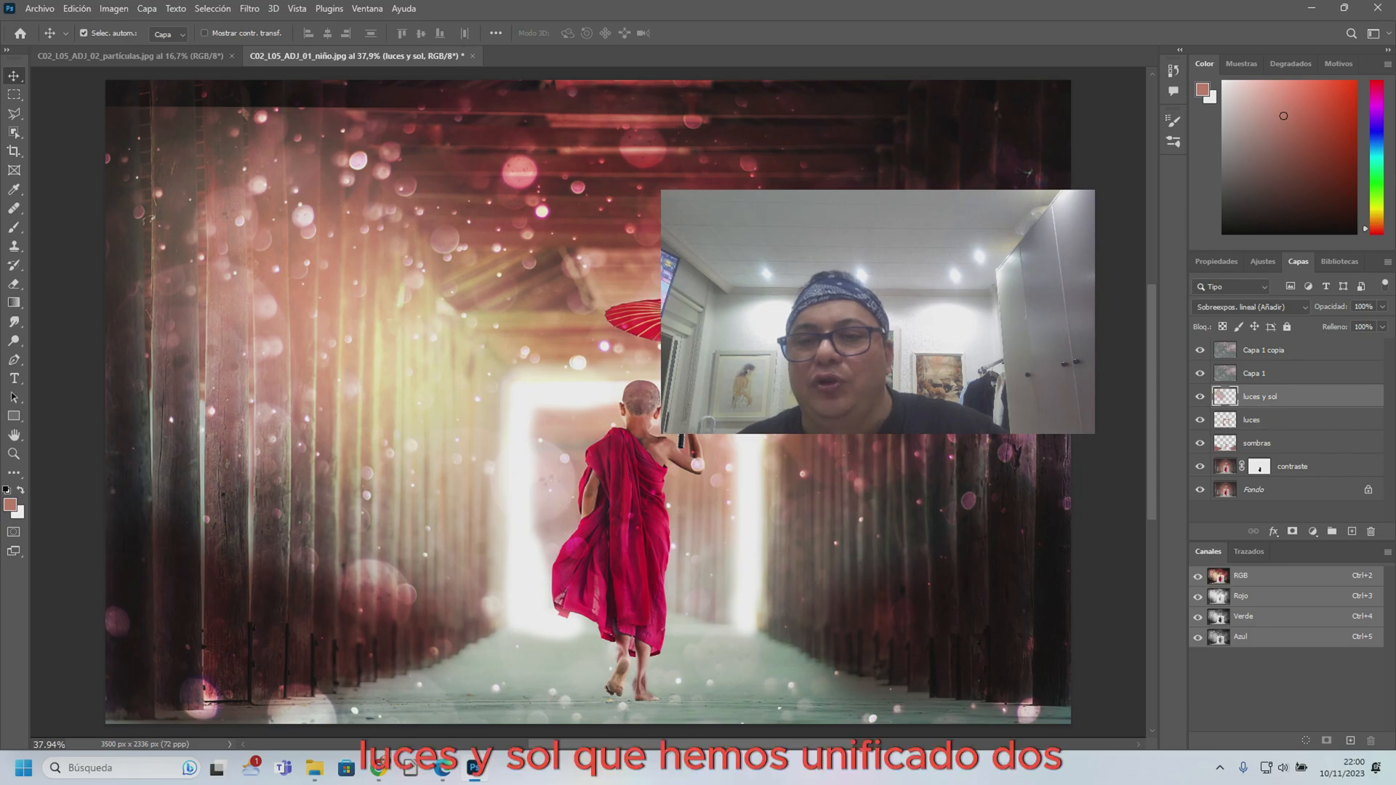
left_click(1199, 396)
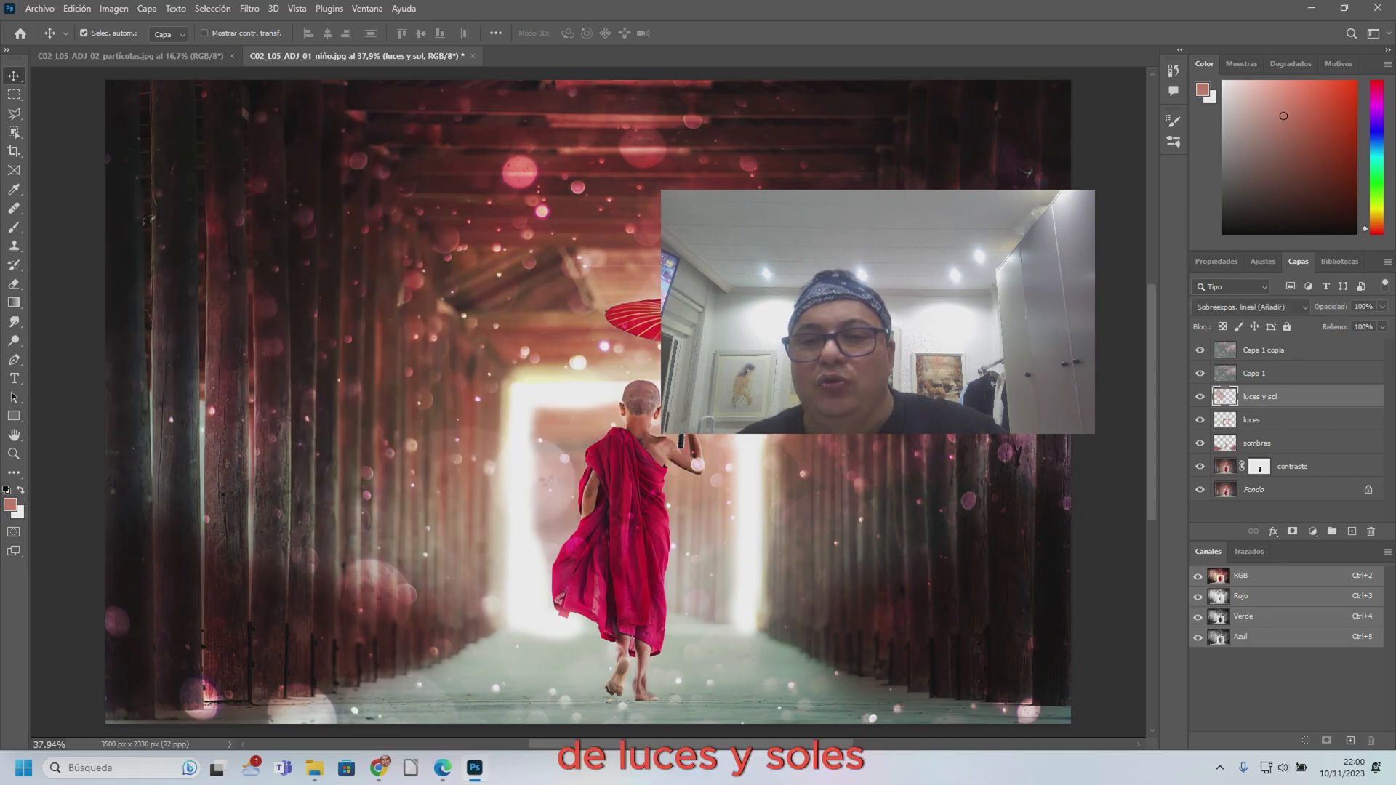
left_click(1200, 396)
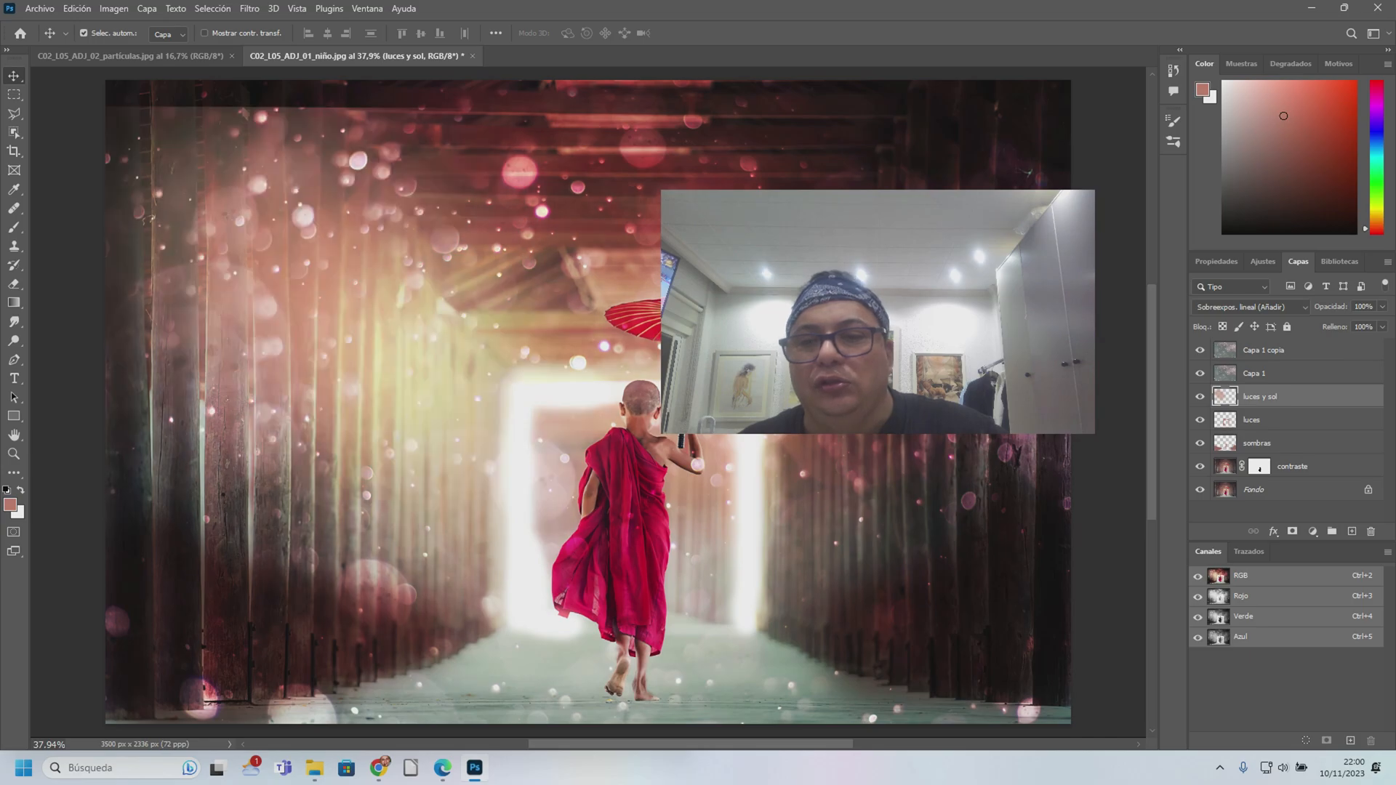
- Hide every layer above Fondo, then show contraste and sombras again one by one, toggling each to compare its effect
left_click_drag(1200, 350, 1199, 466)
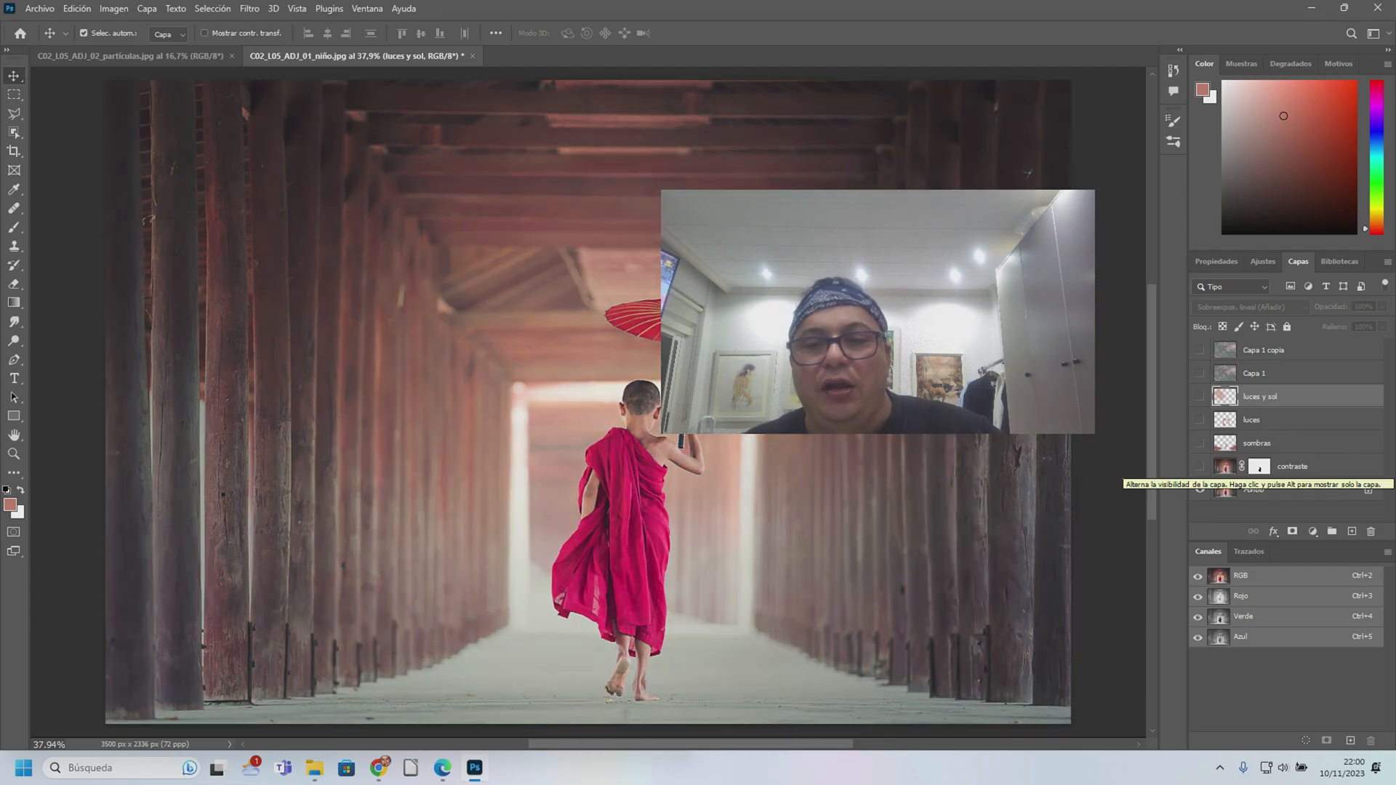
left_click(1199, 466)
left_click(1200, 465)
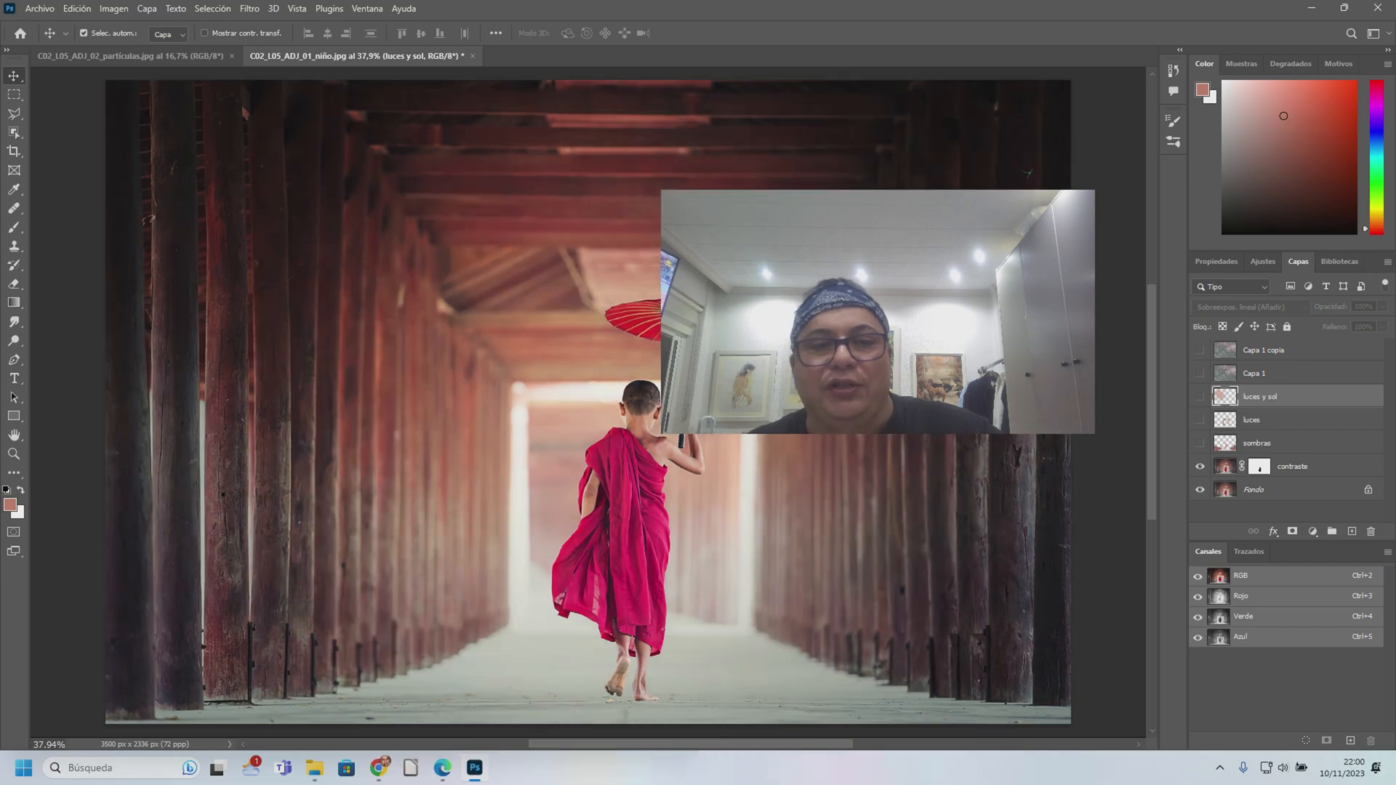
left_click(1199, 466)
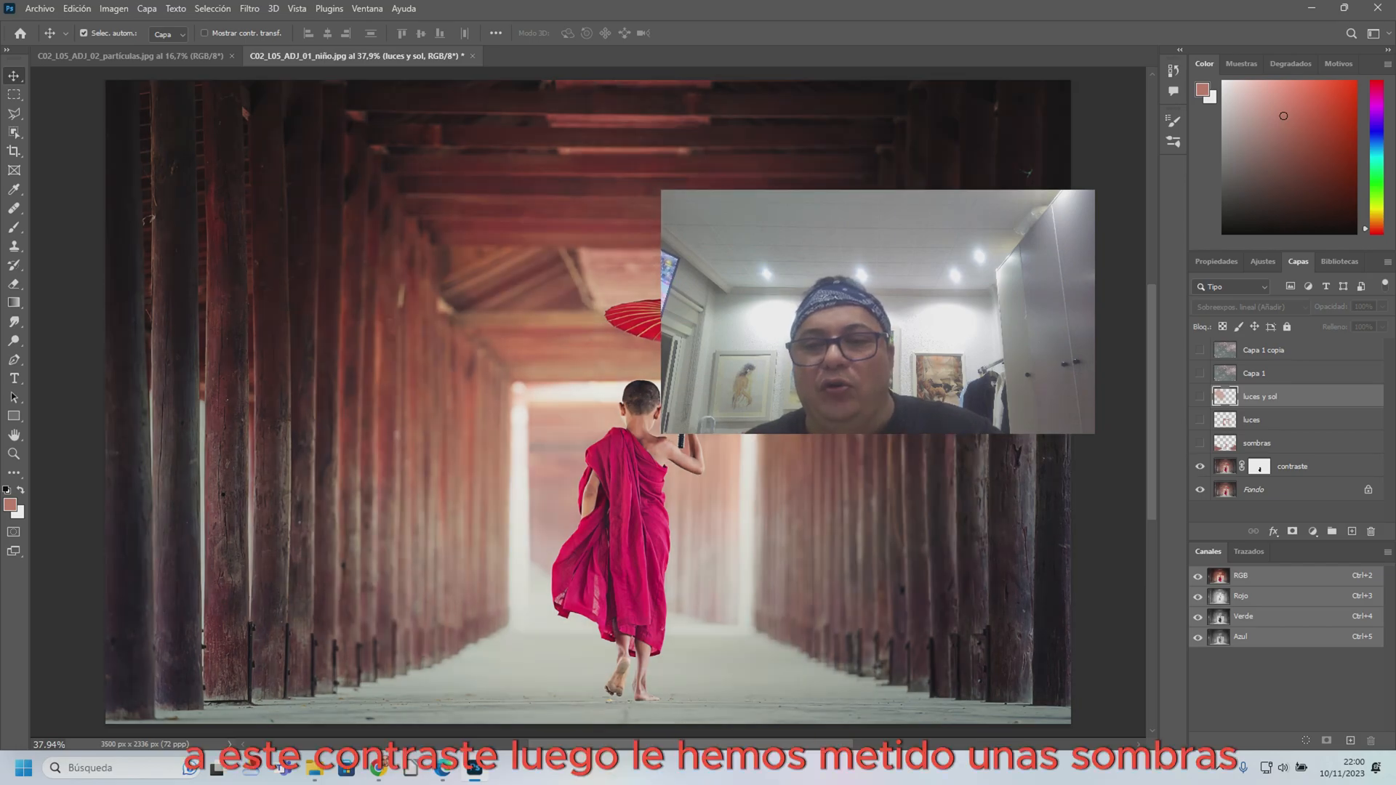
left_click(1200, 444)
left_click(1199, 444)
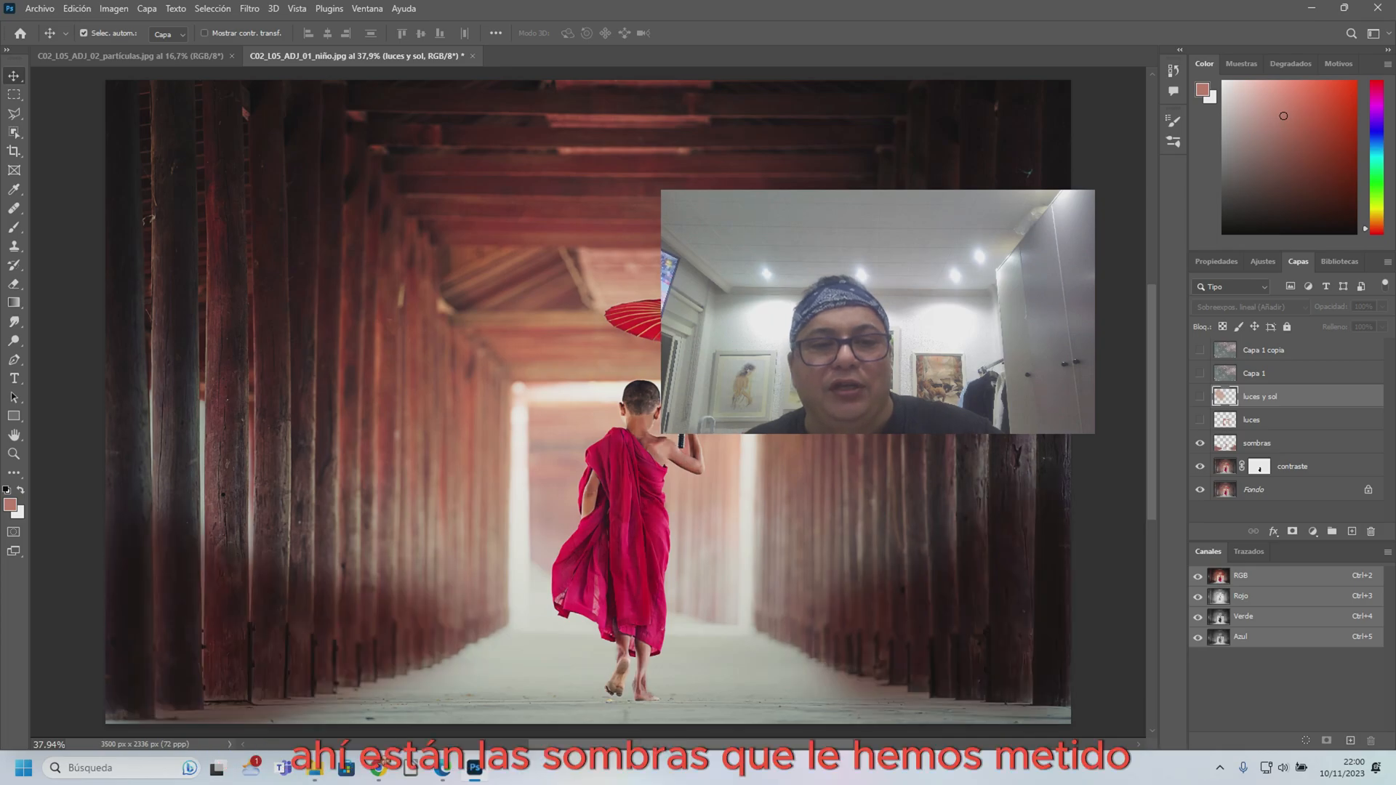
left_click(1199, 444)
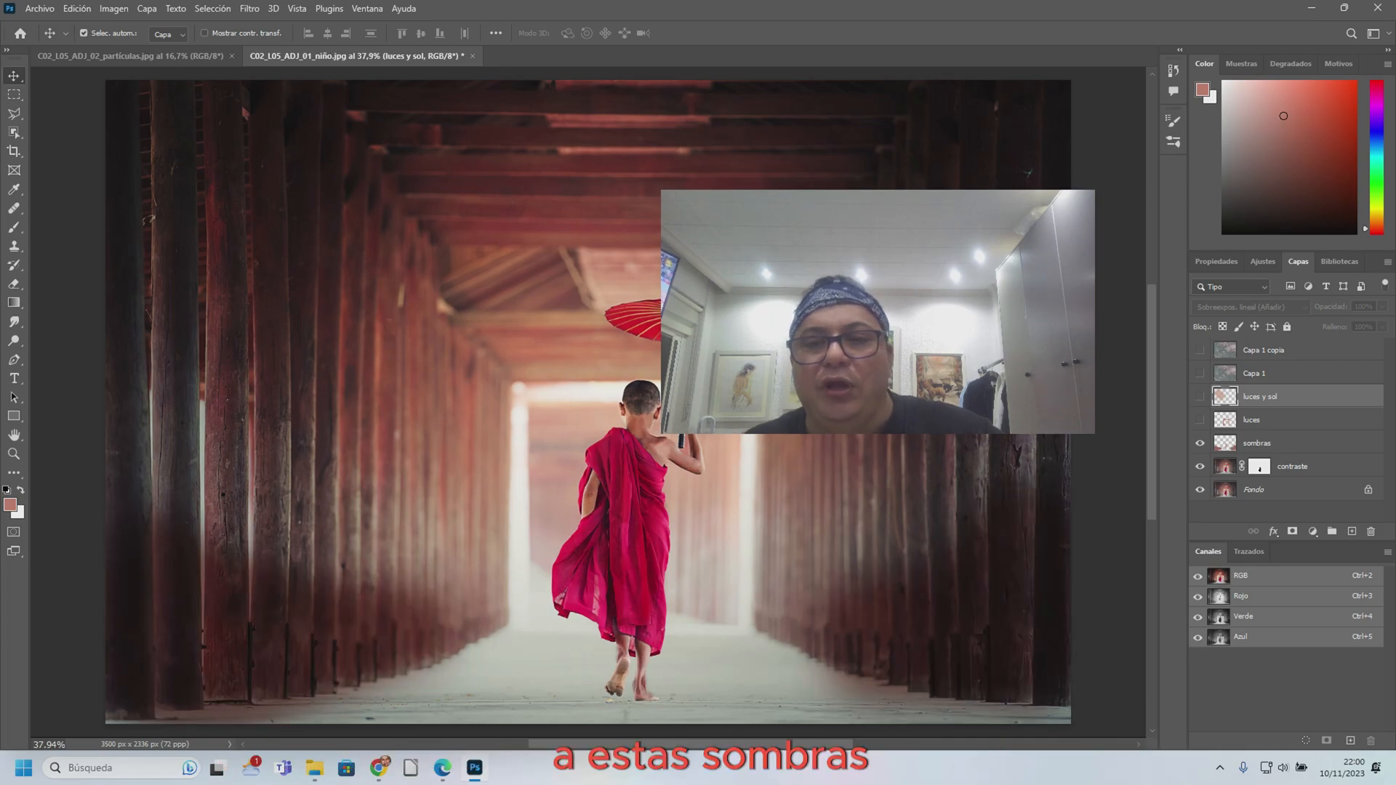
- Show the luces layer, toggling its visibility to compare the image with and without it
left_click(1200, 421)
left_click(1200, 420)
left_click(1199, 420)
left_click(1200, 420)
left_click(1199, 420)
left_click(1199, 420)
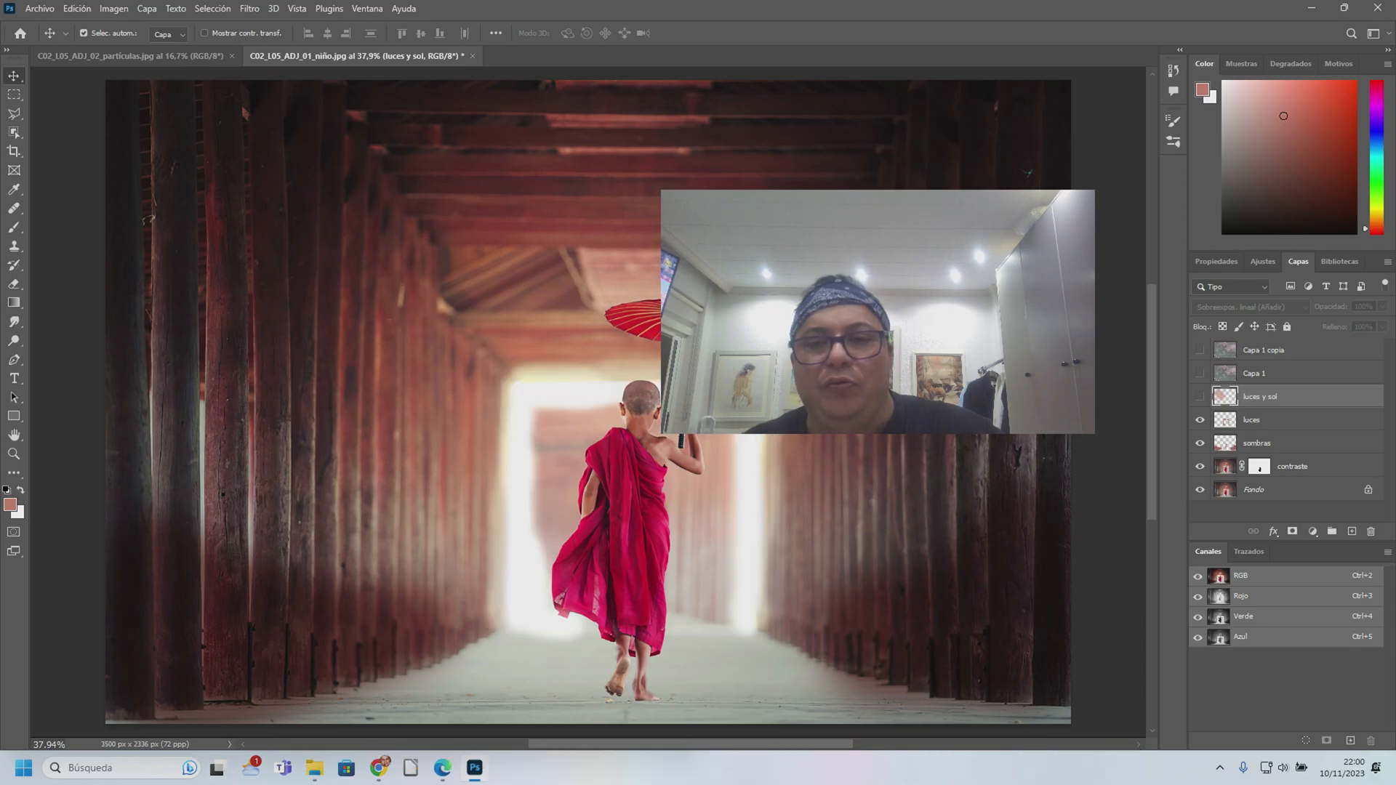
- Toggle the visibility of luces y sol and luces to compare their effects, and leave both layers shown
left_click(1200, 397)
left_click(1199, 397)
left_click(1199, 397)
left_click(1199, 397)
left_click(1200, 397)
left_click(1200, 397)
left_click(1199, 420)
left_click(1200, 419)
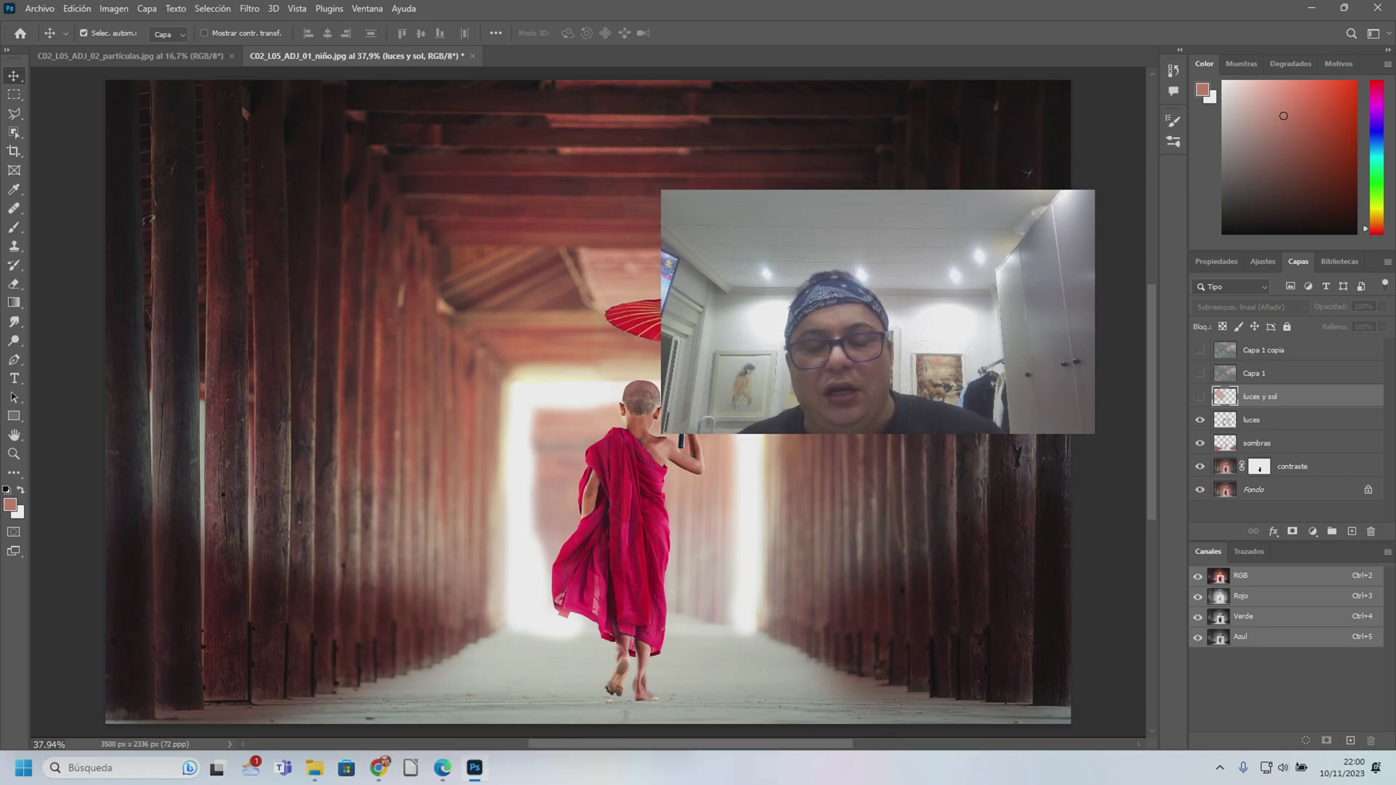
left_click(1199, 397)
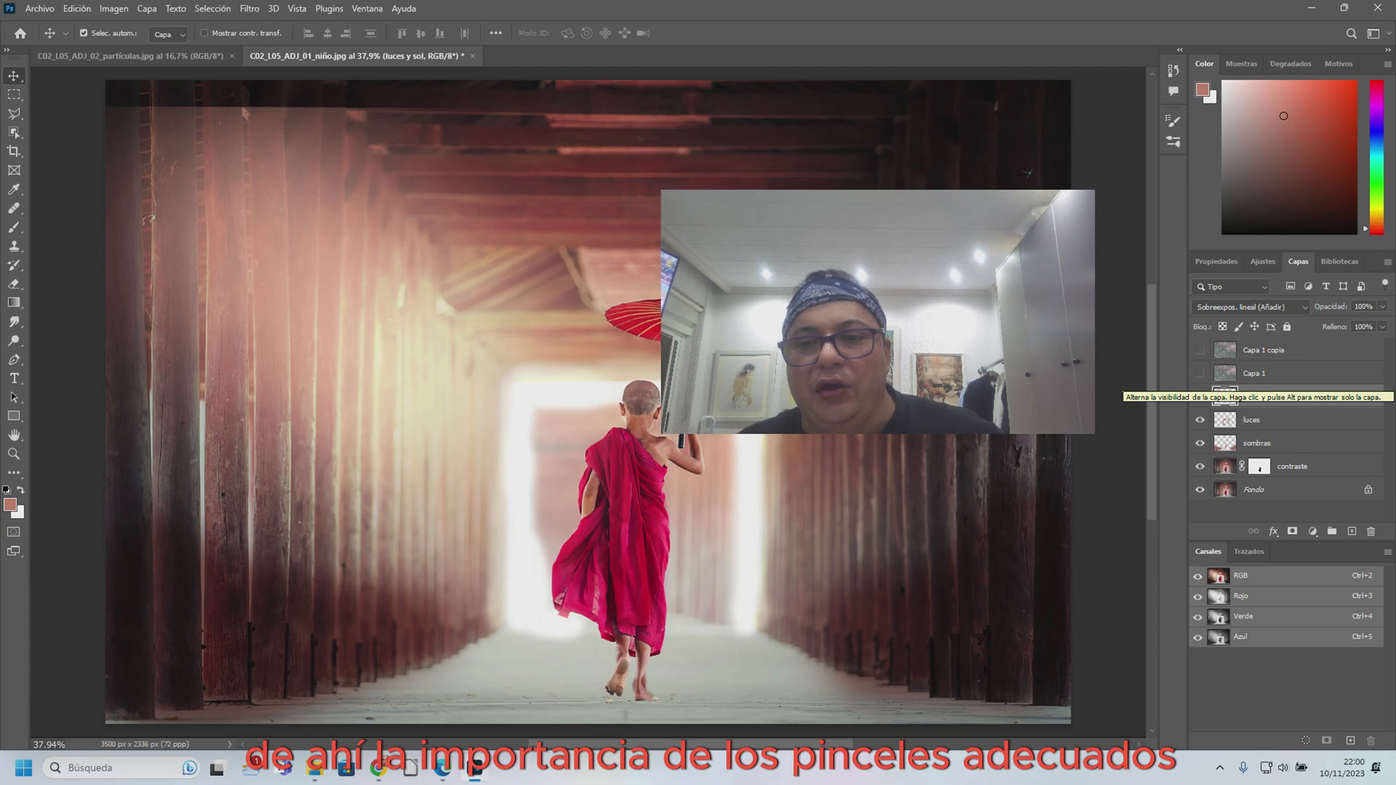
- Show Capa 1, toggling it to check its effect, and rename the layer sobreexposicion
left_click(1199, 374)
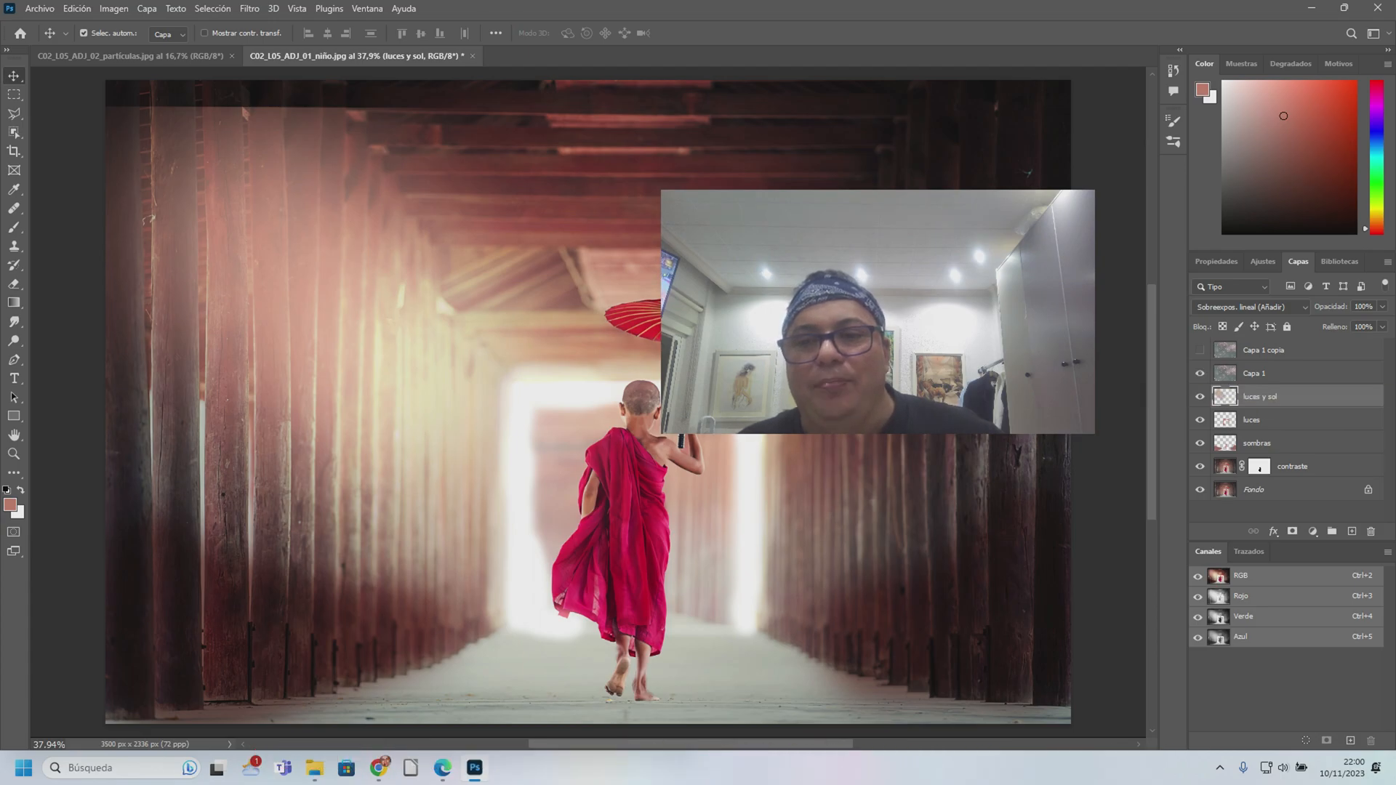
left_click(1199, 373)
left_click(1199, 373)
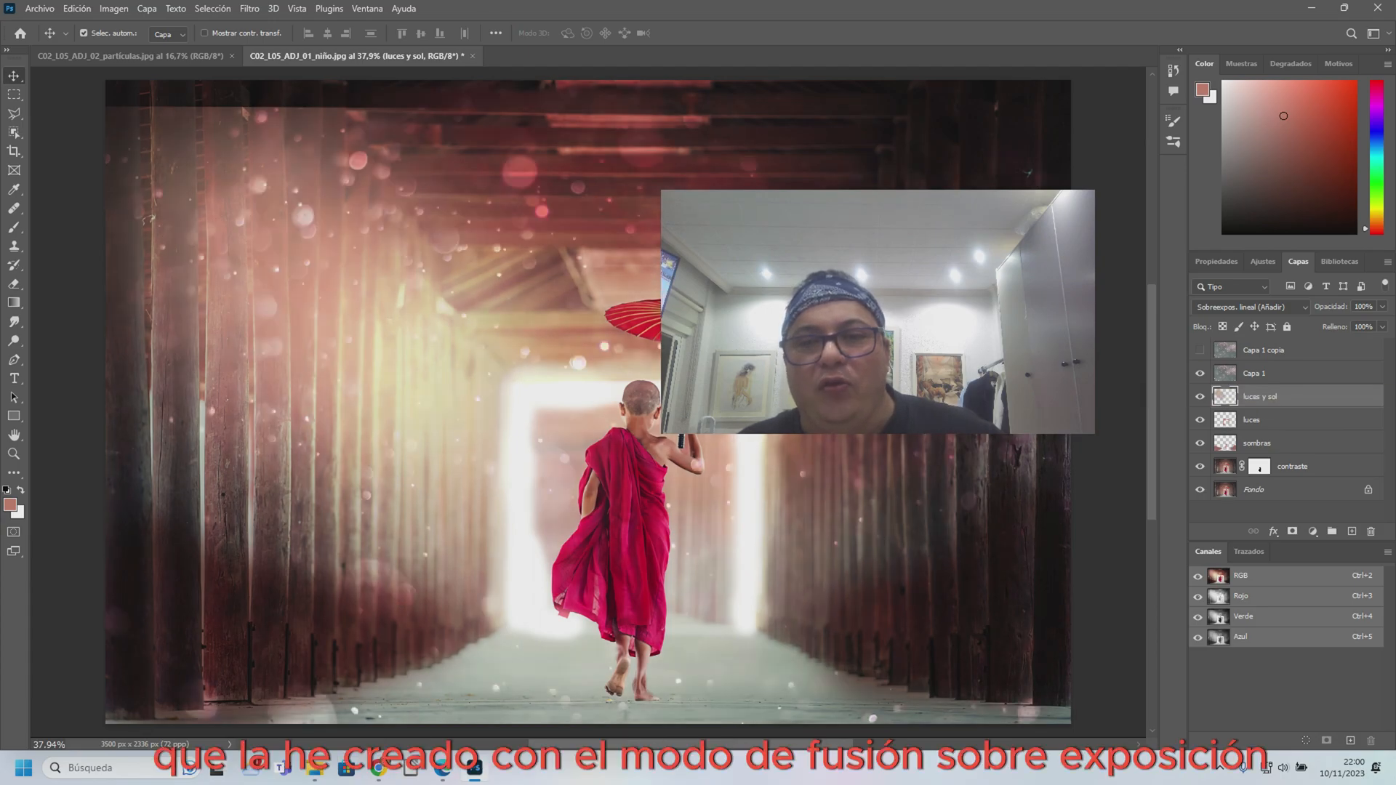
left_click(1200, 373)
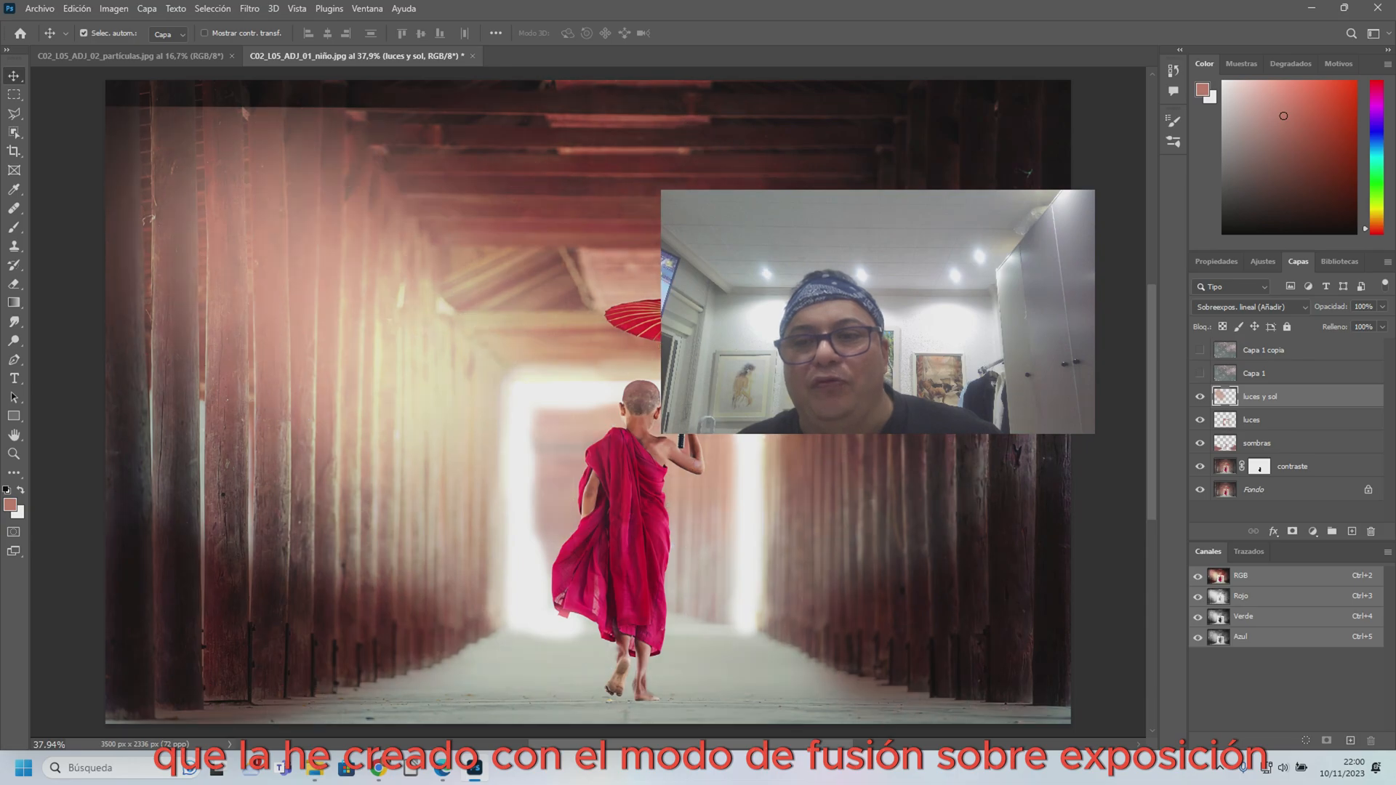
left_click(1200, 373)
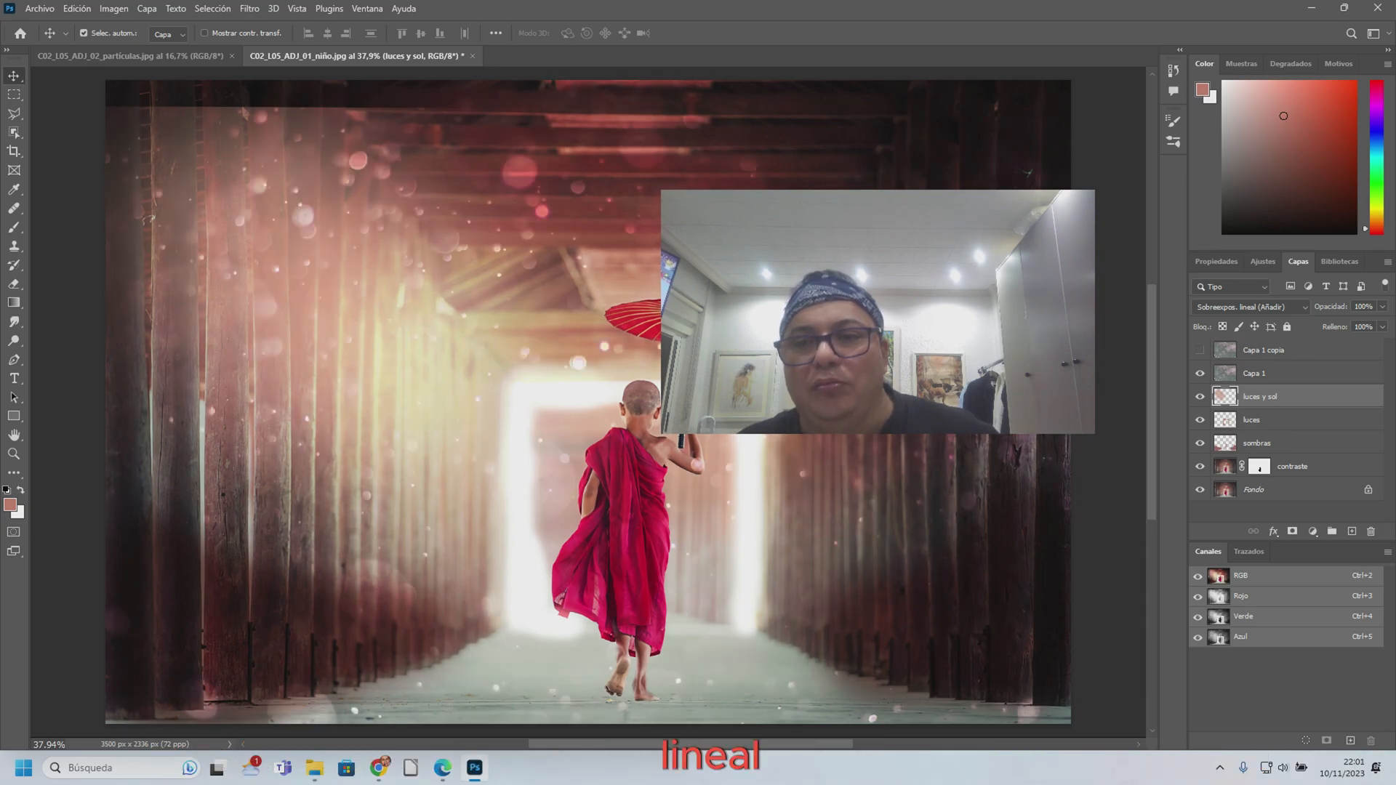
double_click(1254, 373)
type("solreexposicion")
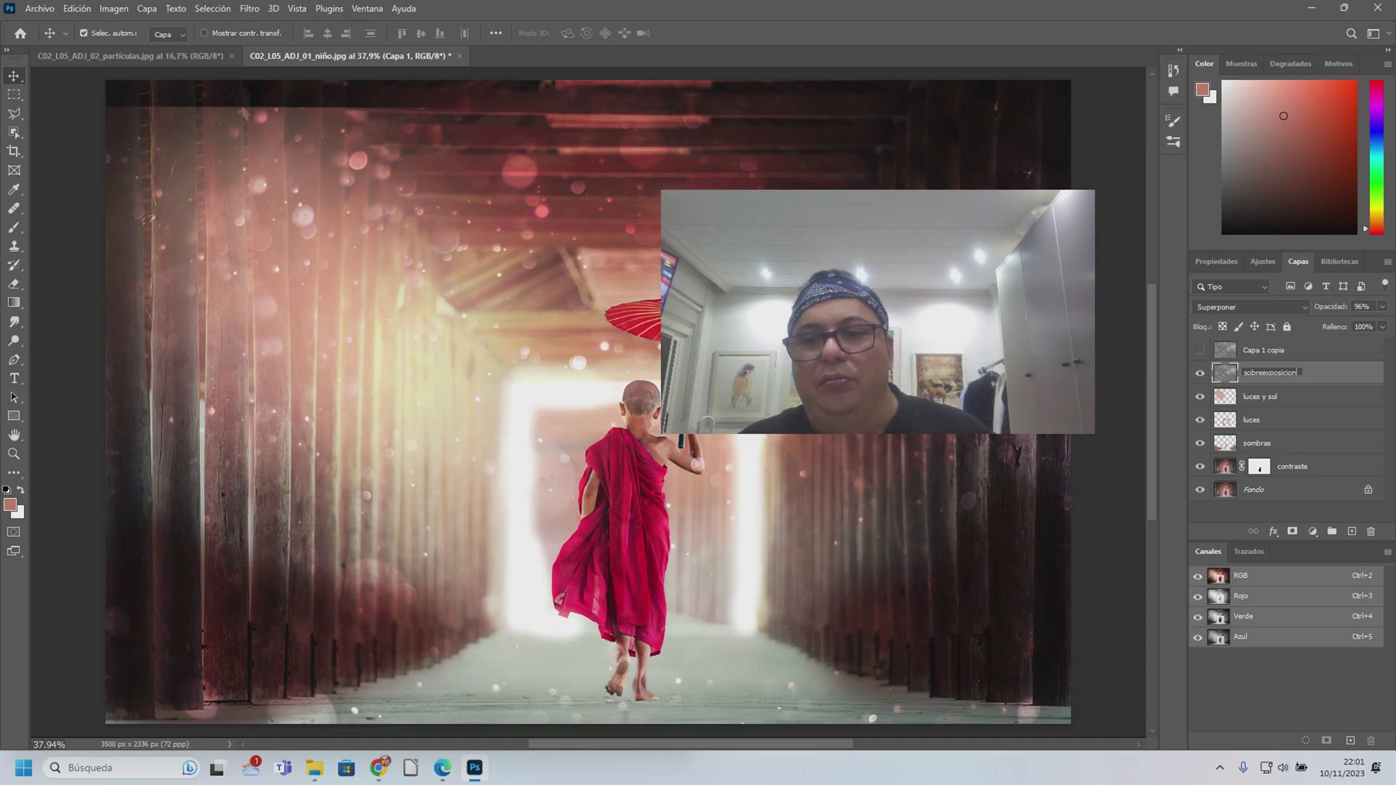
- Show Capa 1 copia, toggle it to compare its effect, and rename the layer sobreexposicion as well
left_click(1199, 351)
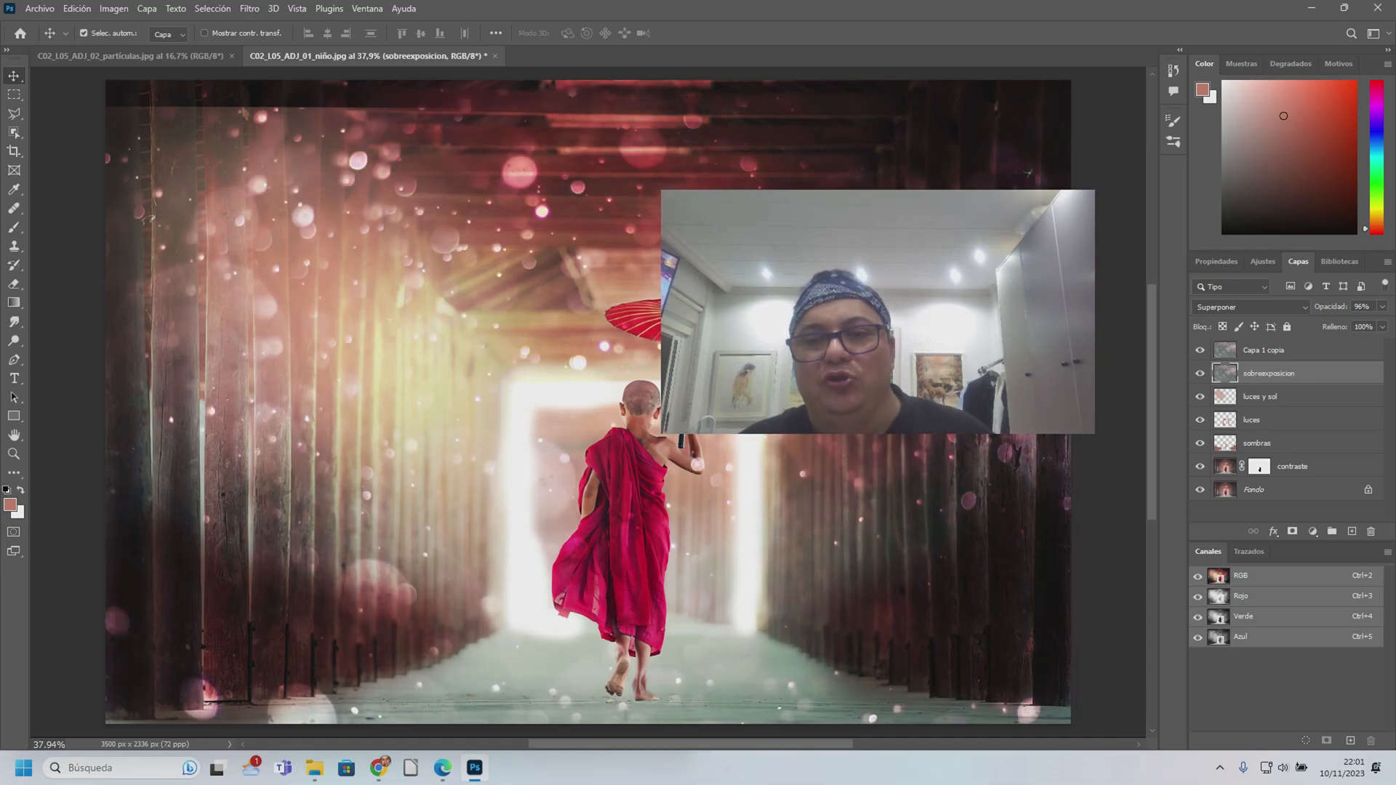
left_click(1200, 350)
left_click(1199, 350)
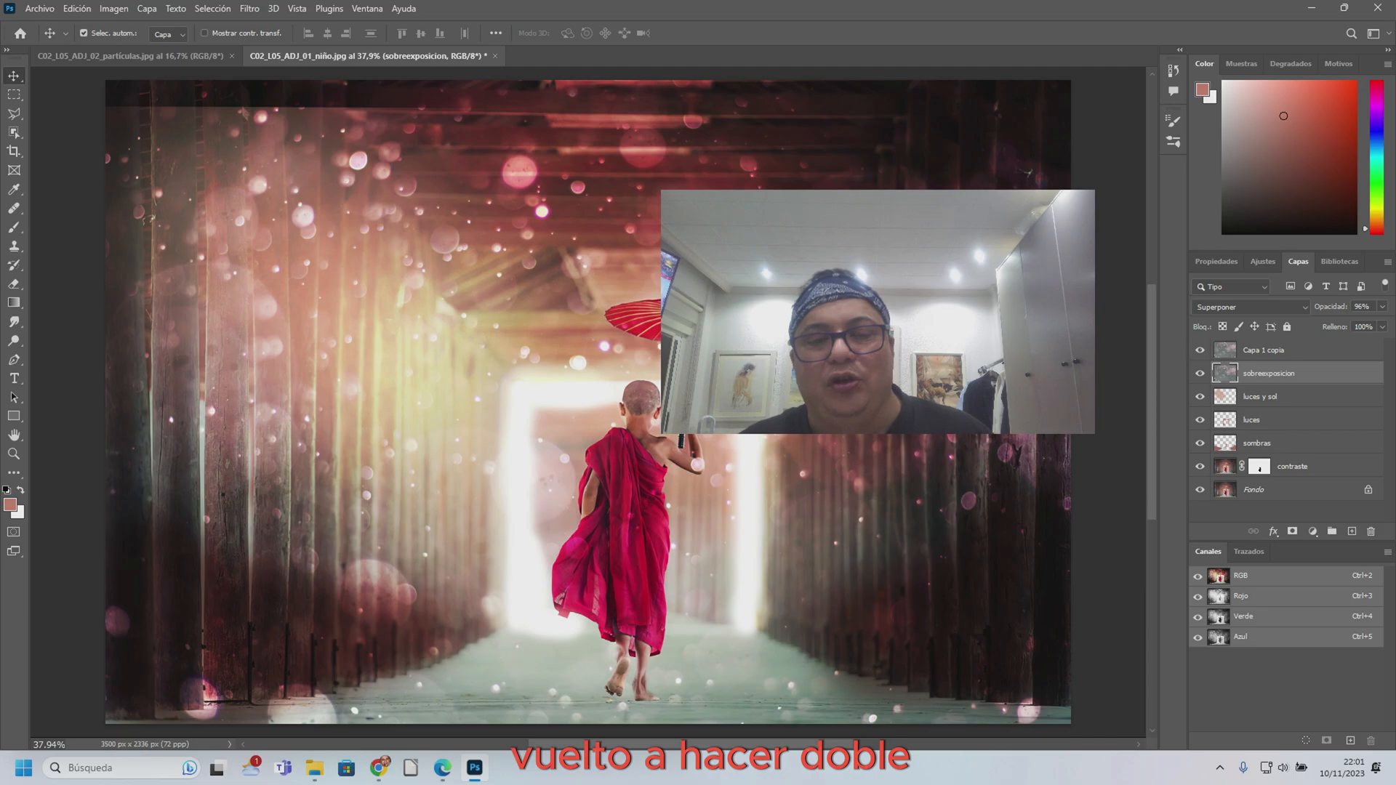
left_click(1199, 351)
left_click(1199, 350)
double_click(1265, 349)
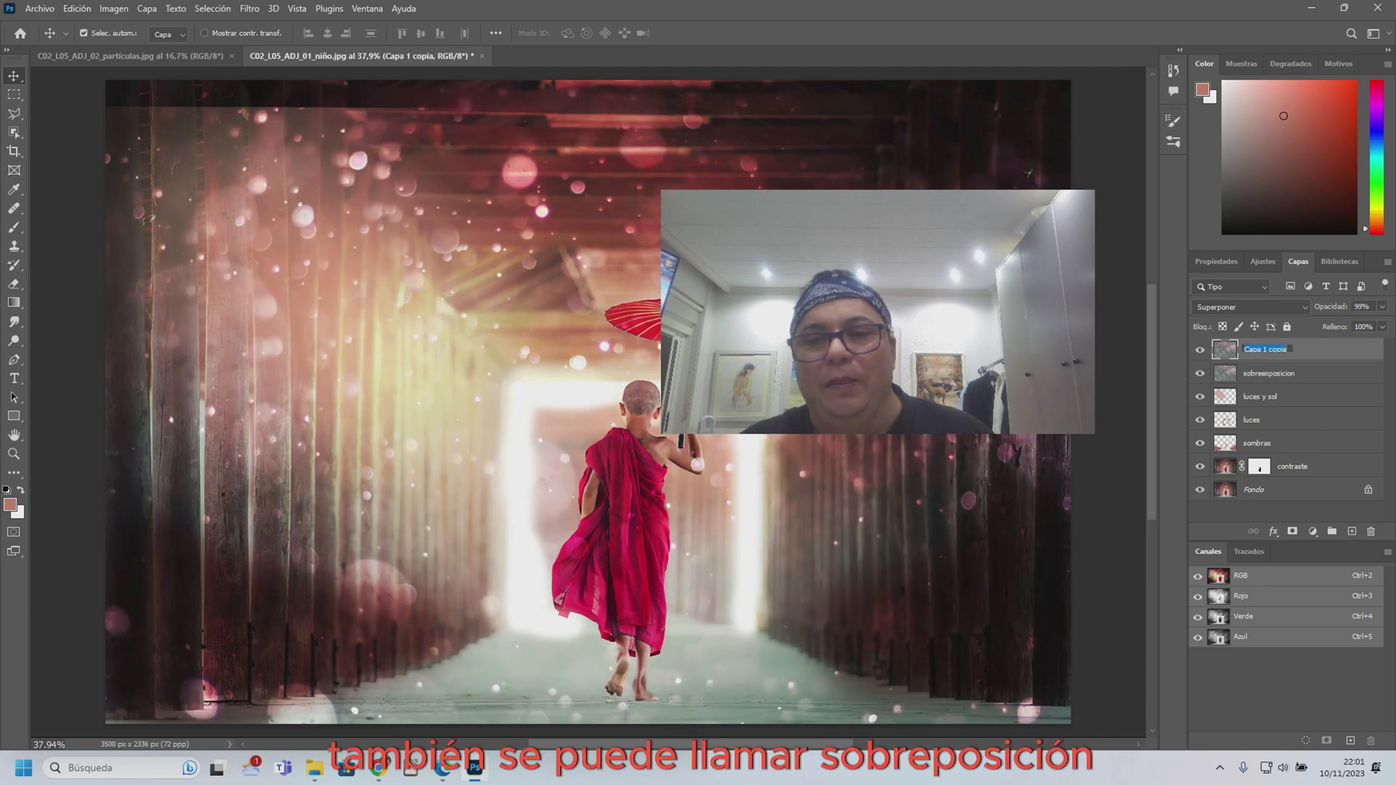
type("sobr")
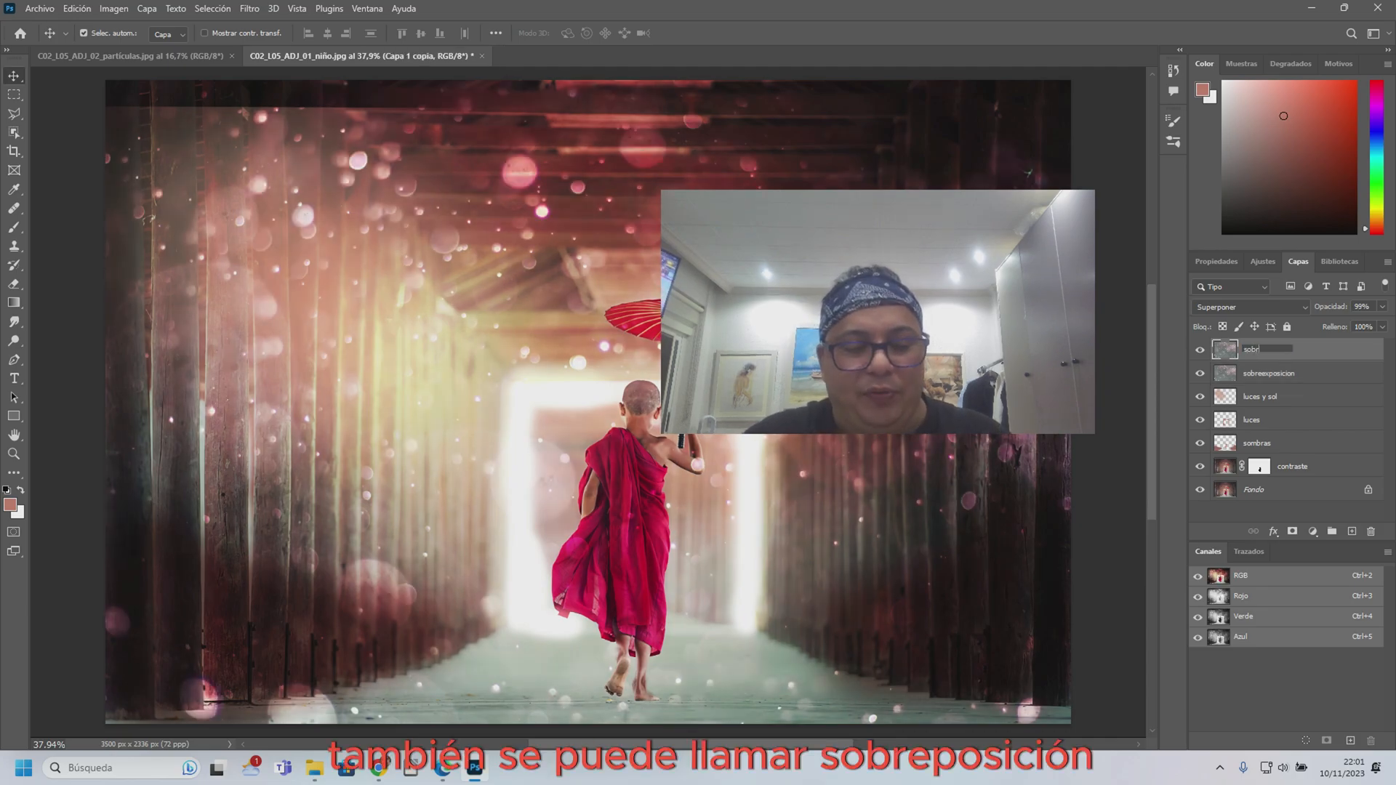
type("eexposicion")
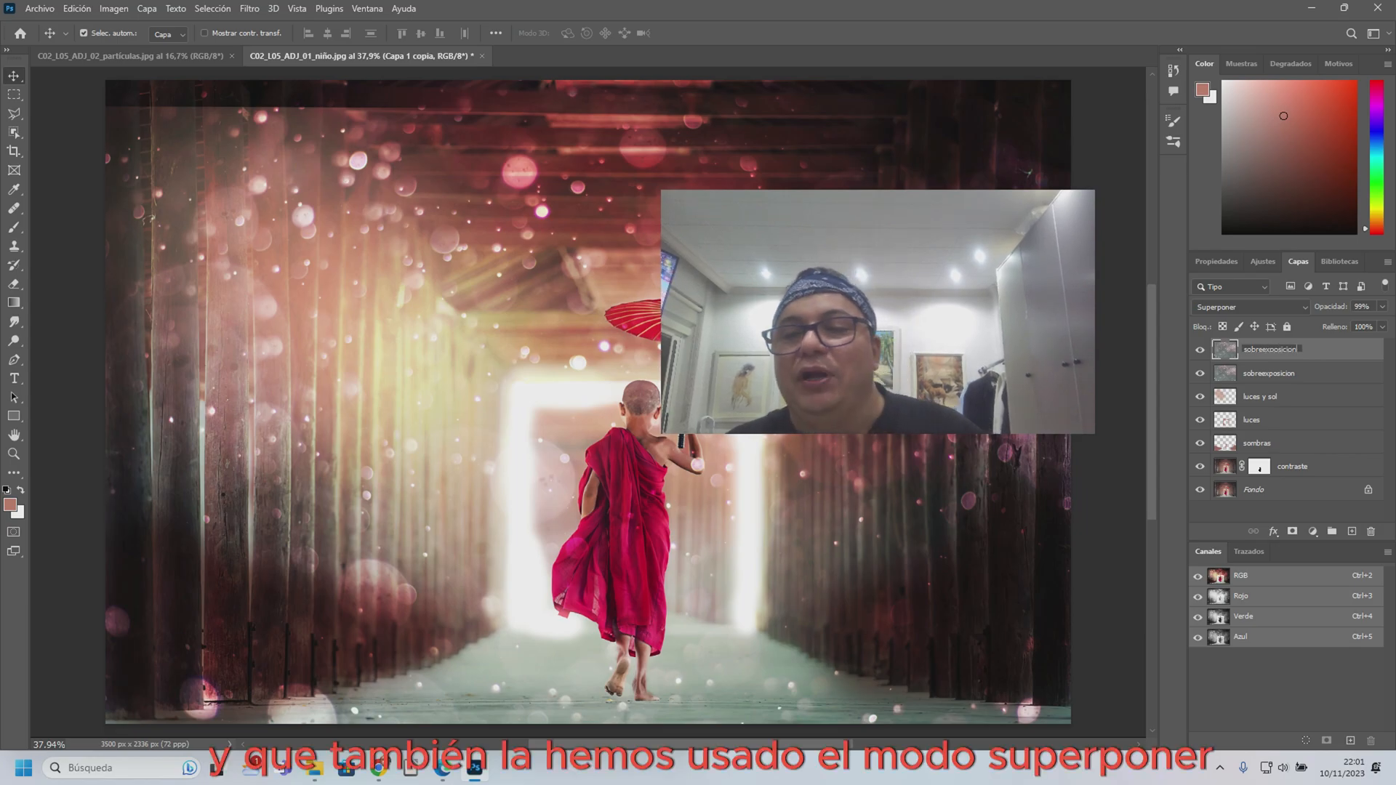
- Hide the upper sobreexposicion layer and lower the opacity of the lower sobreexposicion layer to 73%
left_click(1294, 373)
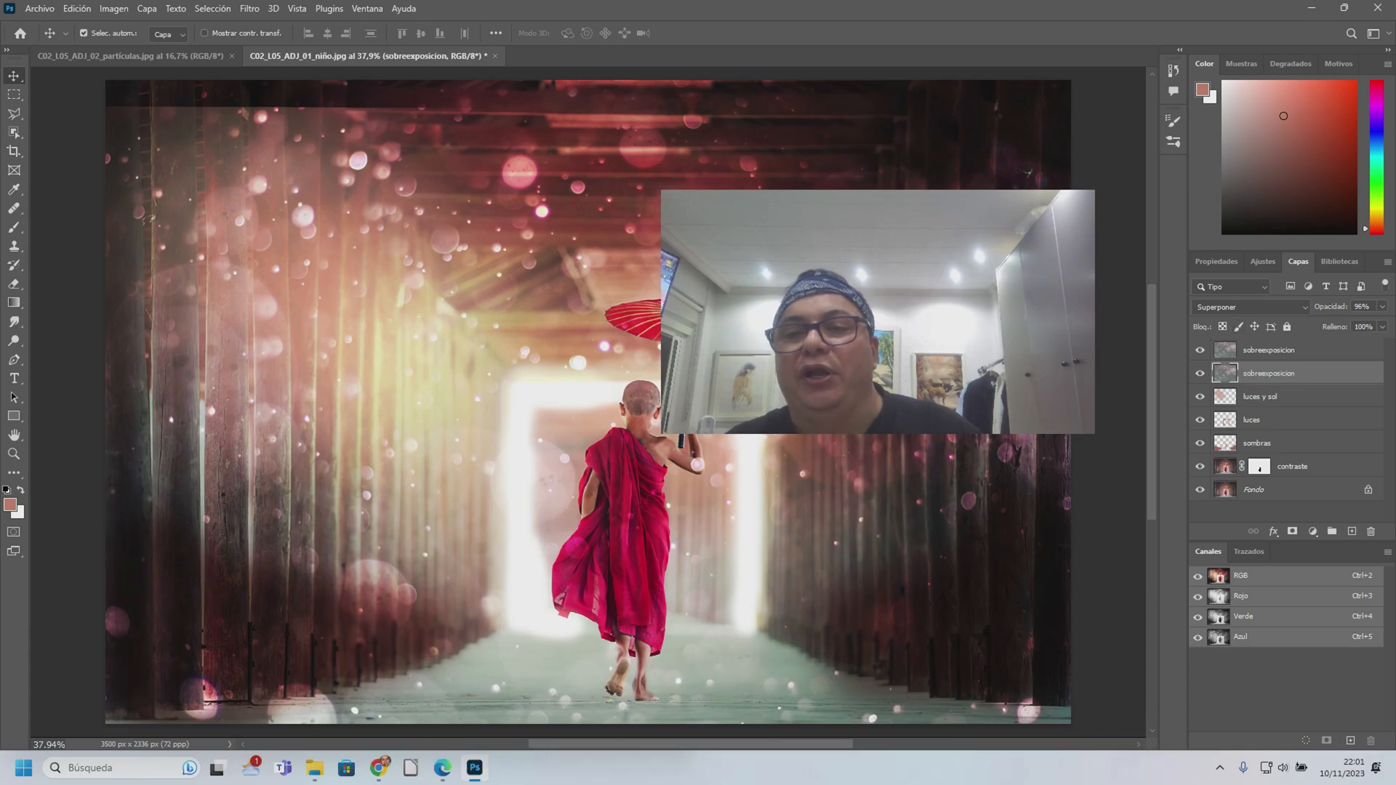
left_click(1294, 349)
left_click(1294, 373)
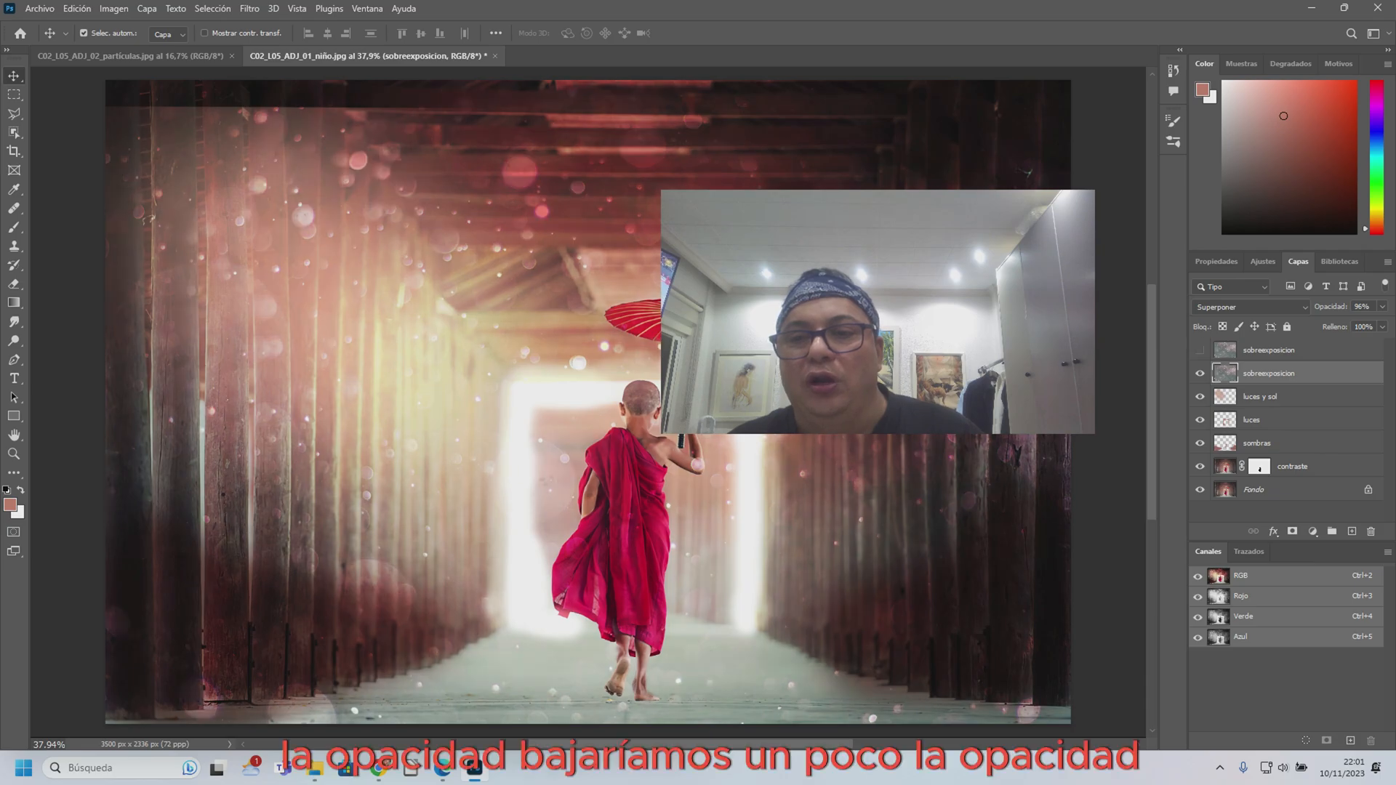
left_click_drag(1382, 306, 1355, 323)
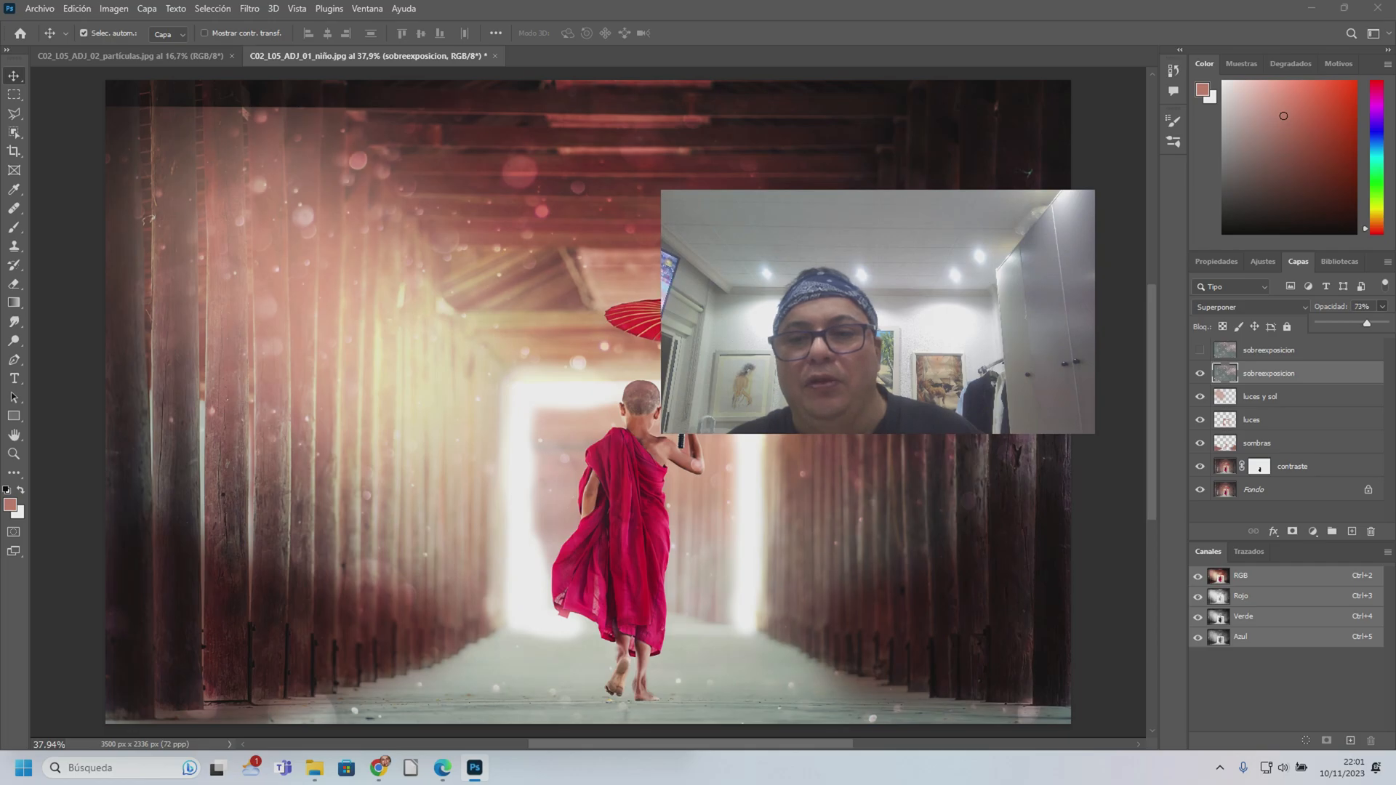
- Show the upper sobreexposicion layer again and lower its opacity to 73%
left_click(1200, 350)
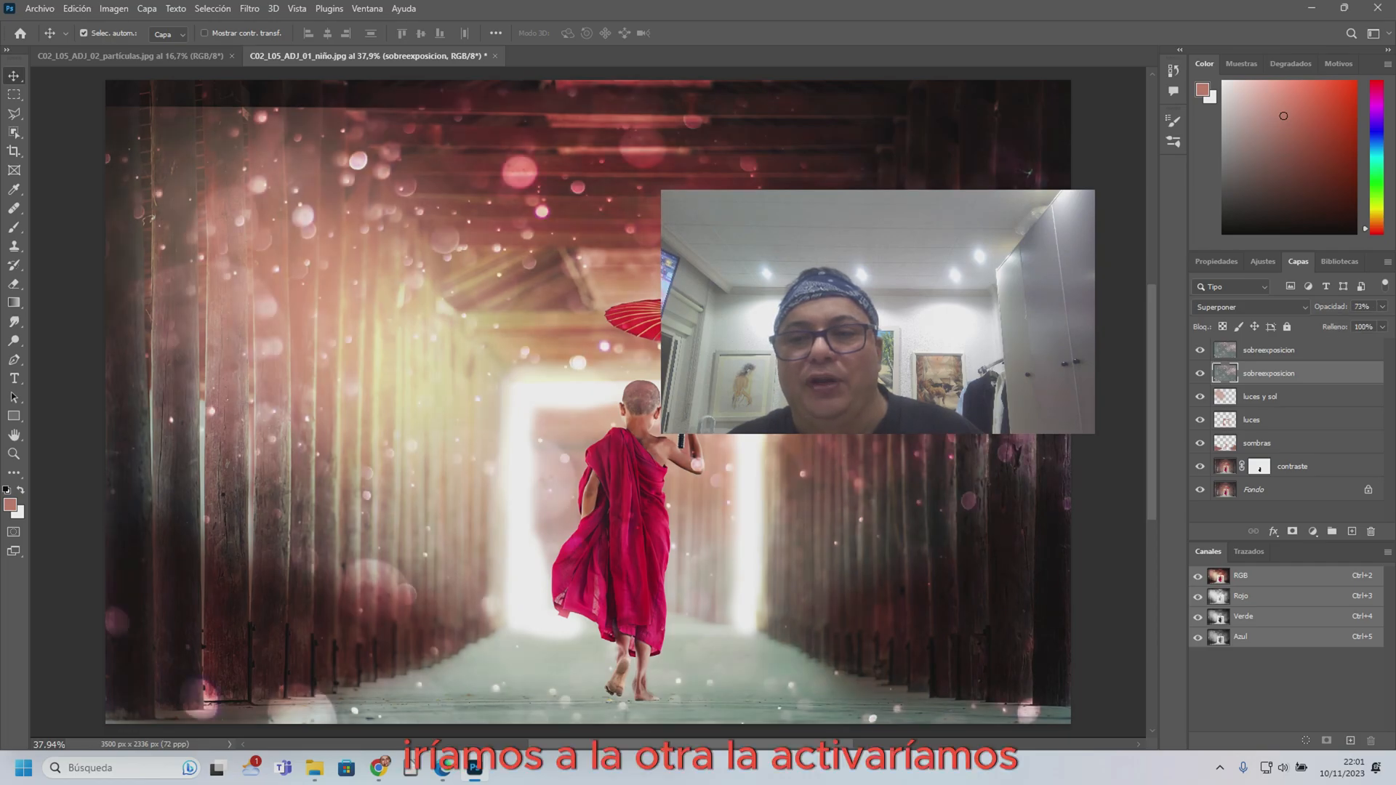
left_click(1200, 350)
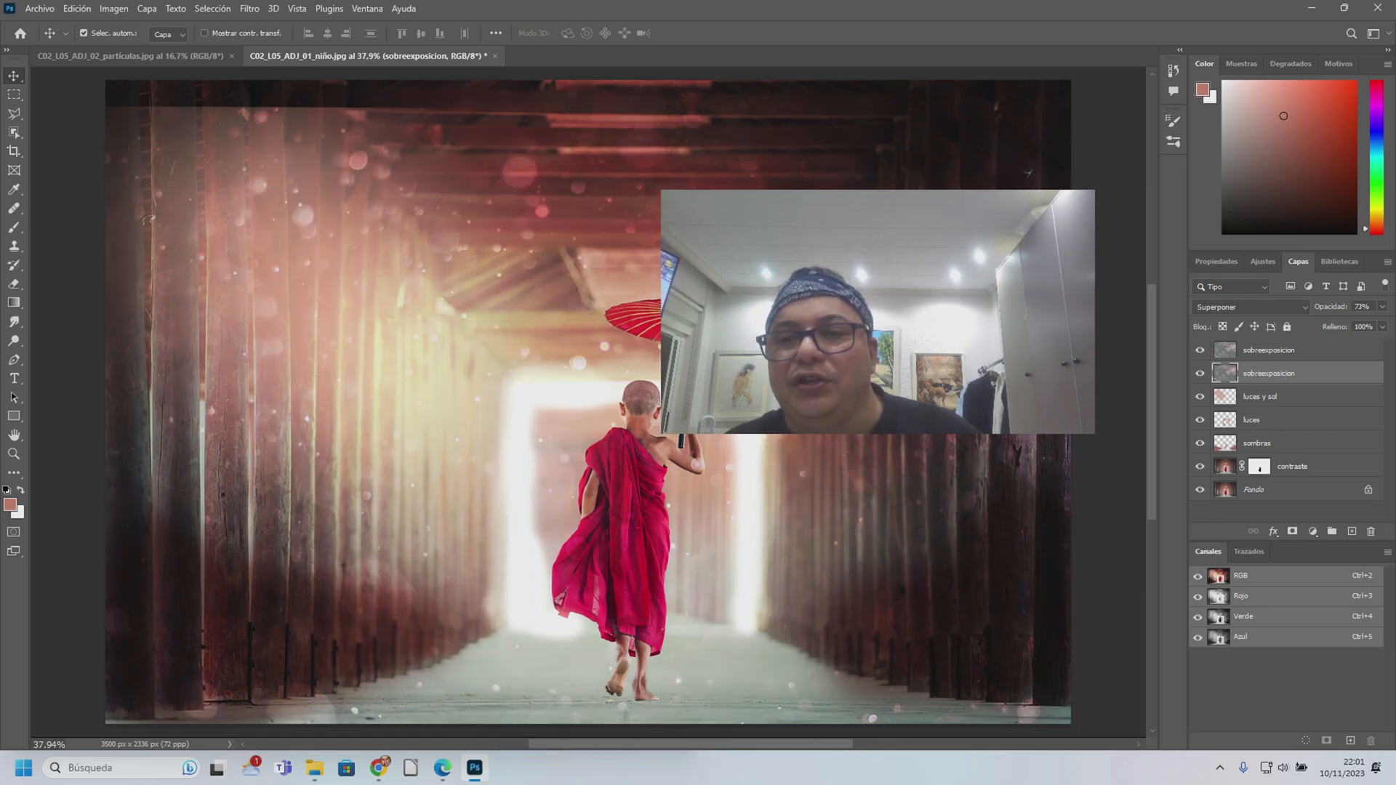
left_click(1200, 351)
left_click(1269, 350)
left_click(1382, 307)
left_click_drag(1382, 323, 1364, 323)
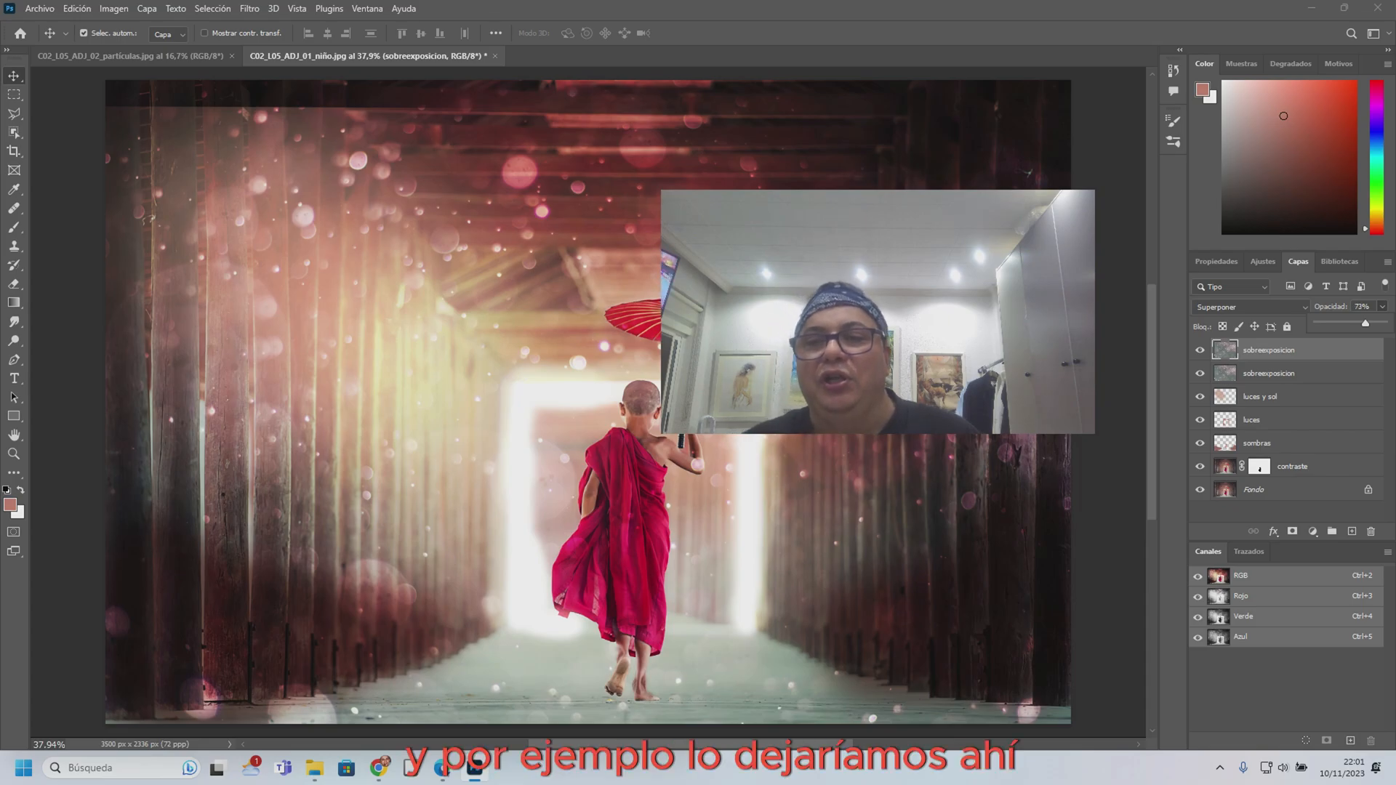
- Merge the two sobreexposicion layers into one and duplicate the merged layer
left_click(1301, 374)
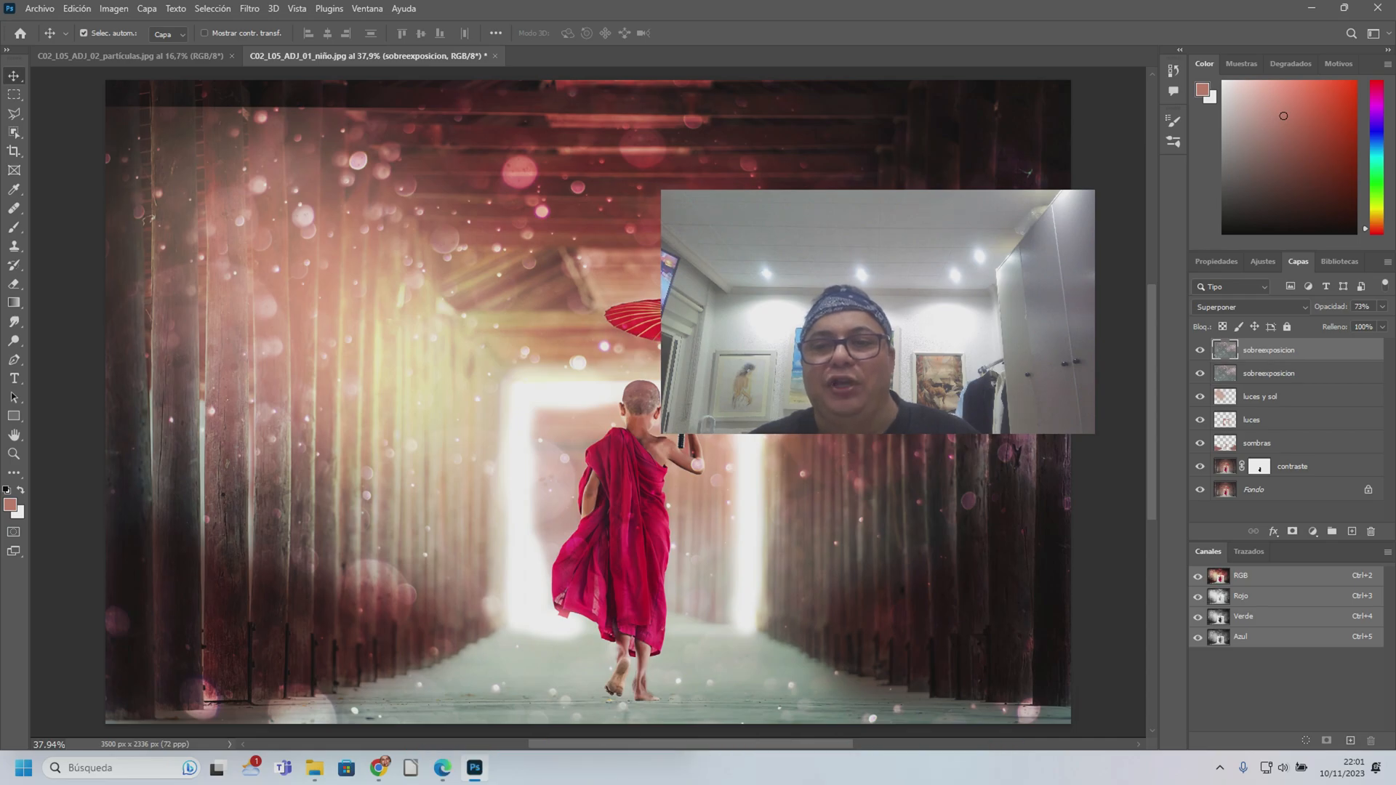
left_click(1301, 350)
left_click(1301, 374)
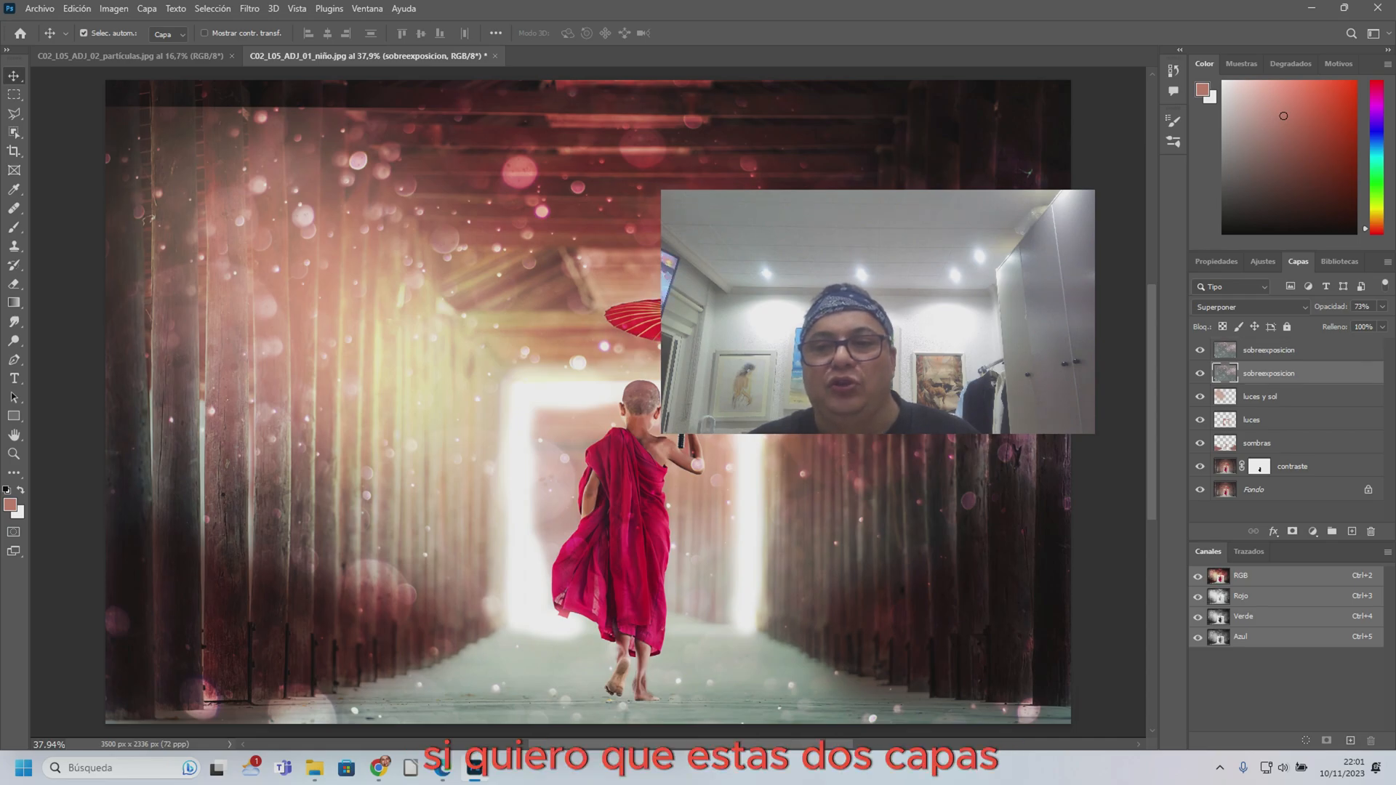
left_click(1301, 350)
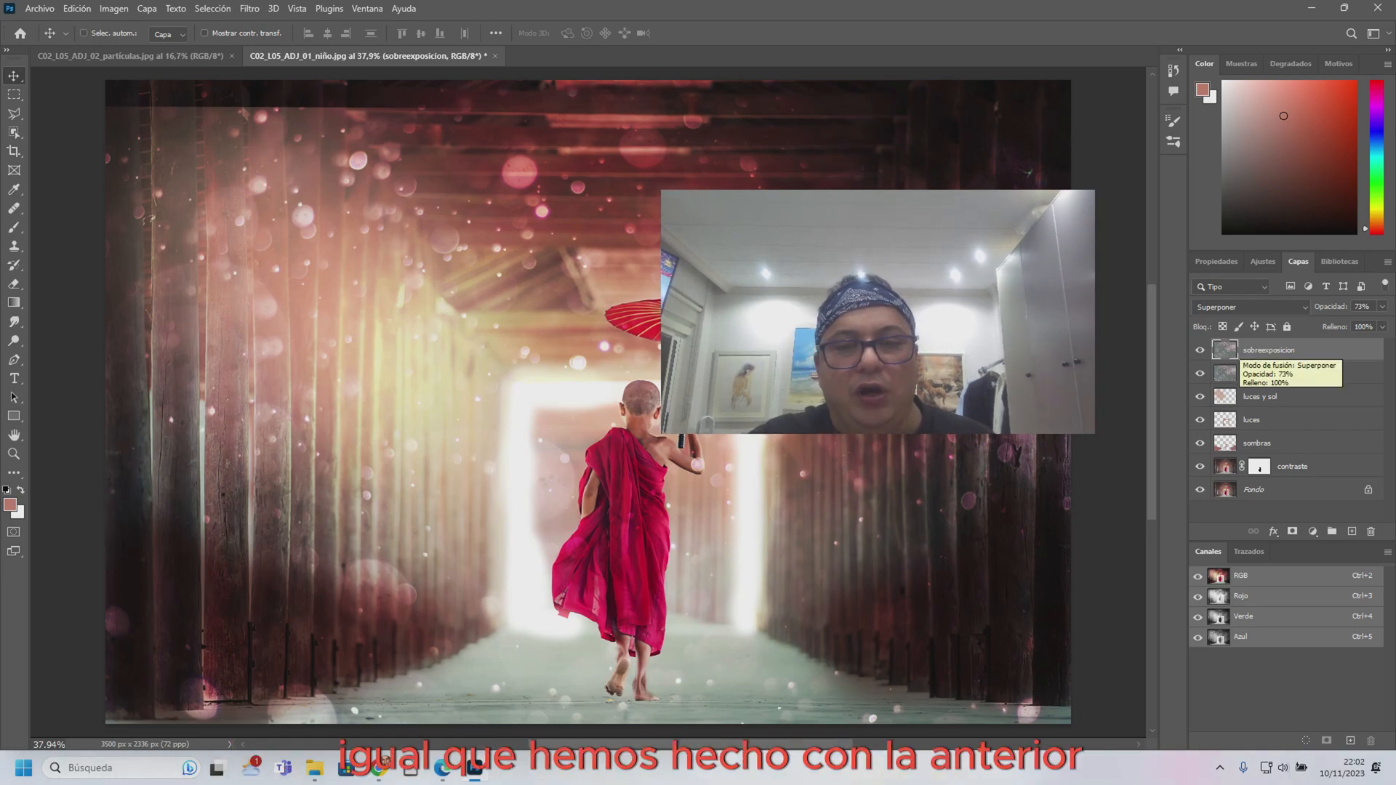
key("ctrl+e")
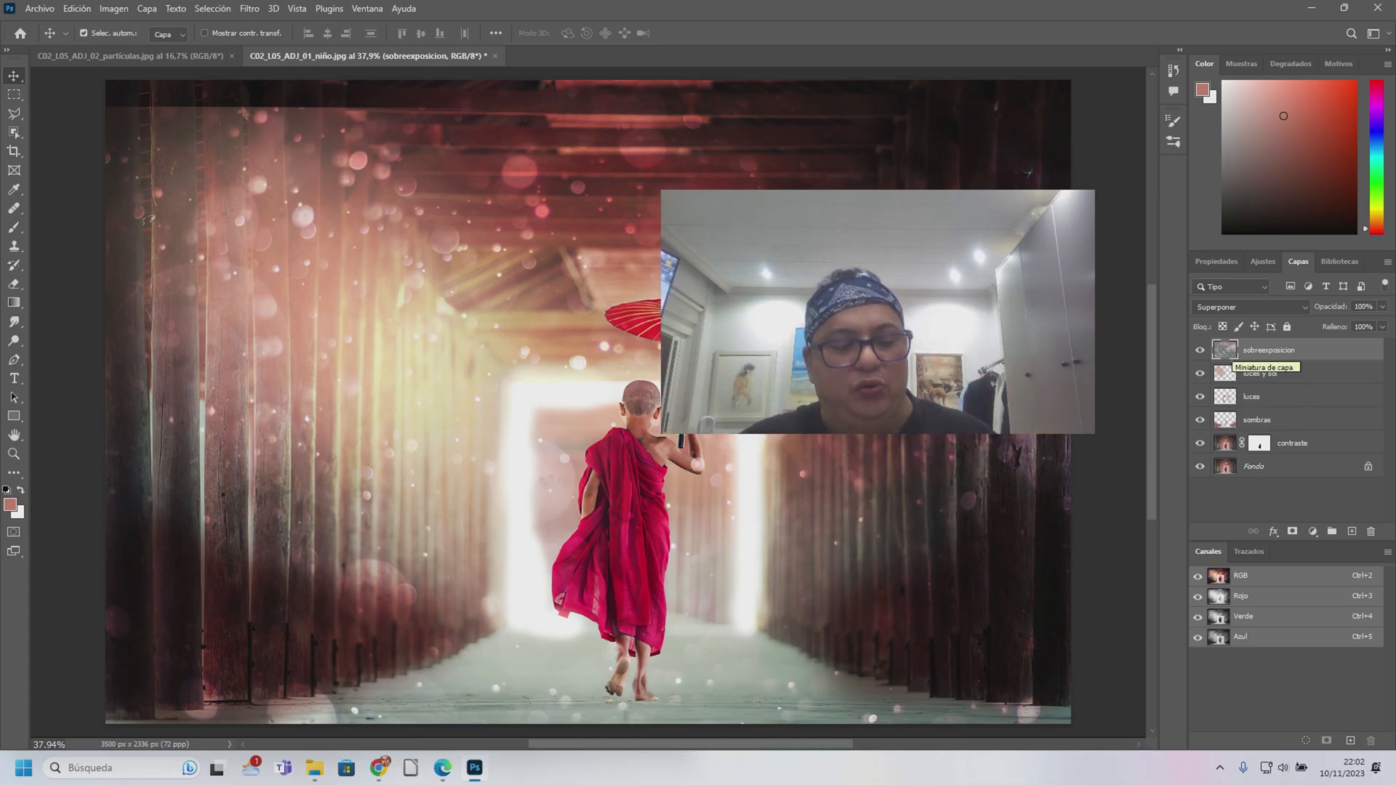
key("ctrl")
key("ctrl+j")
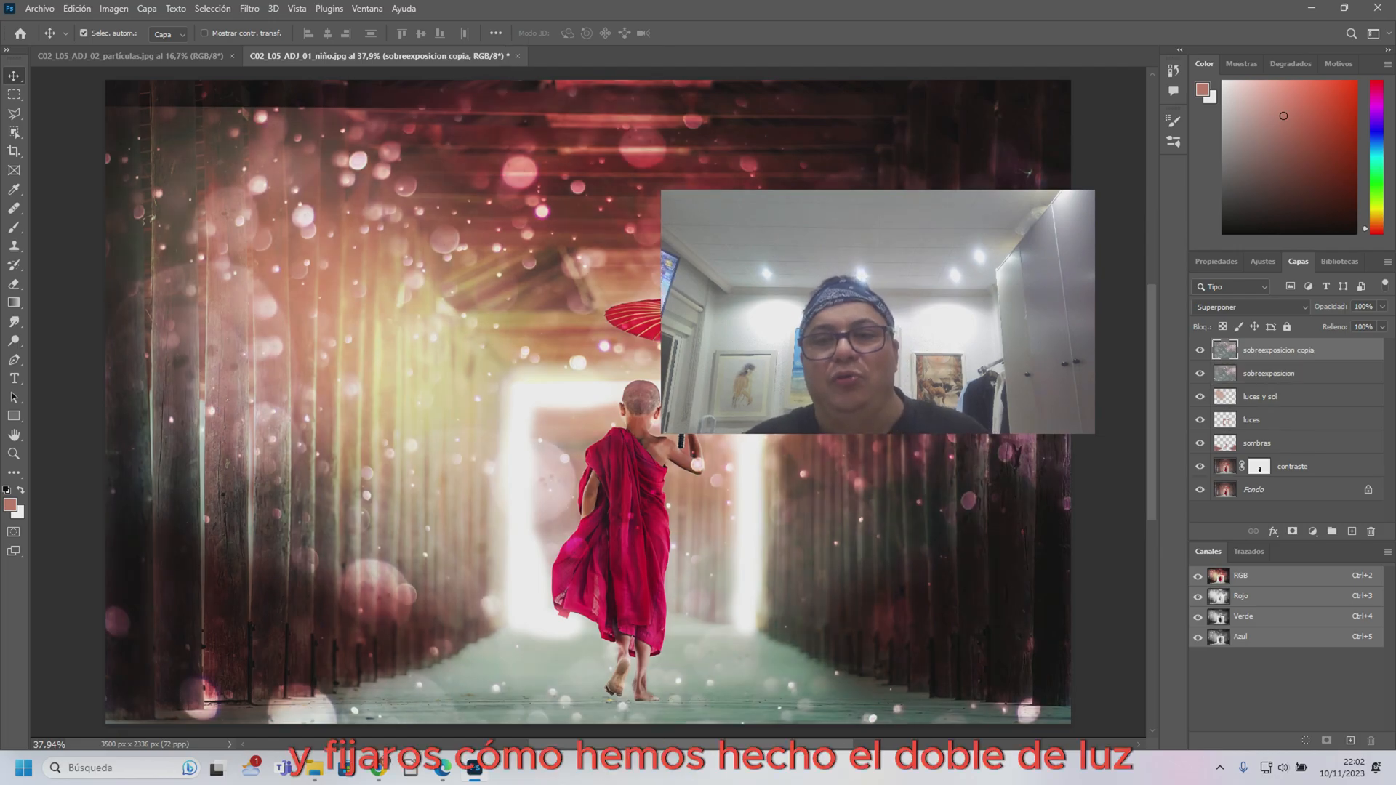
- Toggle the visibility of the sobreexposicion copy to compare its effect, then check its opacity and keep it at 100%
left_click(1199, 350)
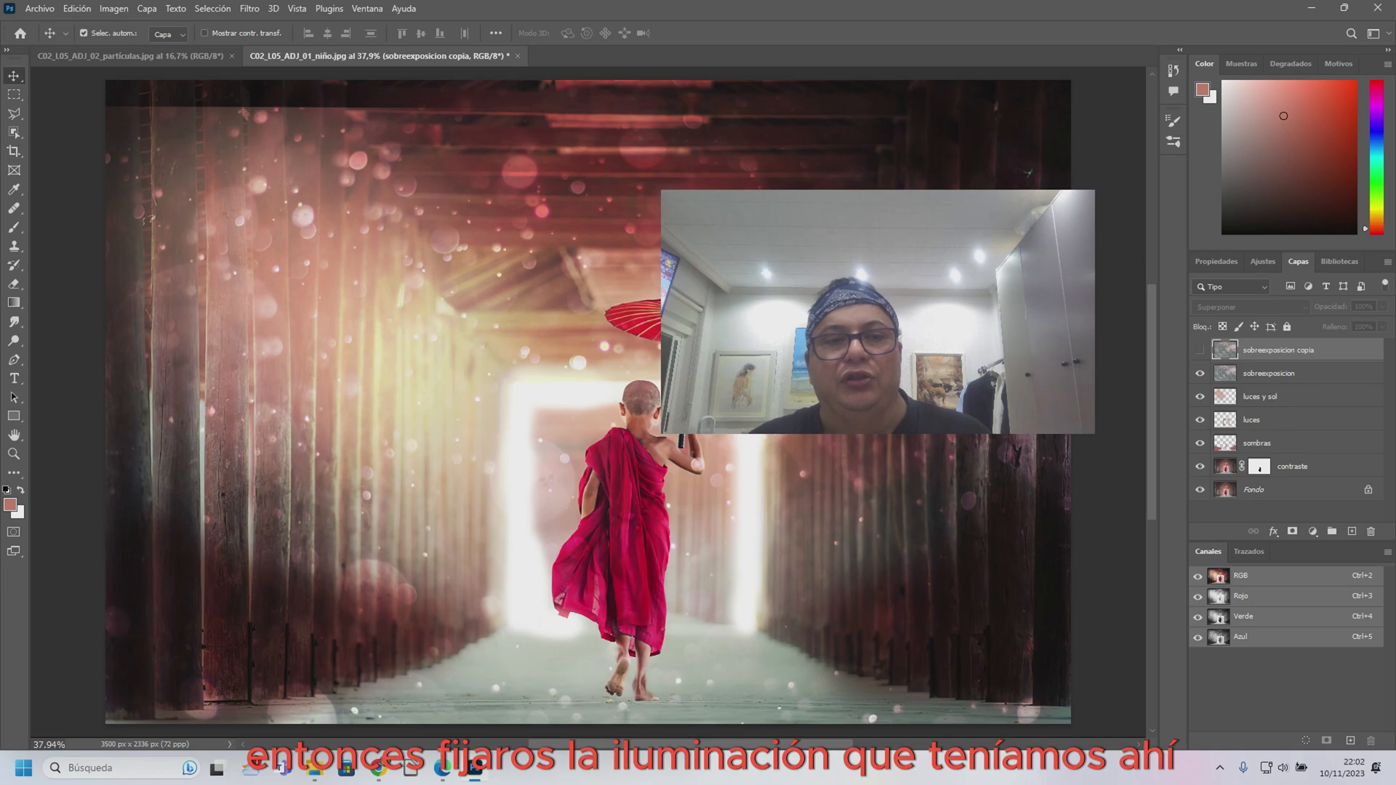
left_click(1199, 351)
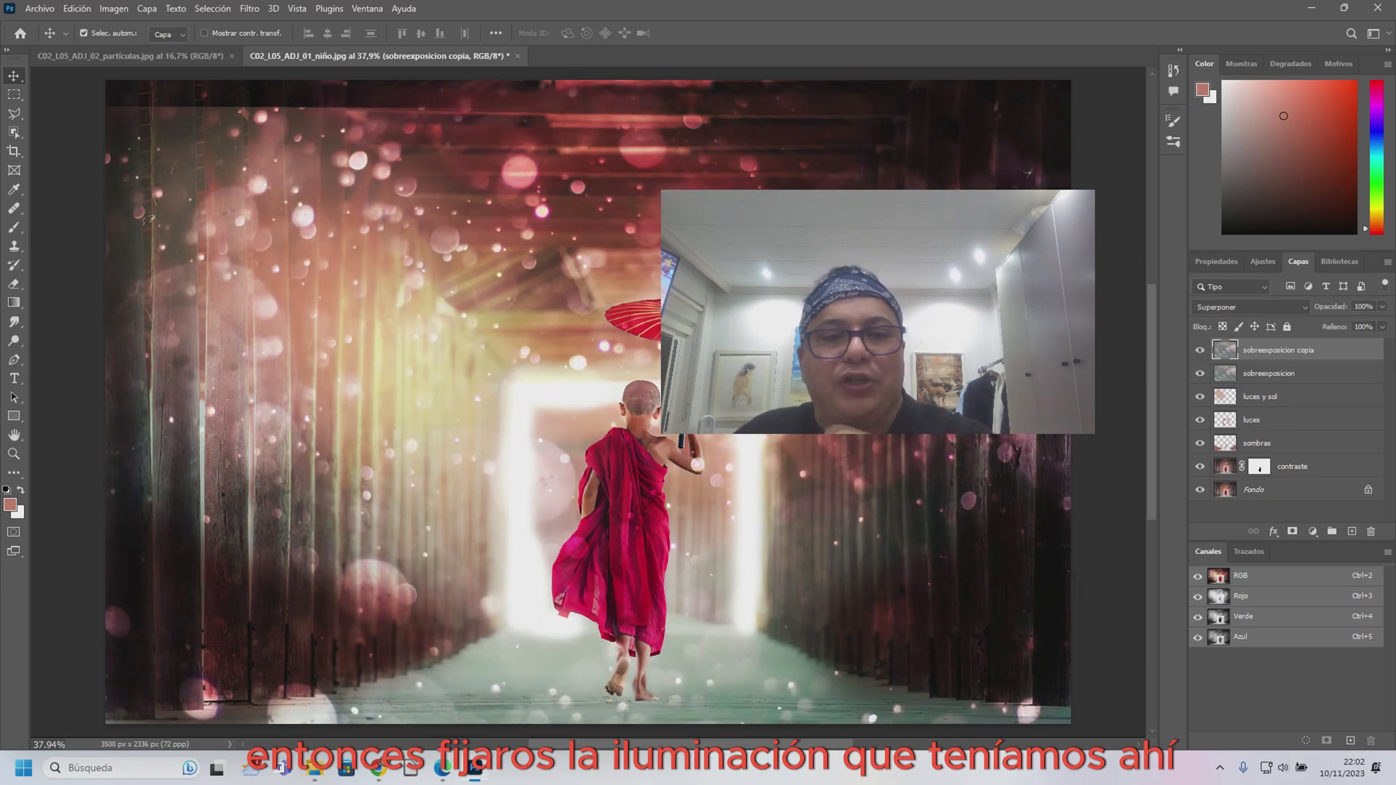
left_click(1199, 351)
left_click(1199, 350)
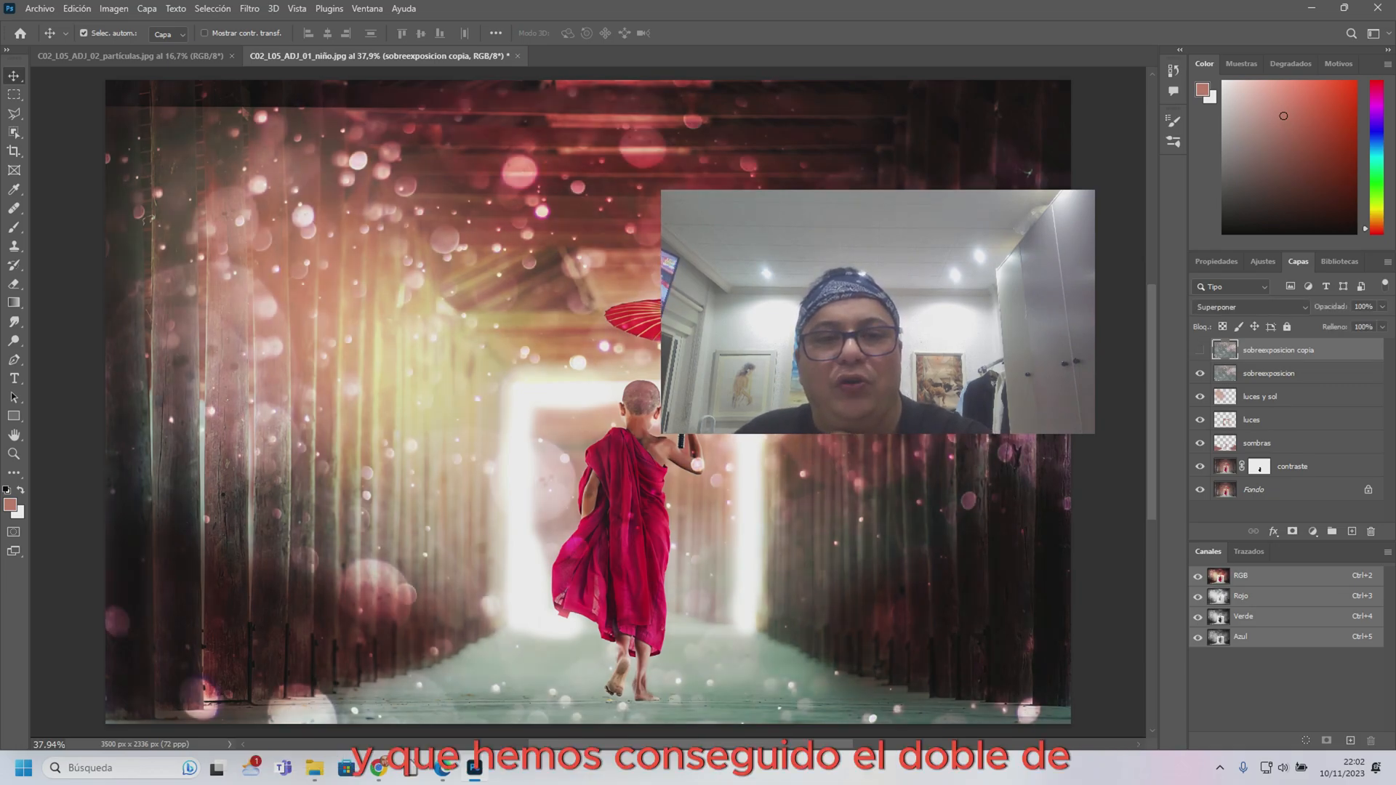
left_click(1200, 350)
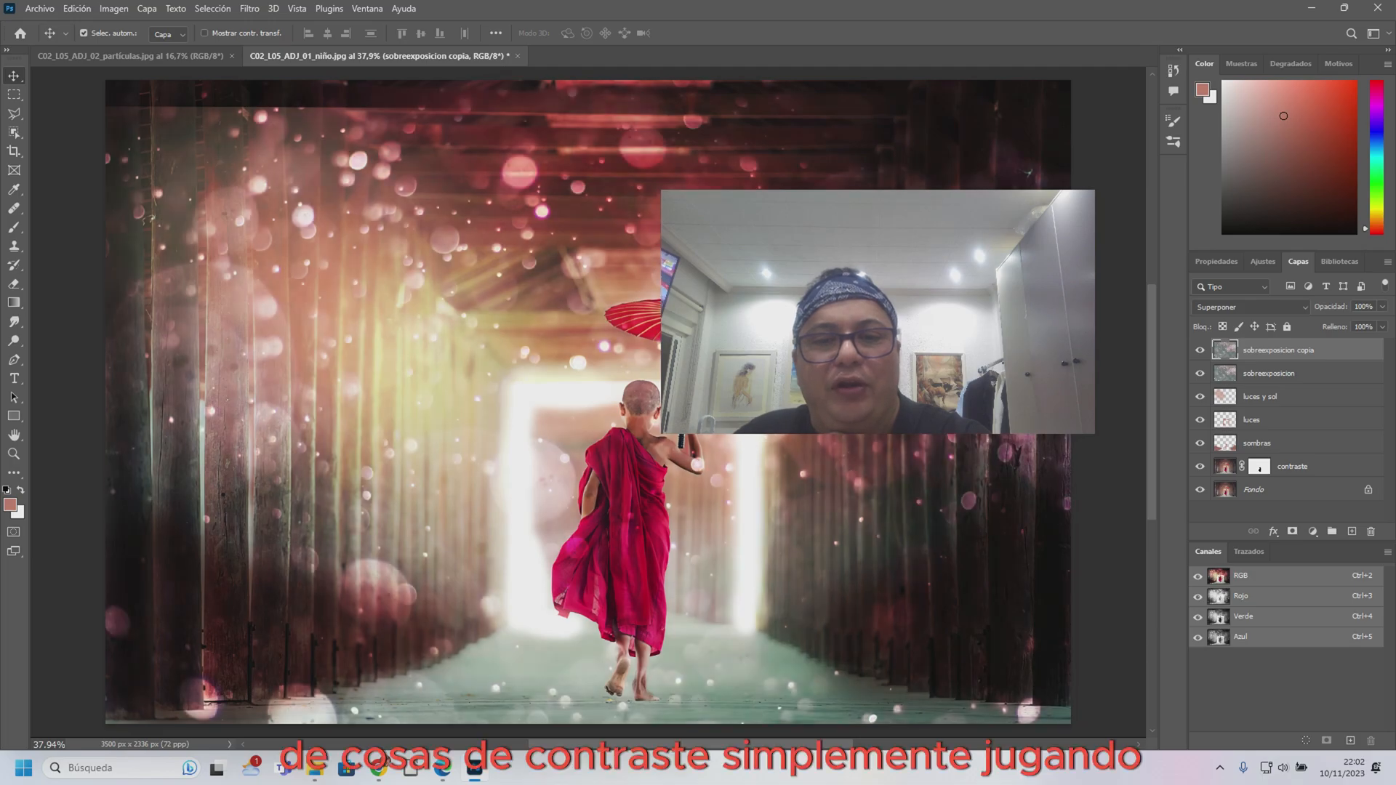
left_click(1199, 351)
left_click(1199, 350)
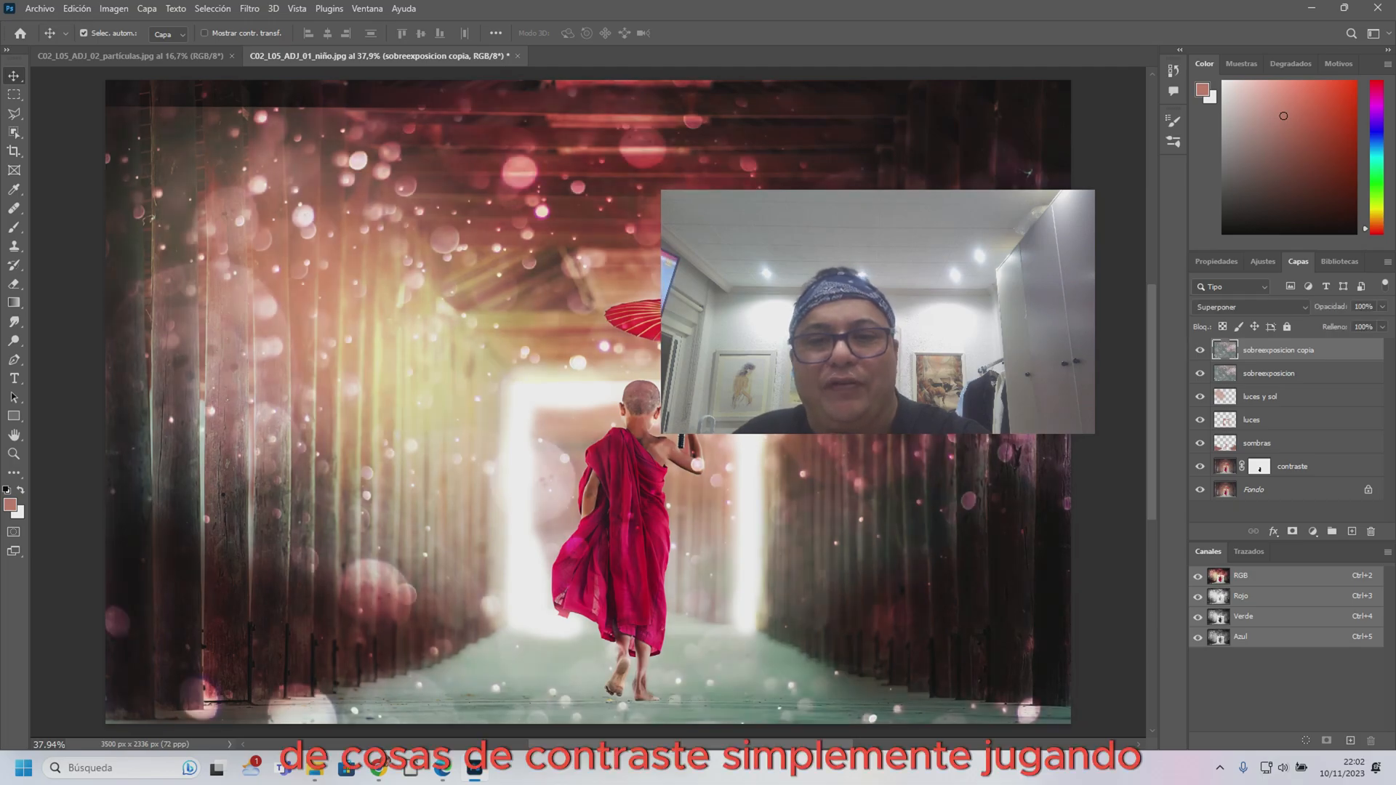
left_click(1382, 307)
mouse_move(1385, 324)
left_mouse_down()
mouse_move(1350, 323)
mouse_move(1383, 323)
left_mouse_up()
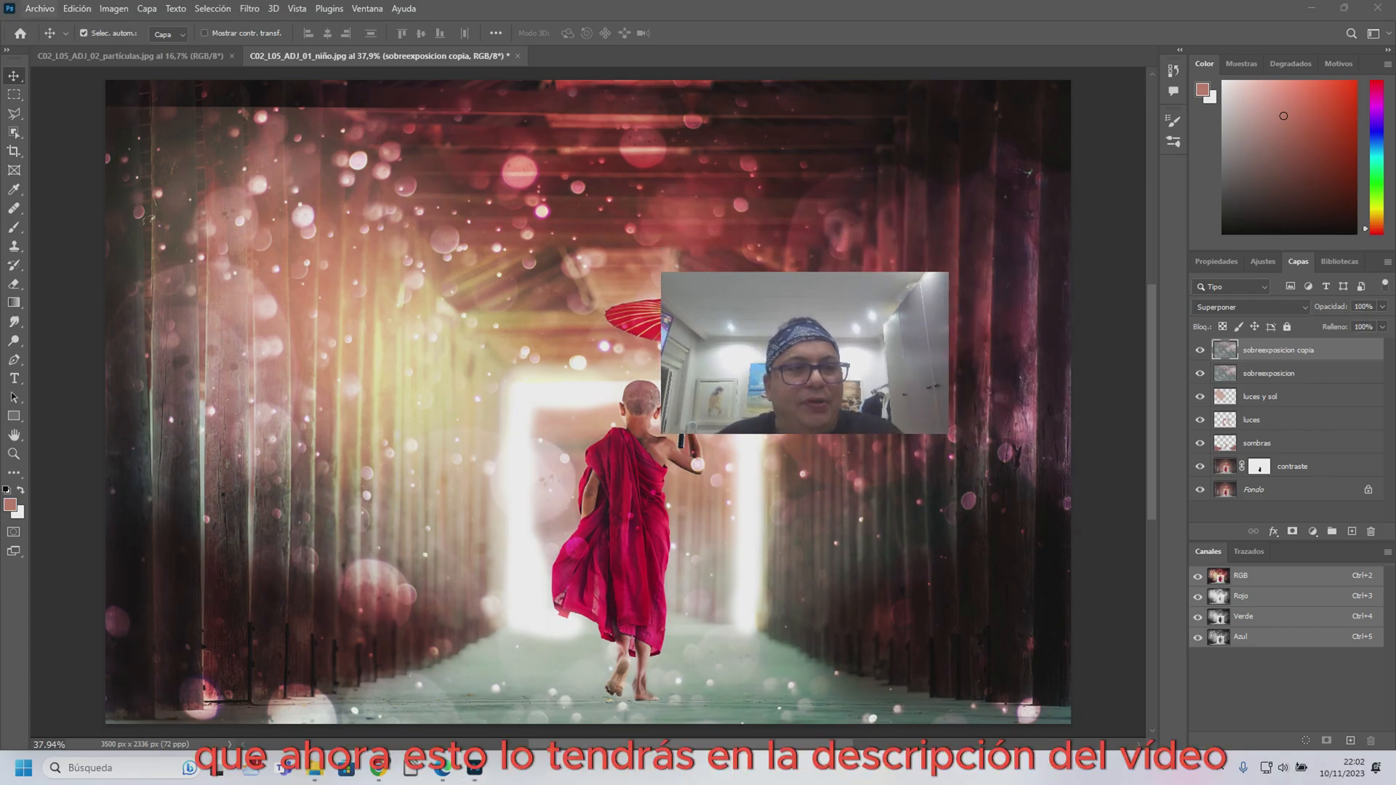
- Start saving a copy of the document and name it "sonbras y luces fotografia" in the EJERCICIO 56 USO DE MODOS DE FUSION FOTOGRAFIA folder
left_click(39, 8)
left_click(73, 199)
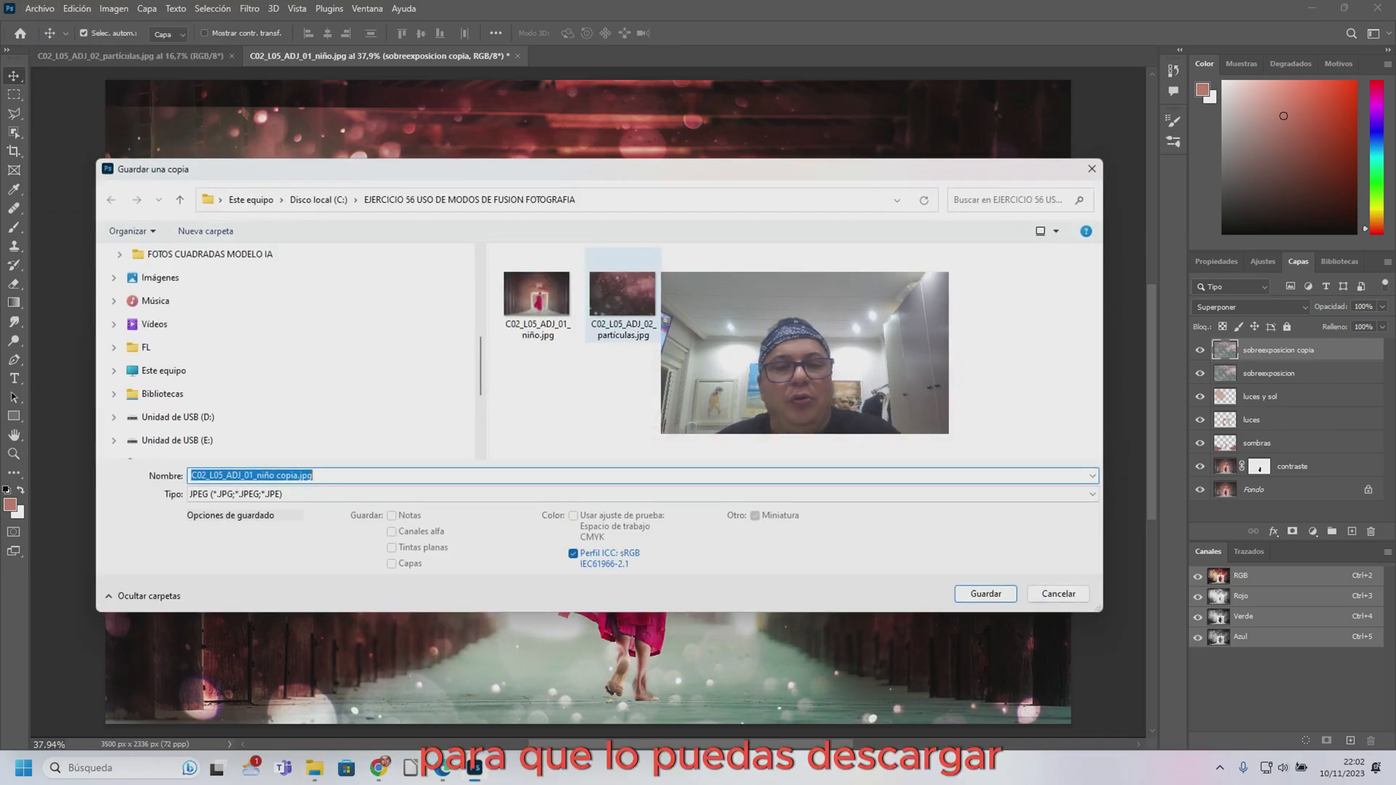
left_click_drag(804, 353, 1030, 361)
left_click(325, 475)
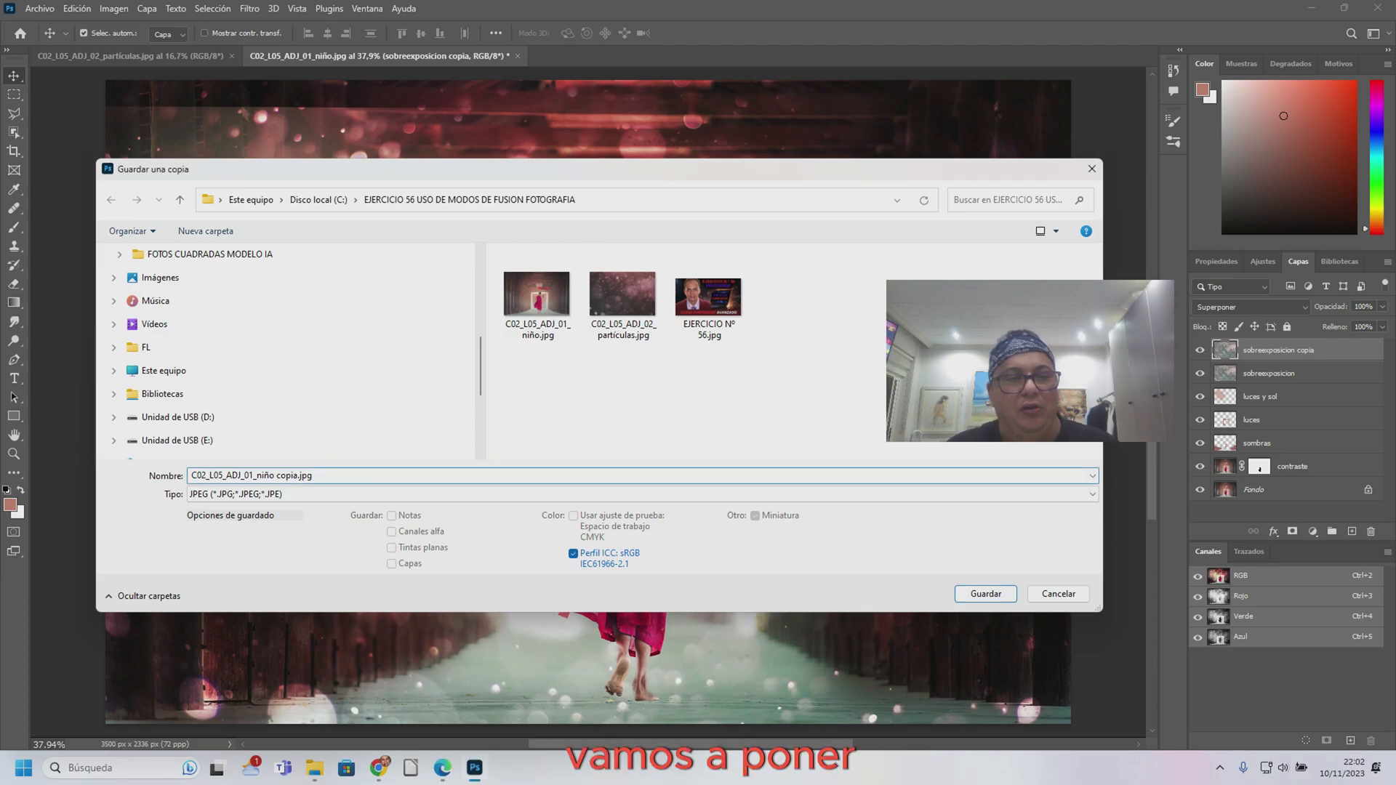
type("su")
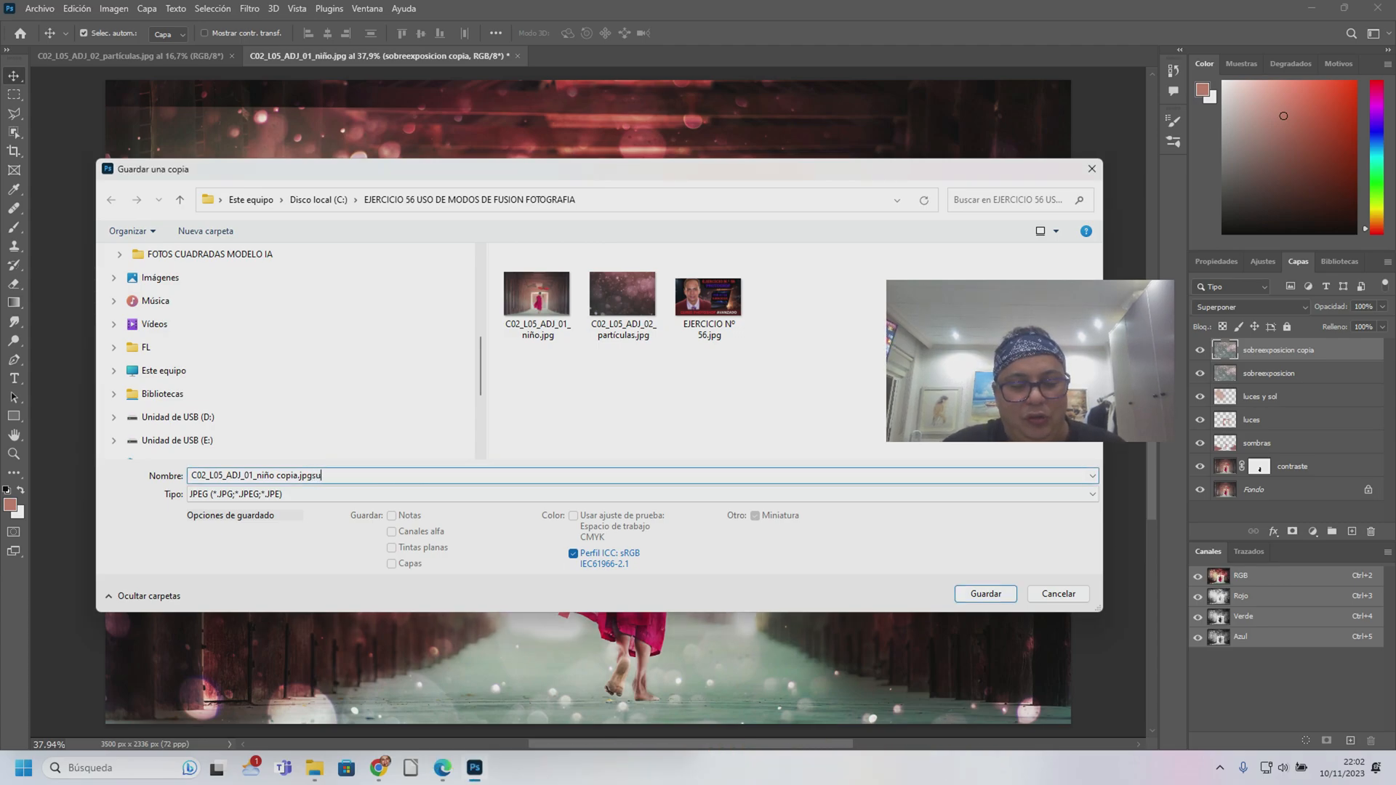
type("per")
key("BackSpace")
key("BackSpace")
key("BackSpace")
key("BackSpace")
key("BackSpace")
key("BackSpace")
key("BackSpace")
key("BackSpace")
key("BackSpace")
key("BackSpace")
key("BackSpace")
key("BackSpace")
key("BackSpace")
key("BackSpace")
key("BackSpace")
key("BackSpace")
key("BackSpace")
key("BackSpace")
key("BackSpace")
key("BackSpace")
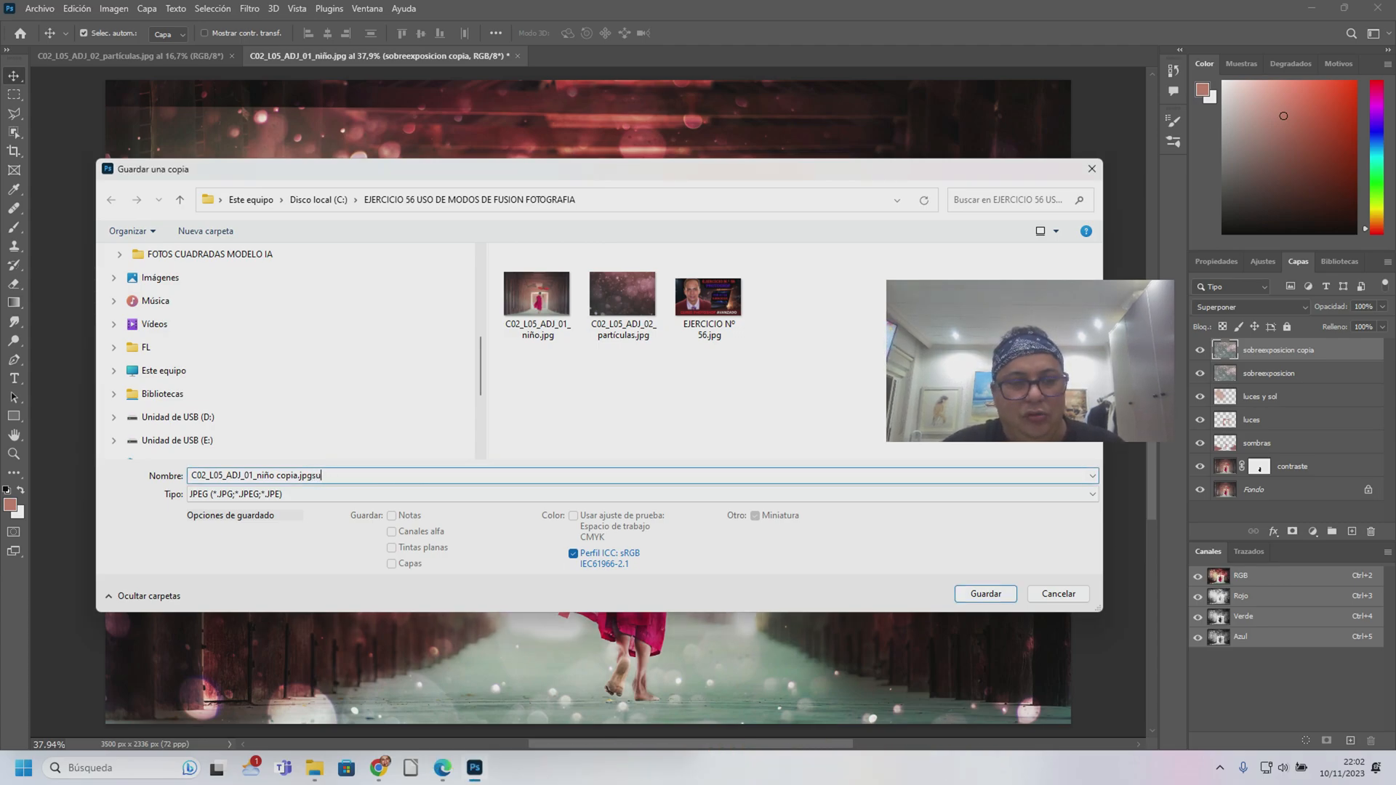
type("sonbr")
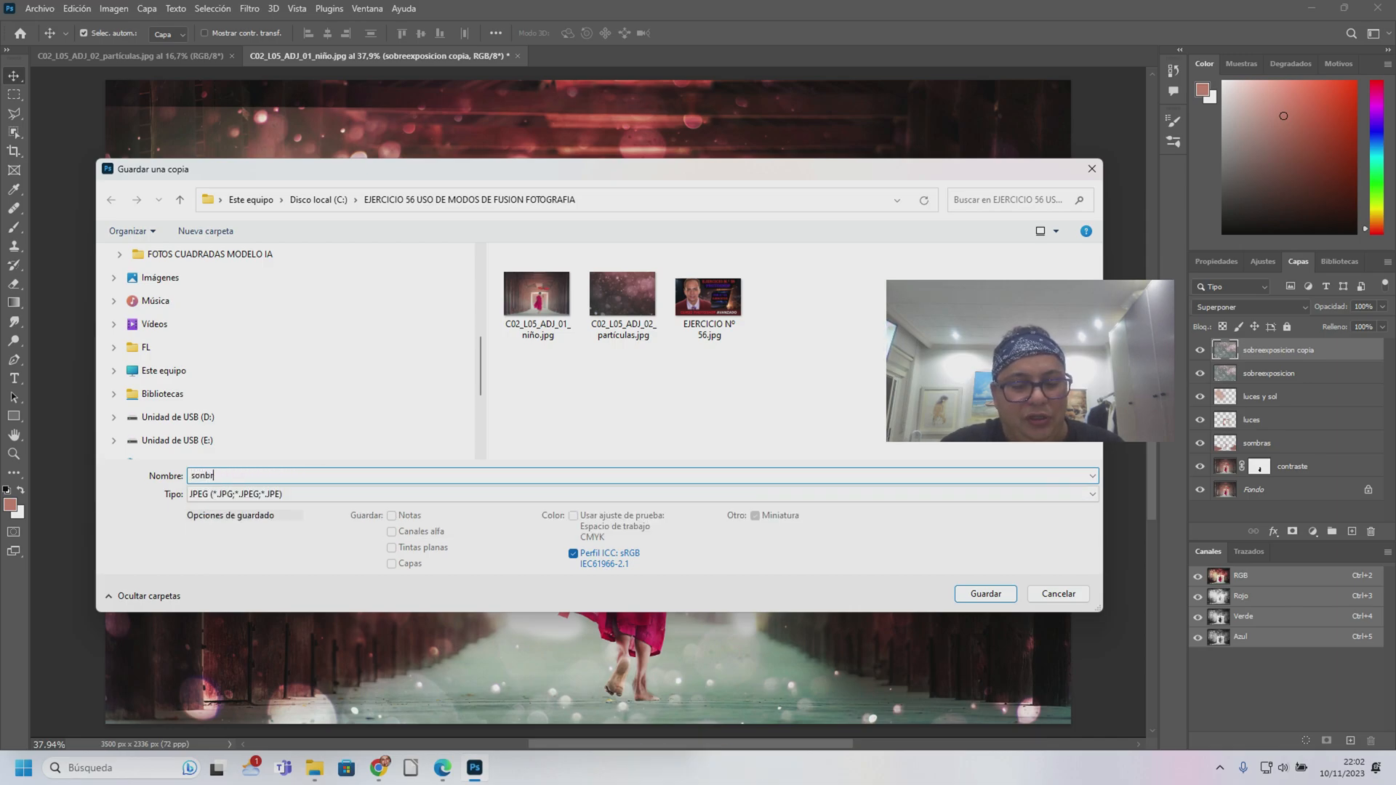
type("as y luces for")
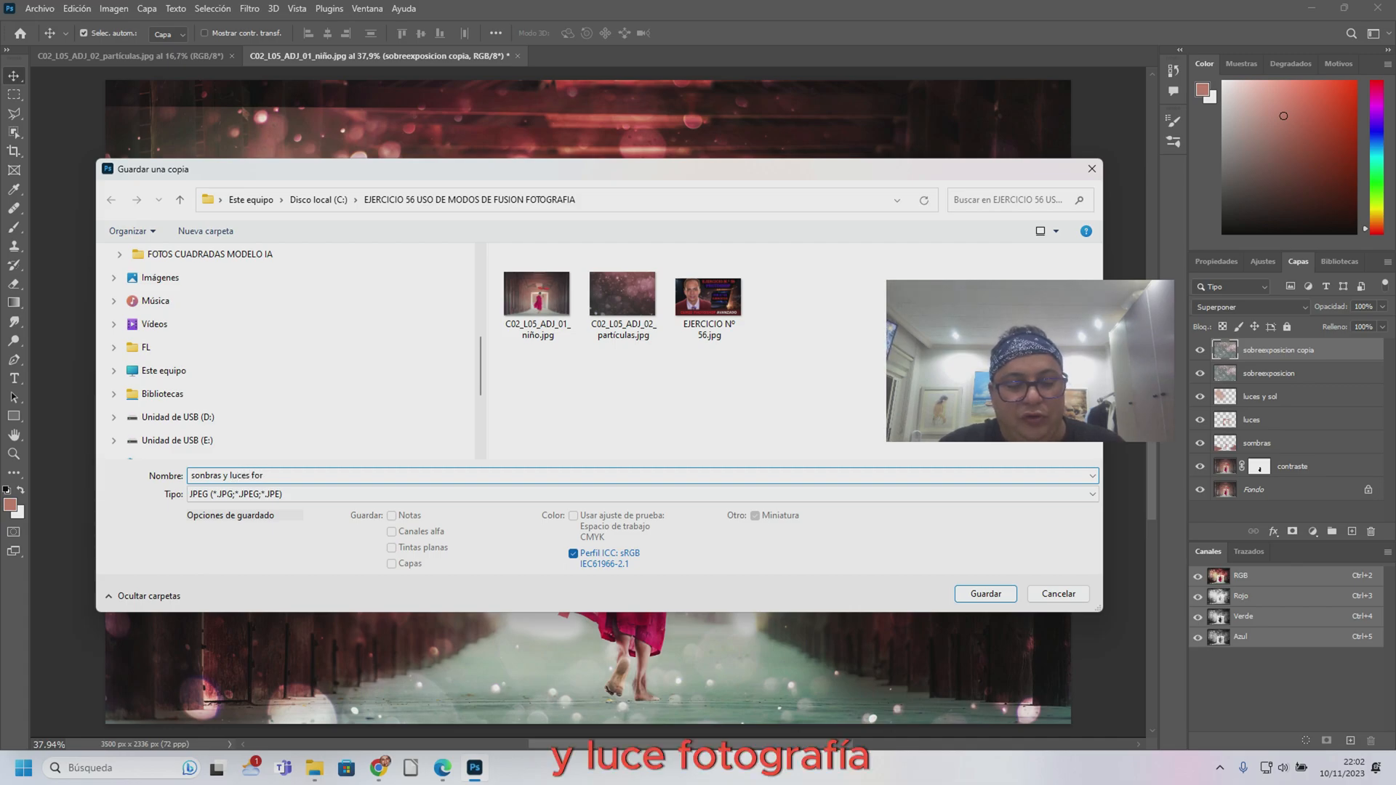
key("BackSpace")
type("tografia")
- Set the copy's file type to Photoshop format and save it with Maximizar compatibilidad enabled
left_click(642, 494)
left_click(643, 508)
key("Return")
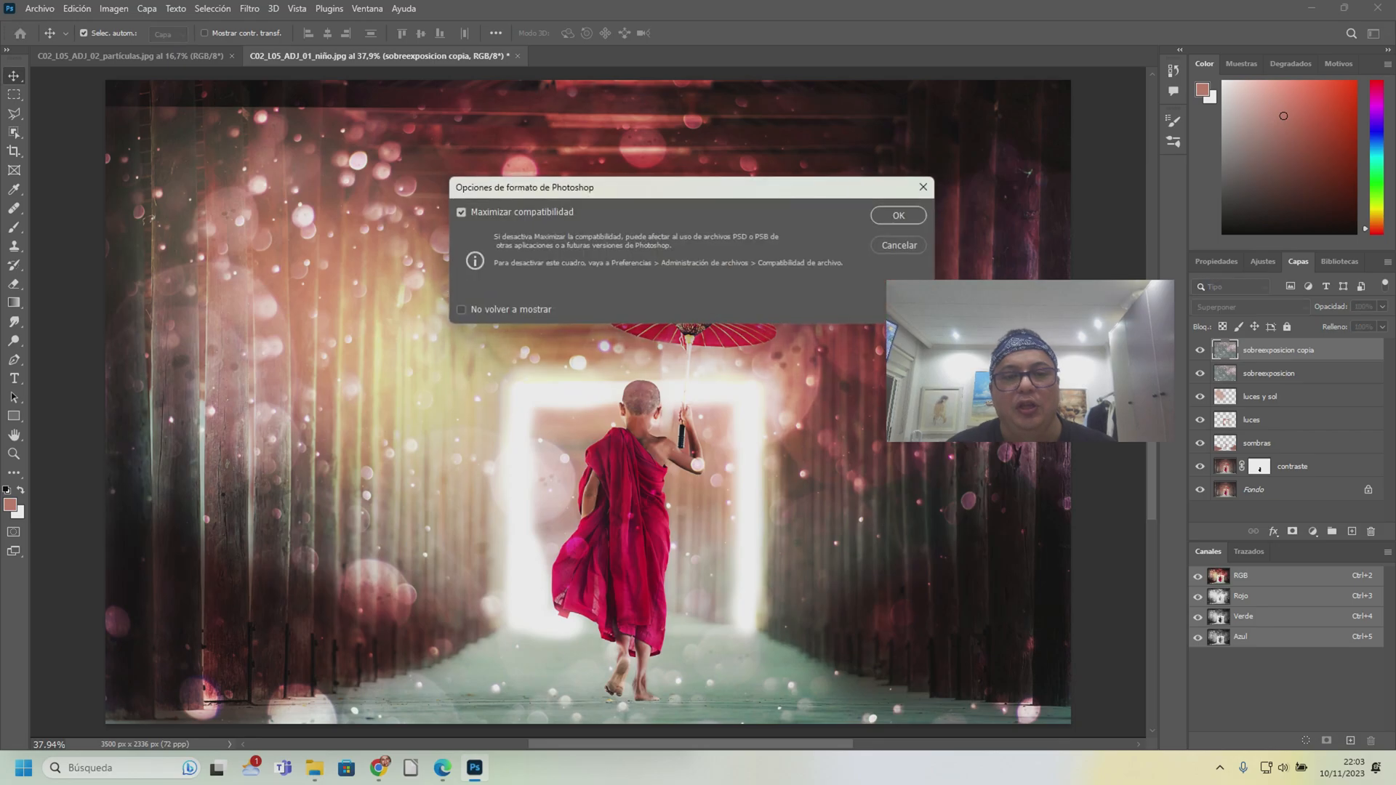
key("Return")
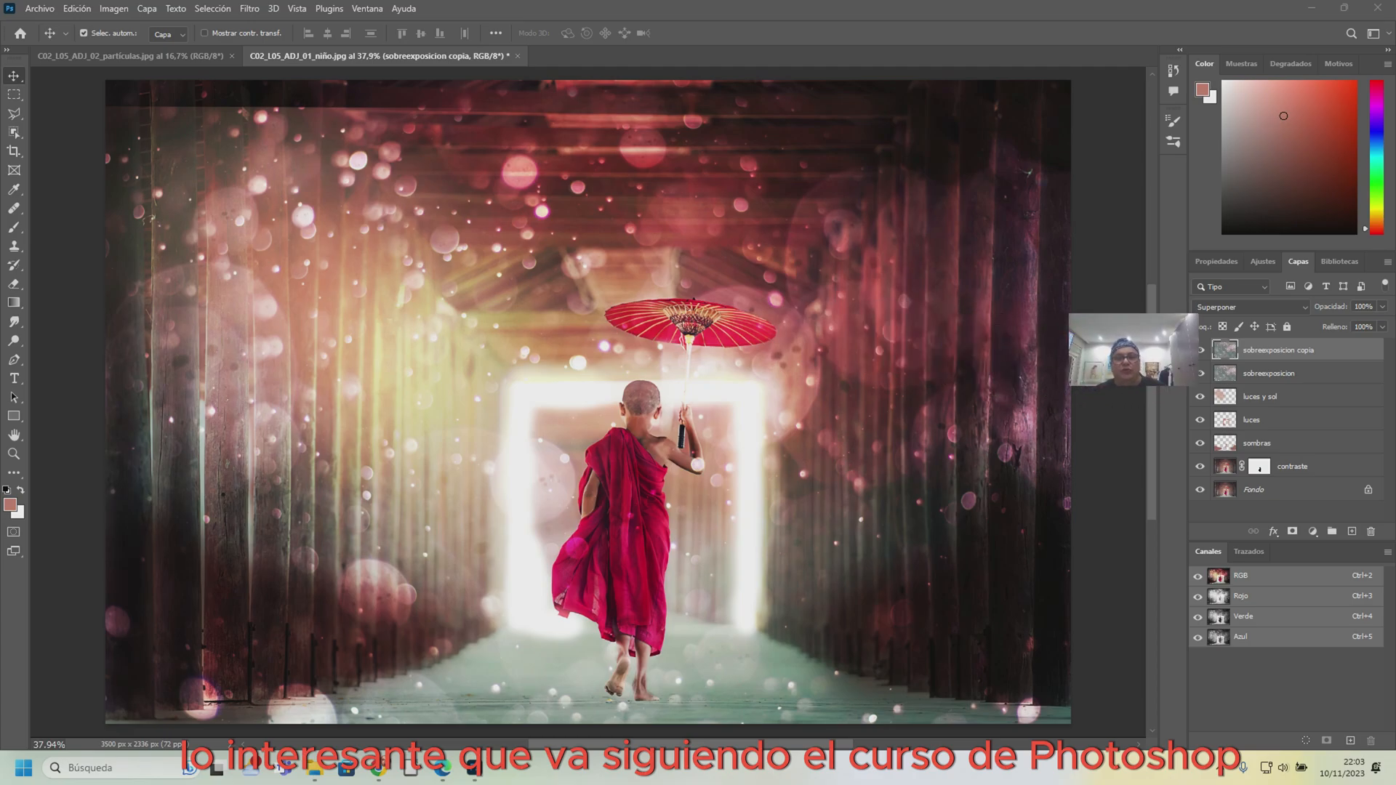
left_click(1220, 767)
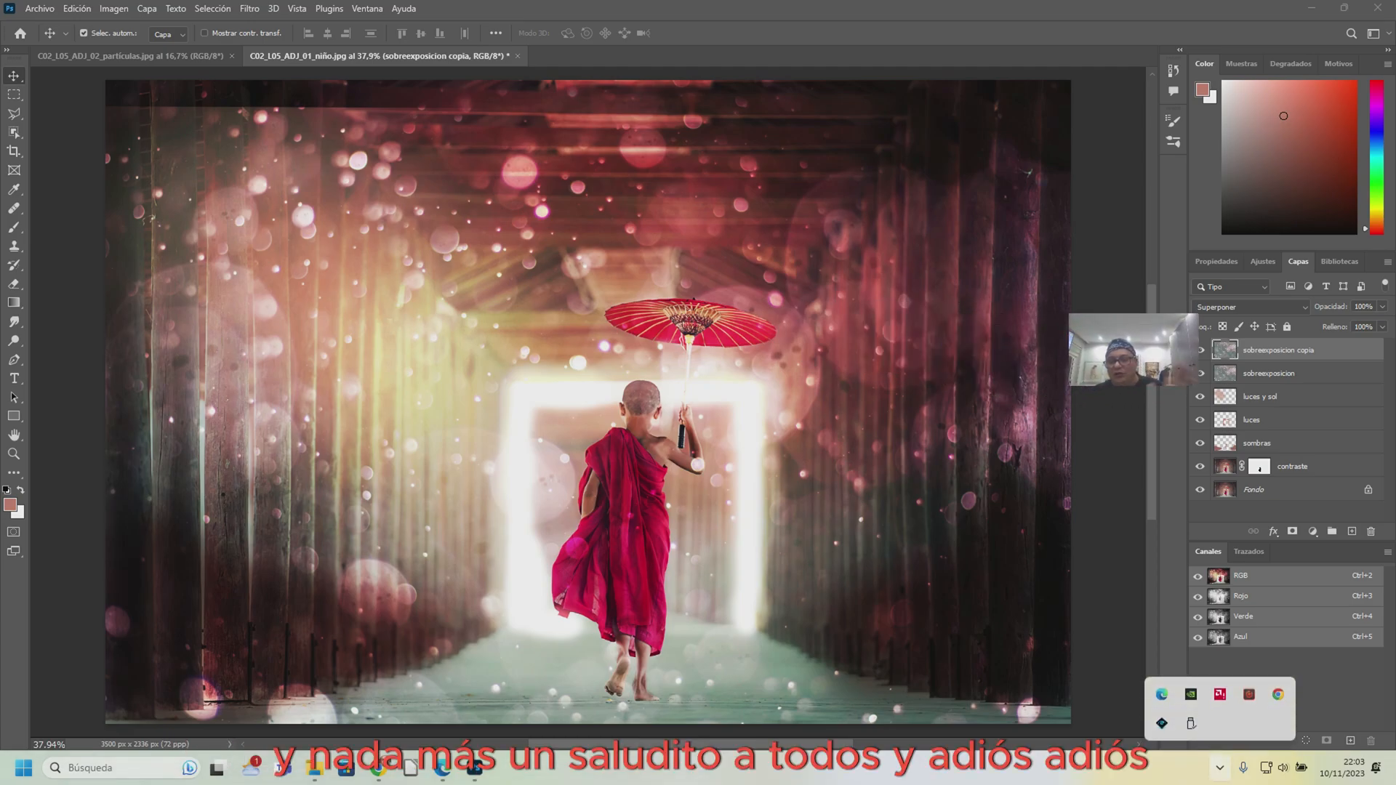
right_click(1249, 694)
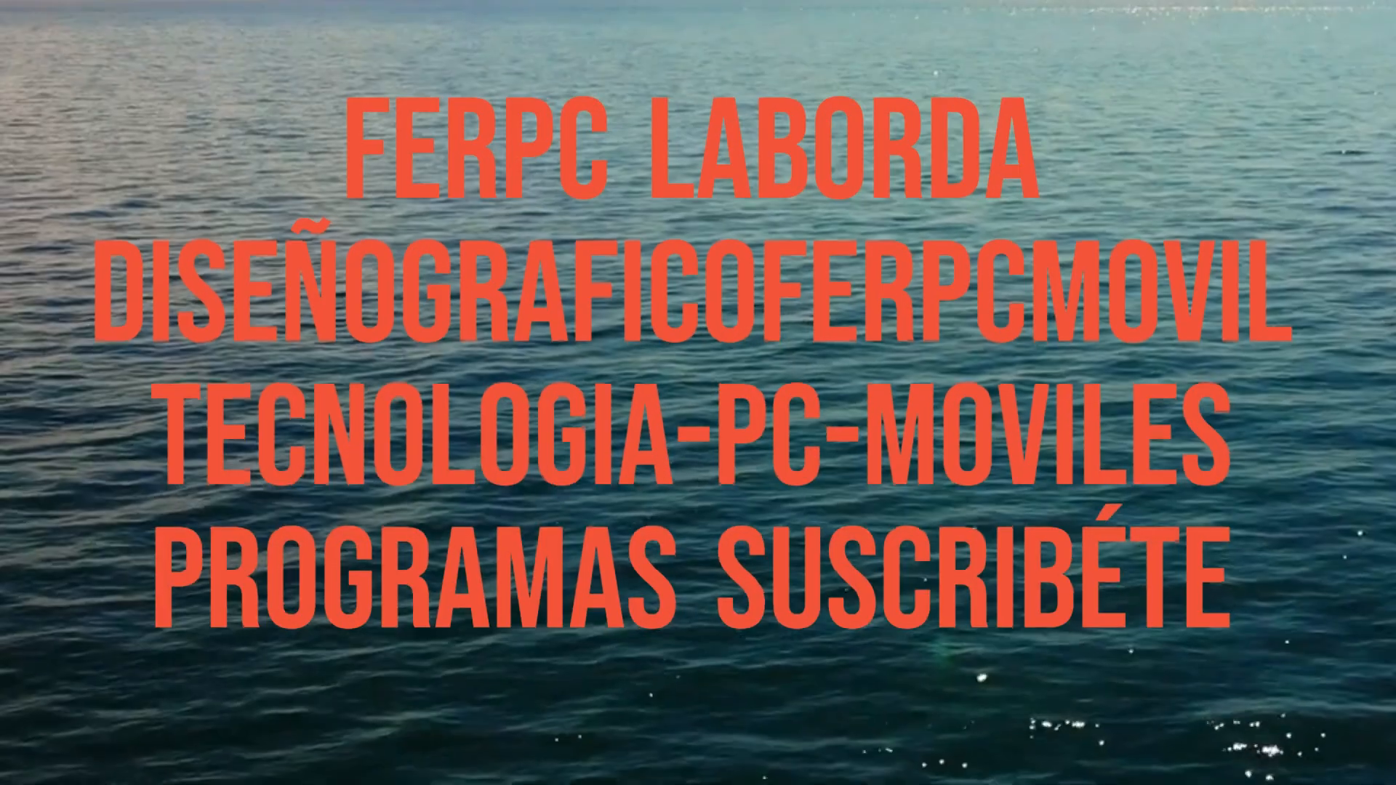